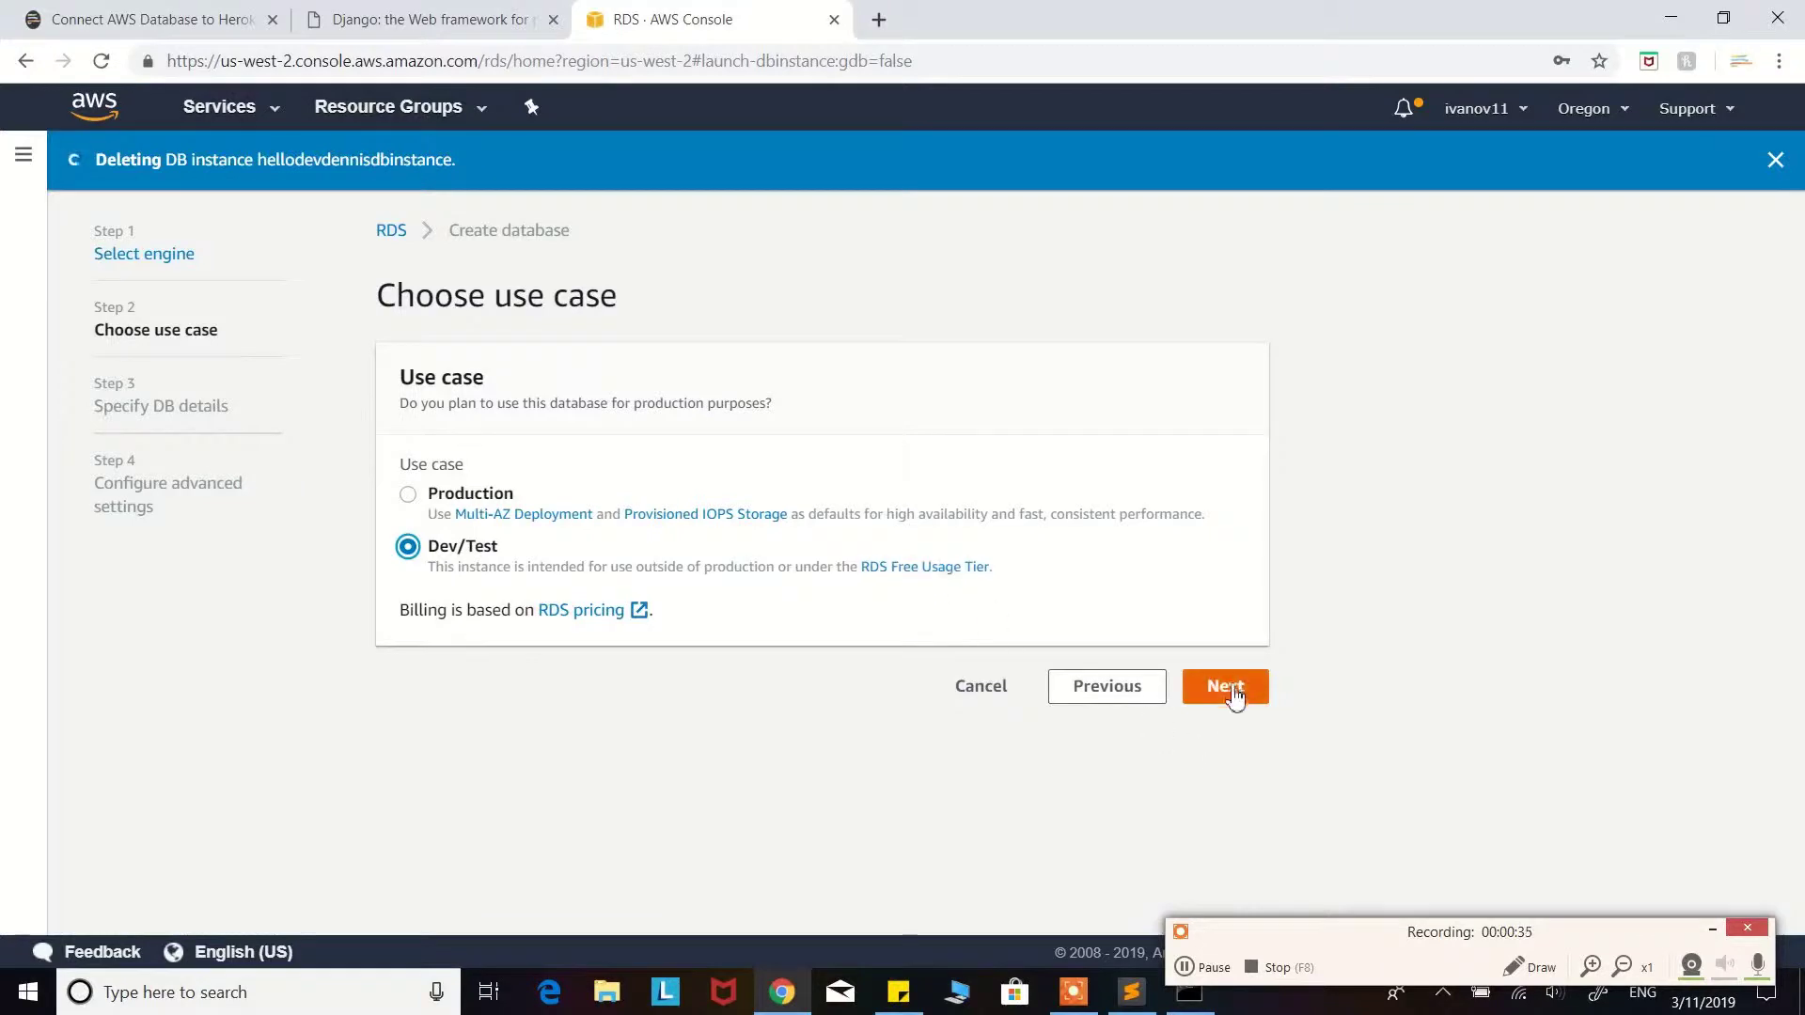
# Step: Choose the Dev/Test use case and continue to the DB details step
pyautogui.click(1225, 685)
# Step: Restrict the instance options to free-tier eligible ones only
pyautogui.scroll(-3, 896, 562)
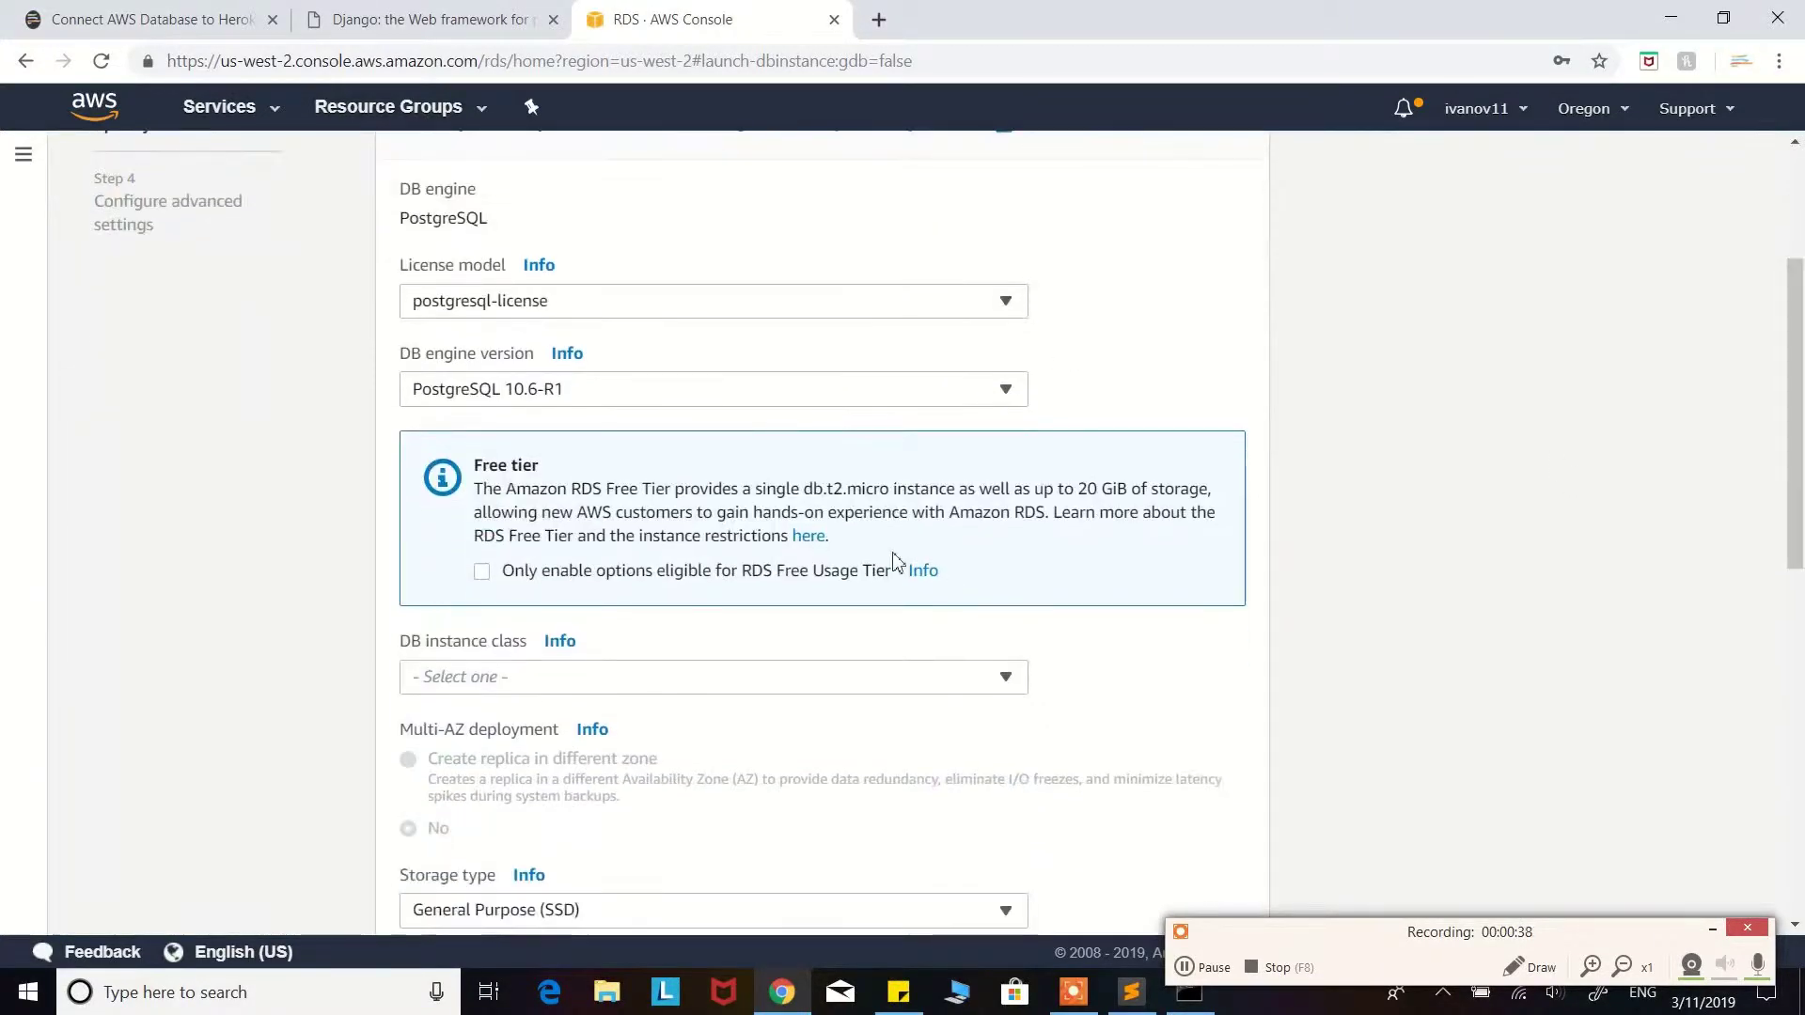
pyautogui.click(482, 571)
pyautogui.scroll(-5, 1800, 639)
pyautogui.scroll(-3, 1800, 640)
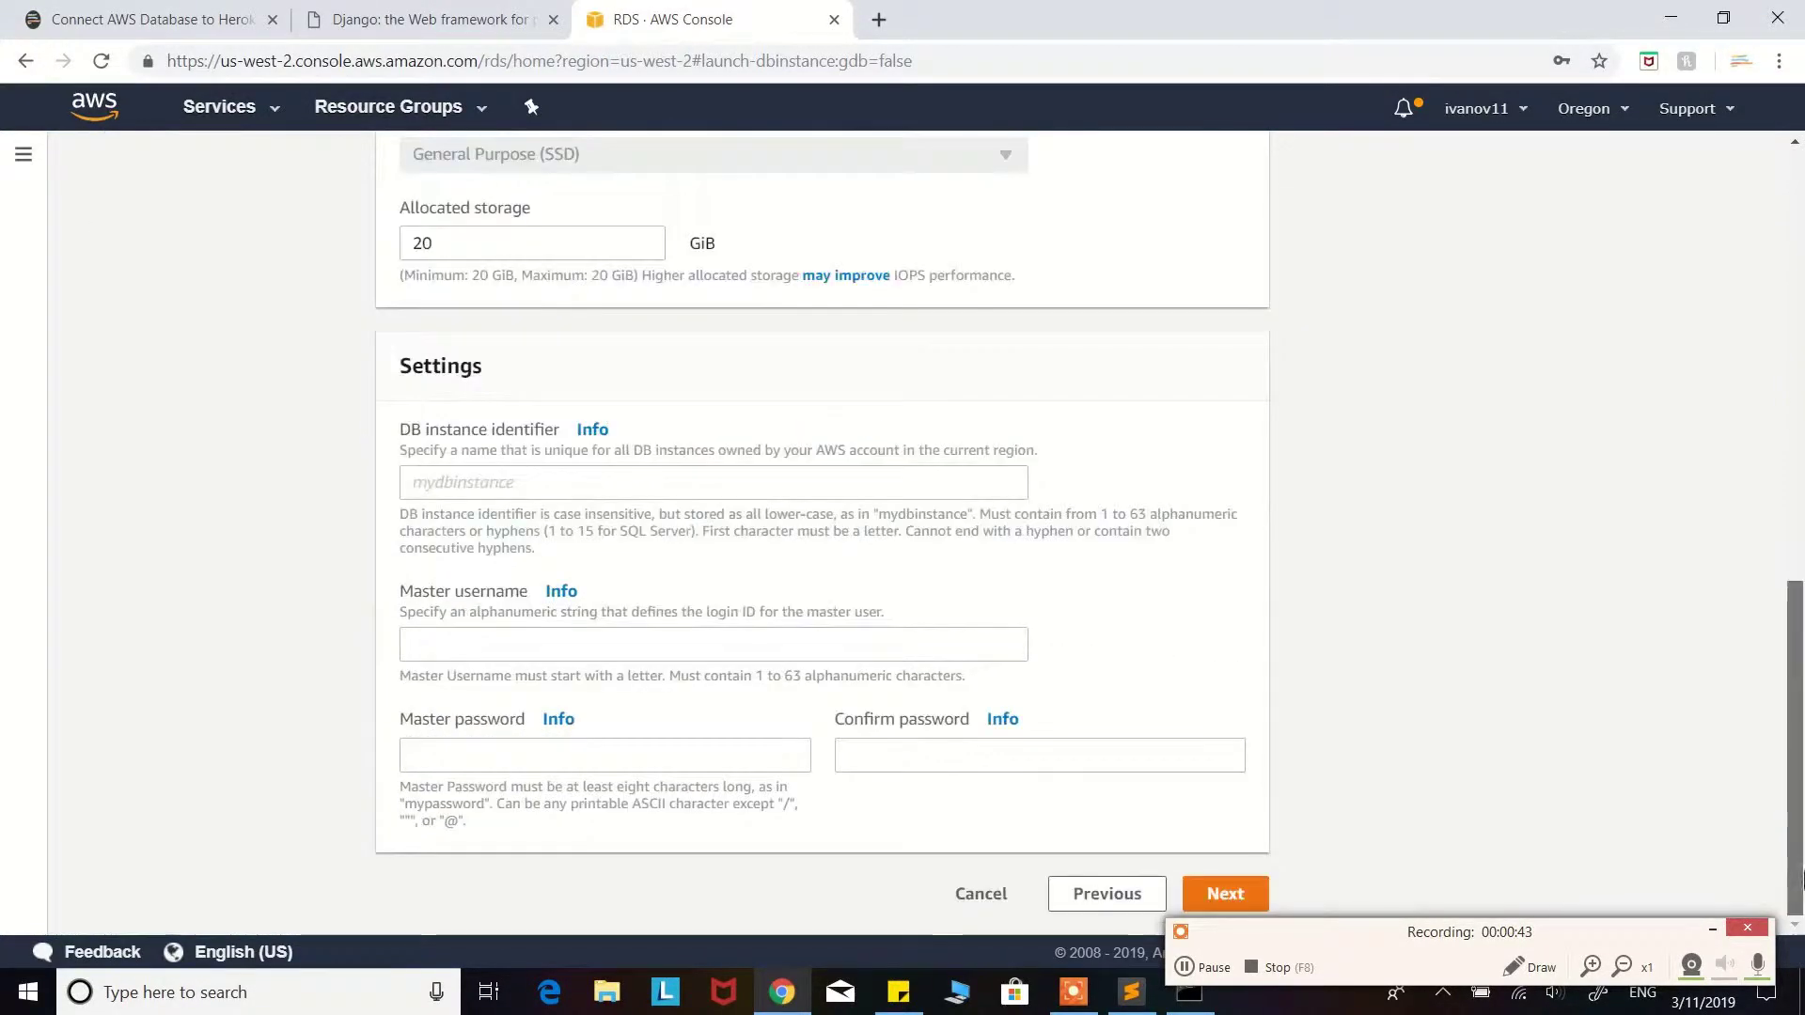
# Step: Enter identifier hellodevdennisdb with the master username and password, then continue to advanced settings
pyautogui.click(639, 498)
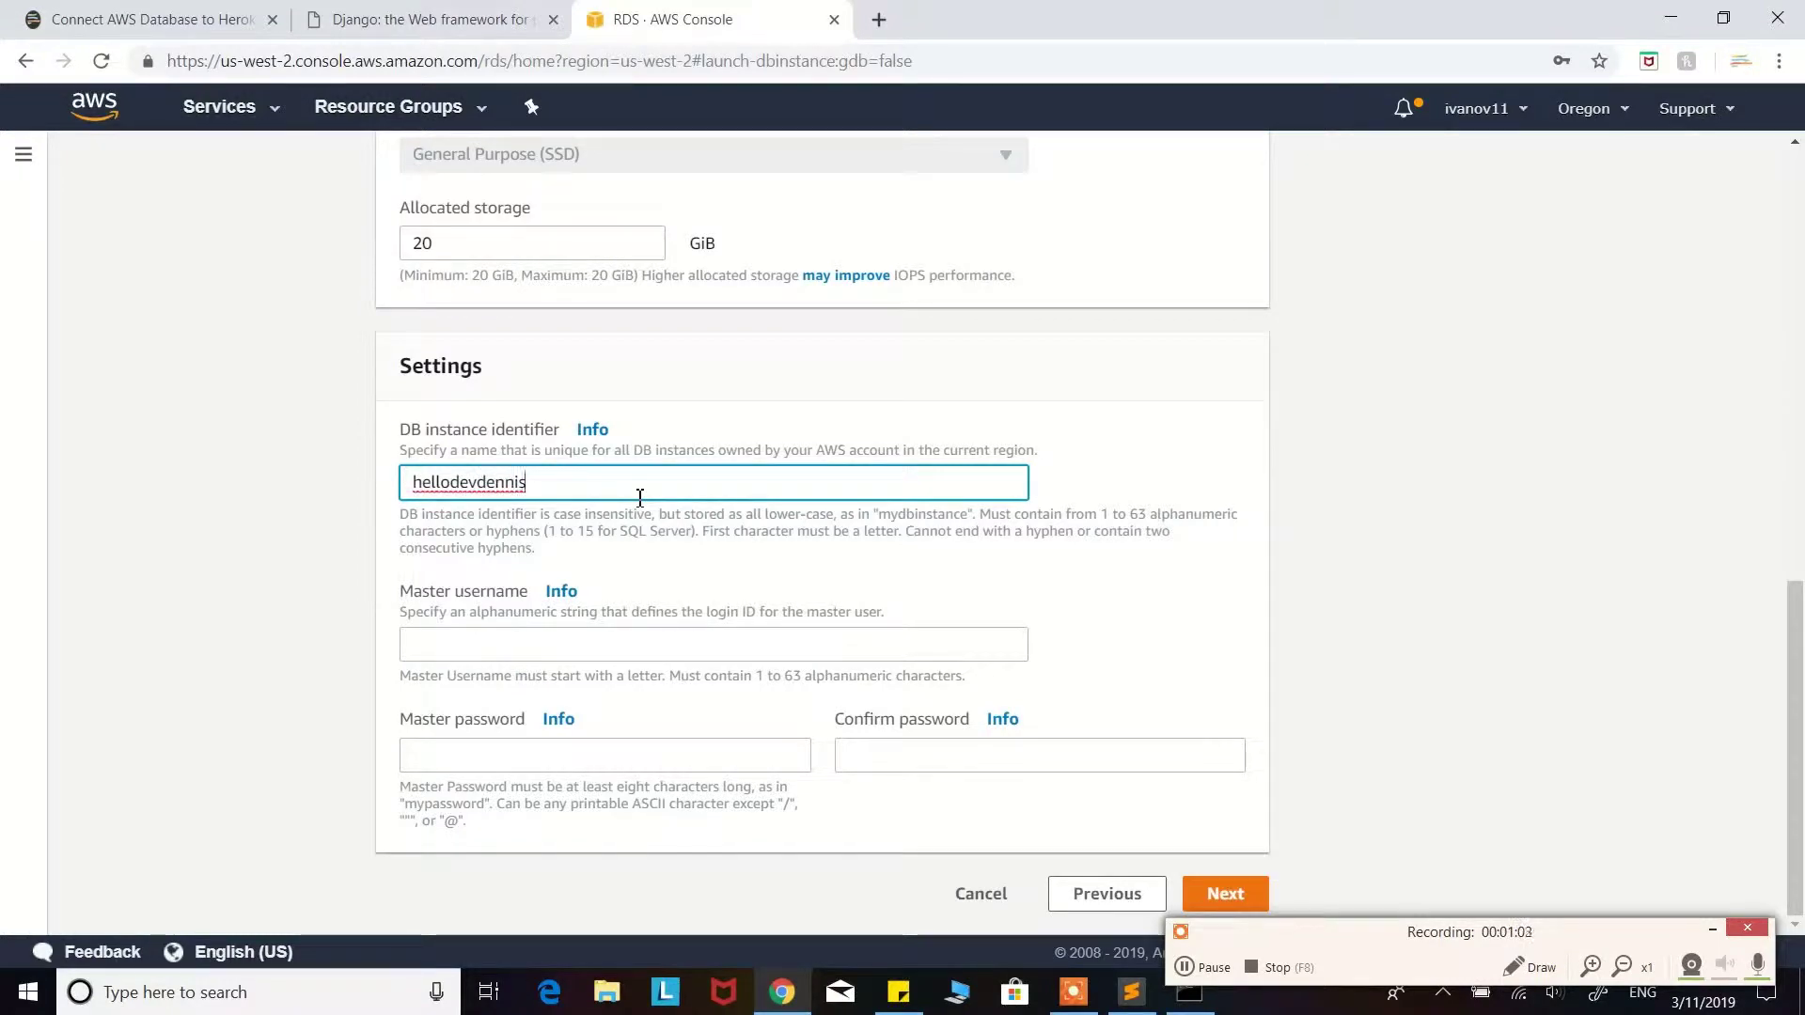
pyautogui.click(500, 658)
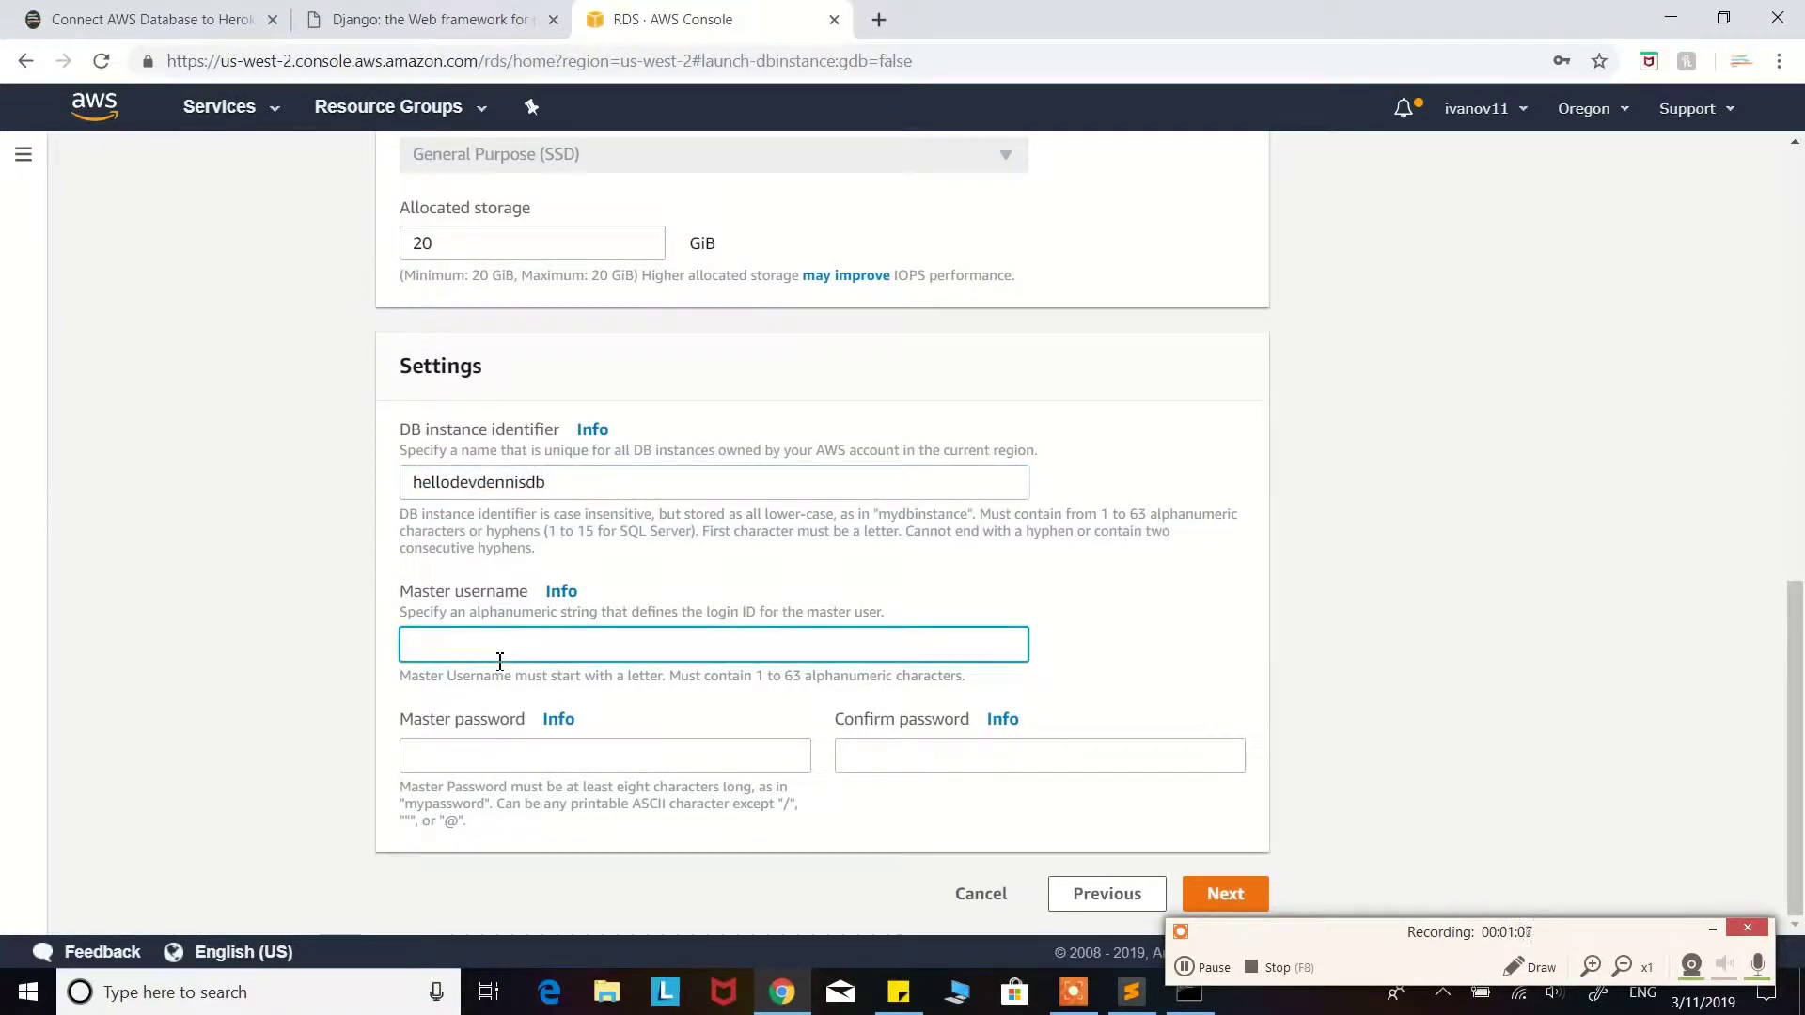
pyautogui.write('ivanov11')
pyautogui.click(459, 757)
pyautogui.write('password')
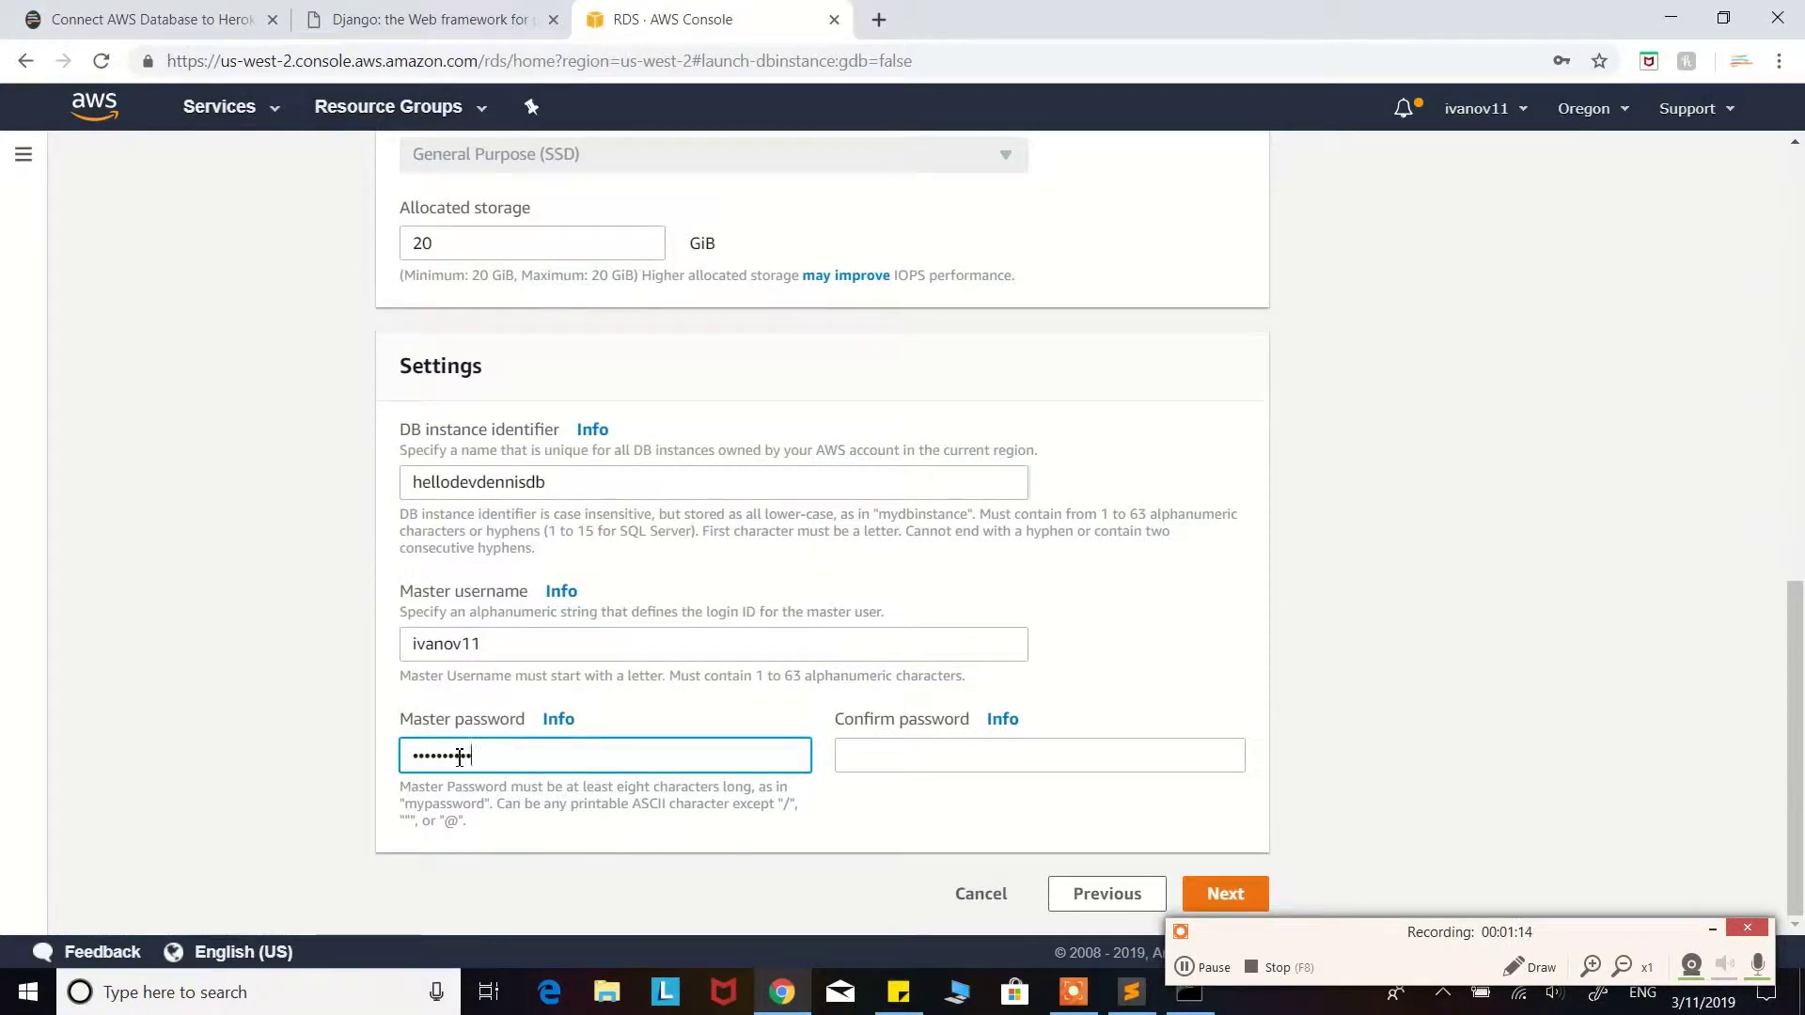
pyautogui.click(858, 757)
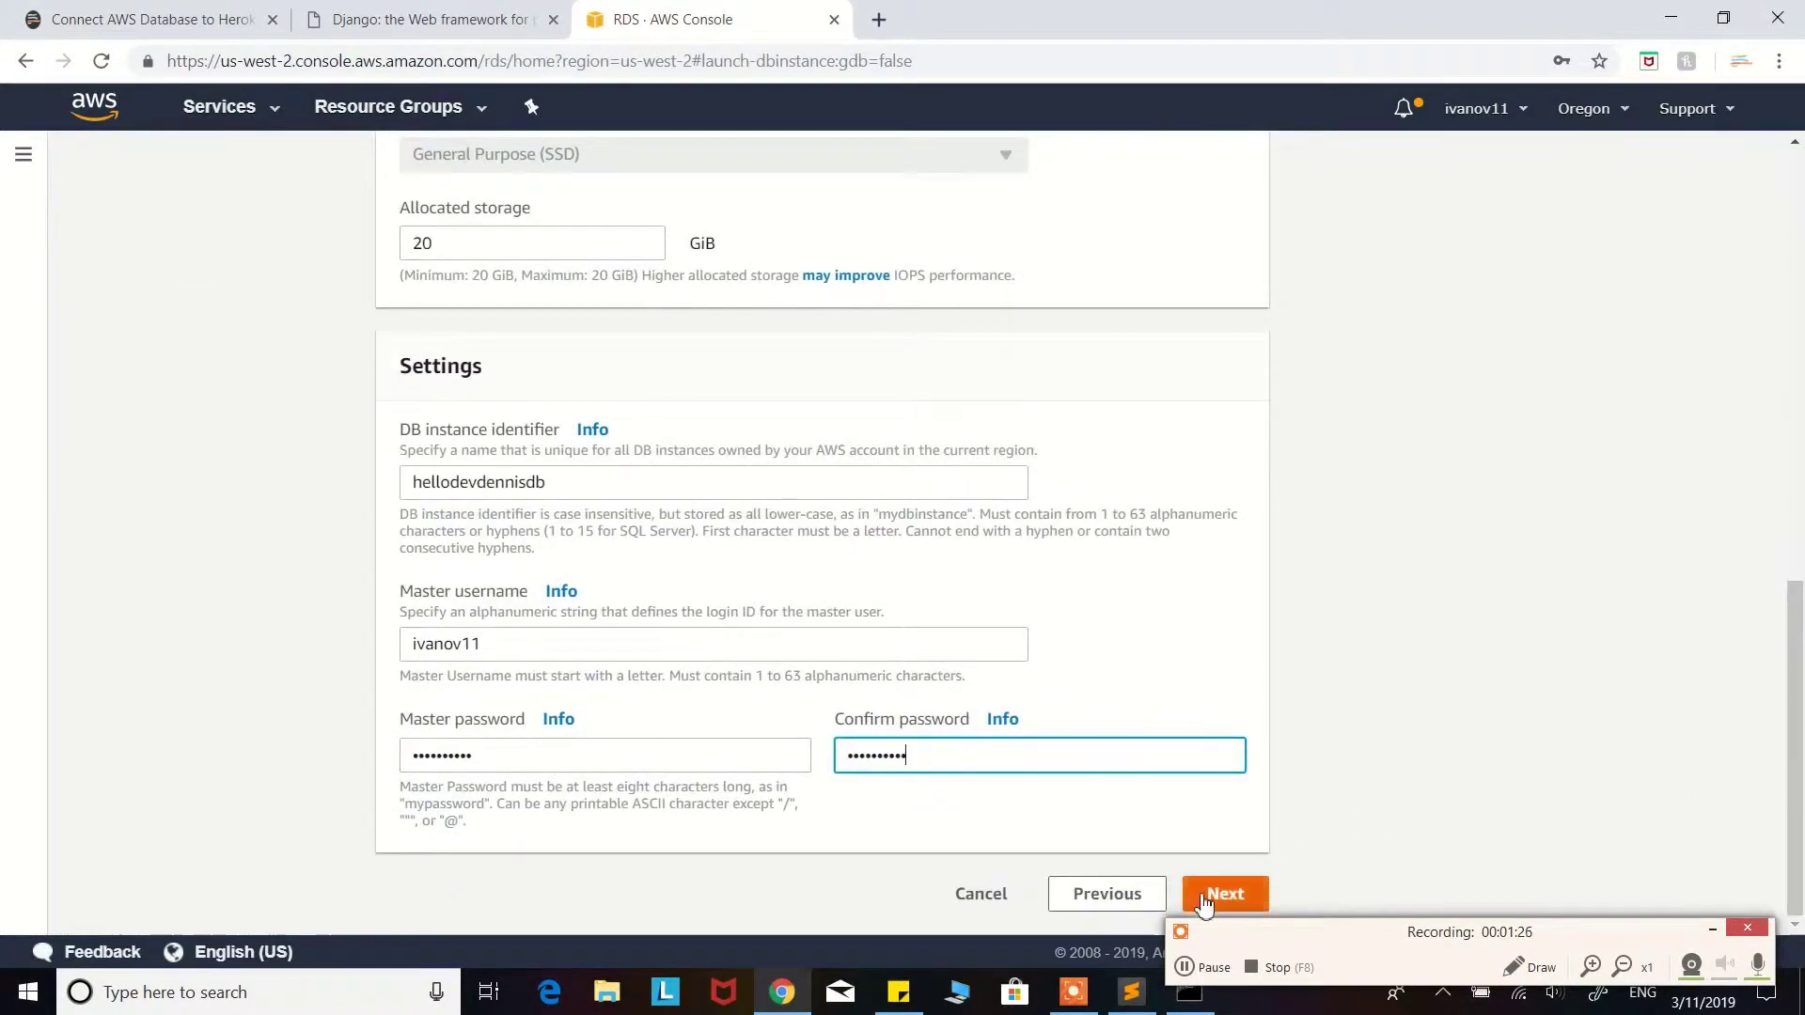
pyautogui.click(1222, 893)
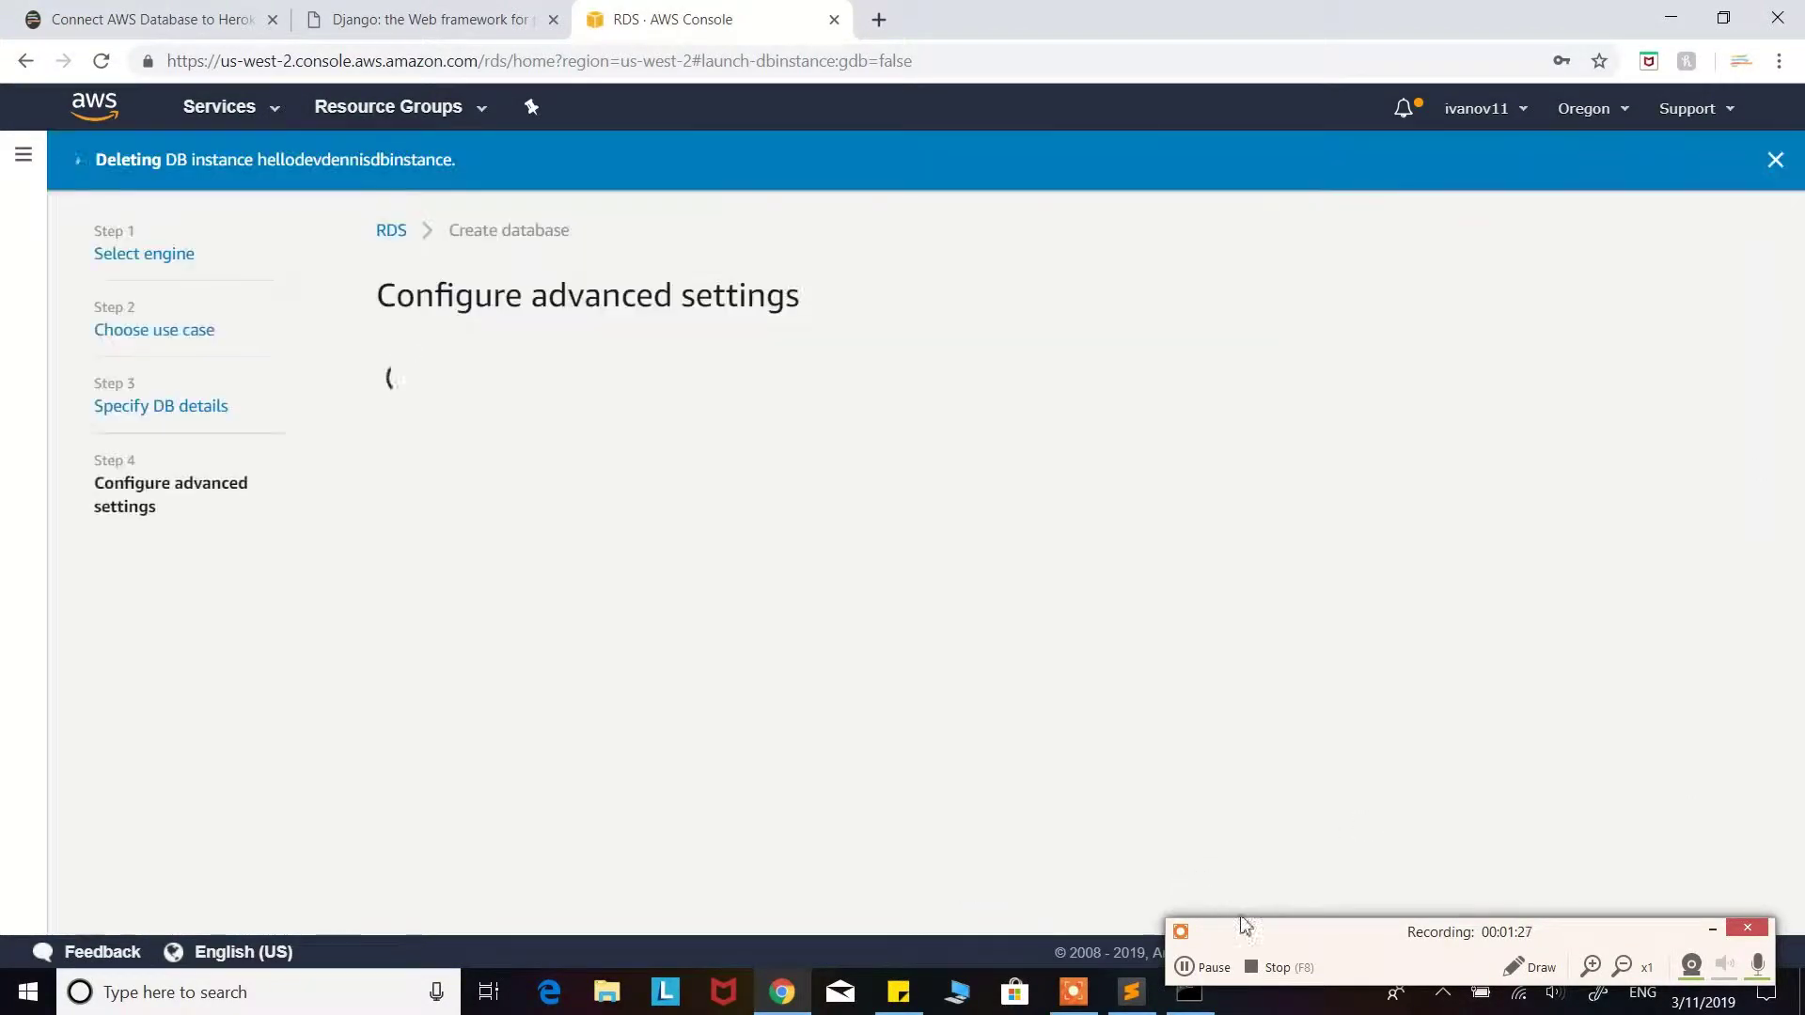
# Step: Set the availability zone to us-west-2a
pyautogui.moveTo(1245, 925); pyautogui.dragTo(1336, 948)
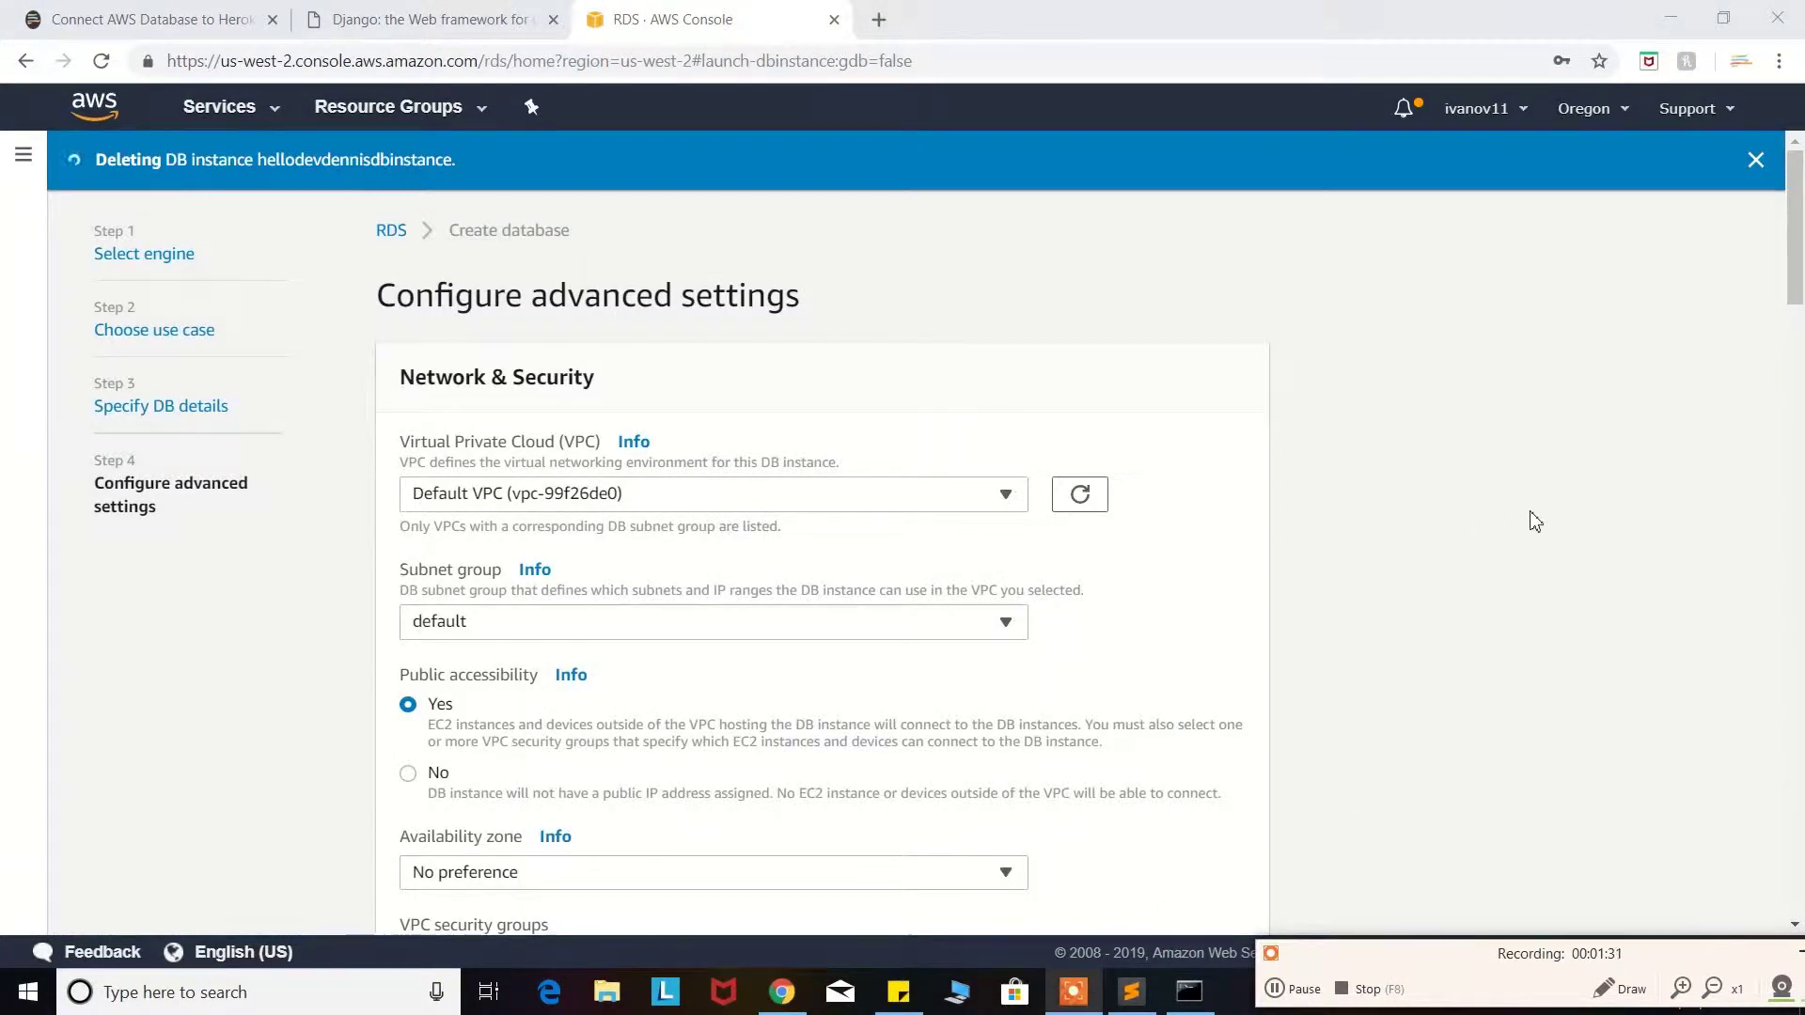
pyautogui.moveTo(1795, 193); pyautogui.dragTo(875, 296)
pyautogui.click(785, 712)
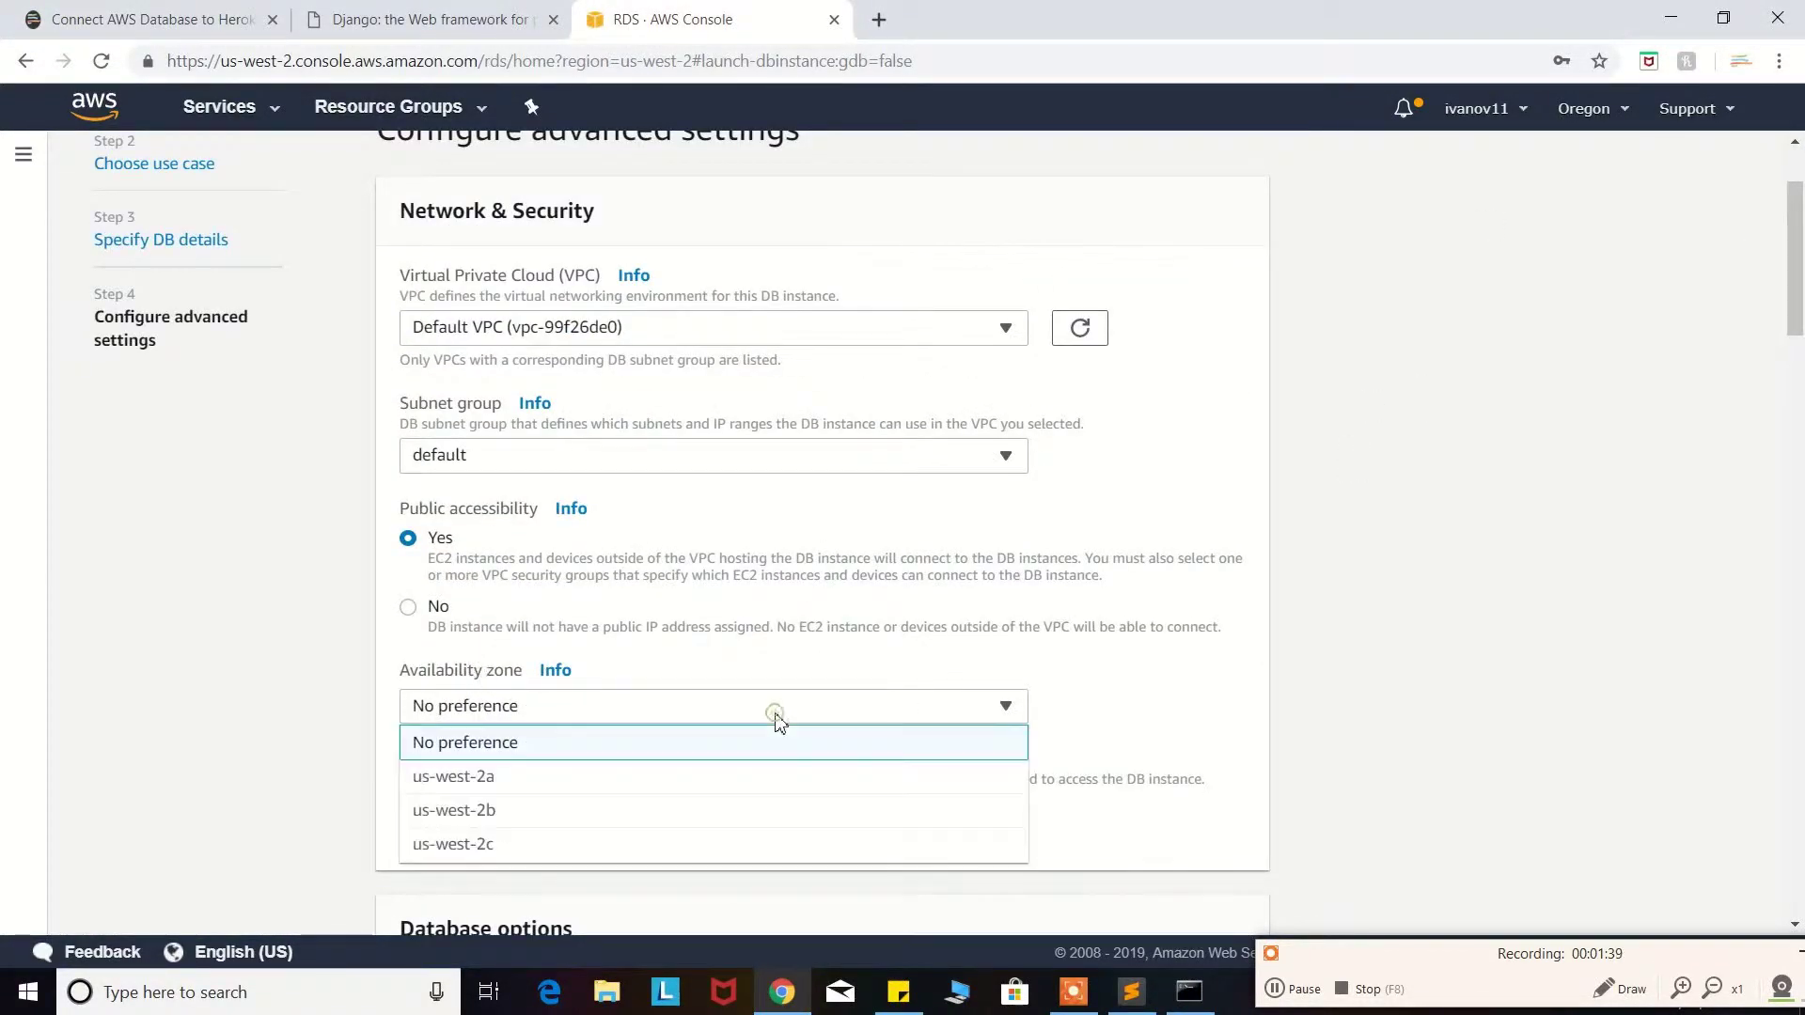
pyautogui.click(691, 778)
# Step: Name the database hellodevdb and create the DB instance, declining the browser password save
pyautogui.moveTo(1800, 311); pyautogui.dragTo(1796, 432)
pyautogui.doubleClick(667, 208)
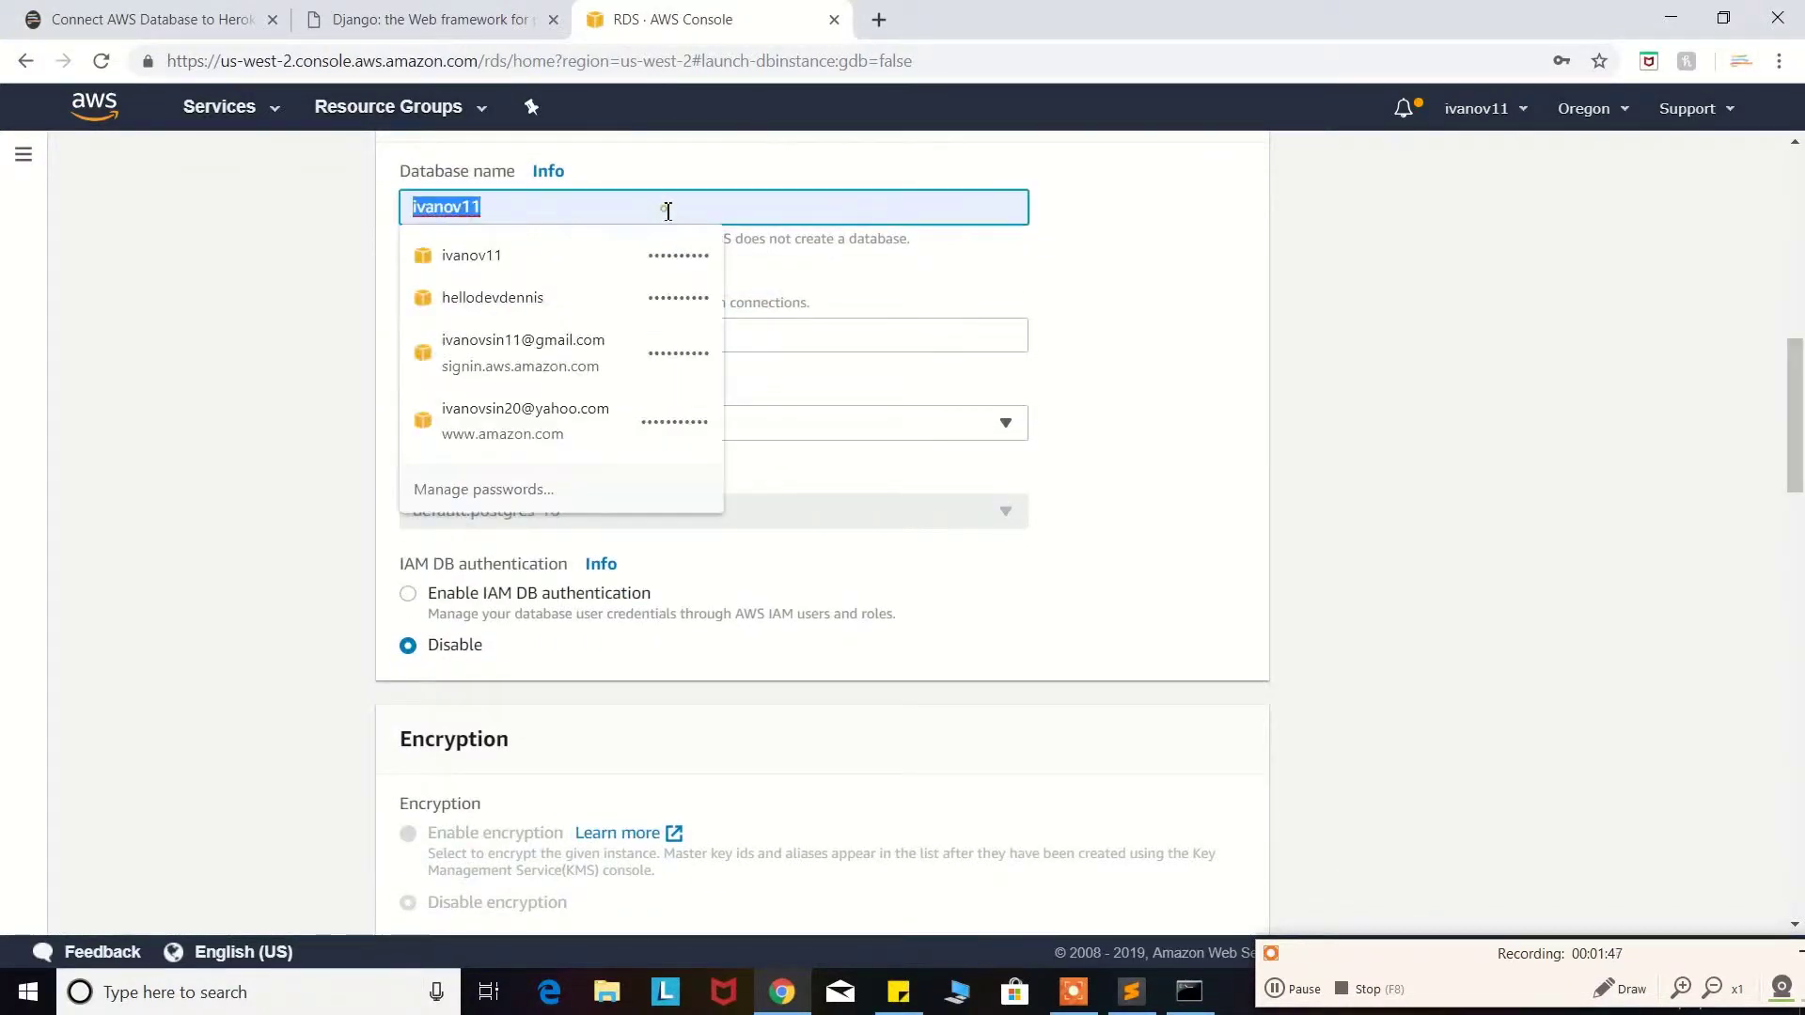
pyautogui.write('hello')
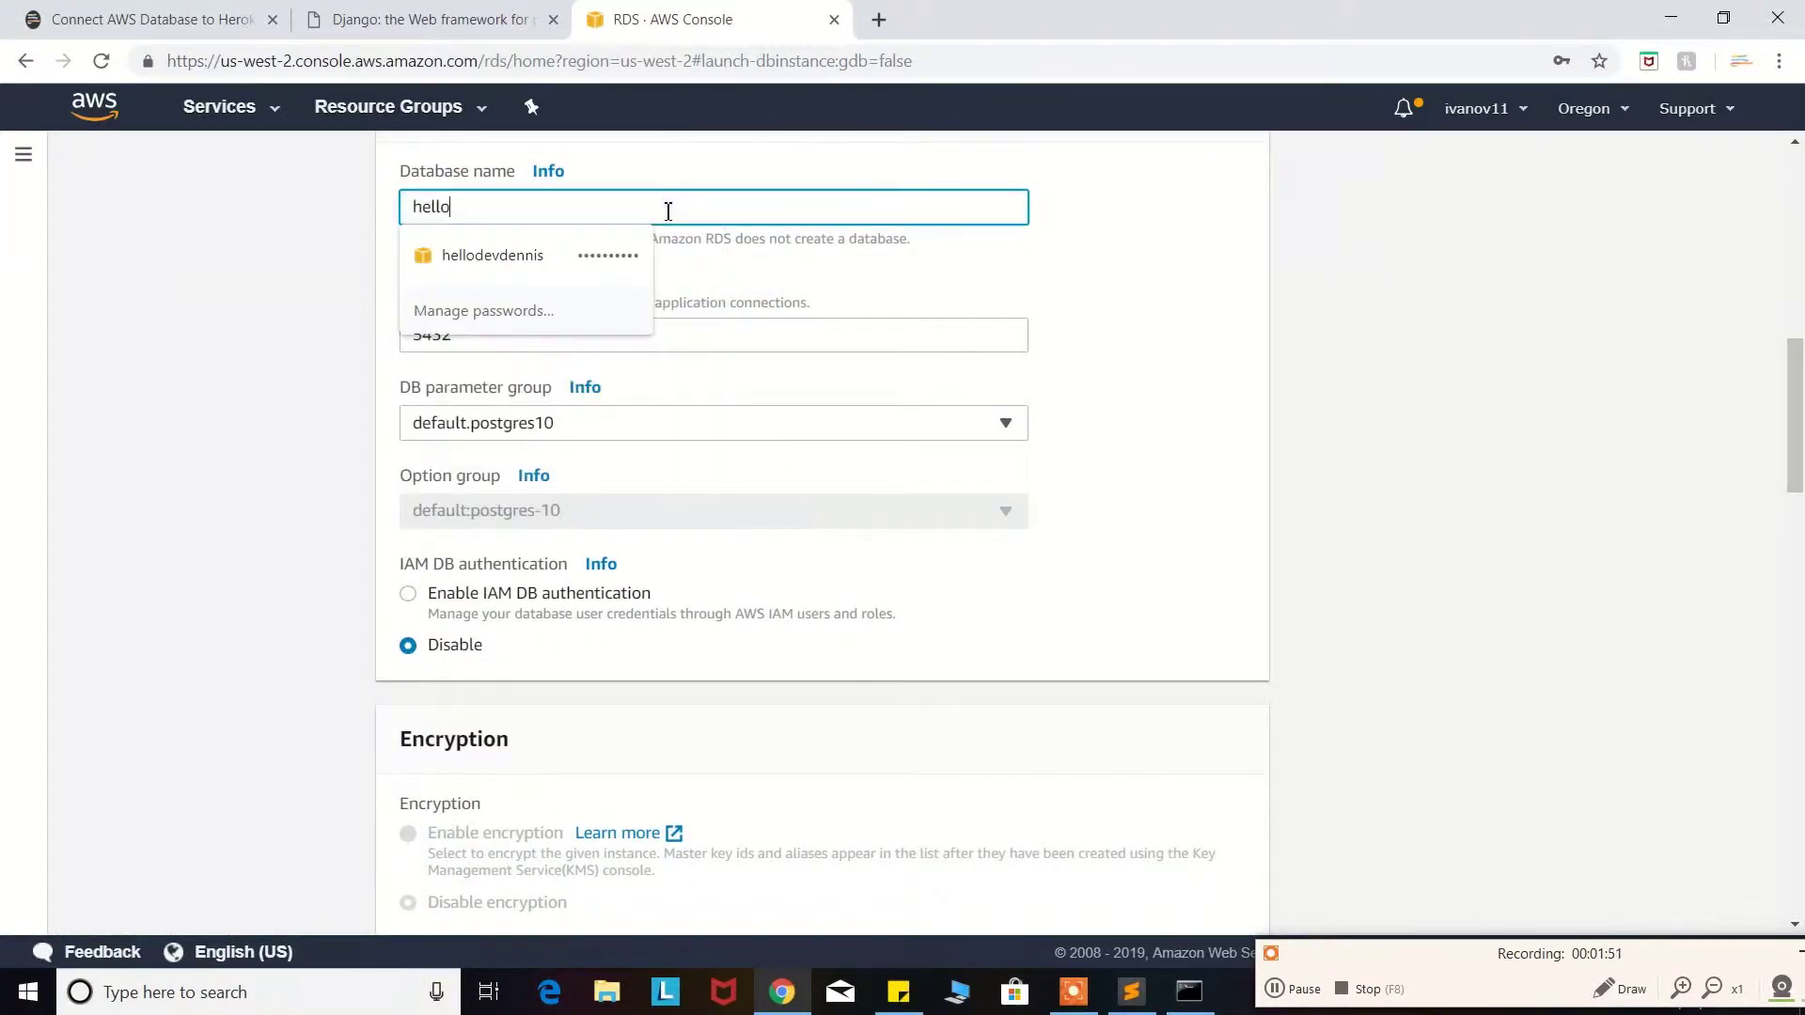
pyautogui.write('devdb')
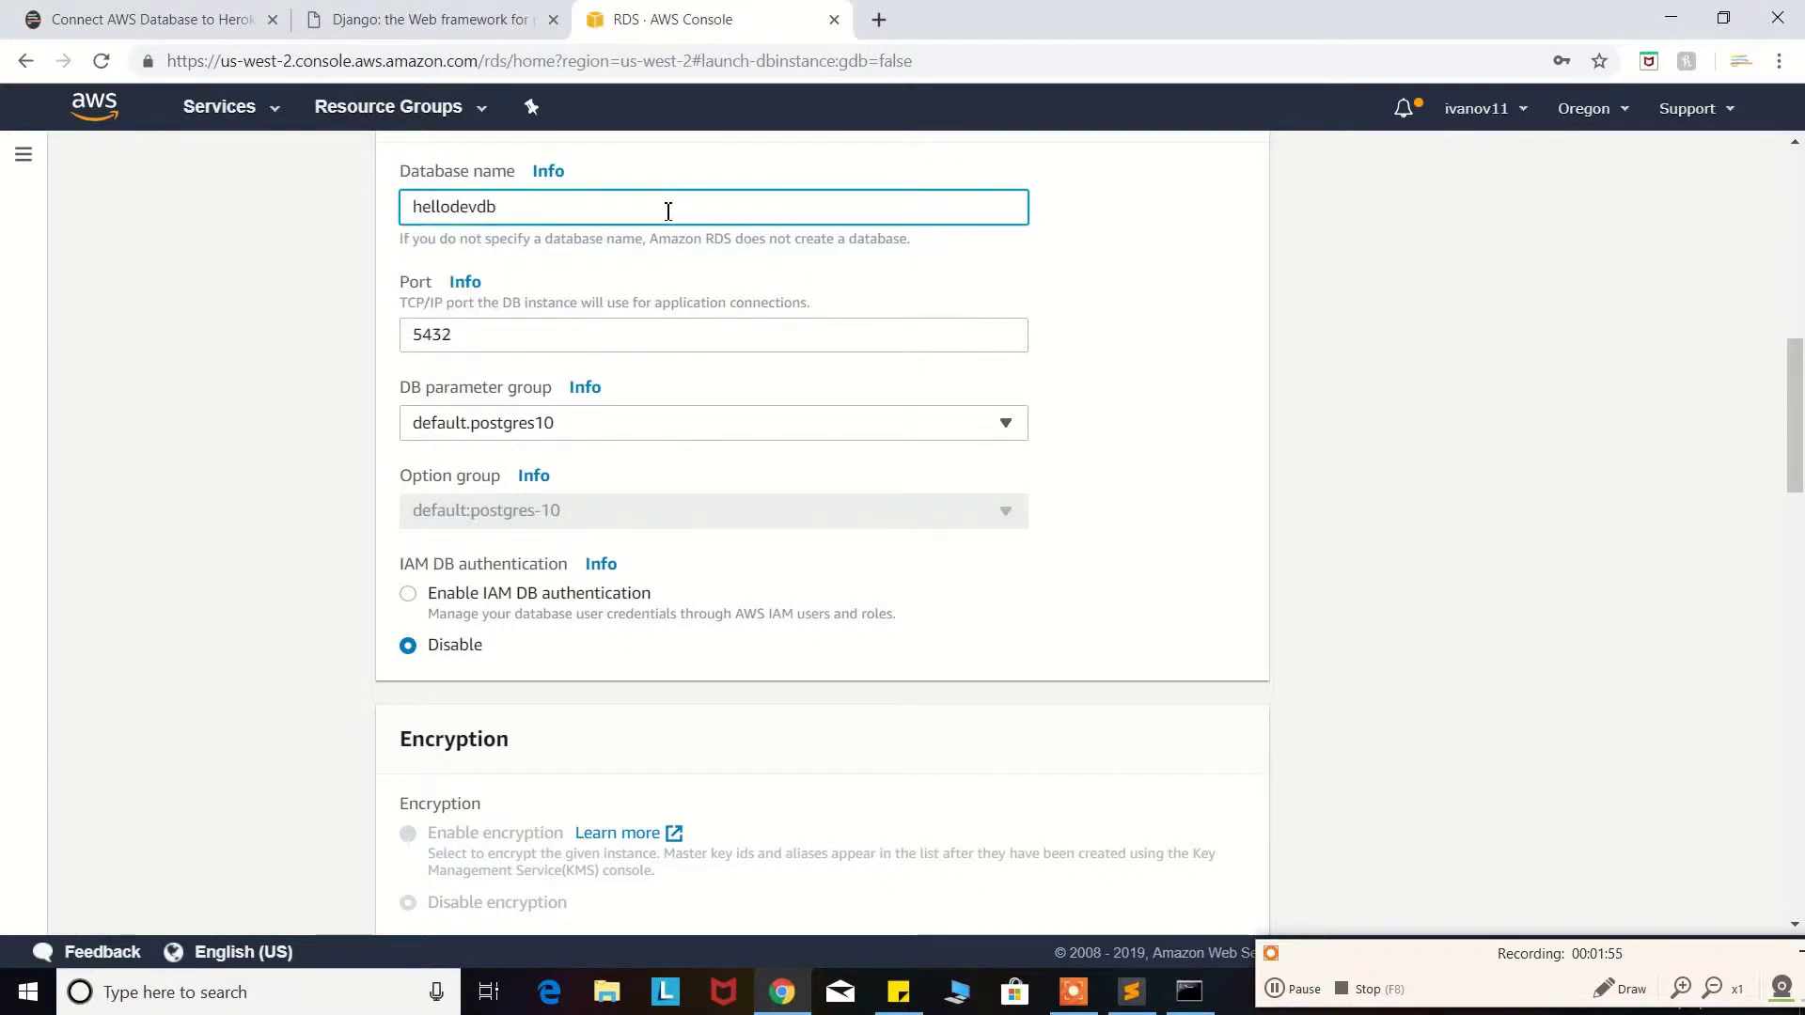
pyautogui.click(773, 346)
pyautogui.moveTo(1797, 416); pyautogui.dragTo(1789, 866)
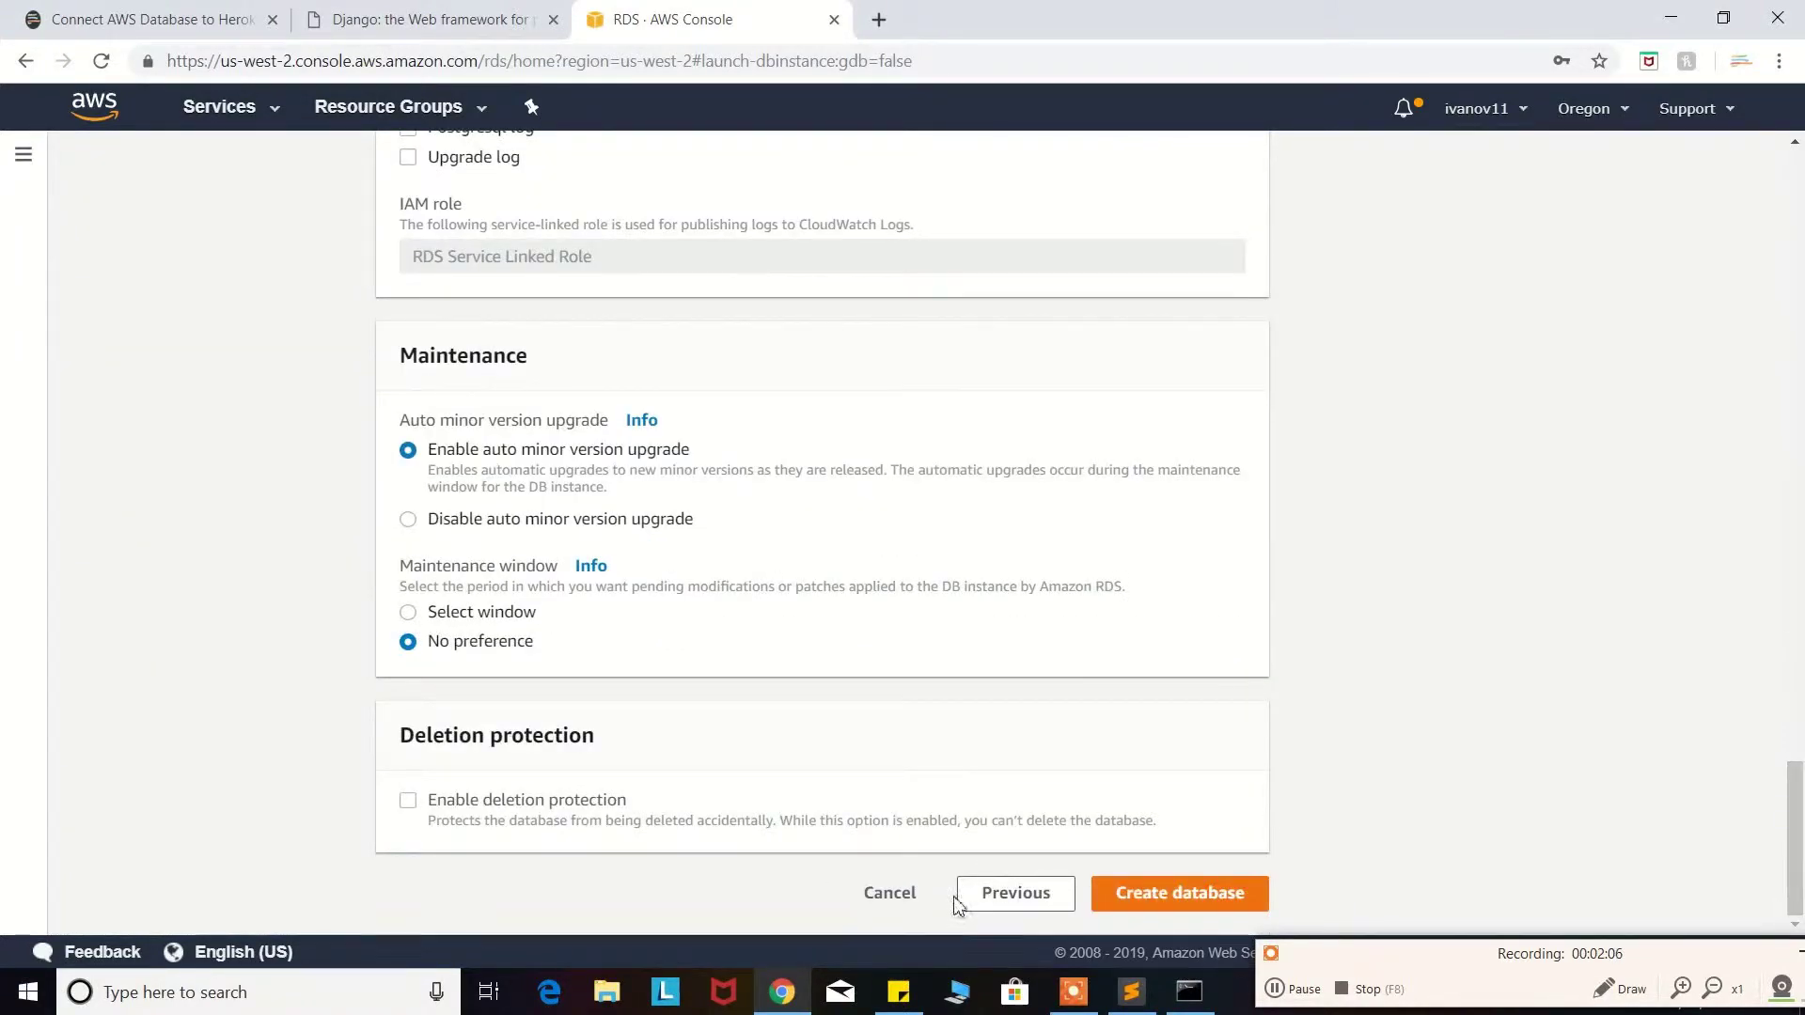
pyautogui.click(1192, 904)
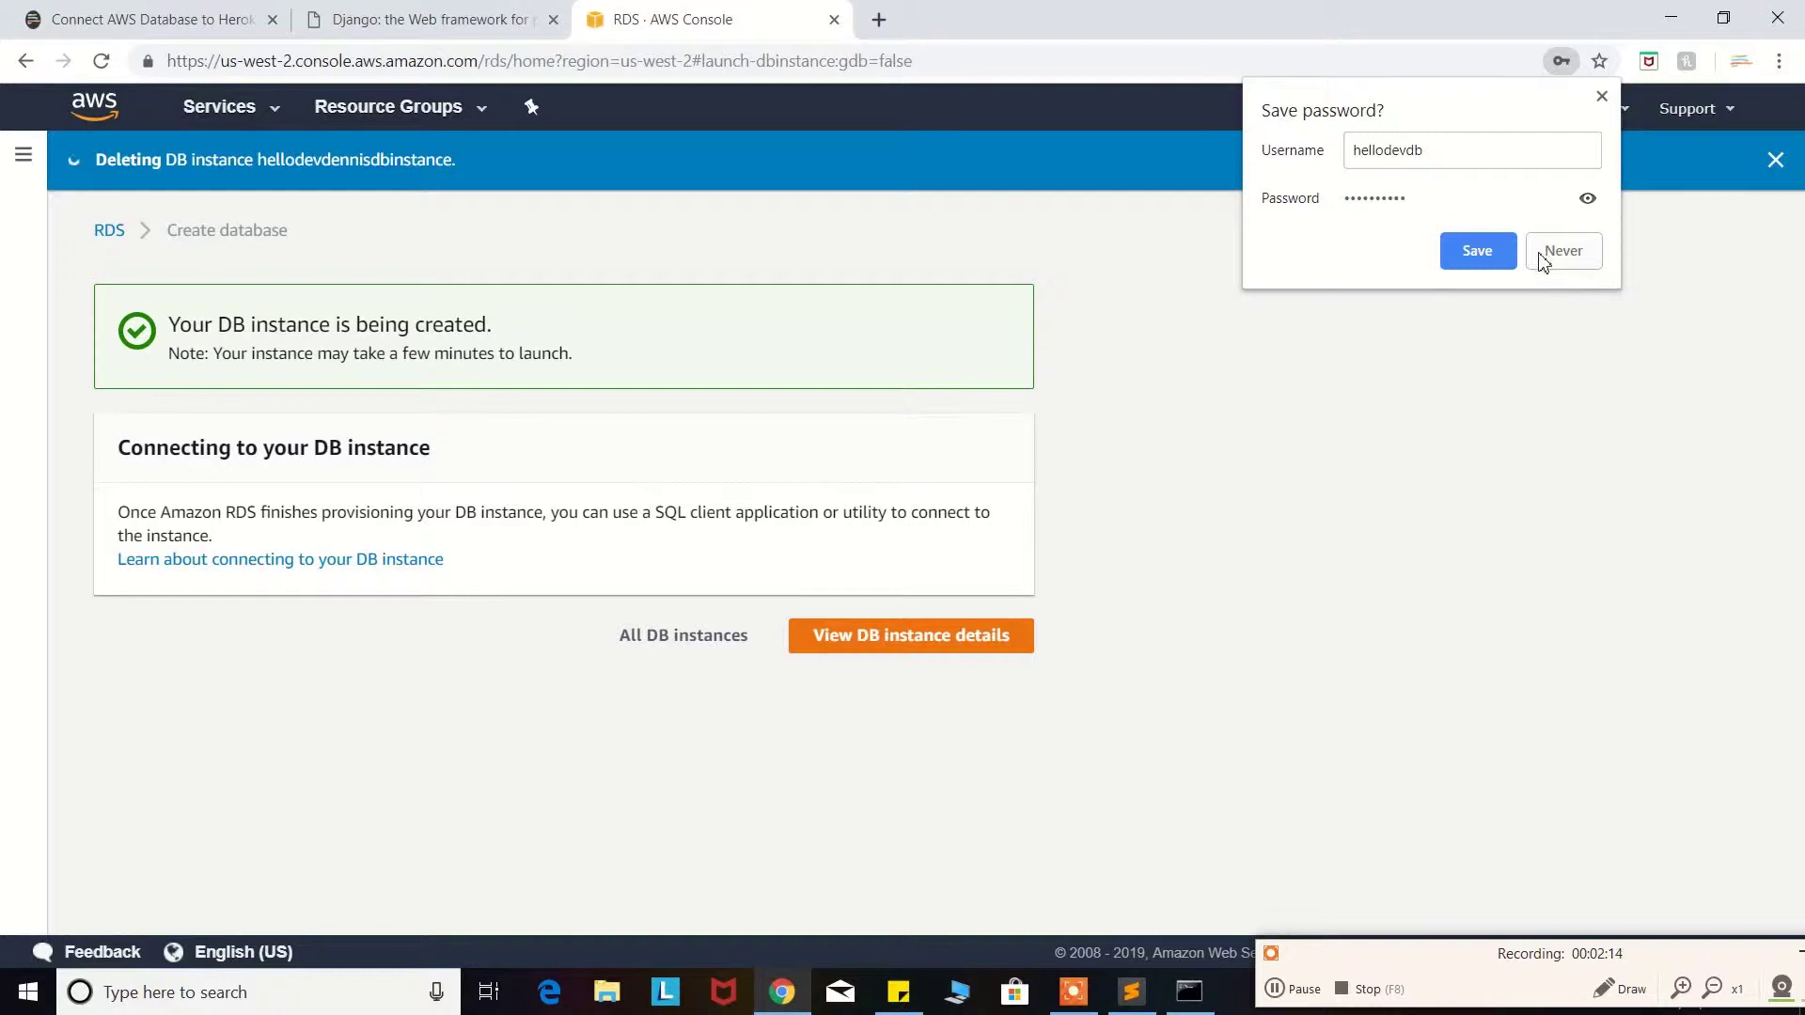
pyautogui.click(1542, 252)
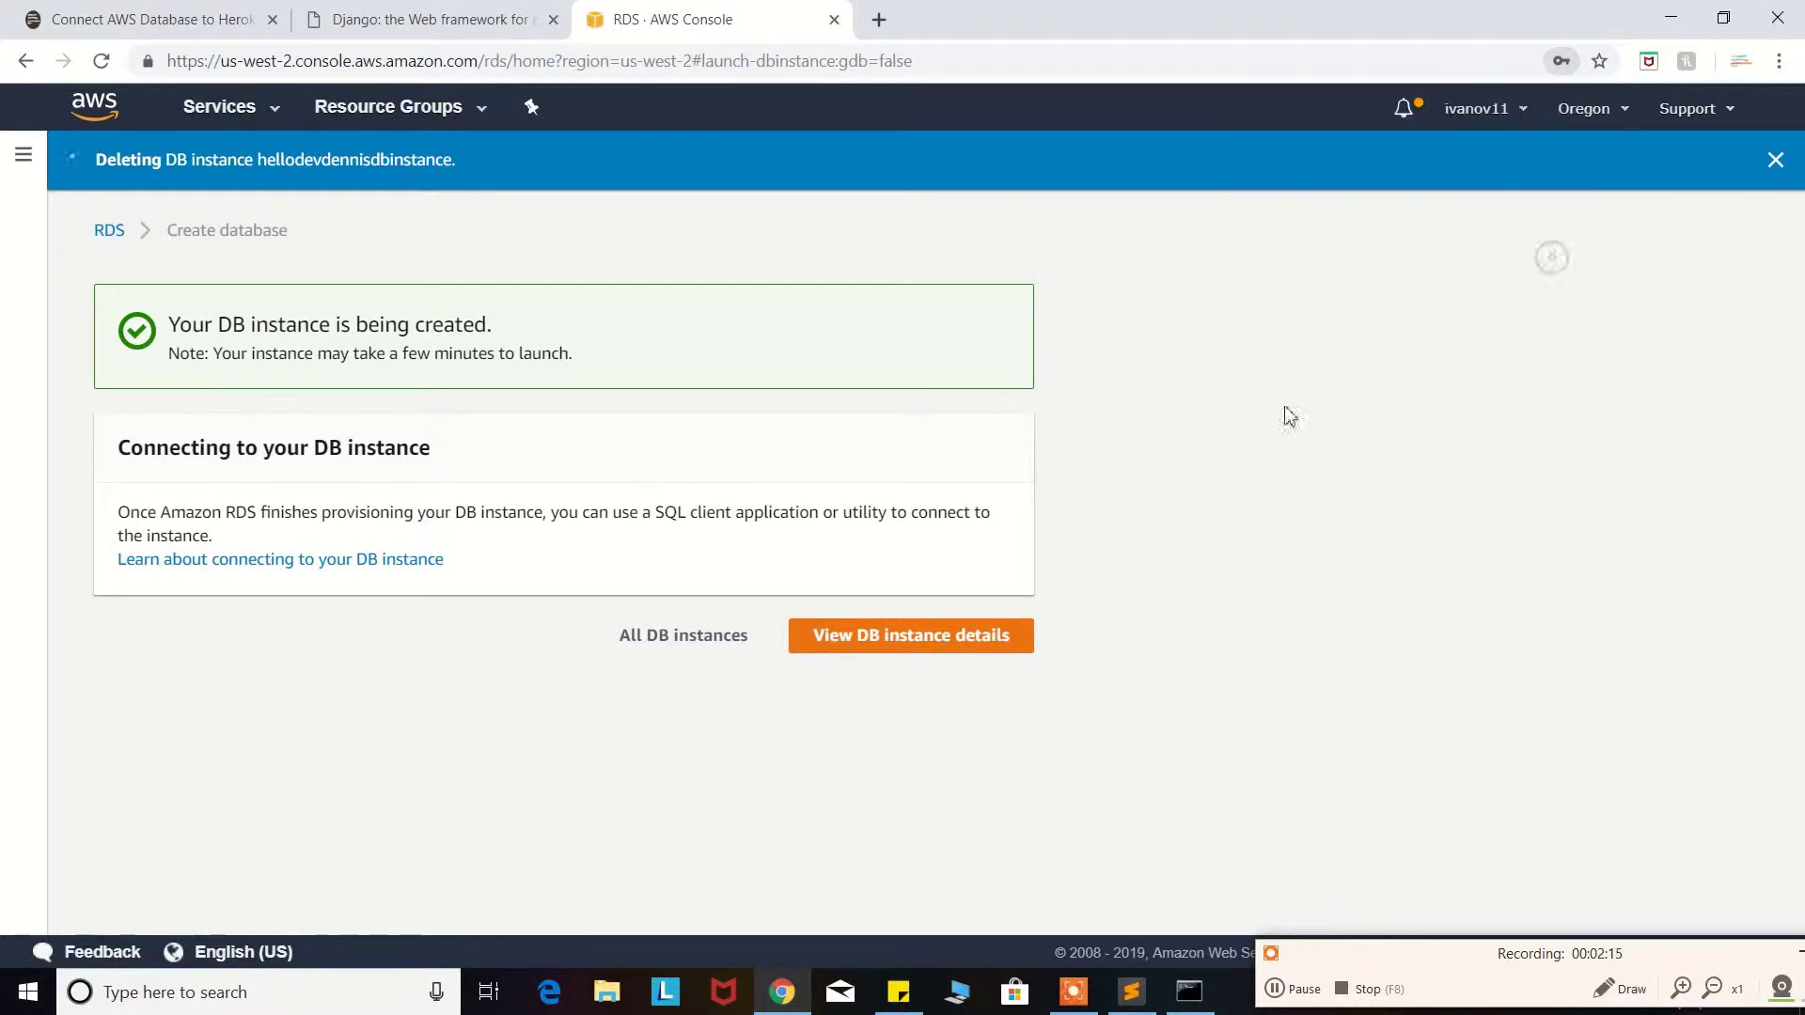
# Step: Check the hellodevdennisdb instance details, then show the Parameter groups list
pyautogui.click(850, 639)
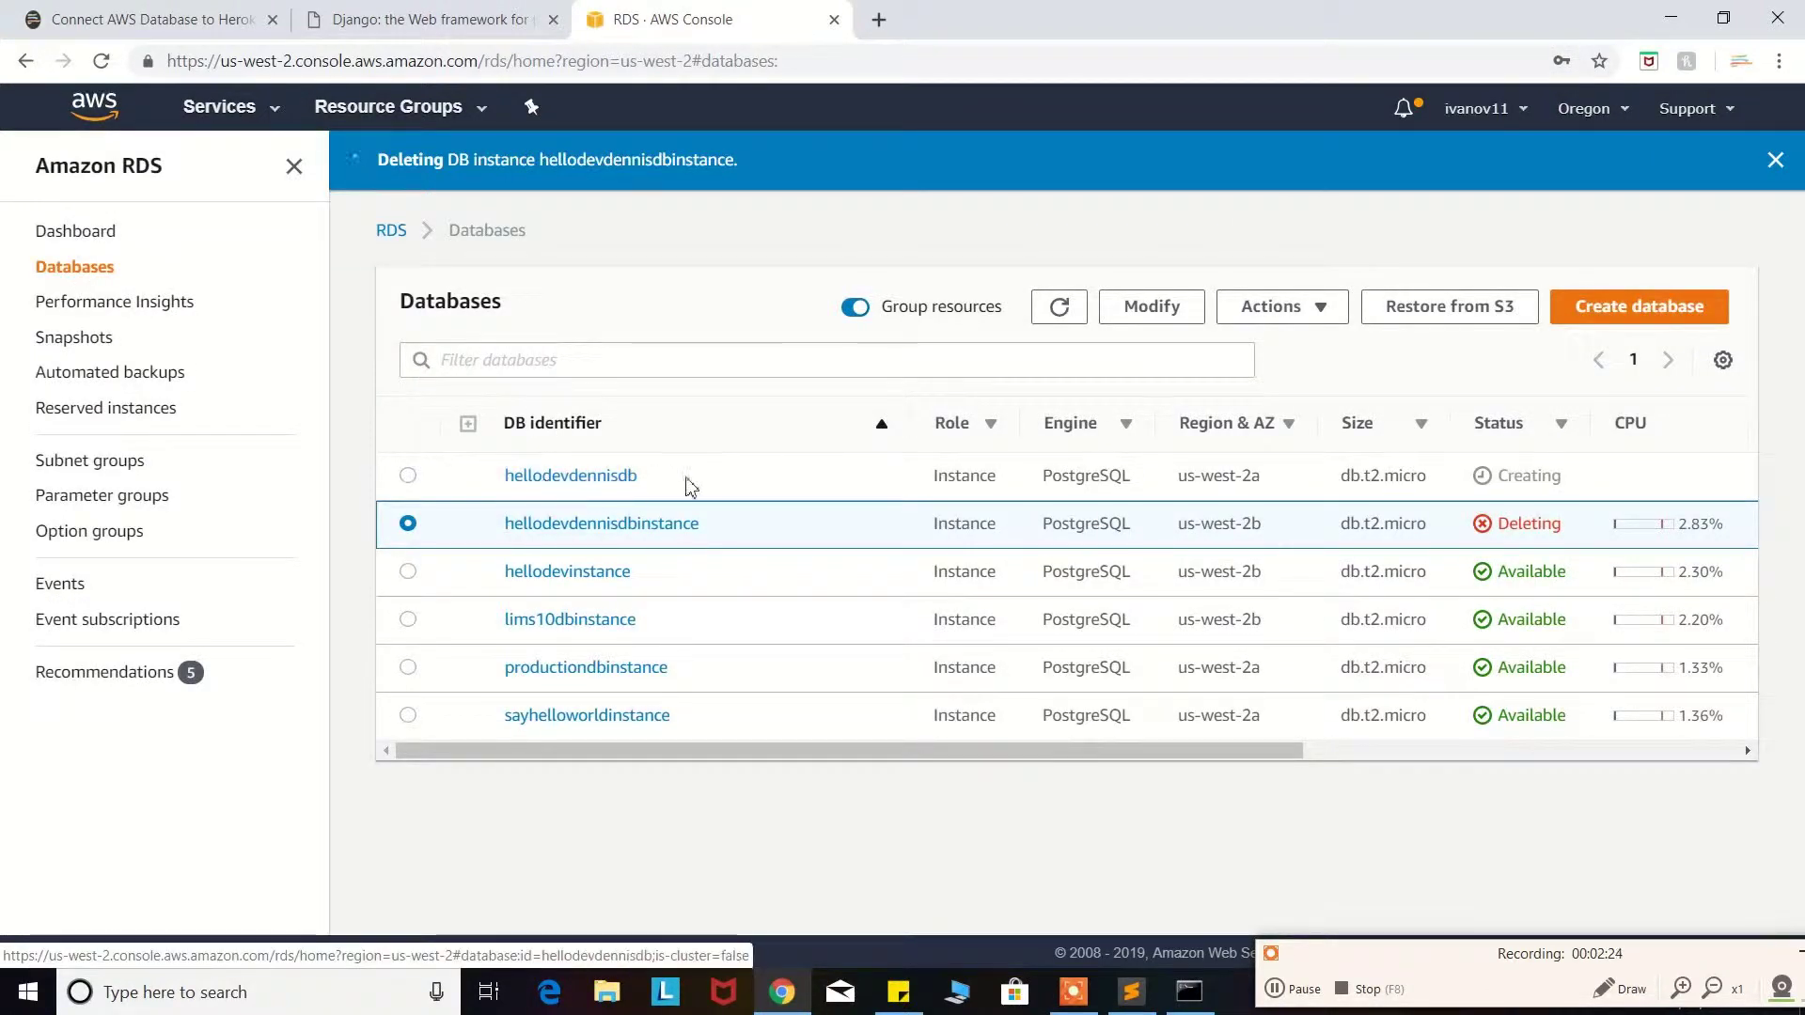
pyautogui.moveTo(641, 476); pyautogui.dragTo(484, 481)
pyautogui.click(414, 455)
pyautogui.click(564, 481)
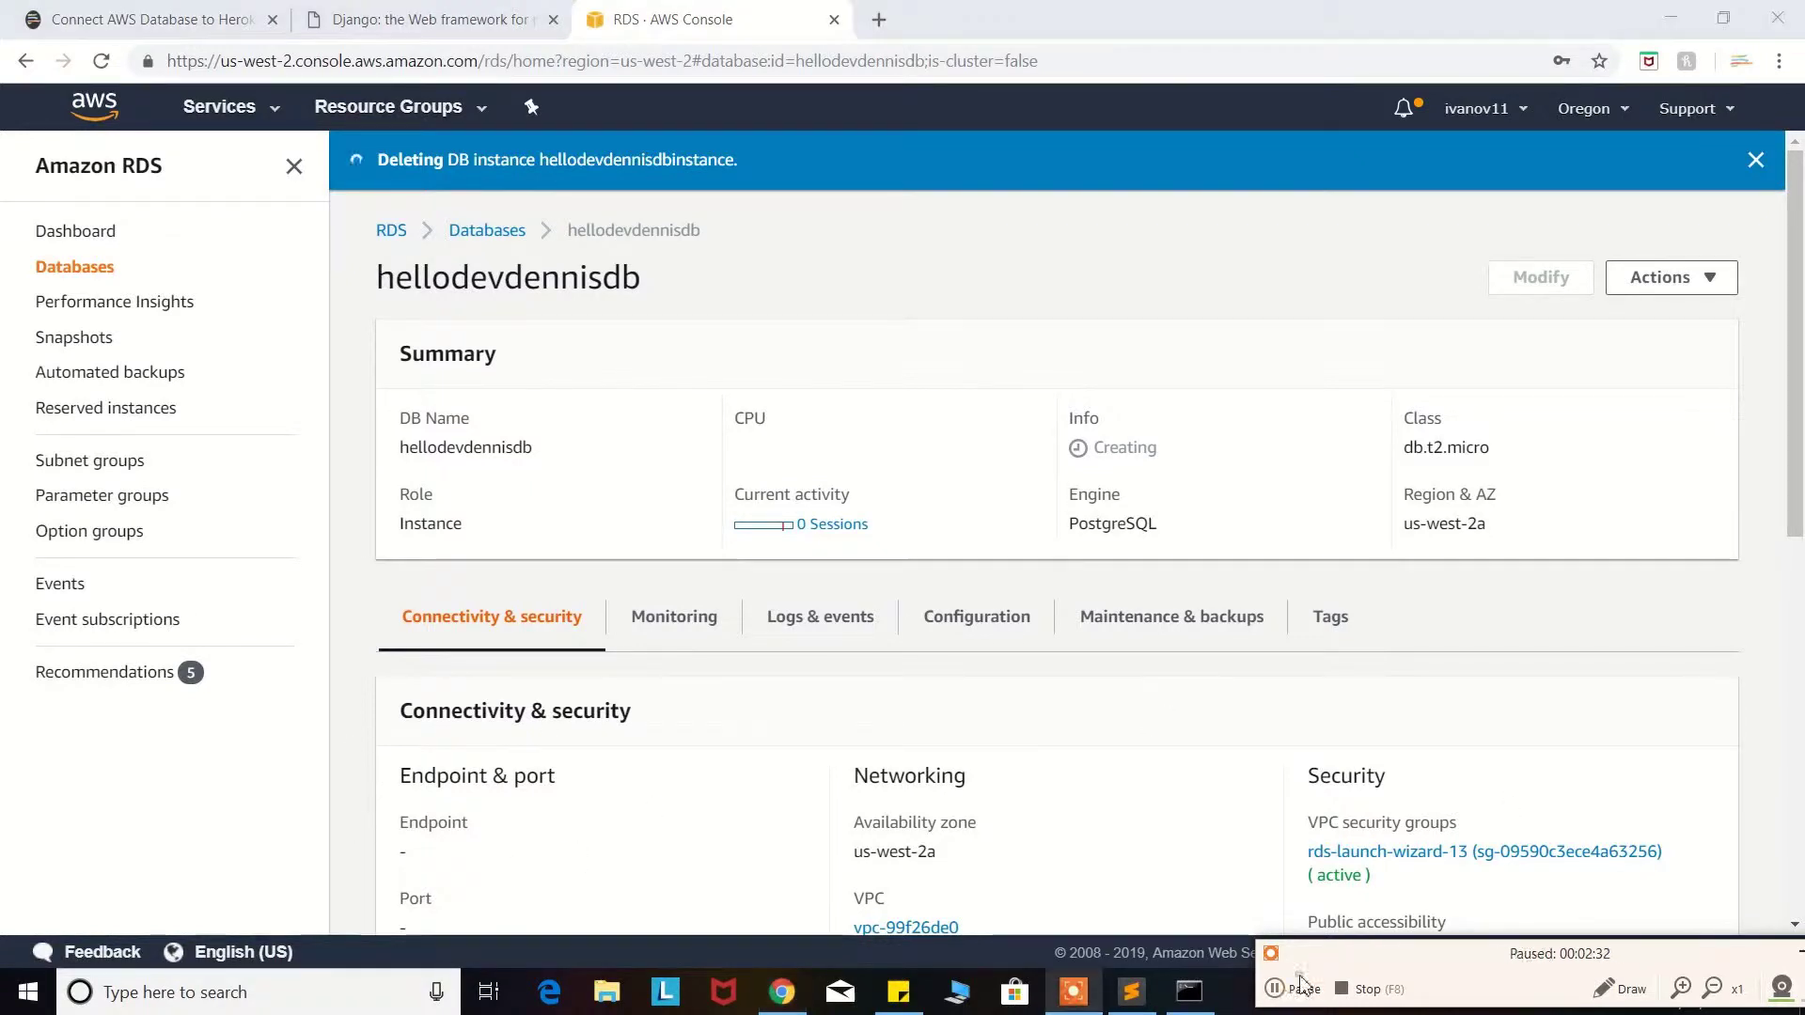
pyautogui.click(84, 494)
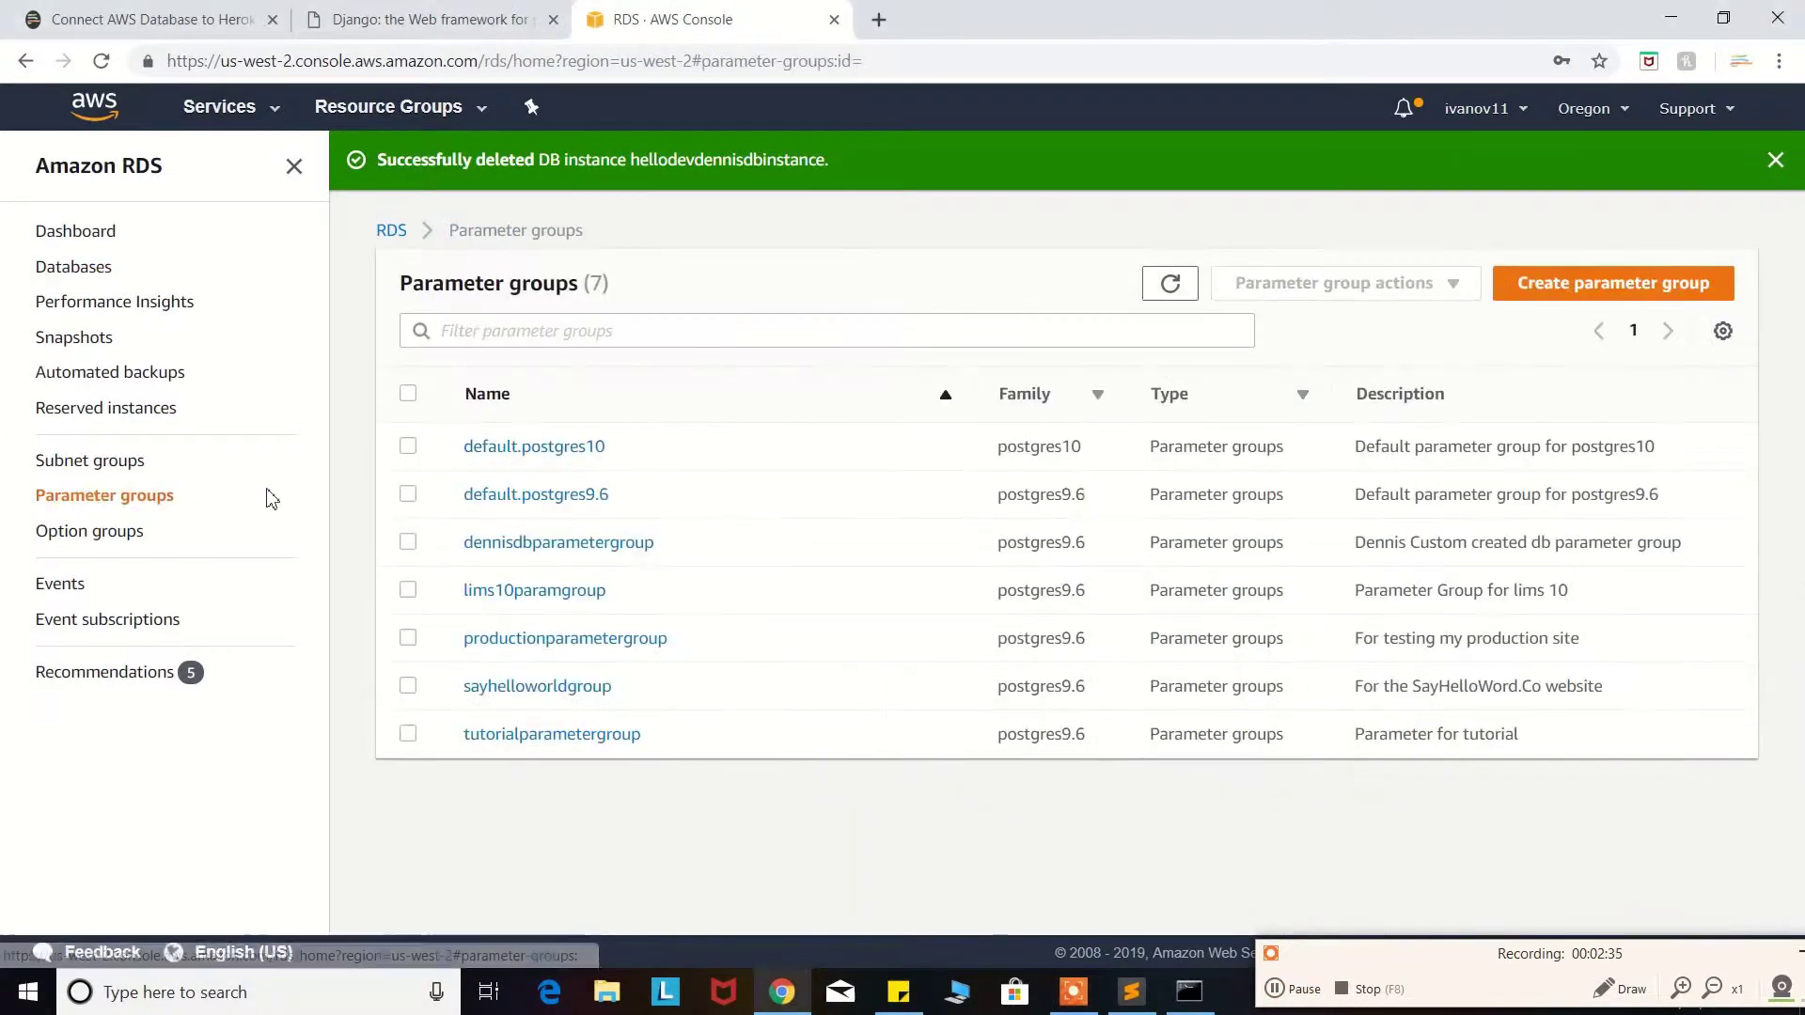
# Step: Create postgres10 parameter group hellodev described 'Param group for demo project'
pyautogui.click(1613, 283)
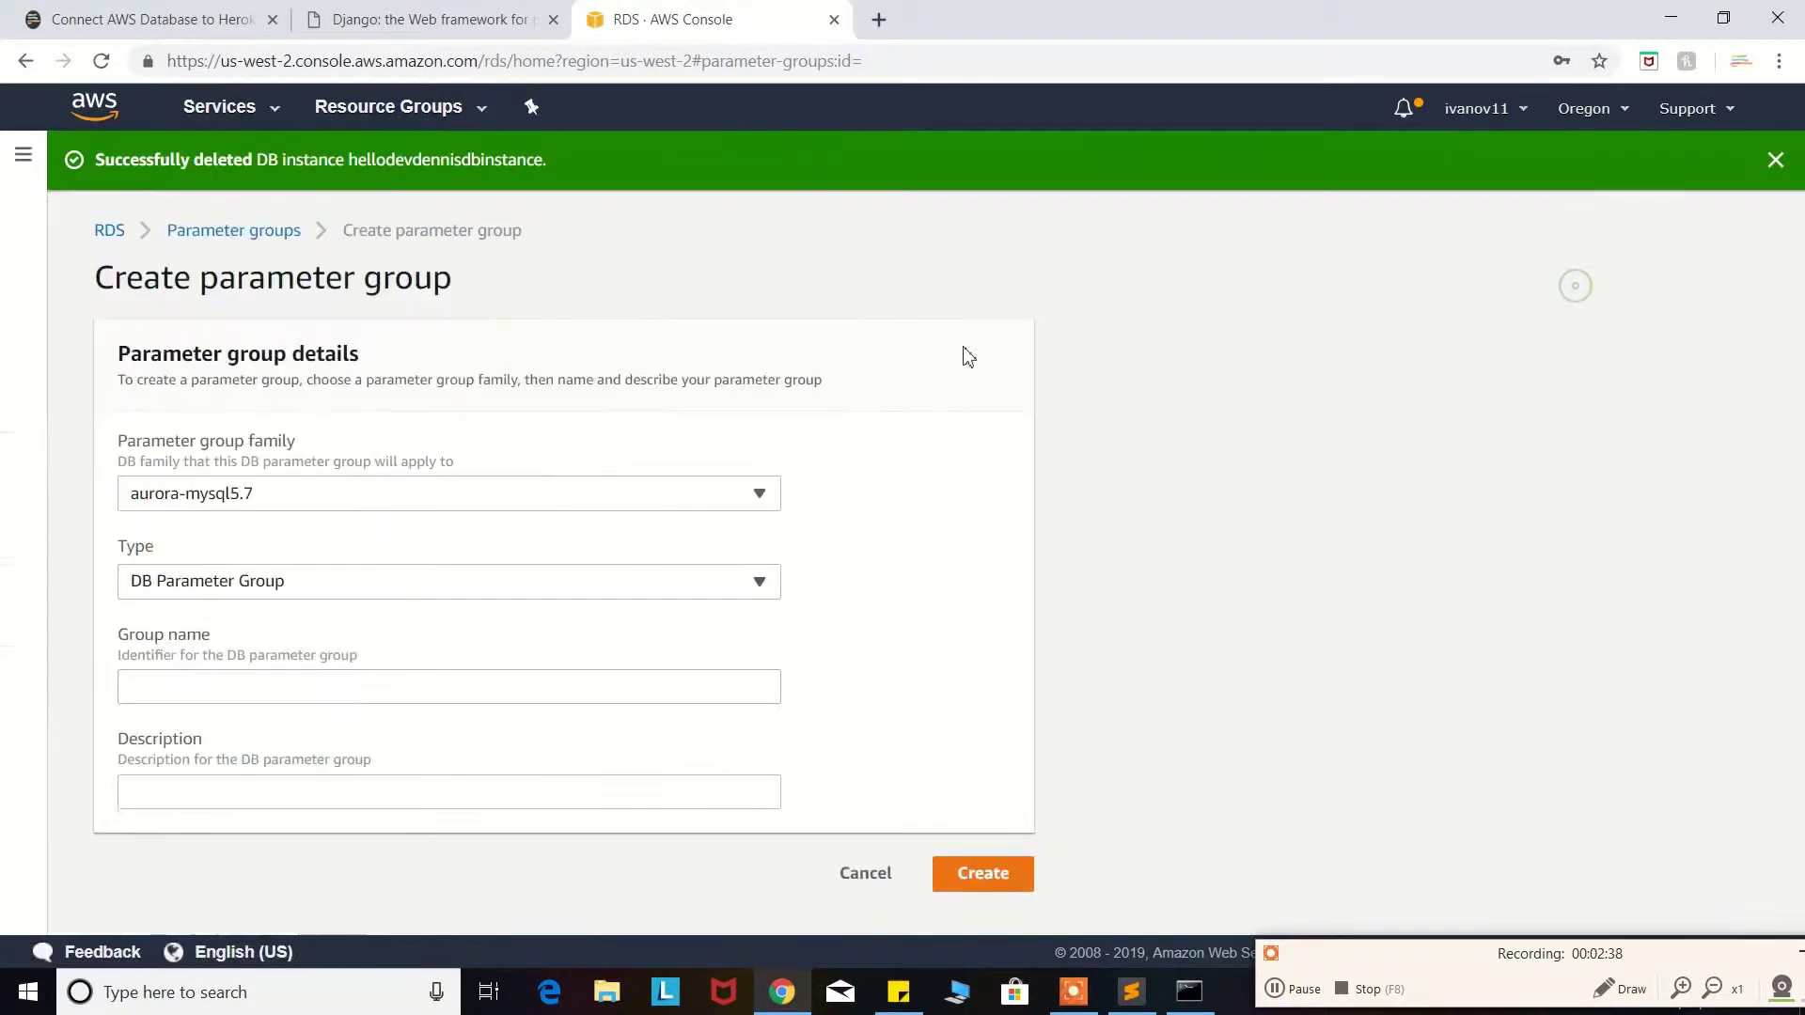
pyautogui.click(251, 496)
pyautogui.moveTo(771, 562); pyautogui.dragTo(773, 656)
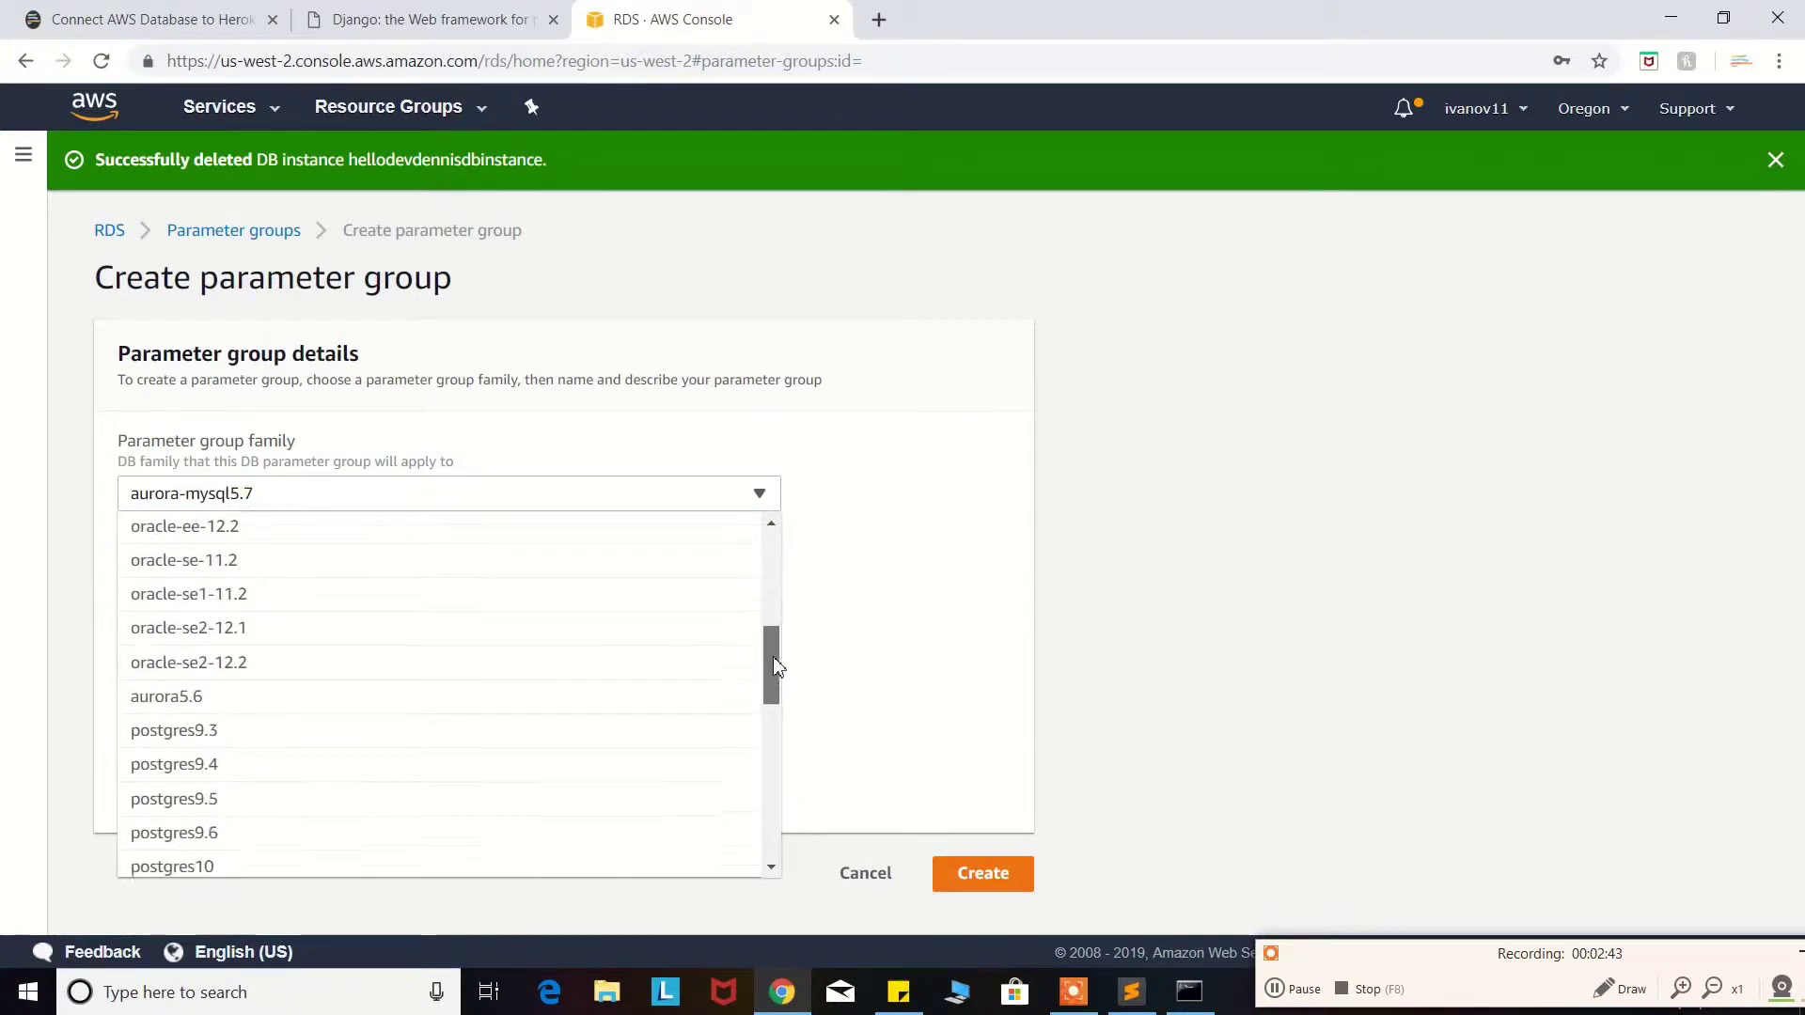
pyautogui.click(267, 869)
pyautogui.click(220, 605)
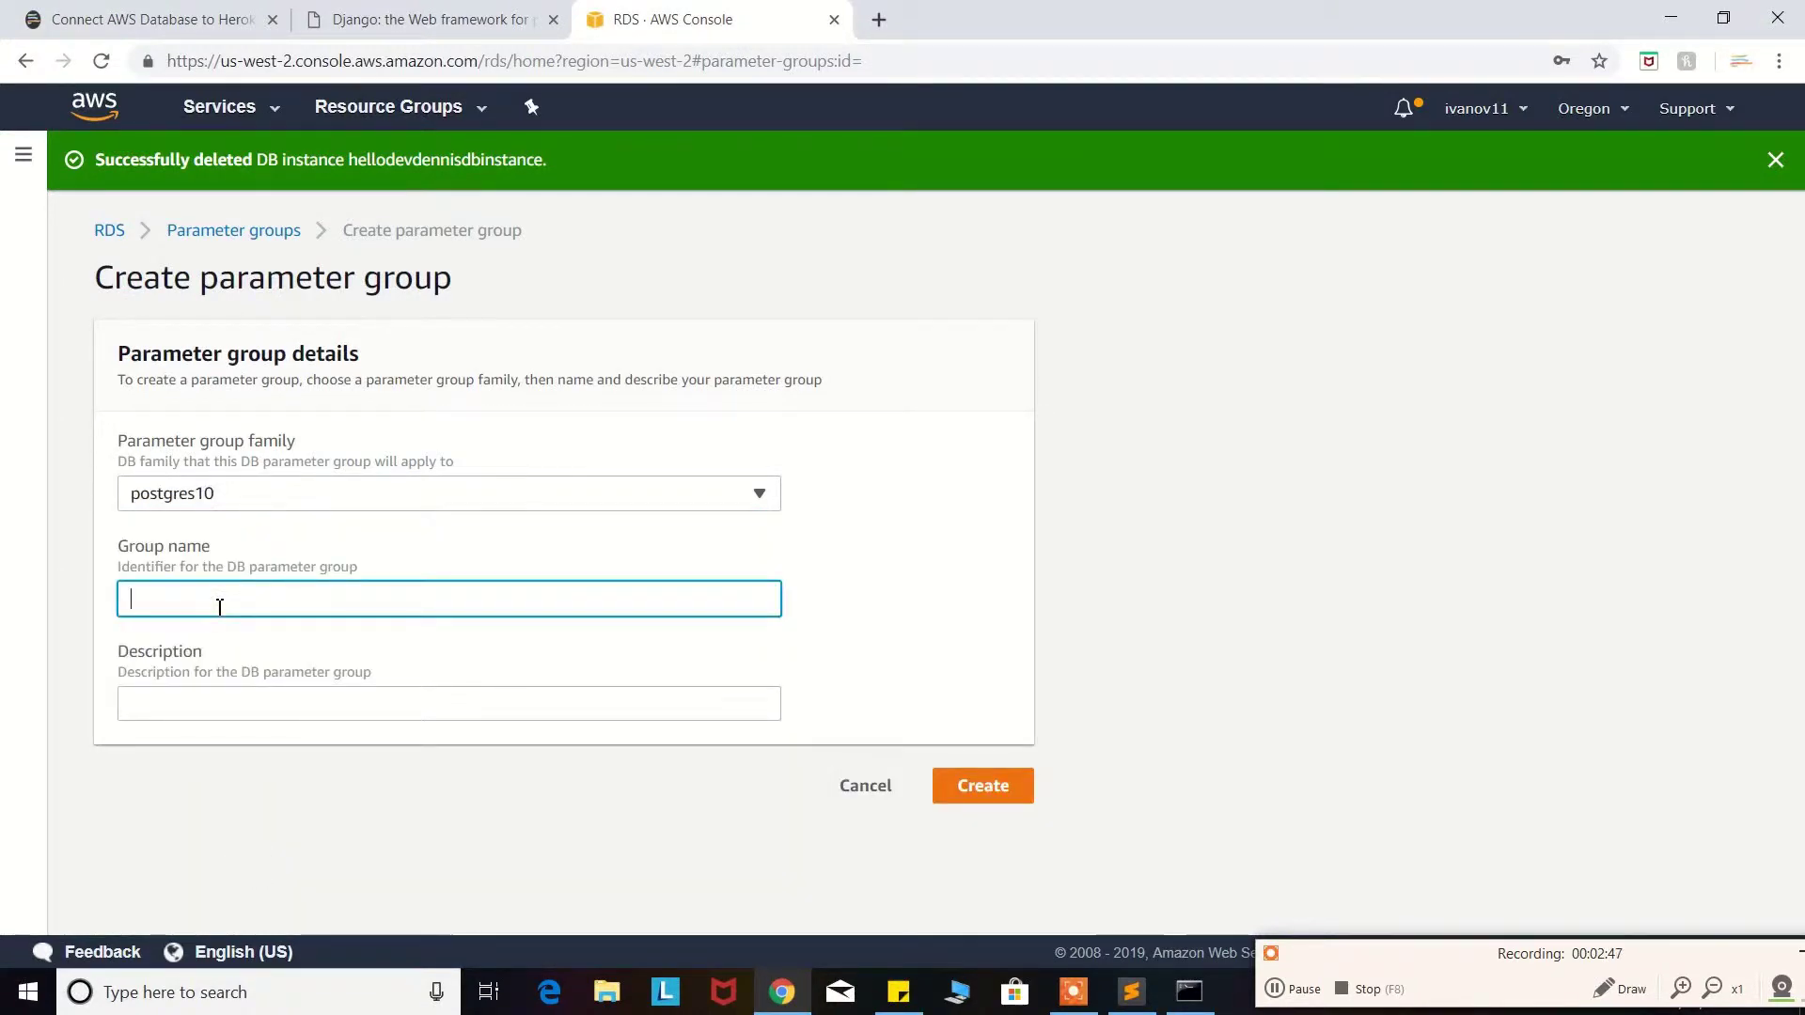
pyautogui.write('hellodev')
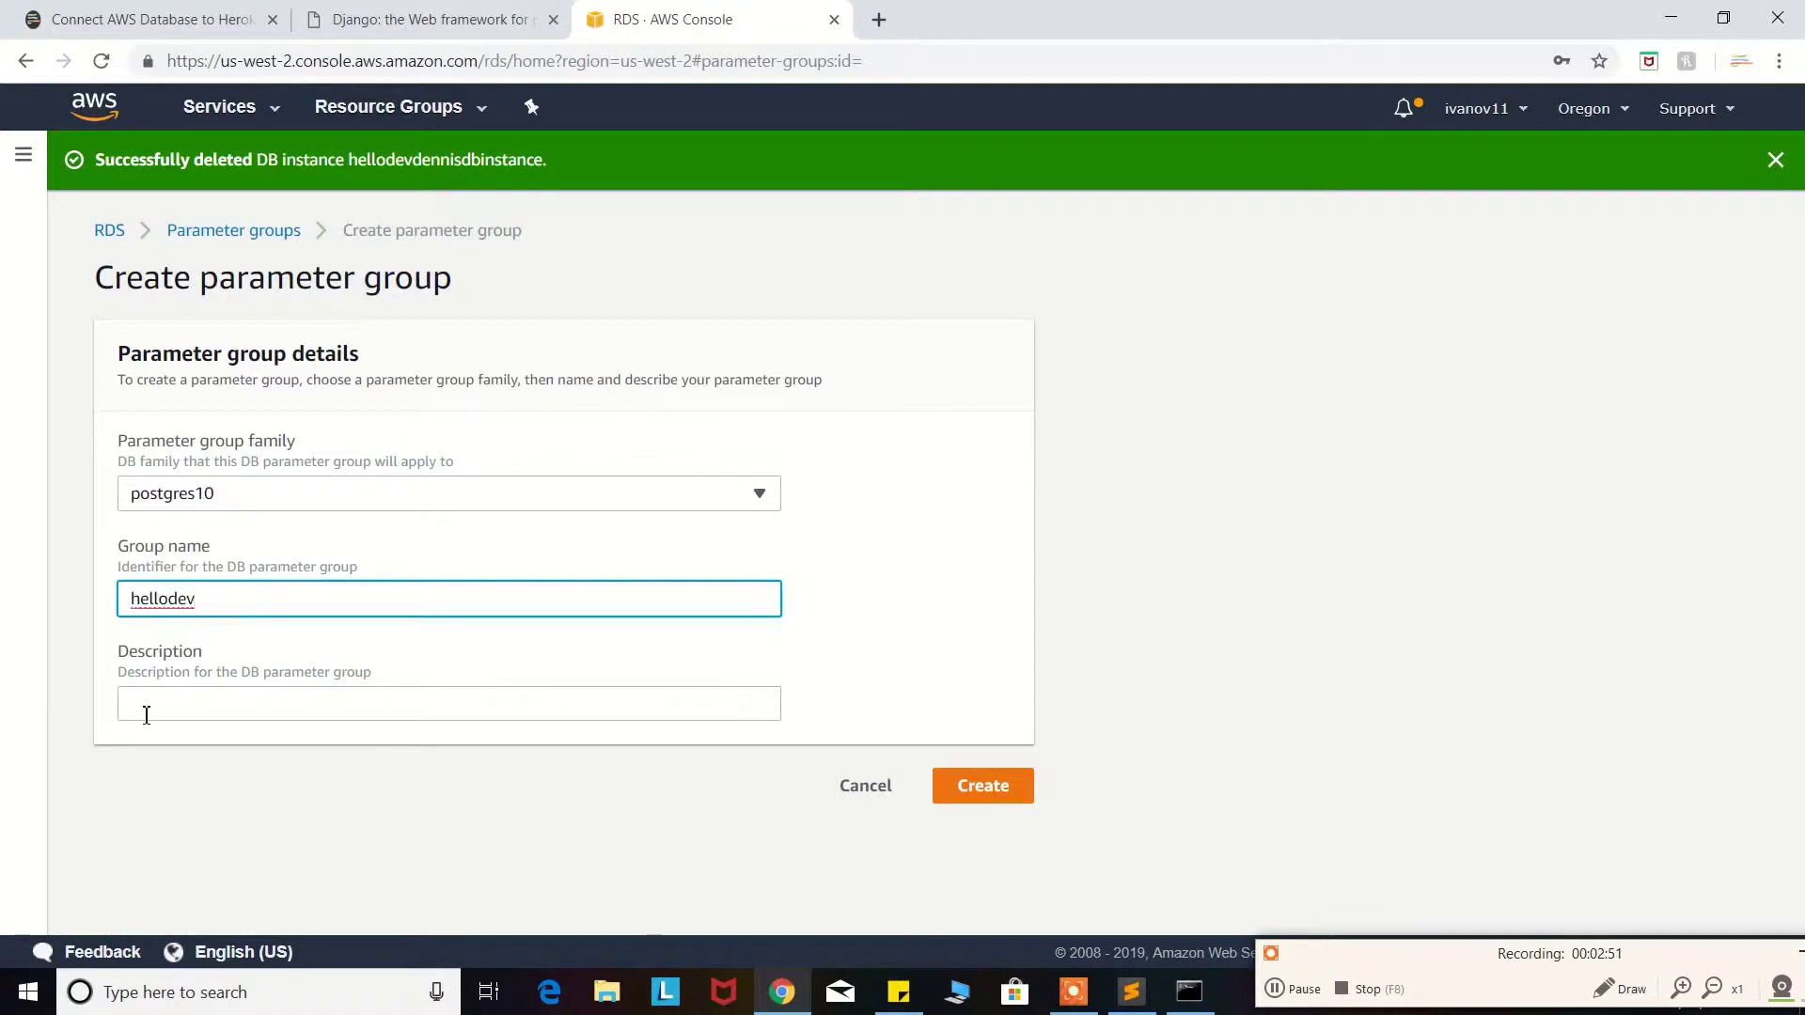
pyautogui.click(144, 717)
pyautogui.write('Param gro')
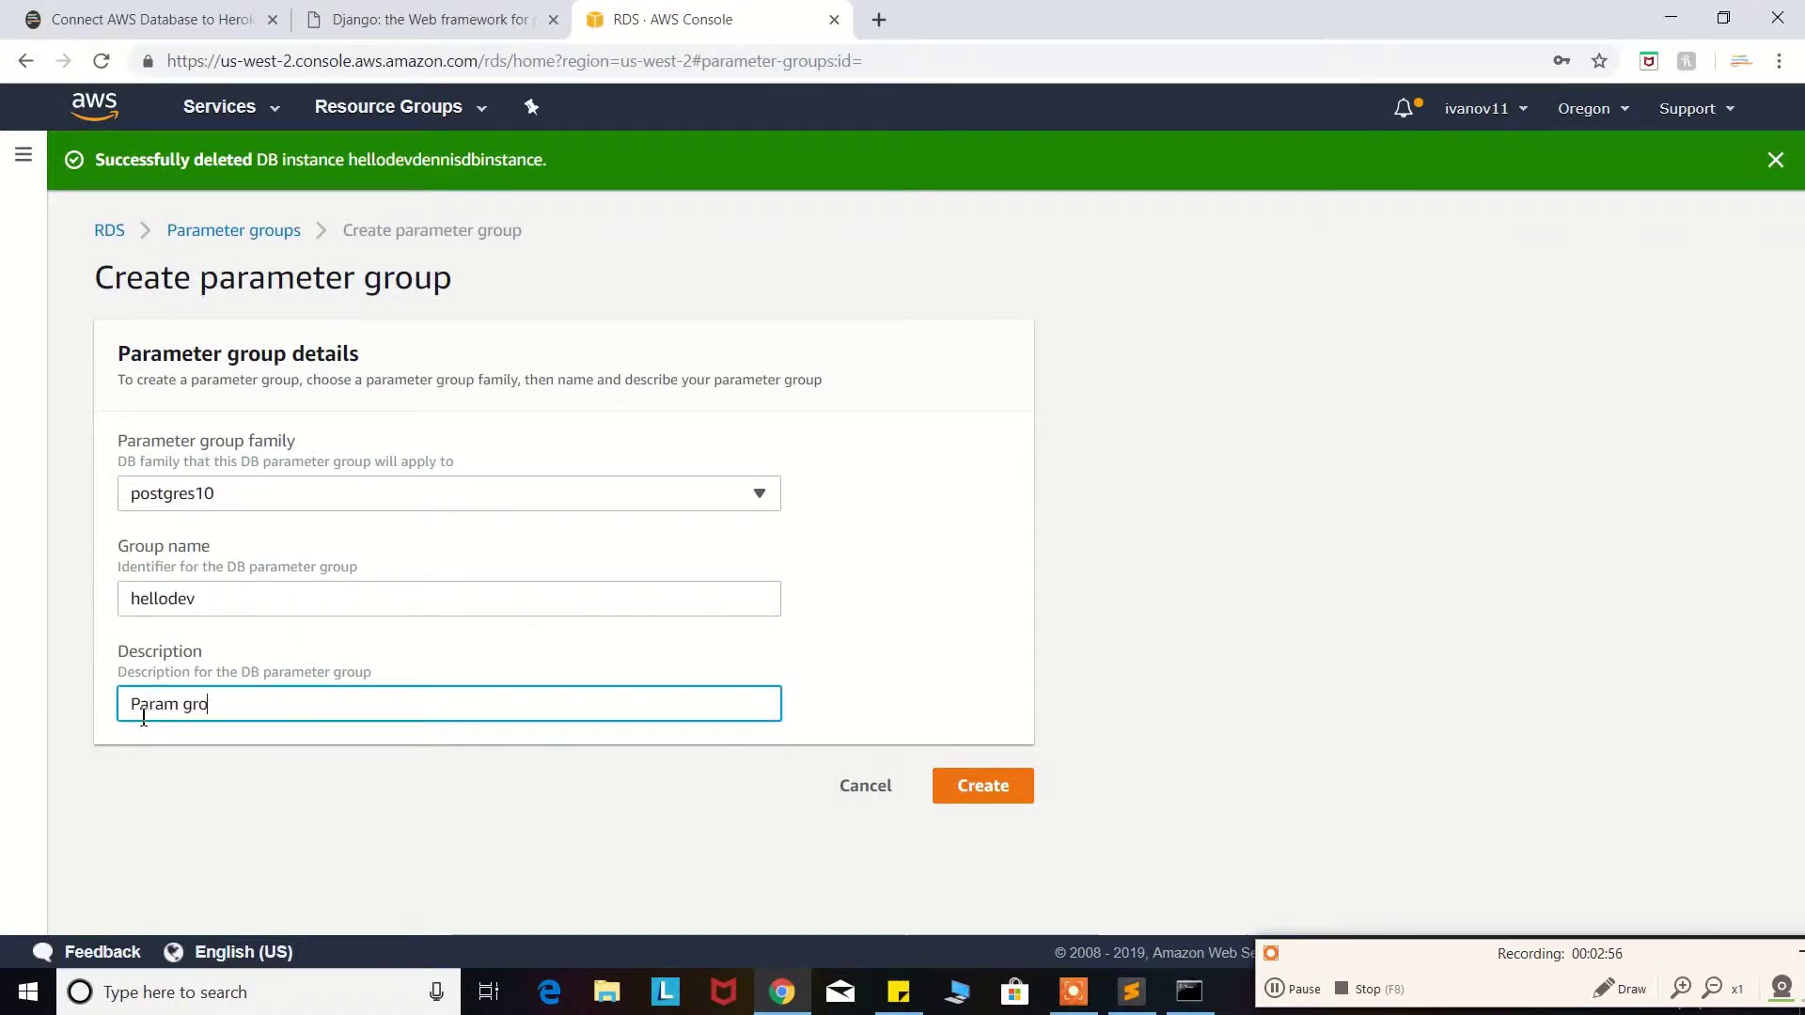
pyautogui.write('up for demo project')
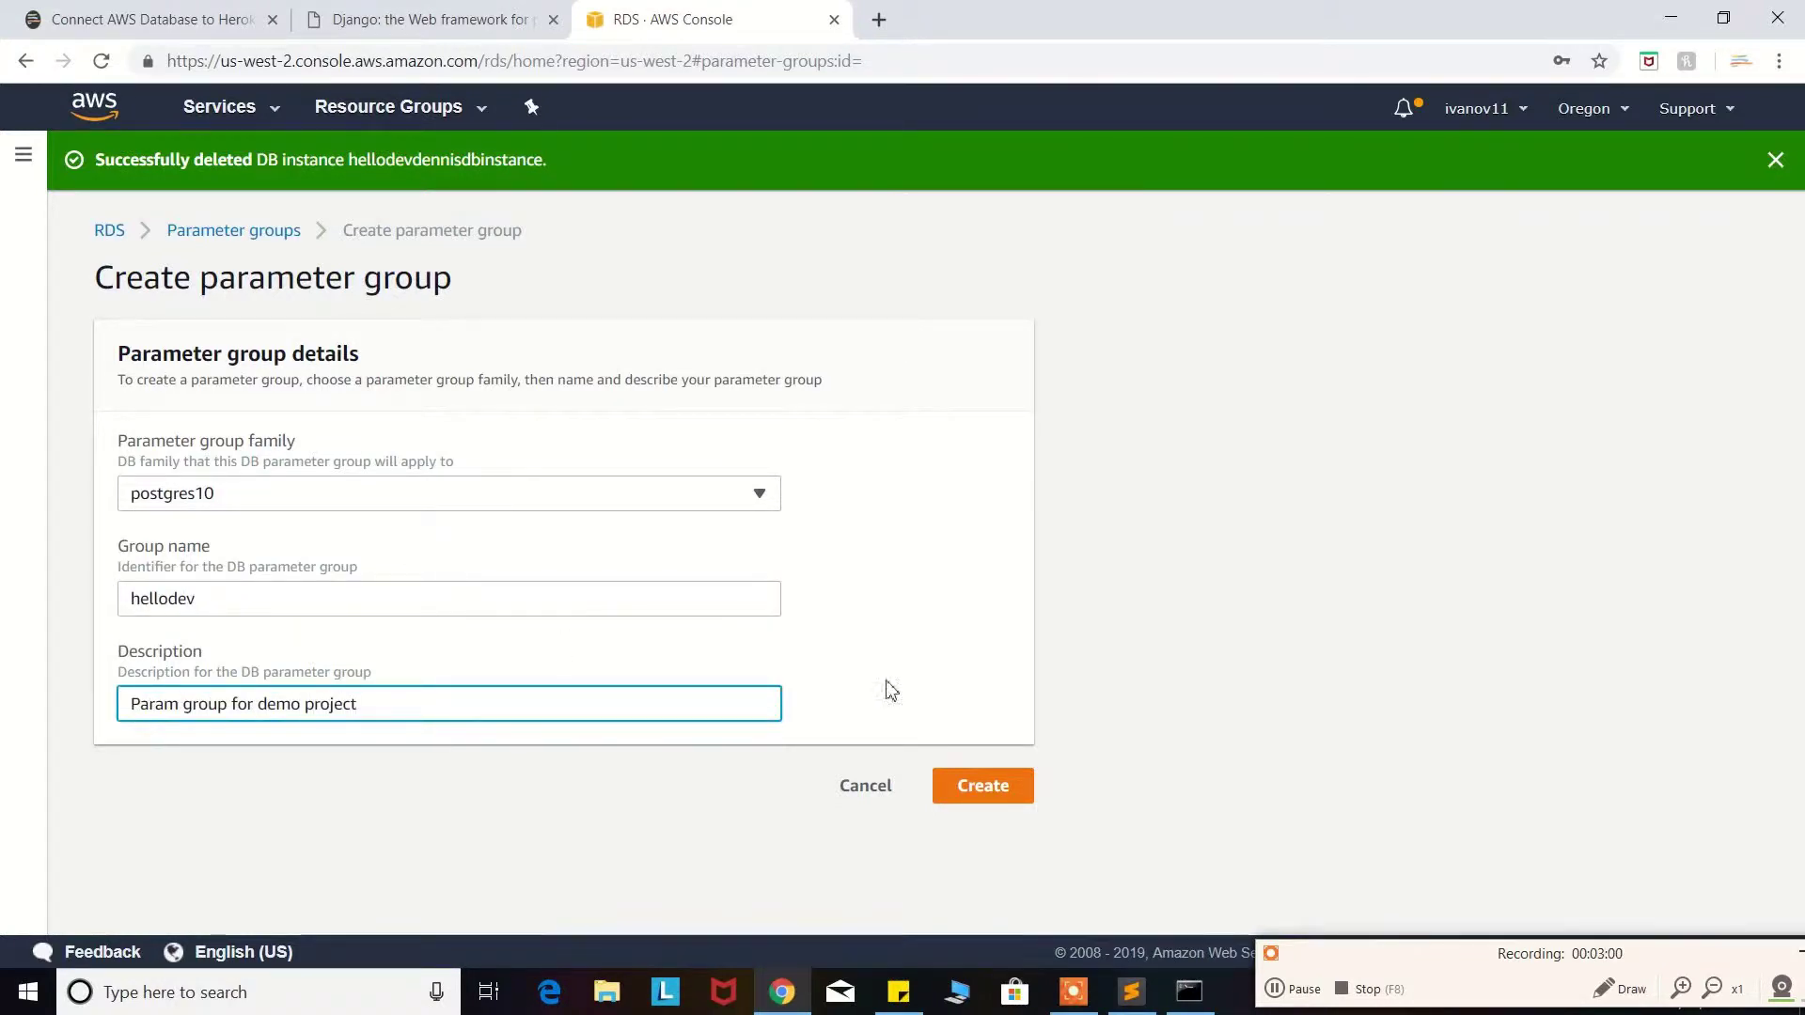
pyautogui.click(963, 782)
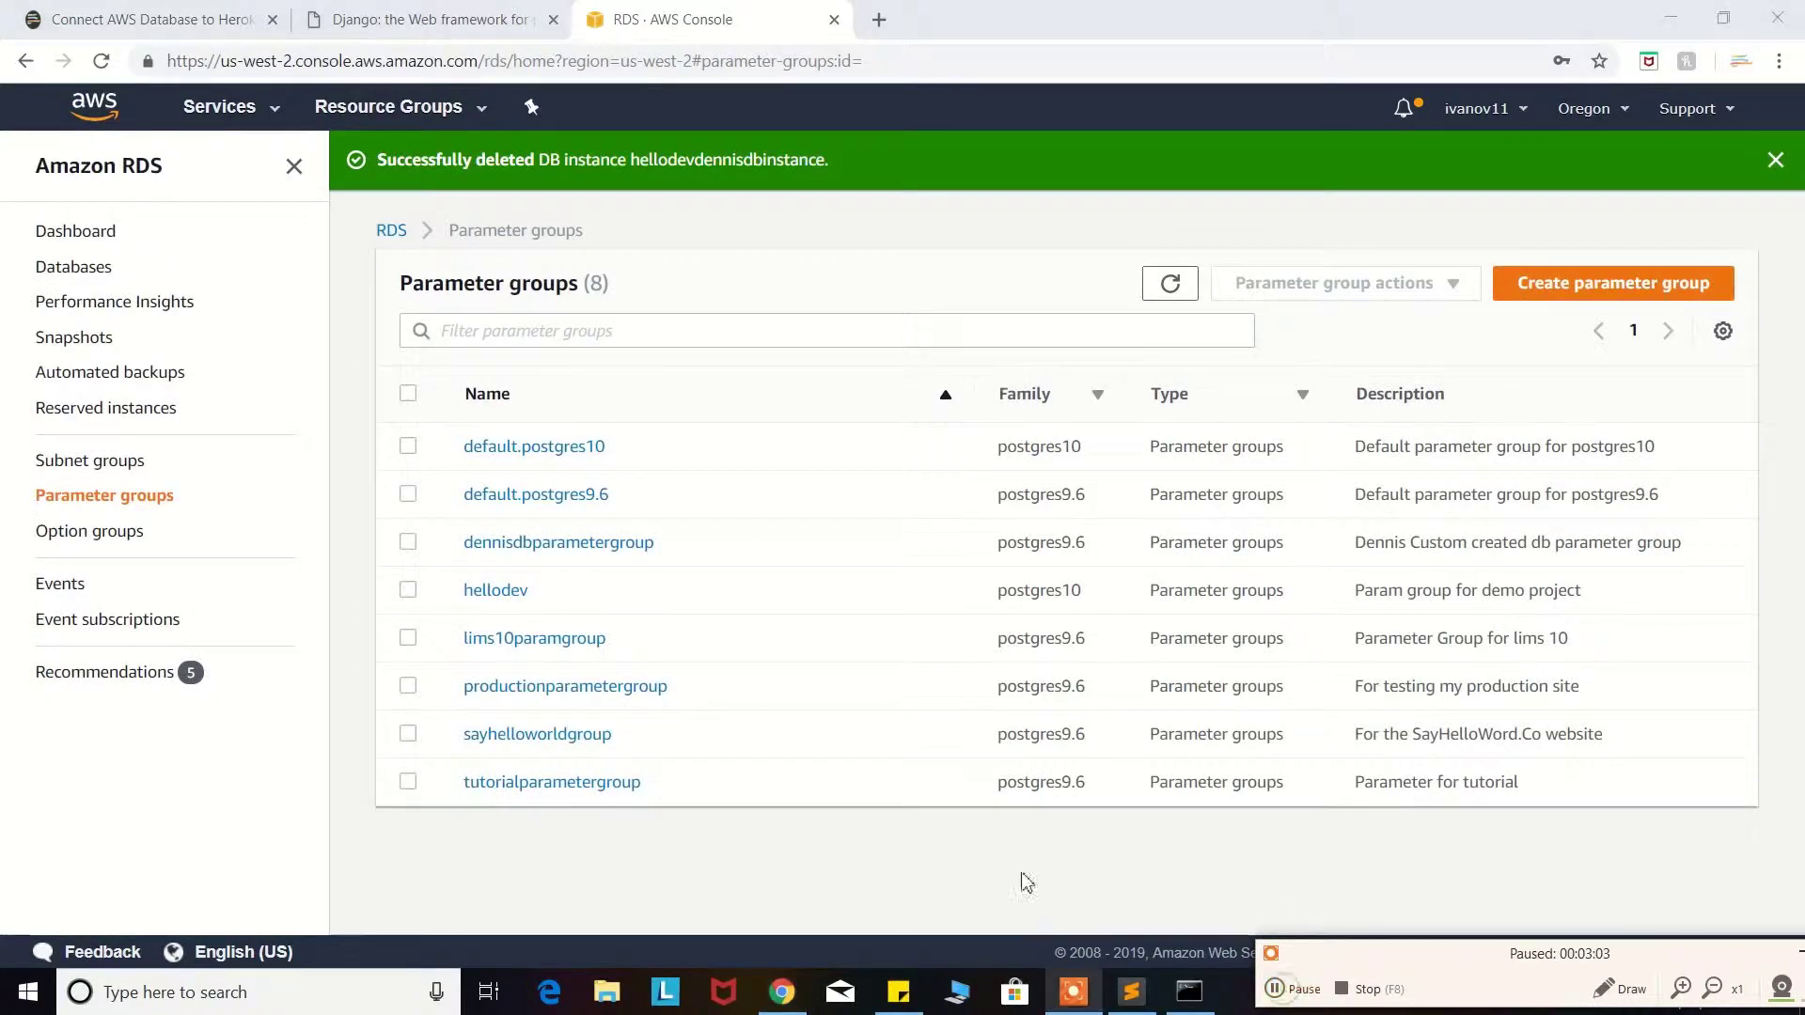
# Step: Set rds.force_ssl to 1 in hellodev, save, and return to the RDS dashboard
pyautogui.click(493, 592)
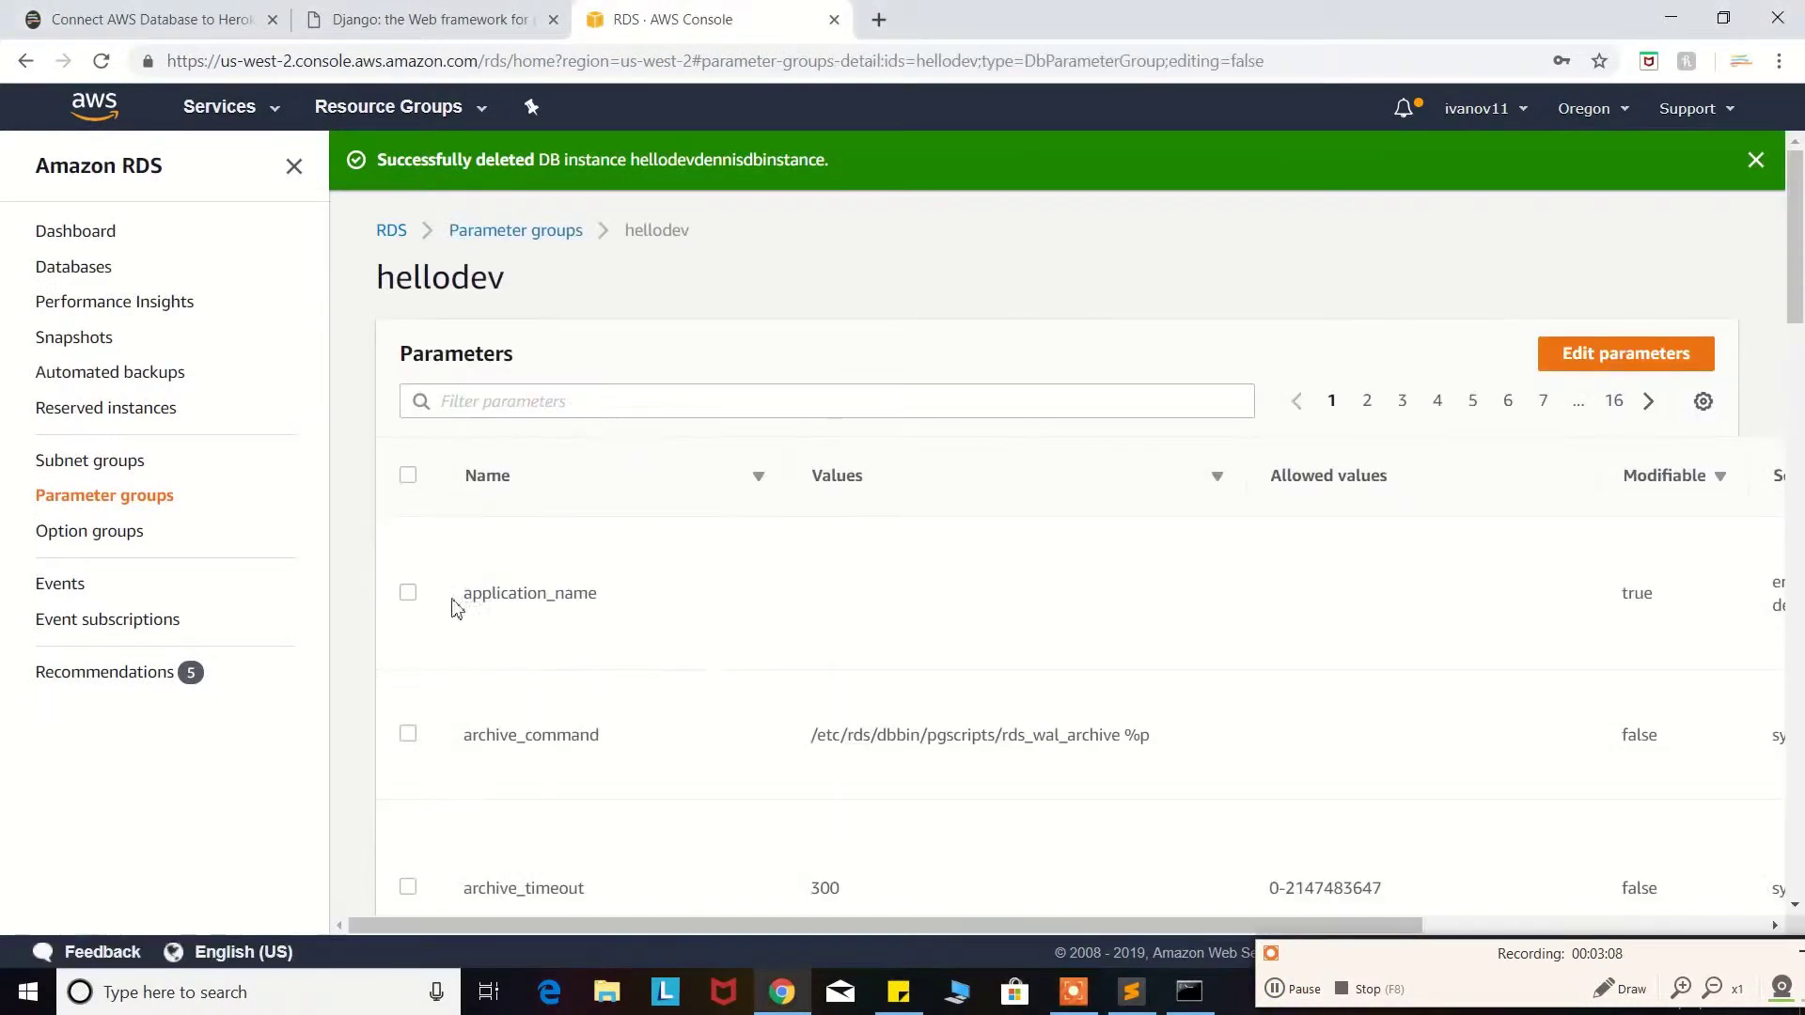
pyautogui.click(581, 404)
pyautogui.write('rds.f')
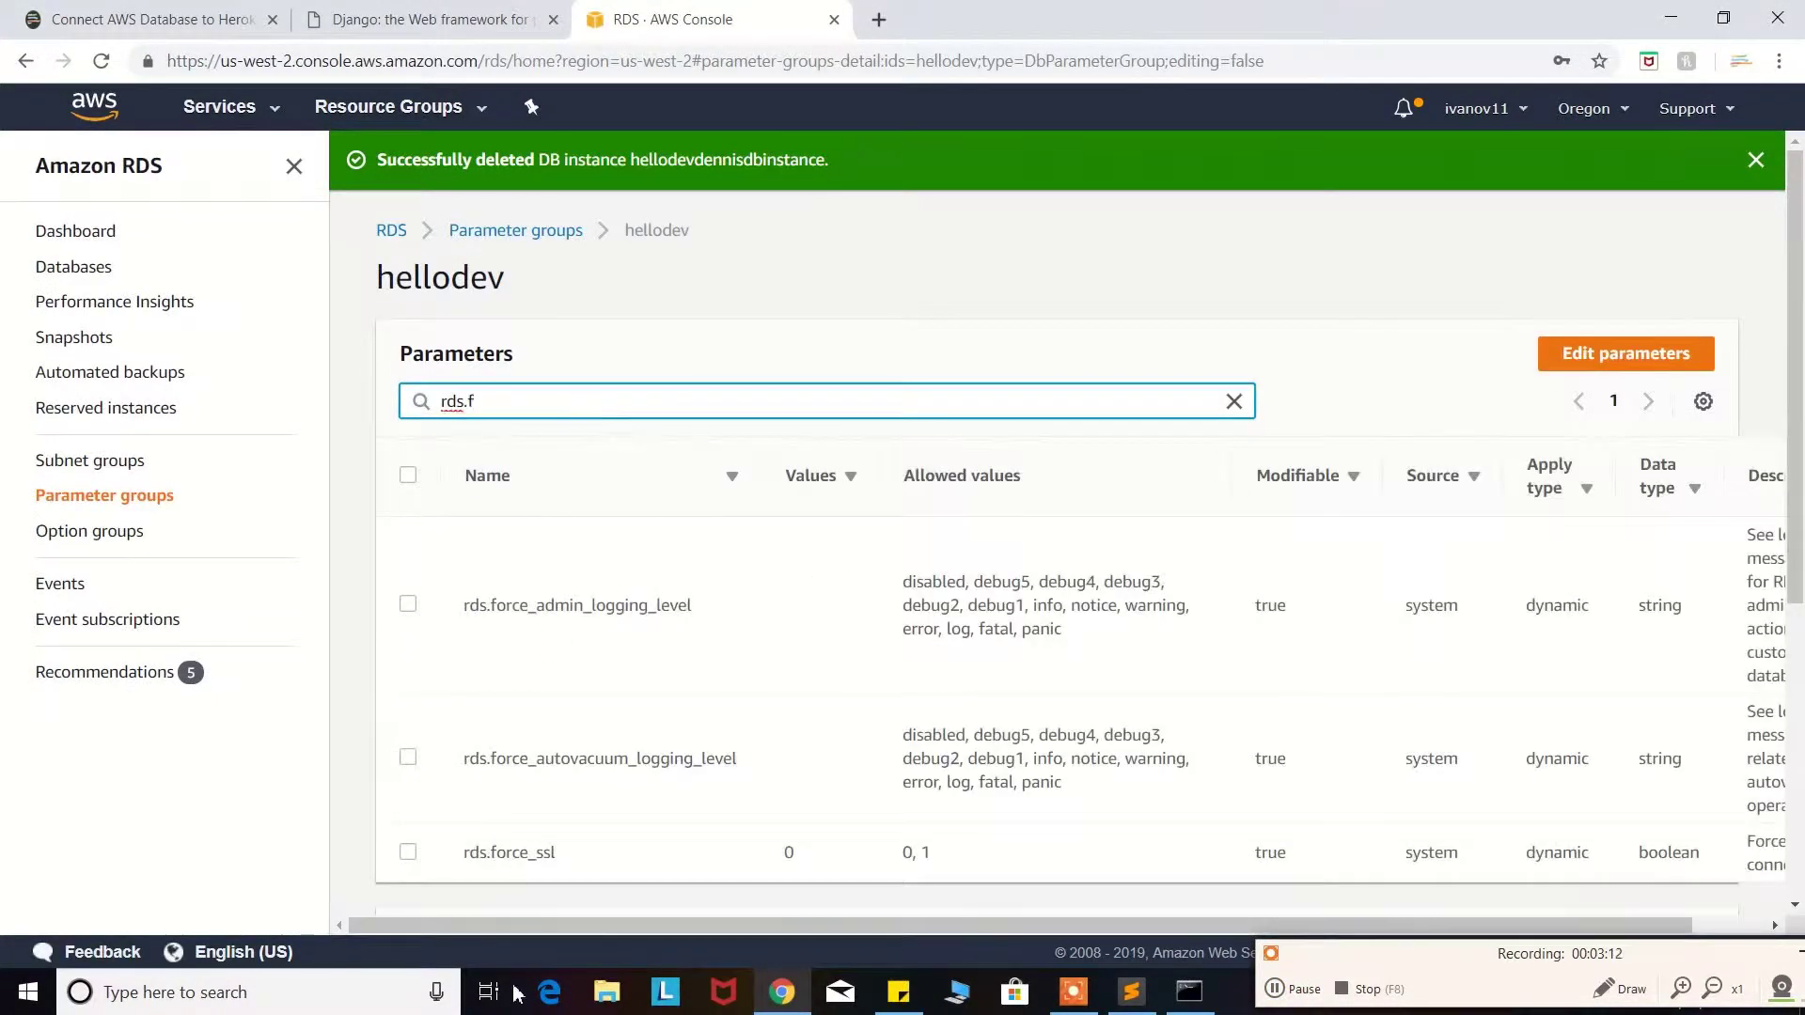
pyautogui.click(407, 853)
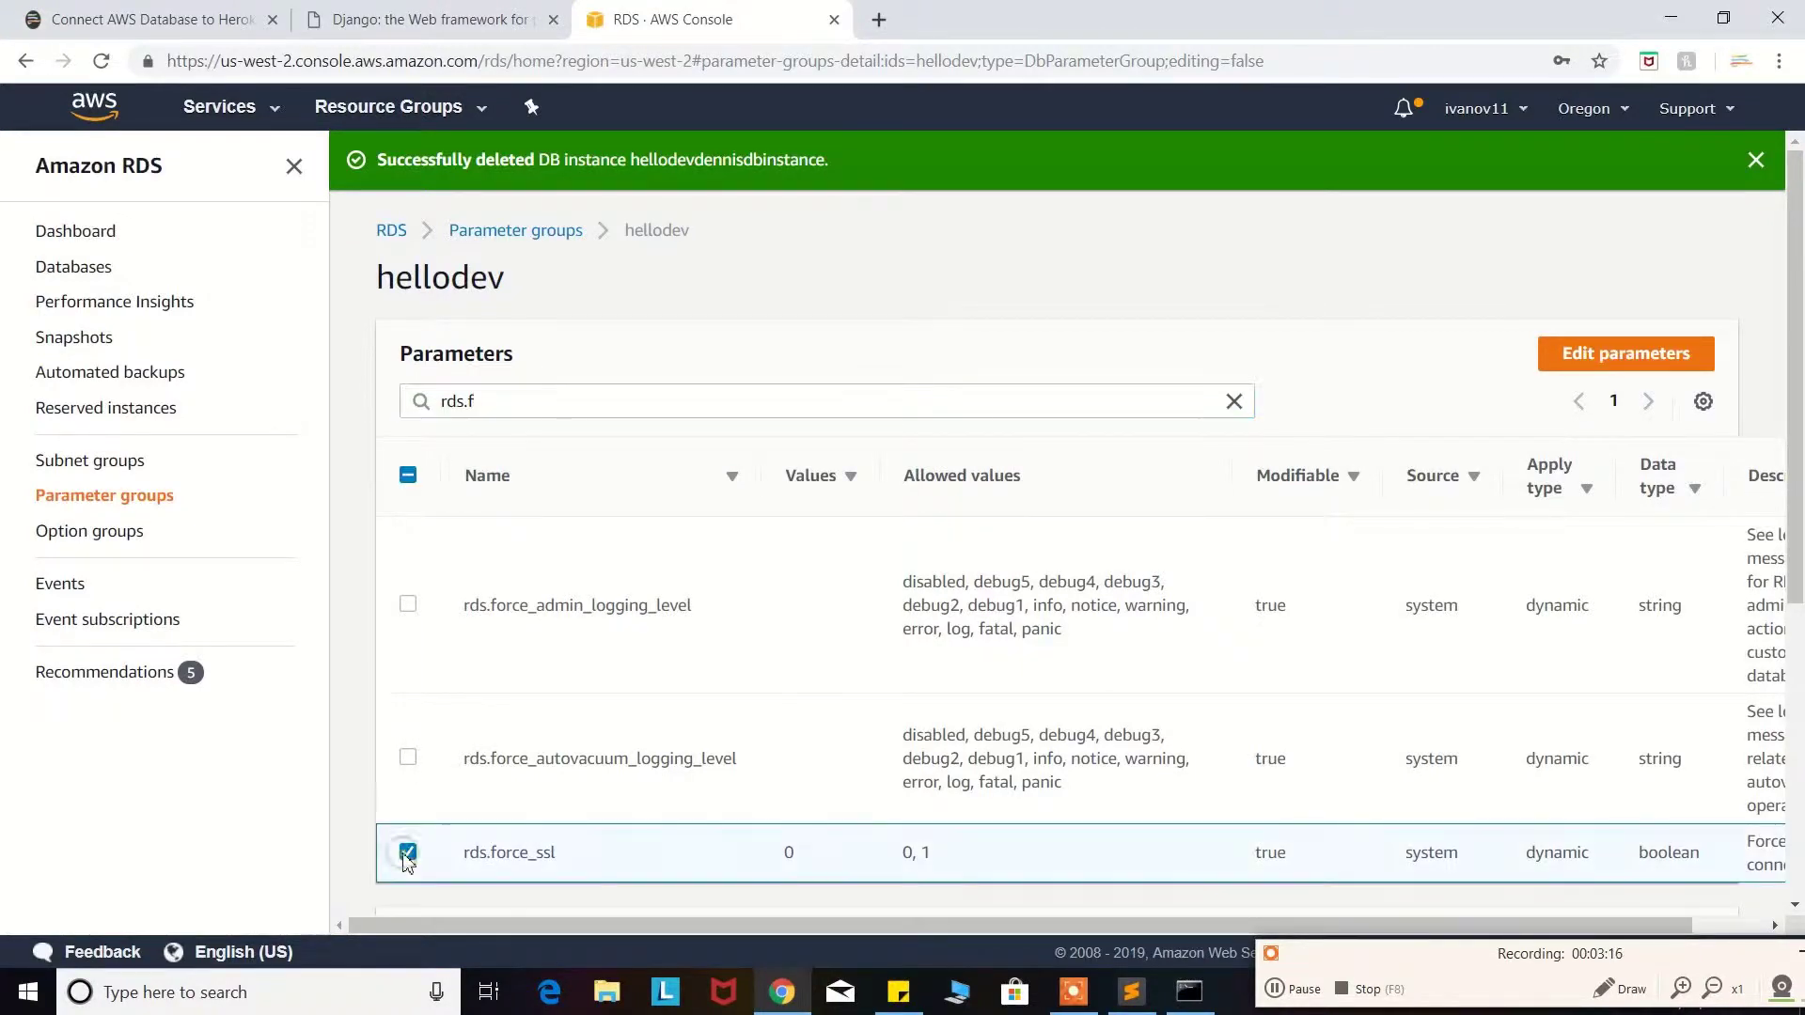
pyautogui.click(1645, 356)
pyautogui.click(857, 858)
pyautogui.click(825, 827)
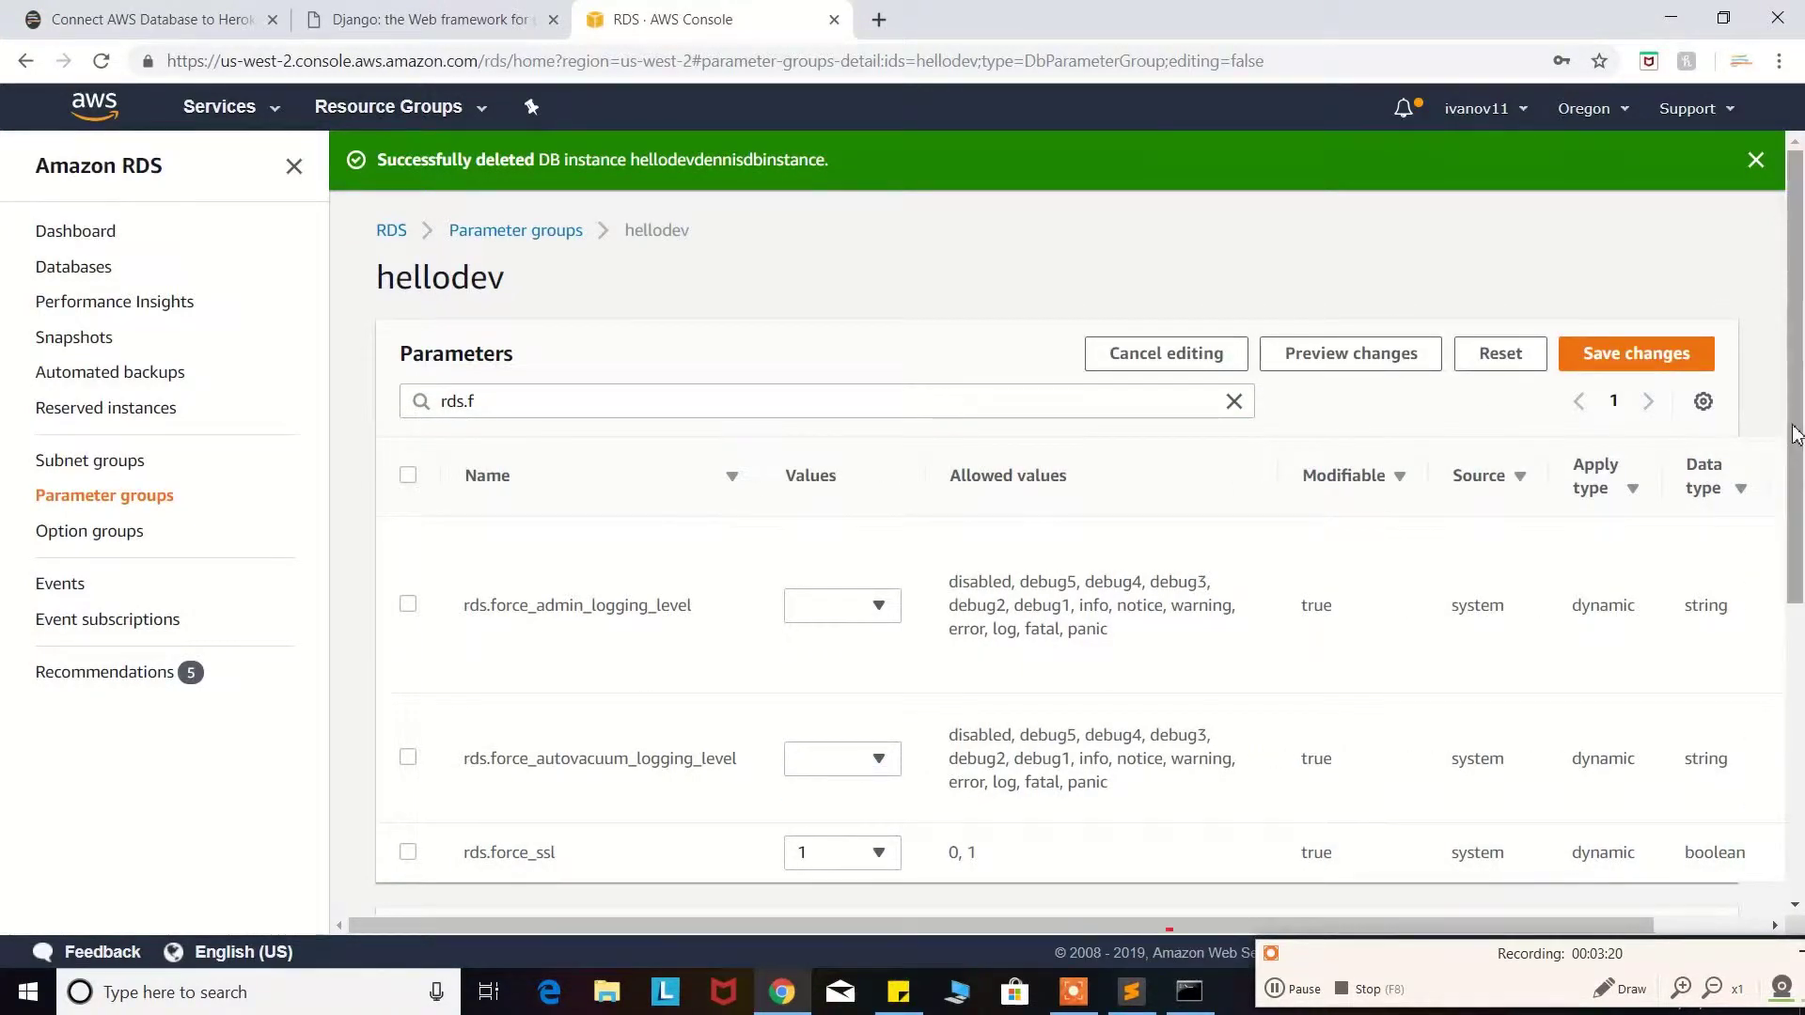
pyautogui.click(1633, 354)
pyautogui.click(72, 237)
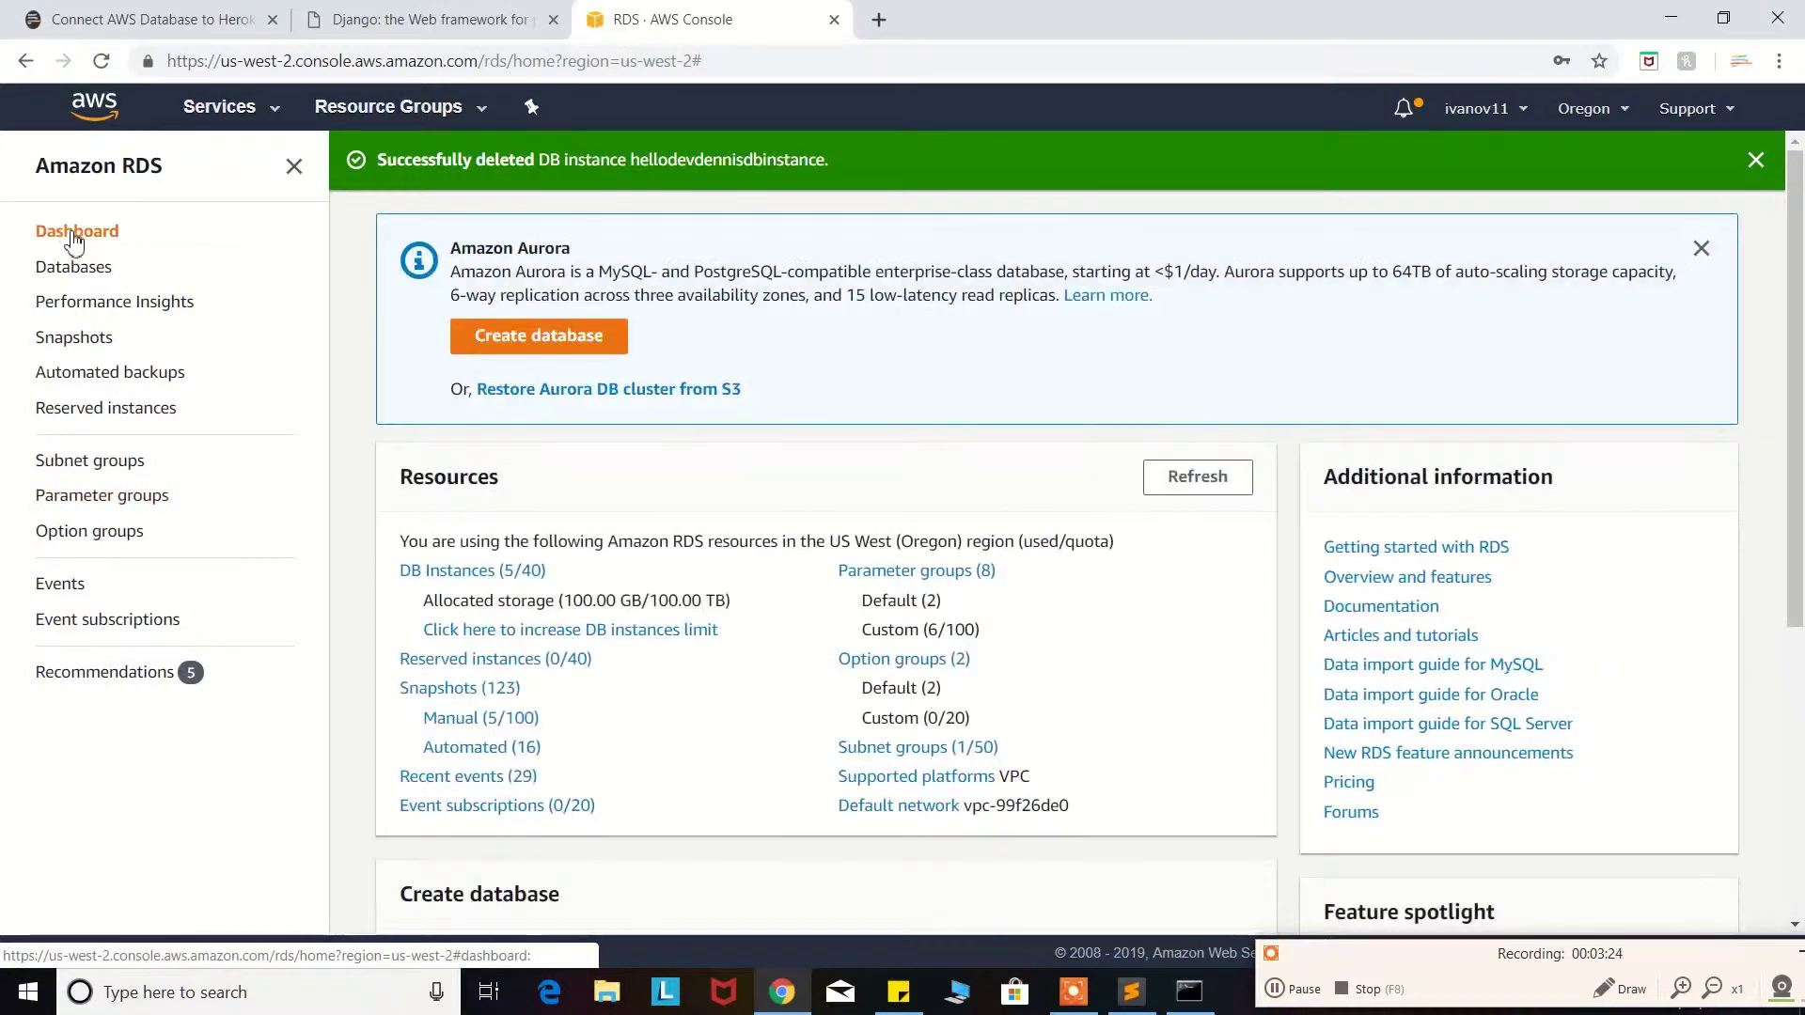
# Step: Open the hellodevdennisdb database details and locate its security group
pyautogui.click(73, 268)
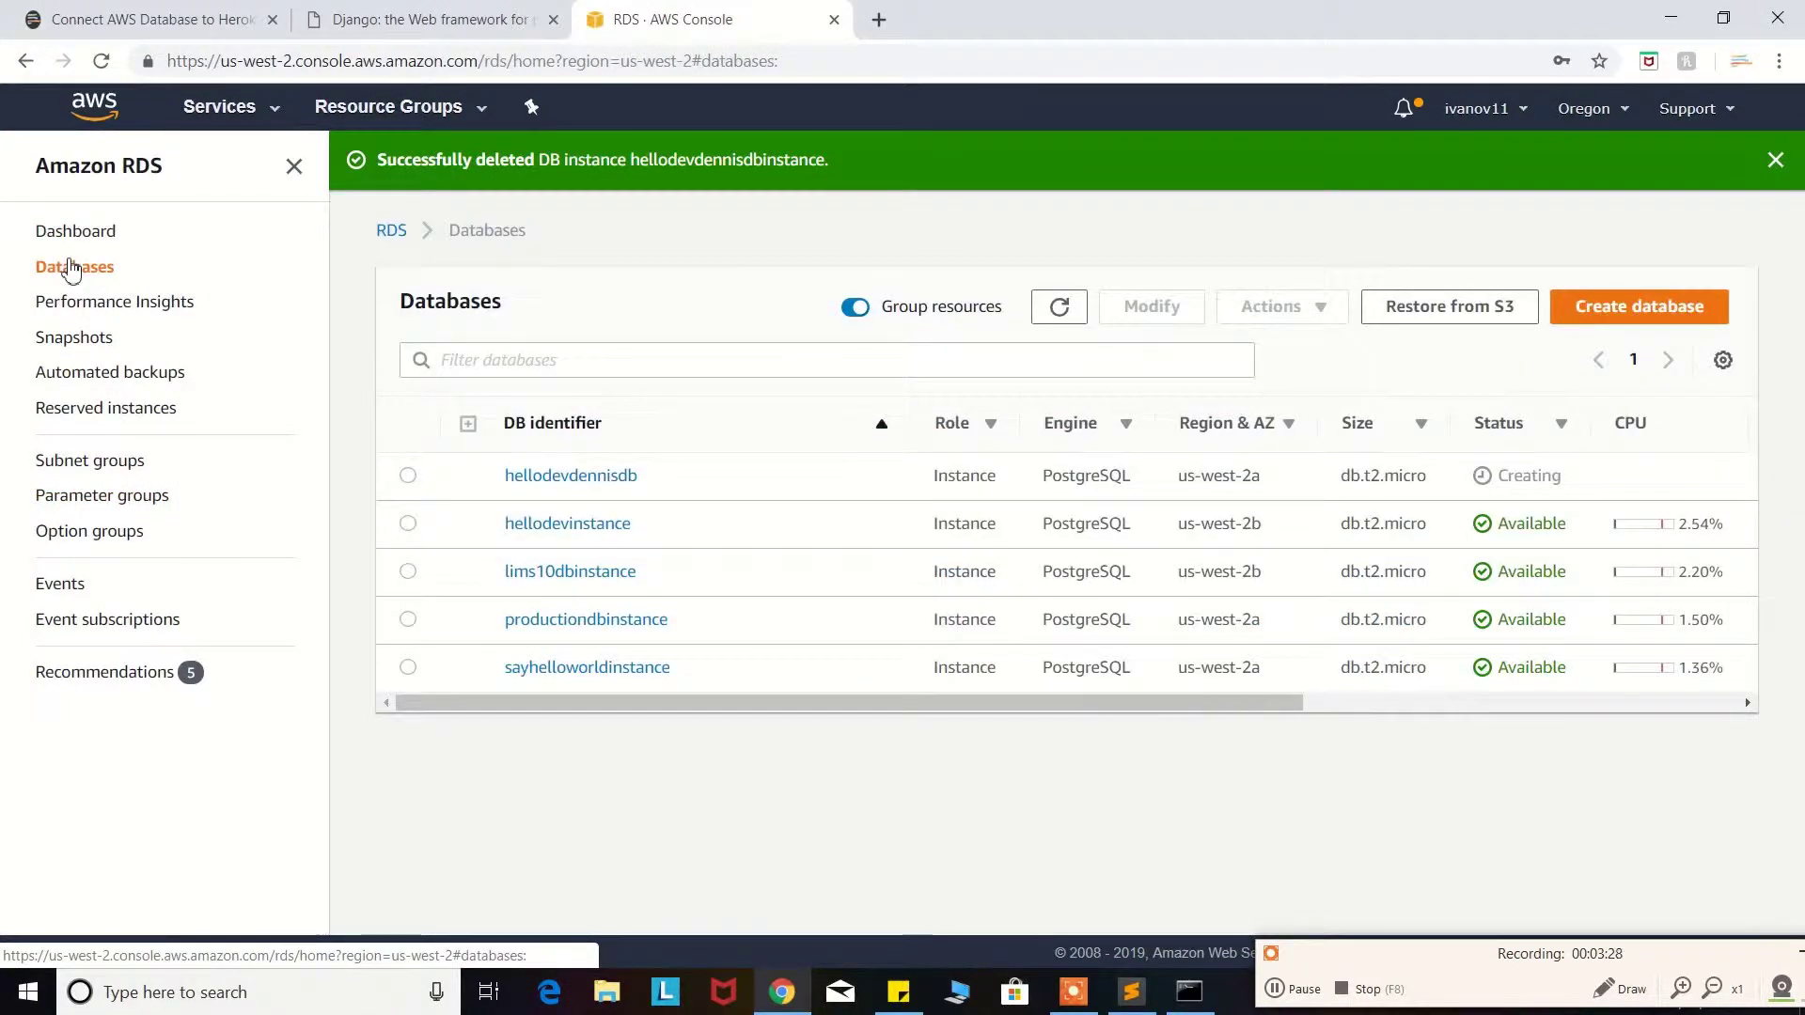
pyautogui.click(573, 476)
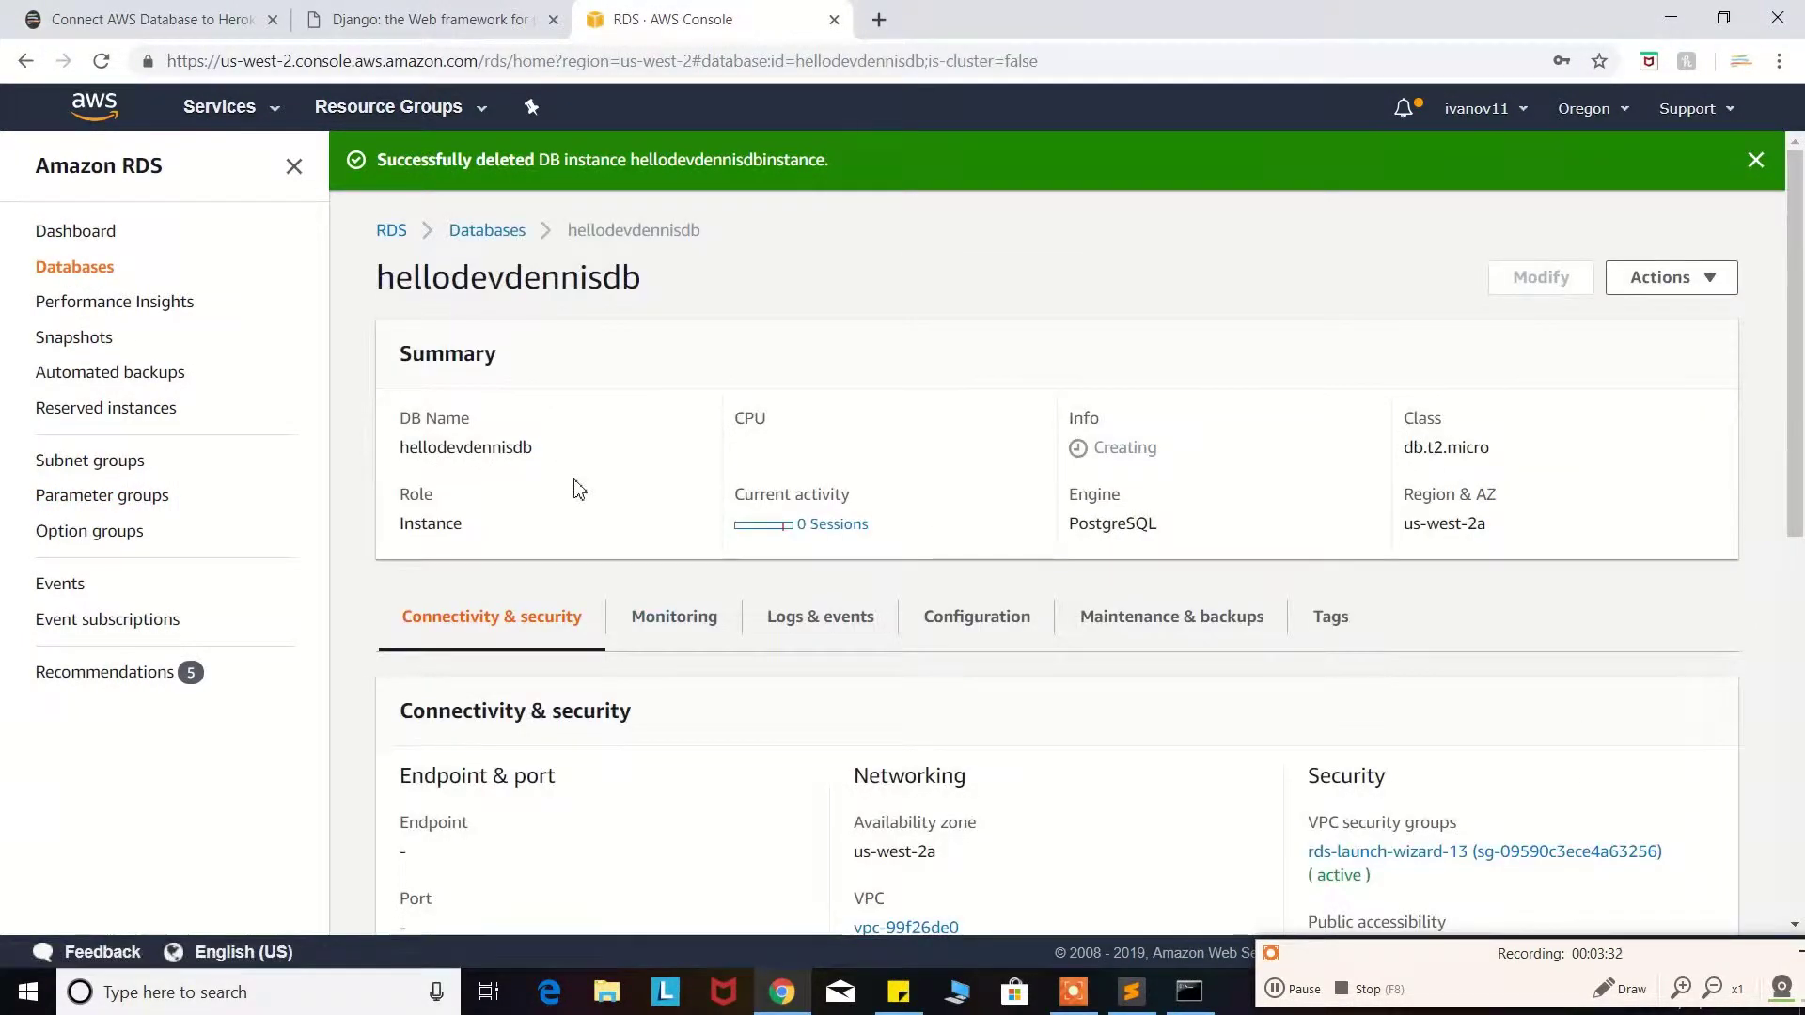
pyautogui.scroll(-5, 1800, 647)
pyautogui.scroll(-3, 1793, 715)
pyautogui.scroll(7, 1777, 685)
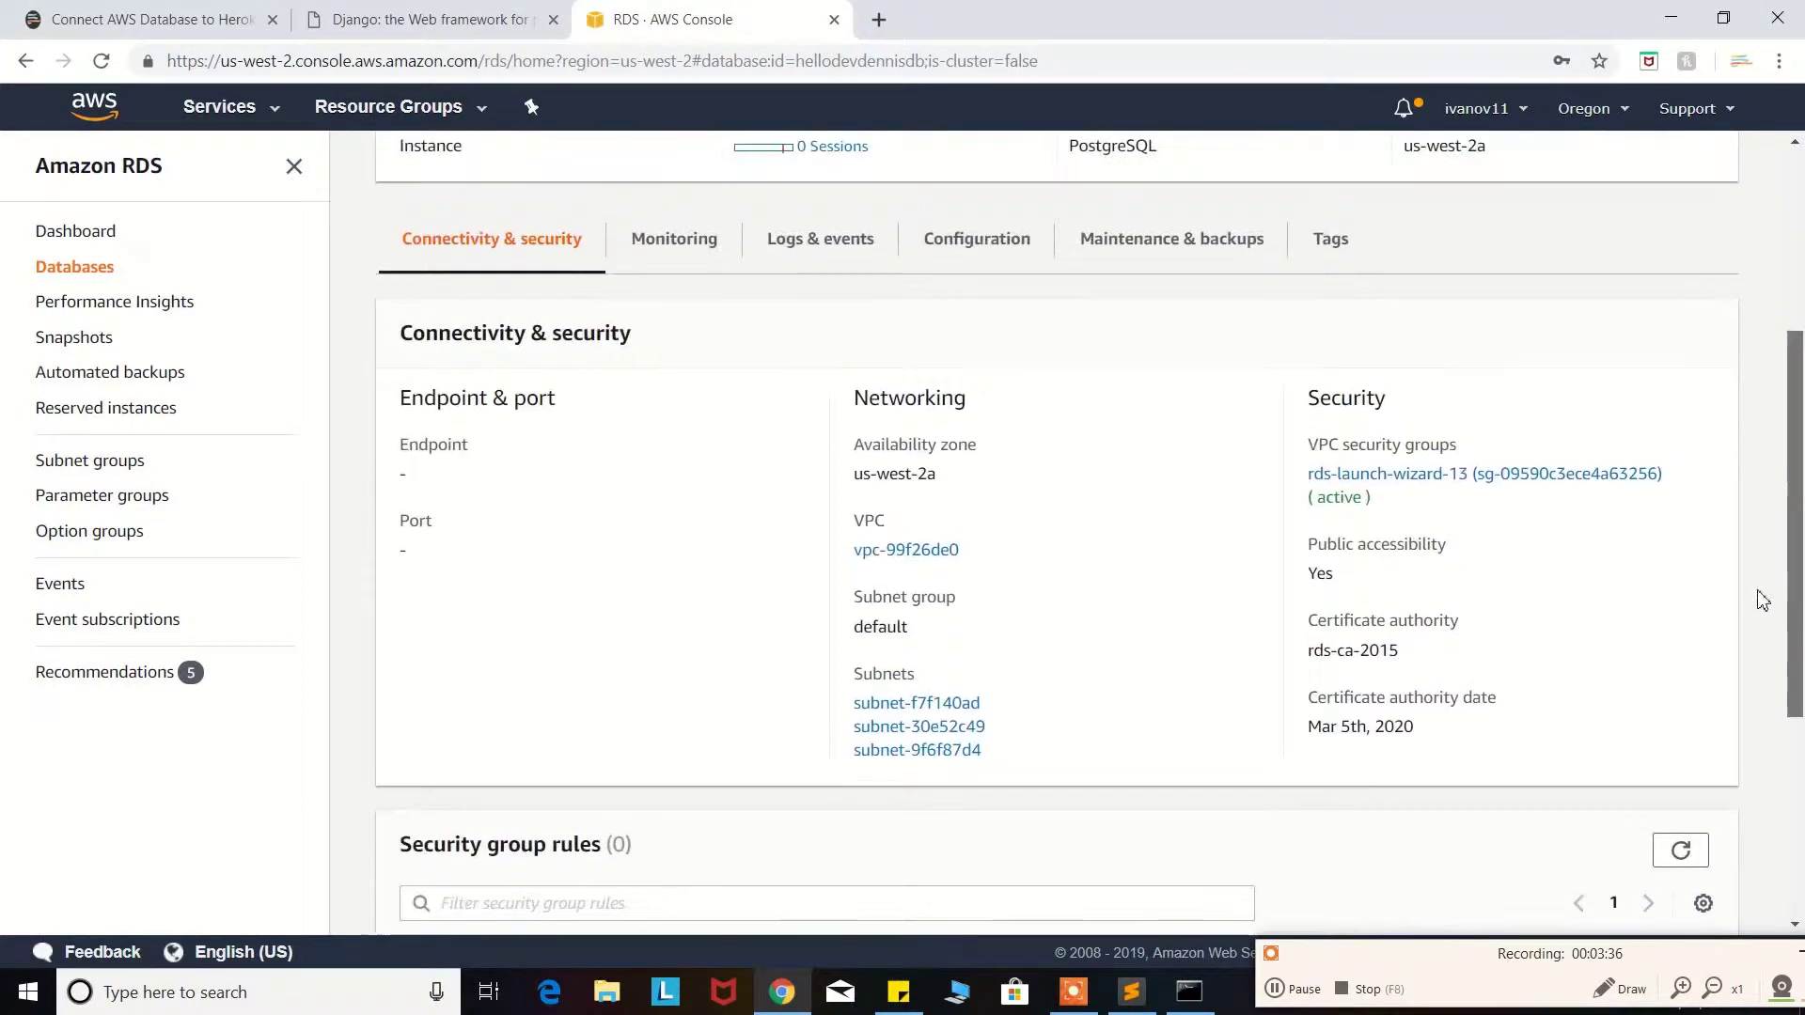
pyautogui.click(1282, 995)
pyautogui.click(1281, 988)
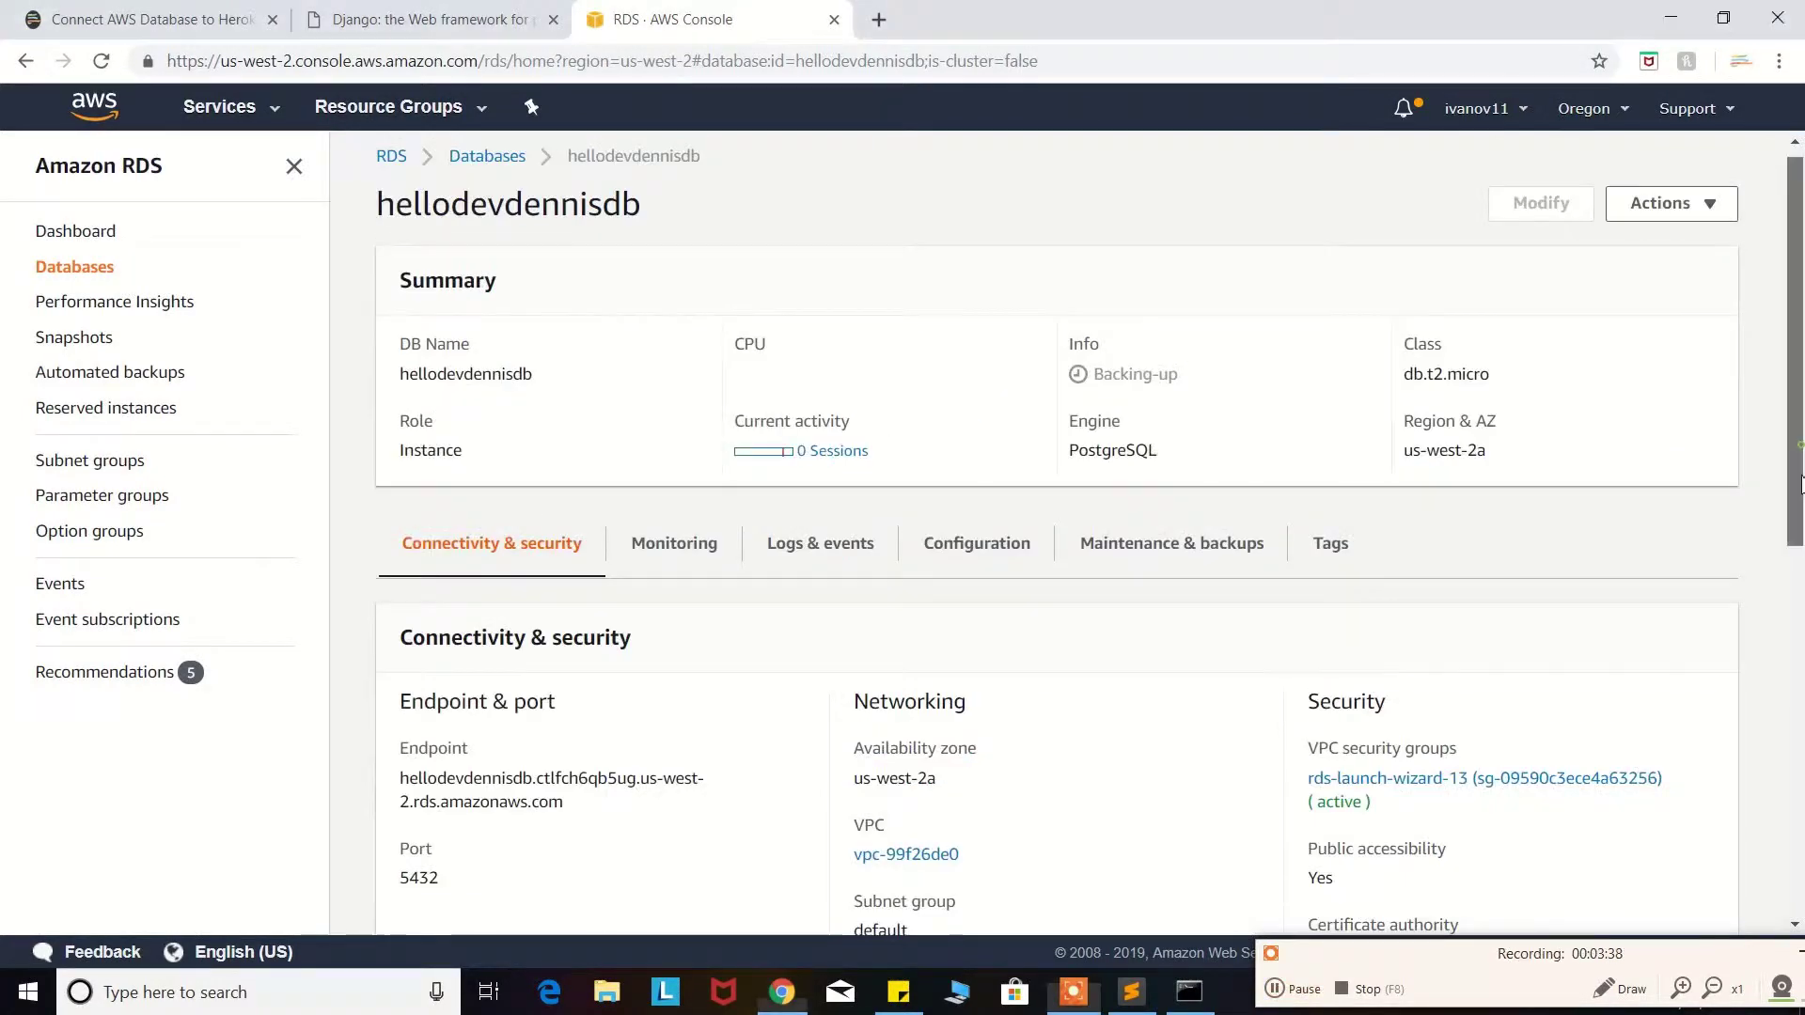
pyautogui.scroll(-7, 585, 561)
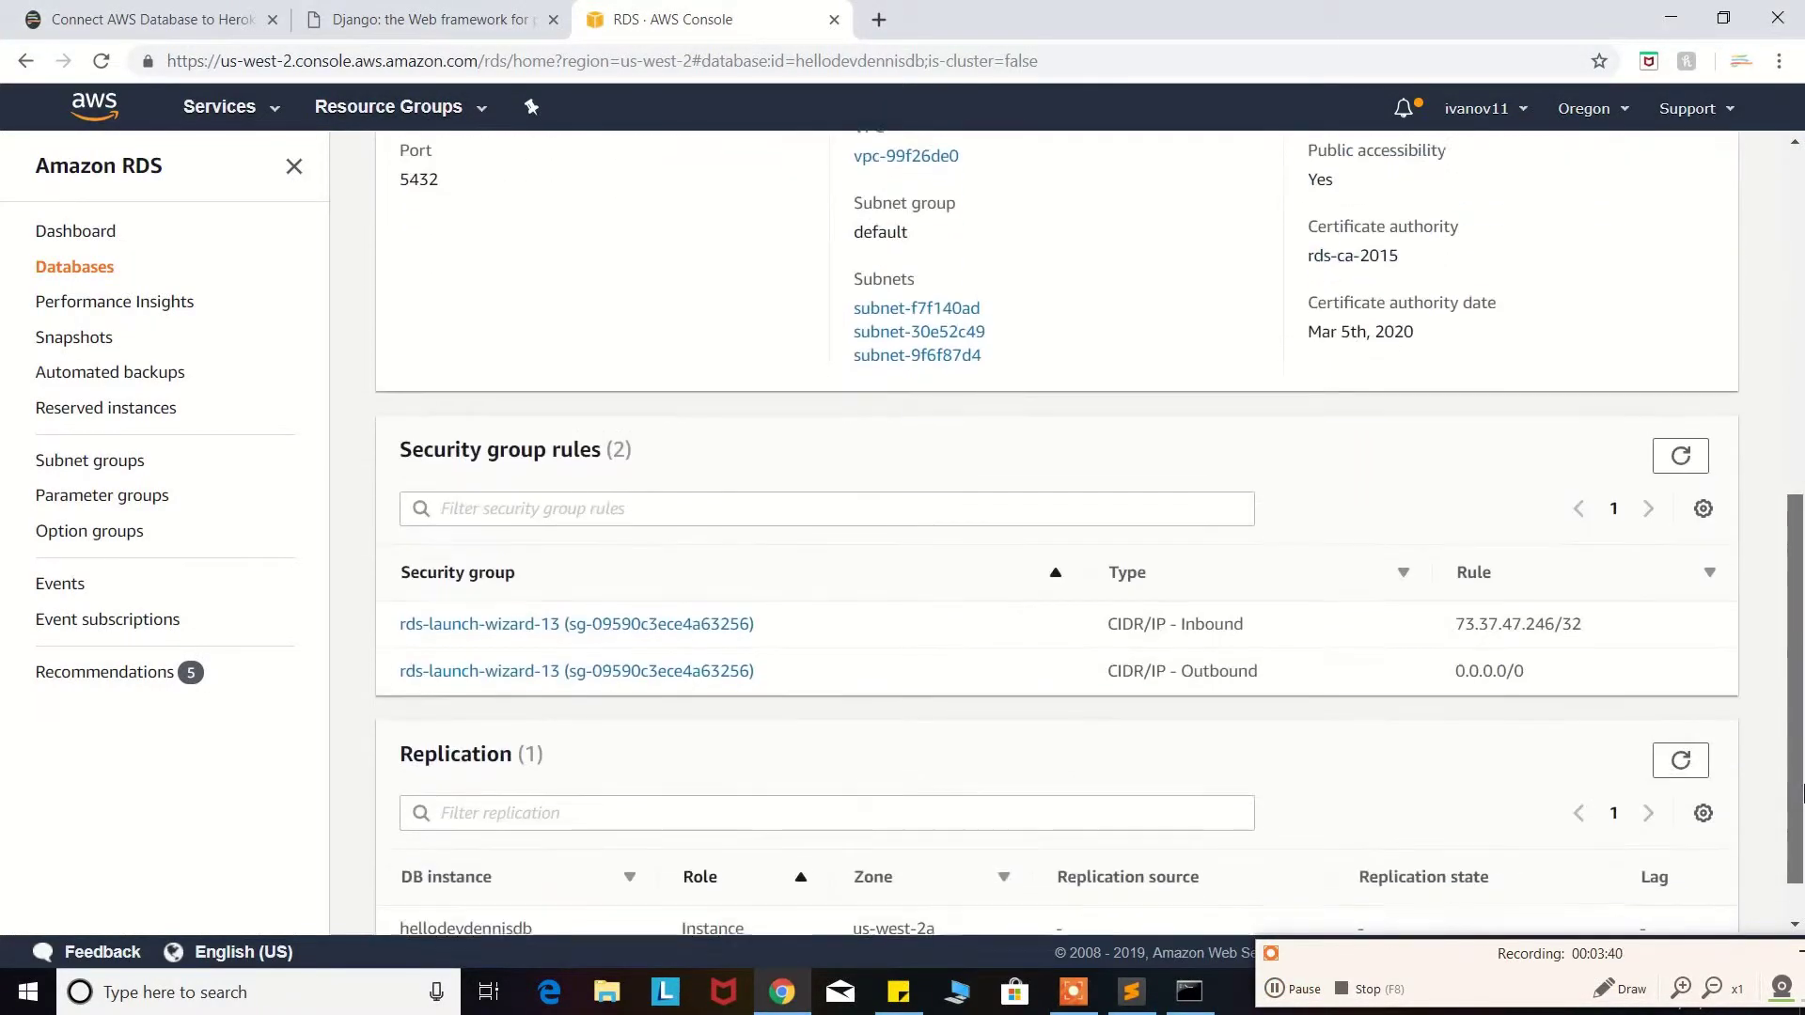
# Step: Change the rds-launch-wizard-13 inbound PostgreSQL rule source to Anywhere and save
pyautogui.click(555, 623)
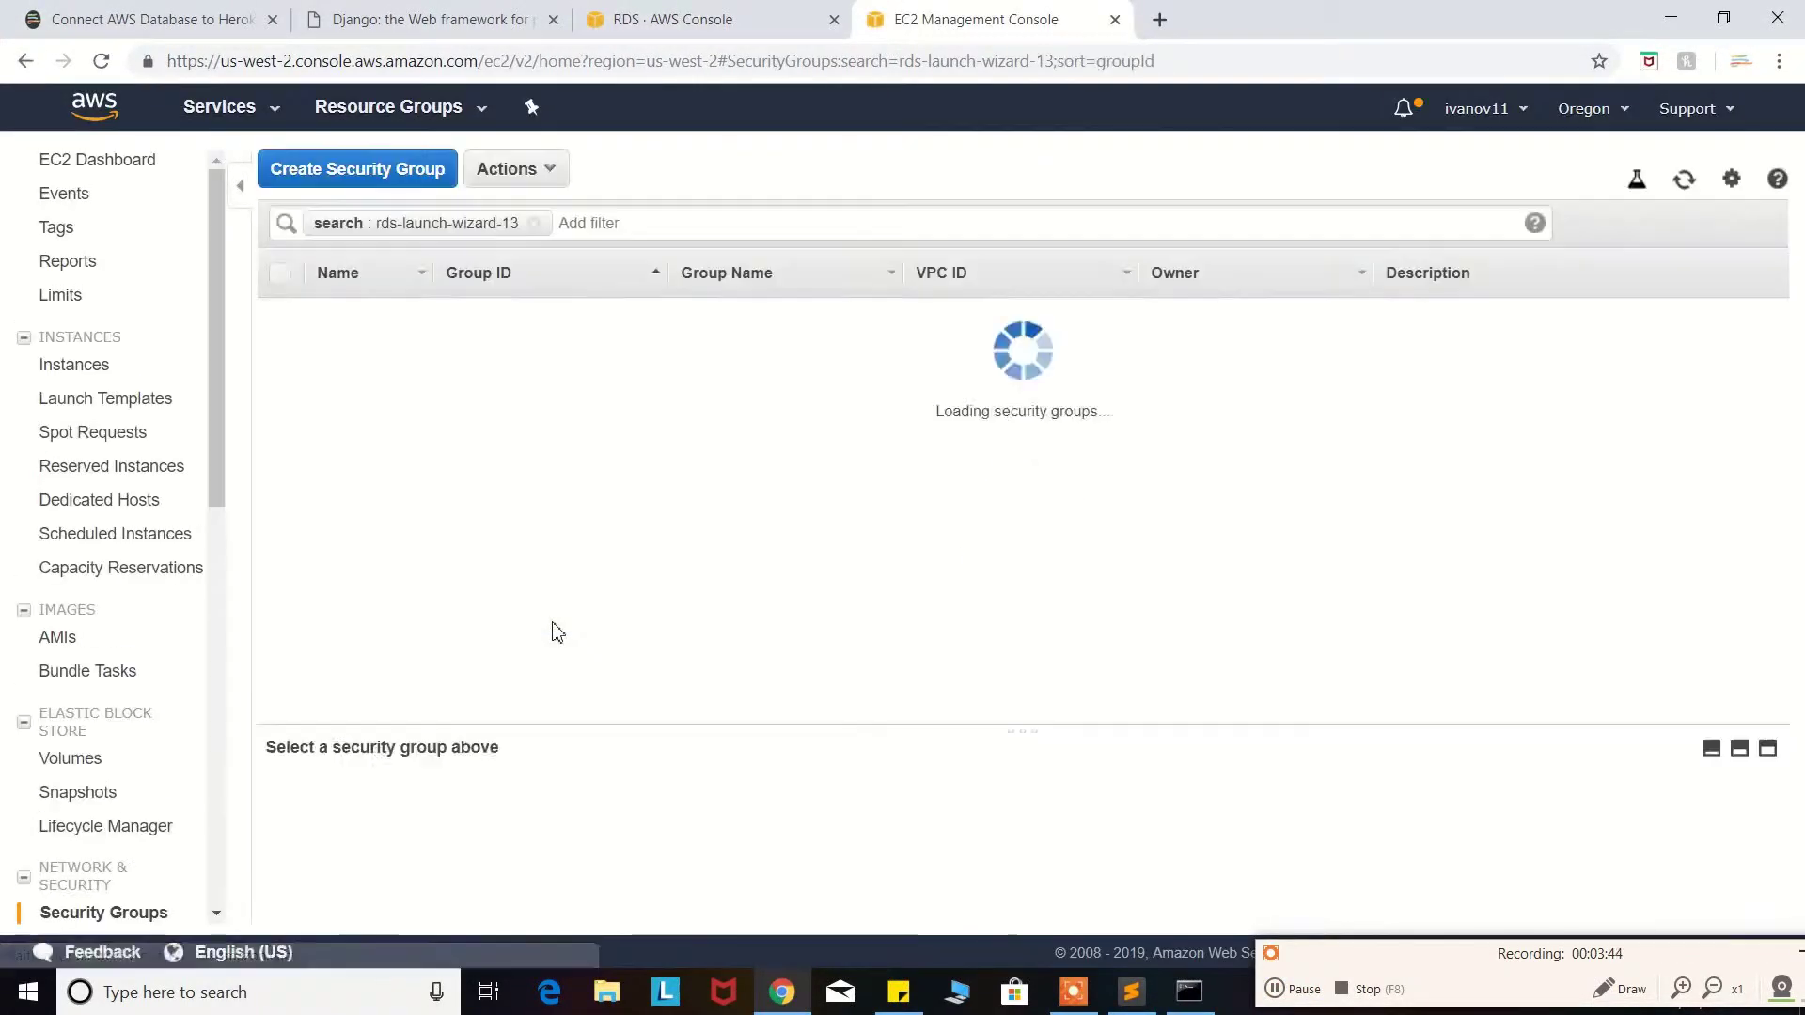
pyautogui.click(440, 804)
pyautogui.click(1720, 752)
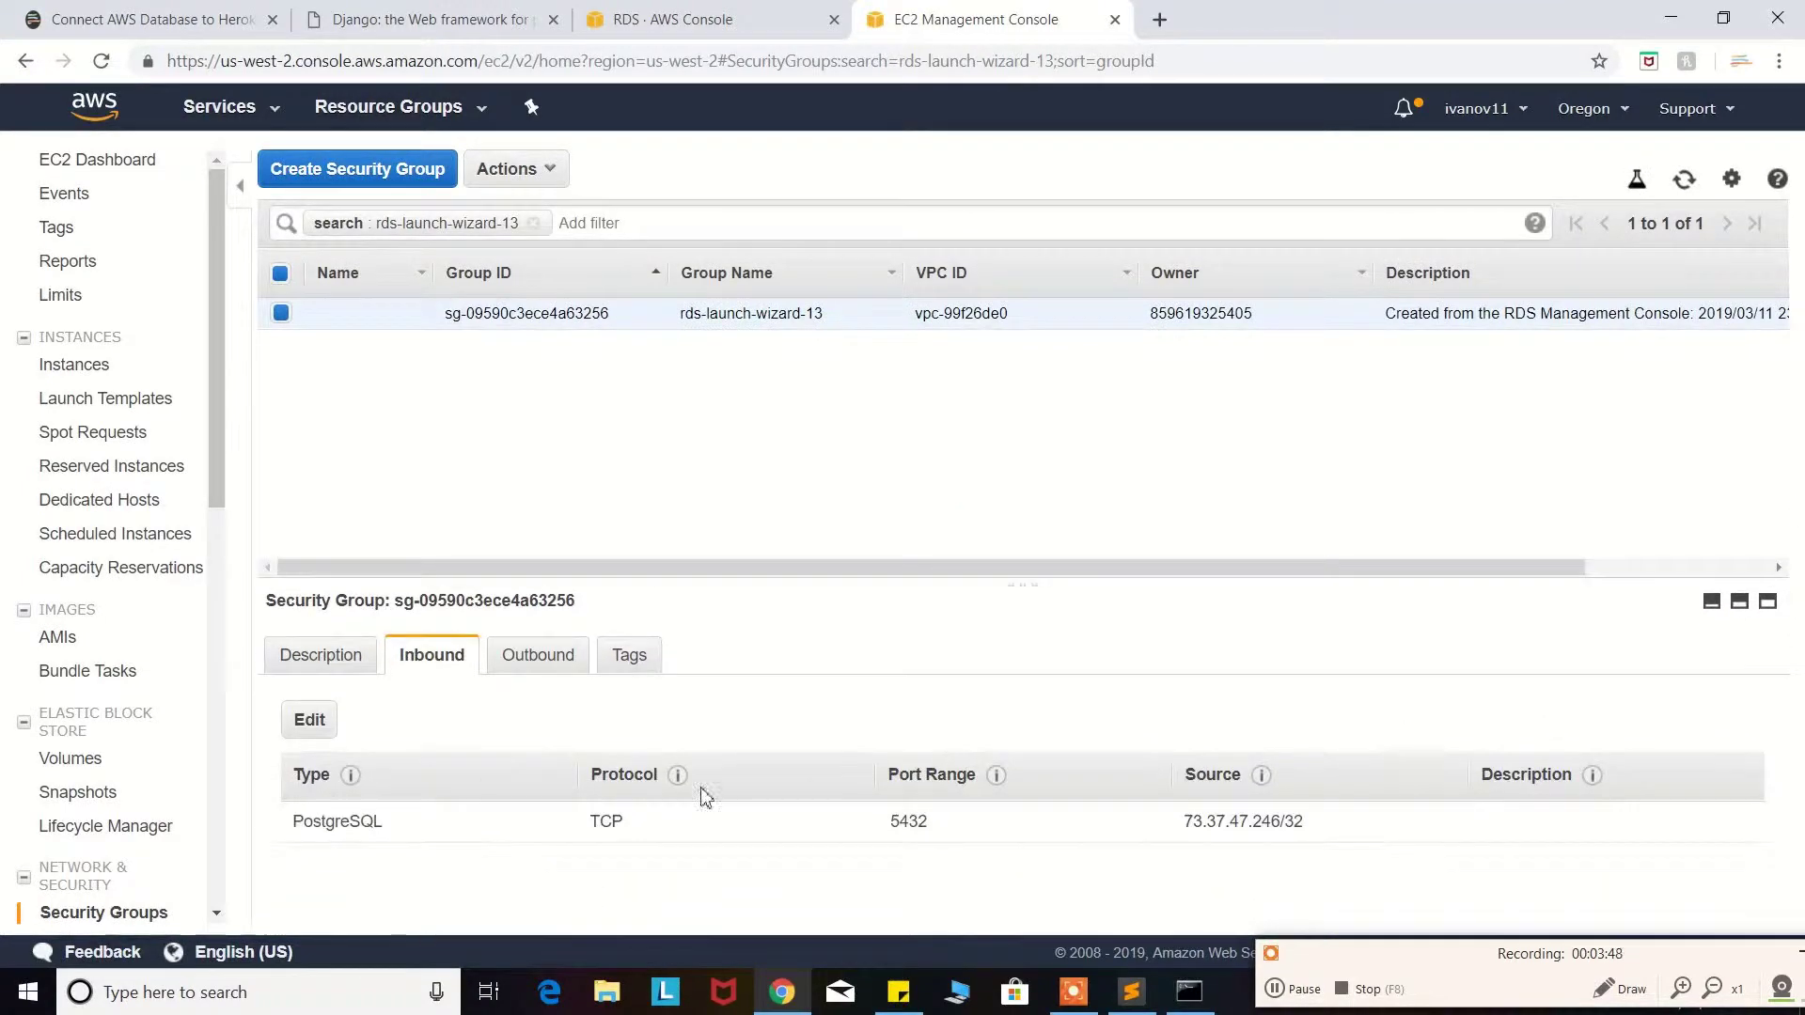
pyautogui.click(310, 722)
pyautogui.click(821, 491)
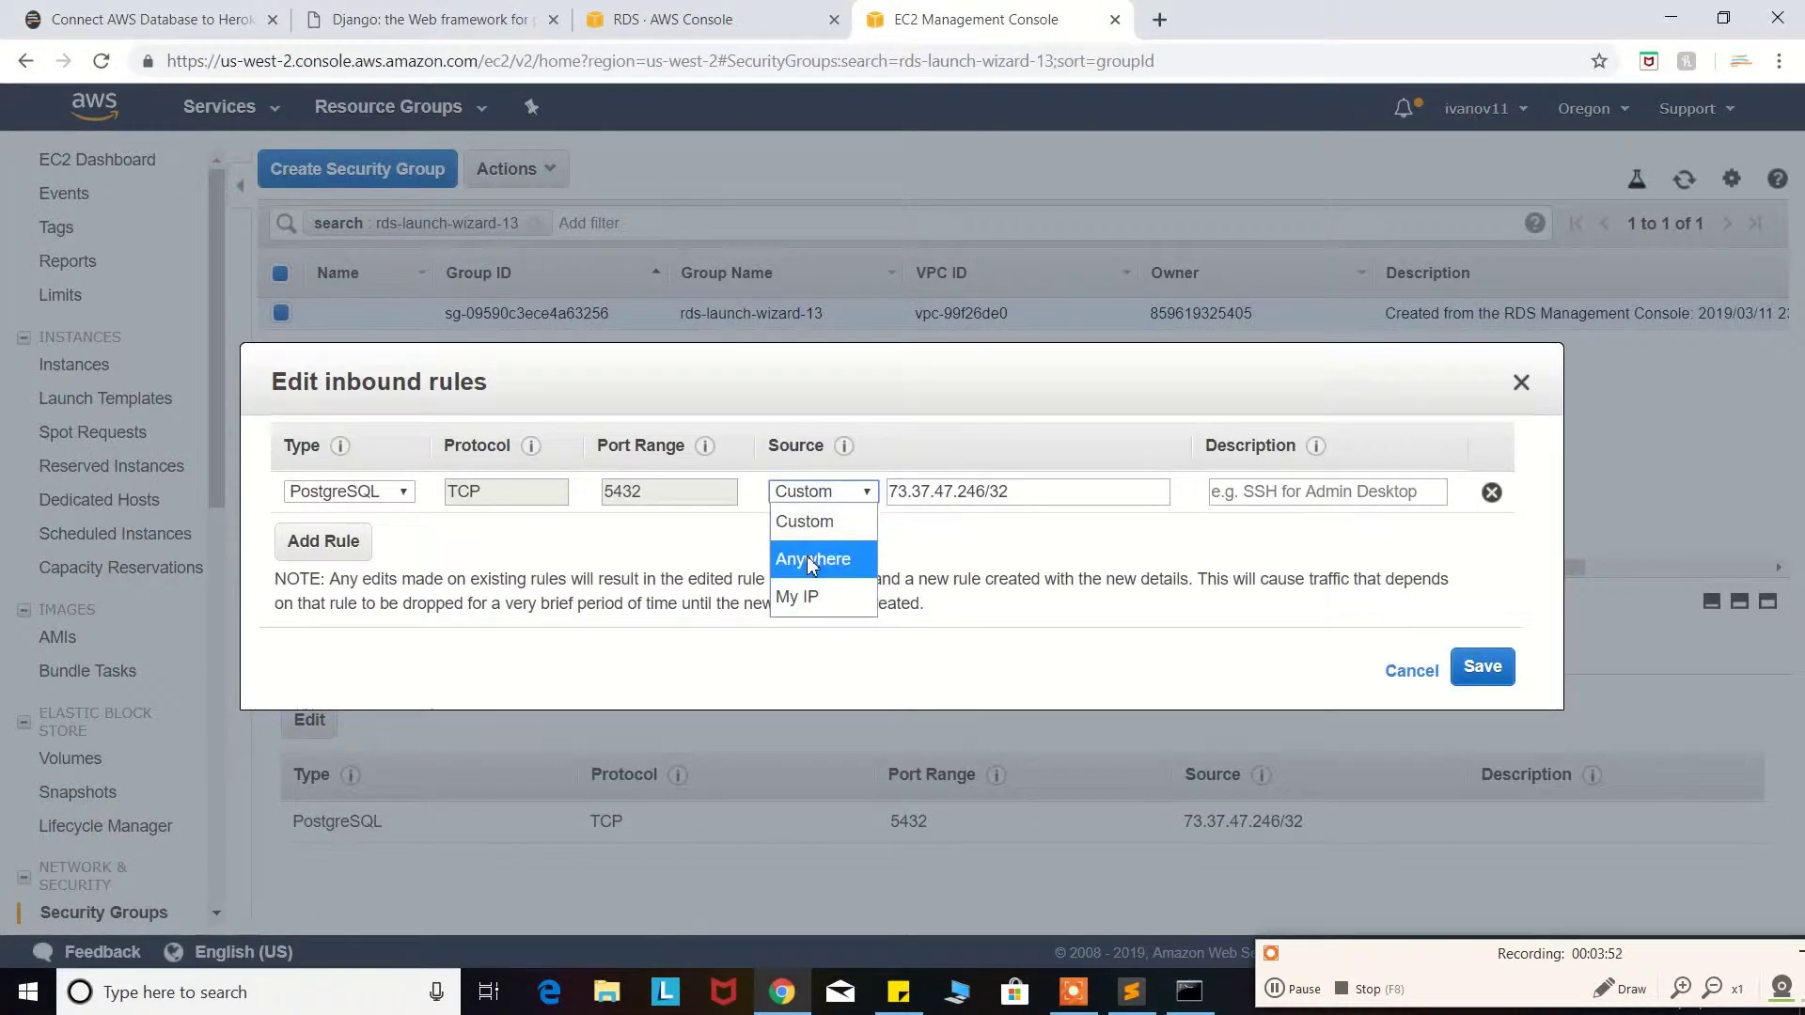
pyautogui.click(804, 558)
pyautogui.click(1486, 666)
pyautogui.hotkey('ctrl', 'shift', 'Tab')
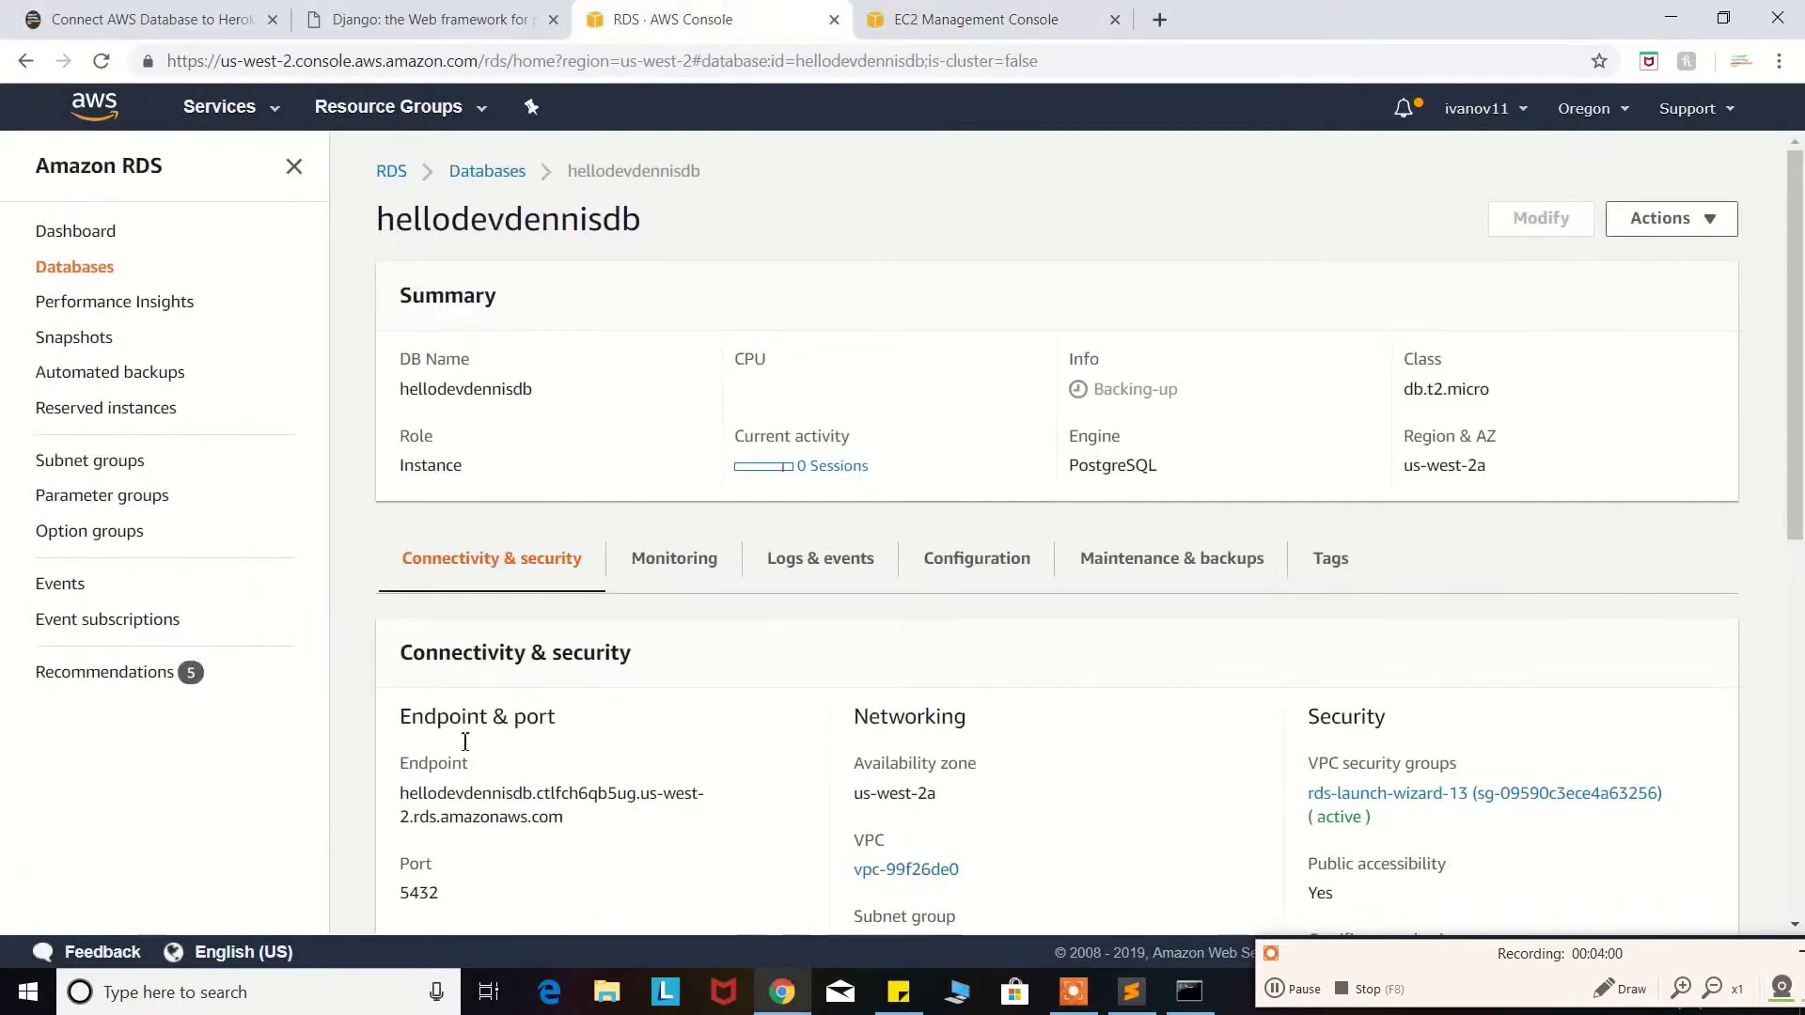
# Step: Select and copy the full hellodevdennisdb endpoint hostname
pyautogui.tripleClick(537, 720)
pyautogui.moveTo(438, 893); pyautogui.dragTo(418, 875)
pyautogui.doubleClick(411, 875)
pyautogui.tripleClick(467, 794)
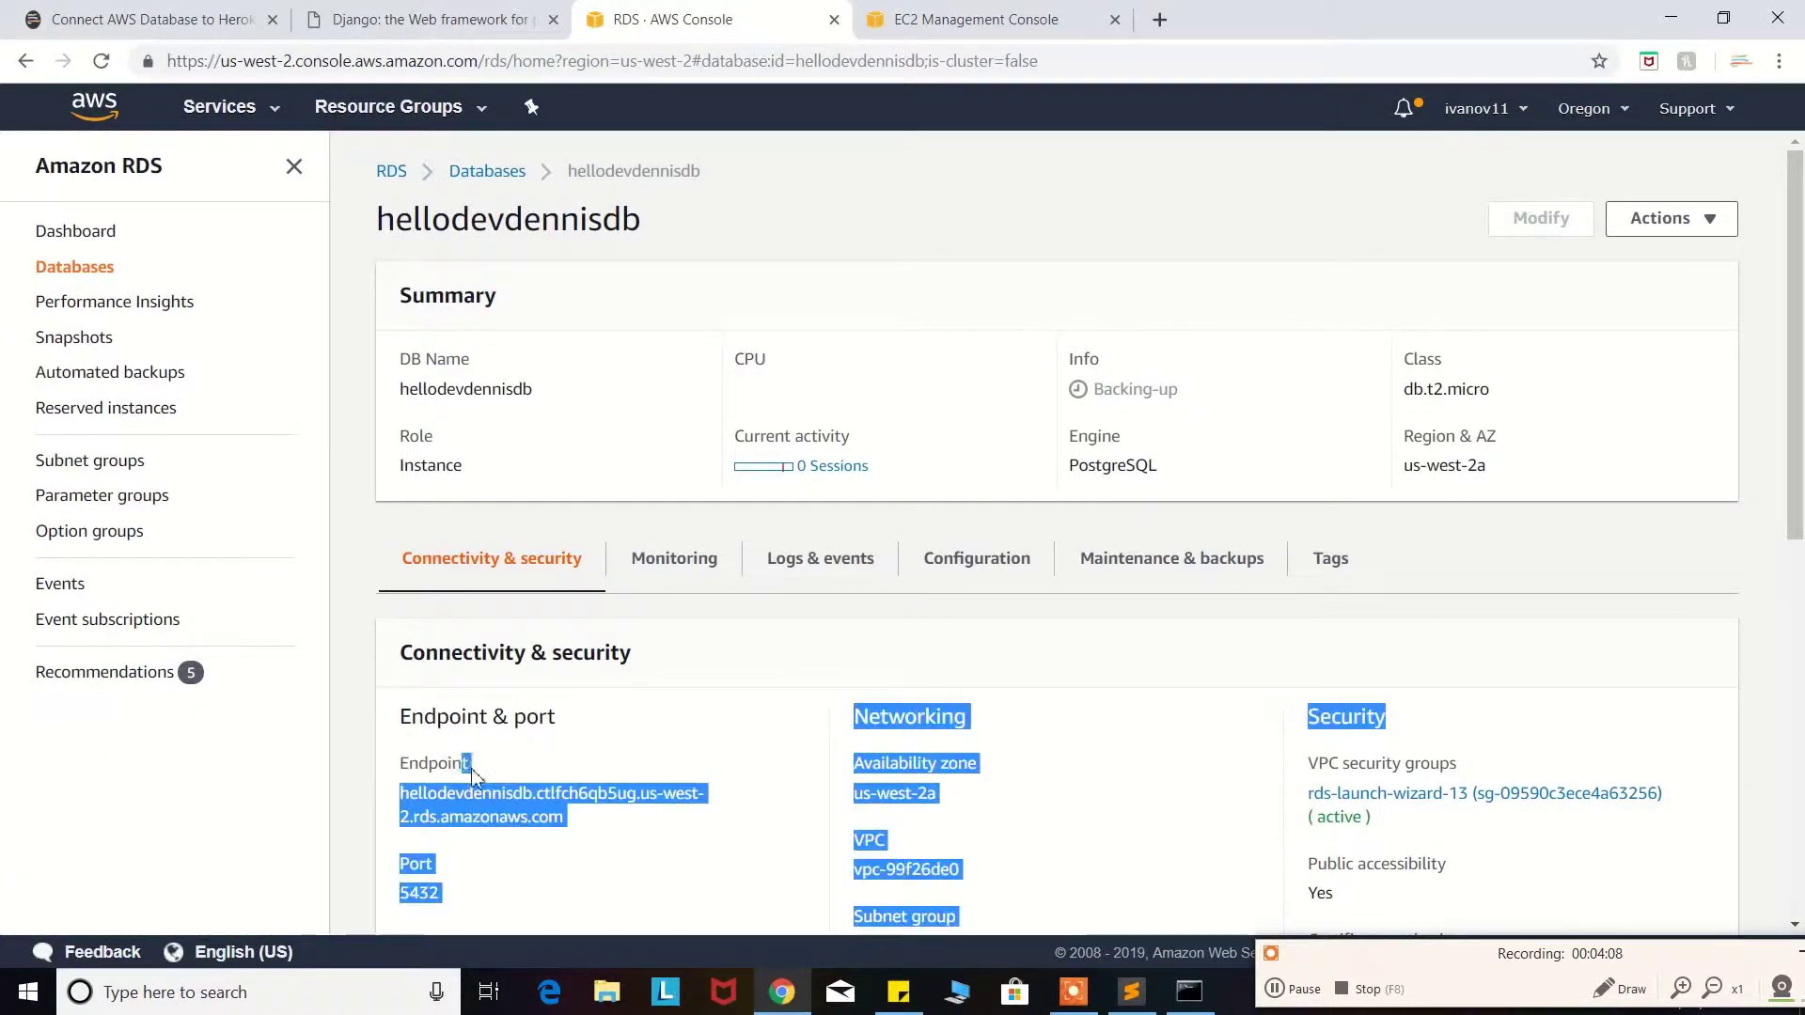
pyautogui.moveTo(564, 818); pyautogui.dragTo(448, 797)
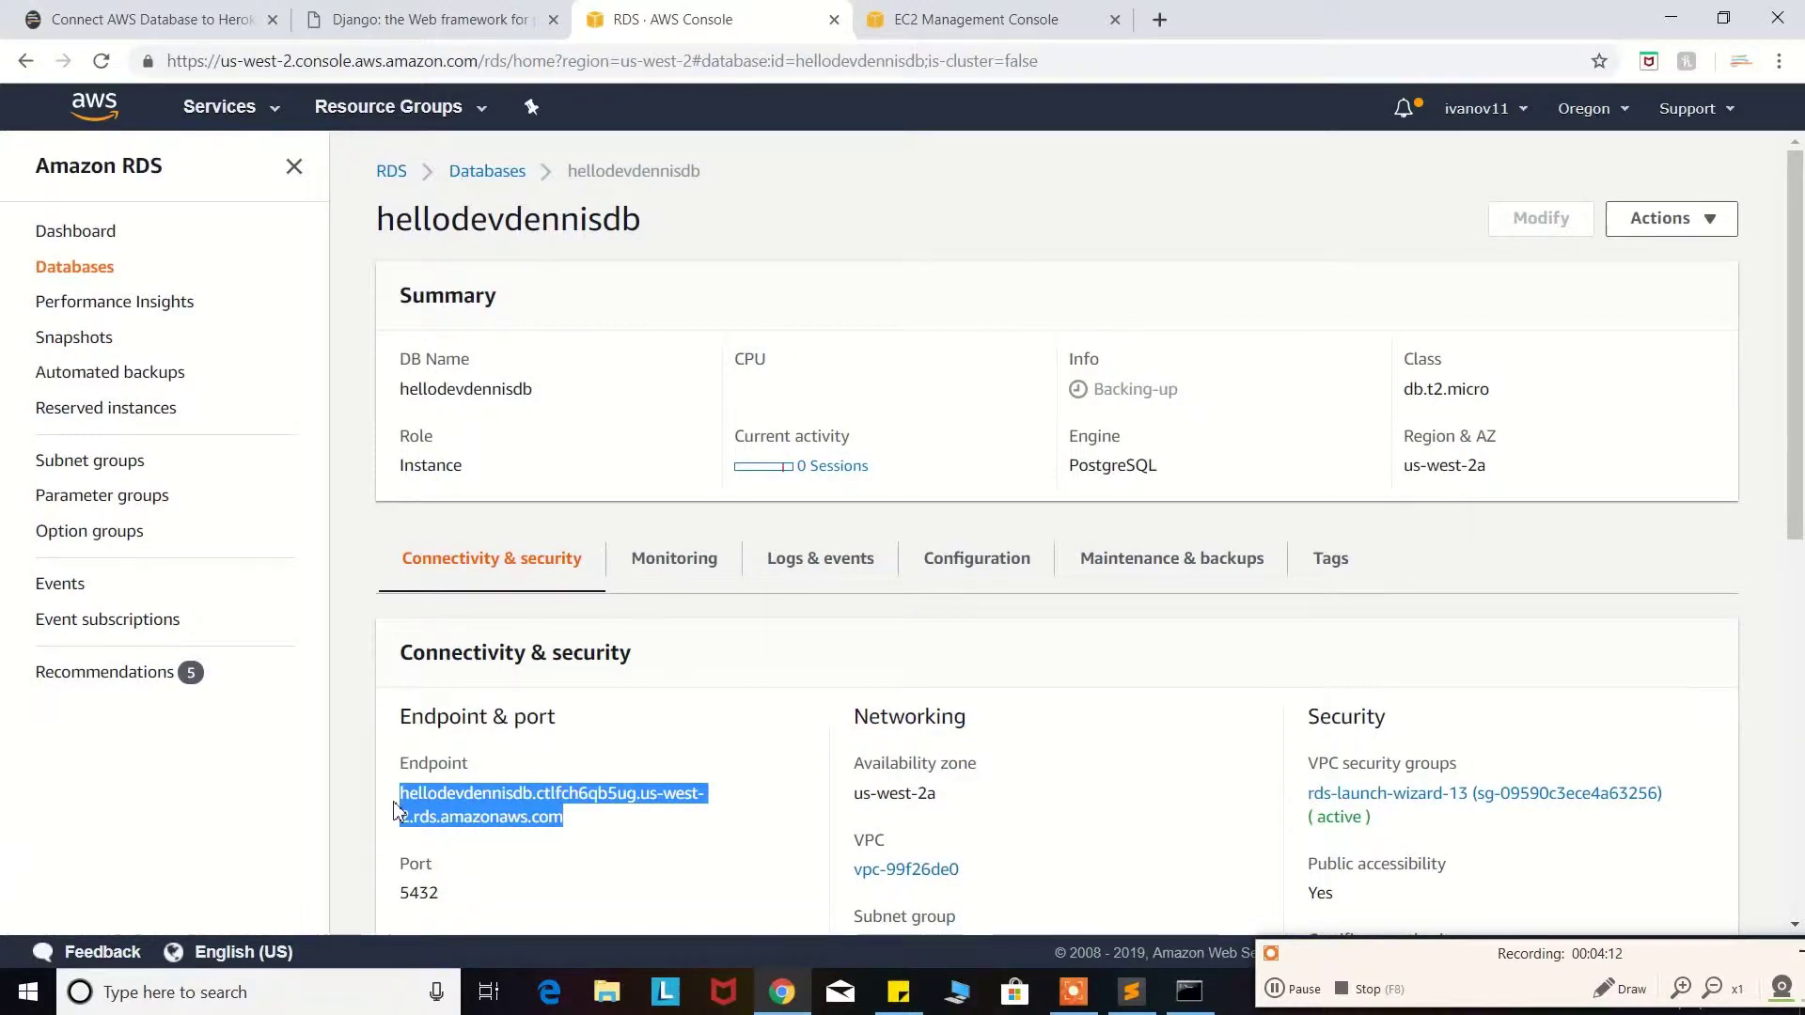
# Step: Launch pgAdmin 4 via the Start menu search 'pg'
pyautogui.click(41, 977)
pyautogui.write('pg')
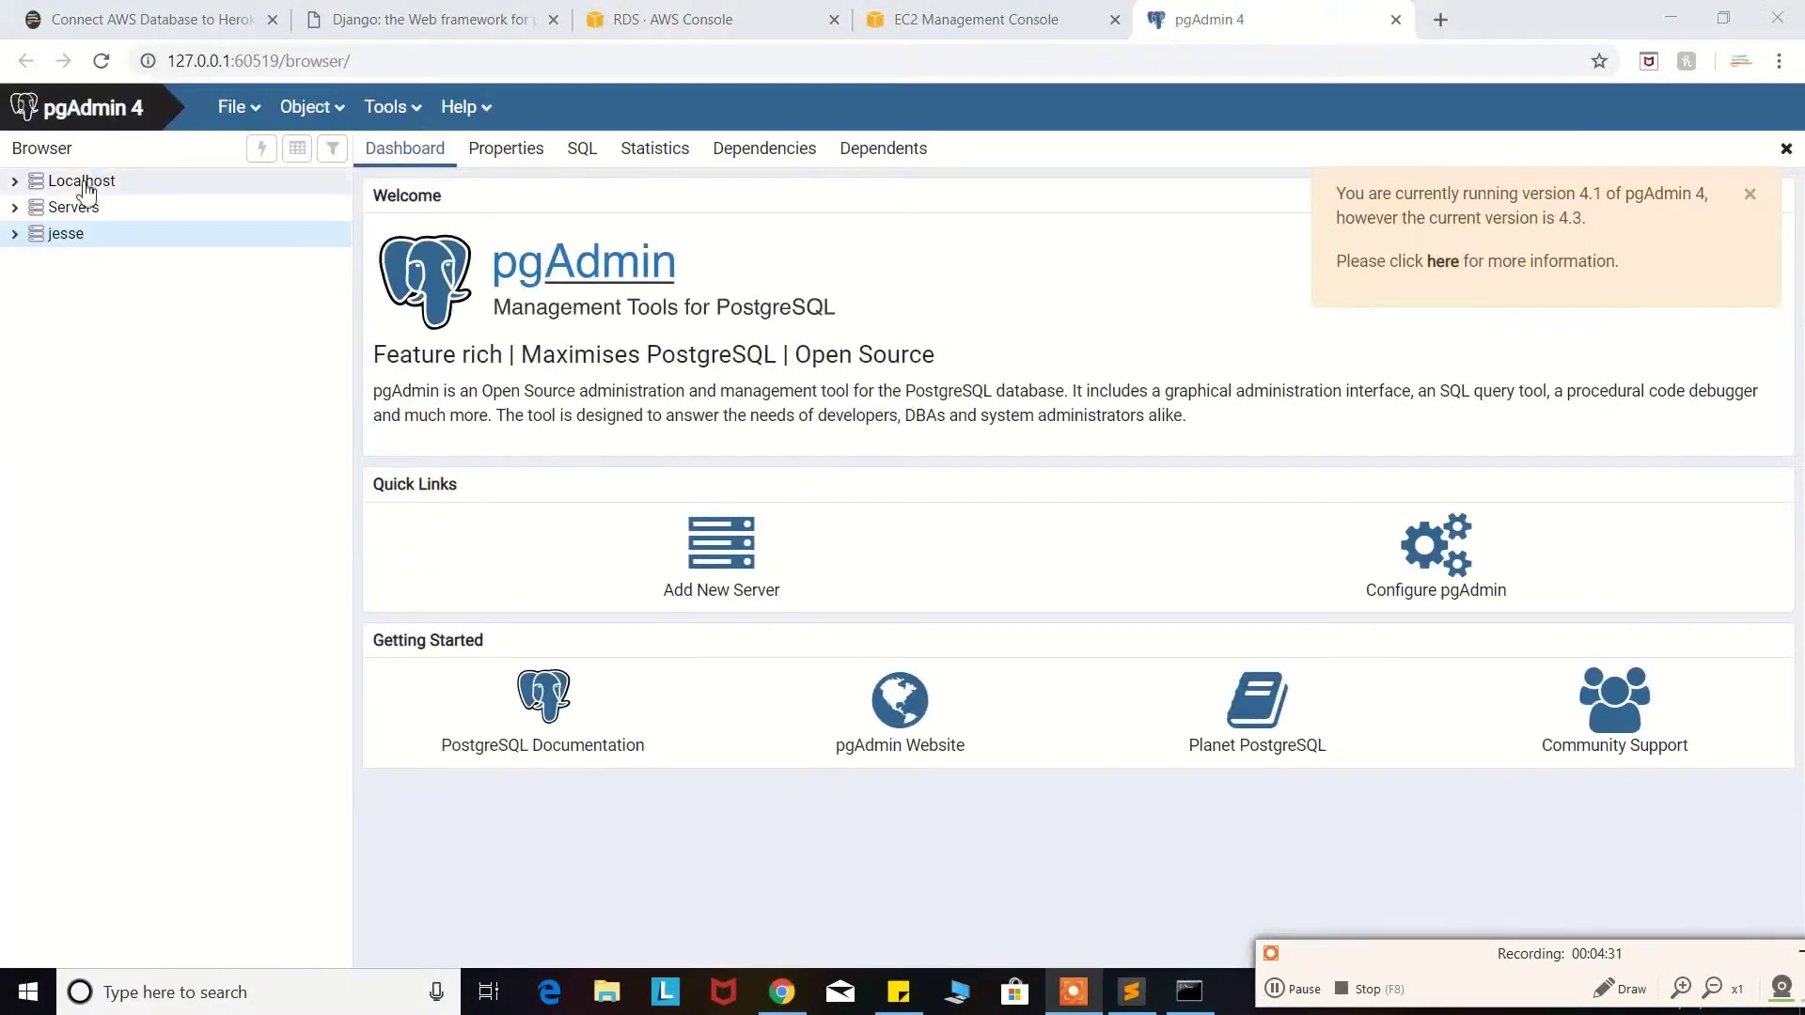
pyautogui.rightClick(85, 188)
# Step: Create the server group hellodevdennis under Localhost
pyautogui.moveTo(141, 200)
pyautogui.click(383, 200)
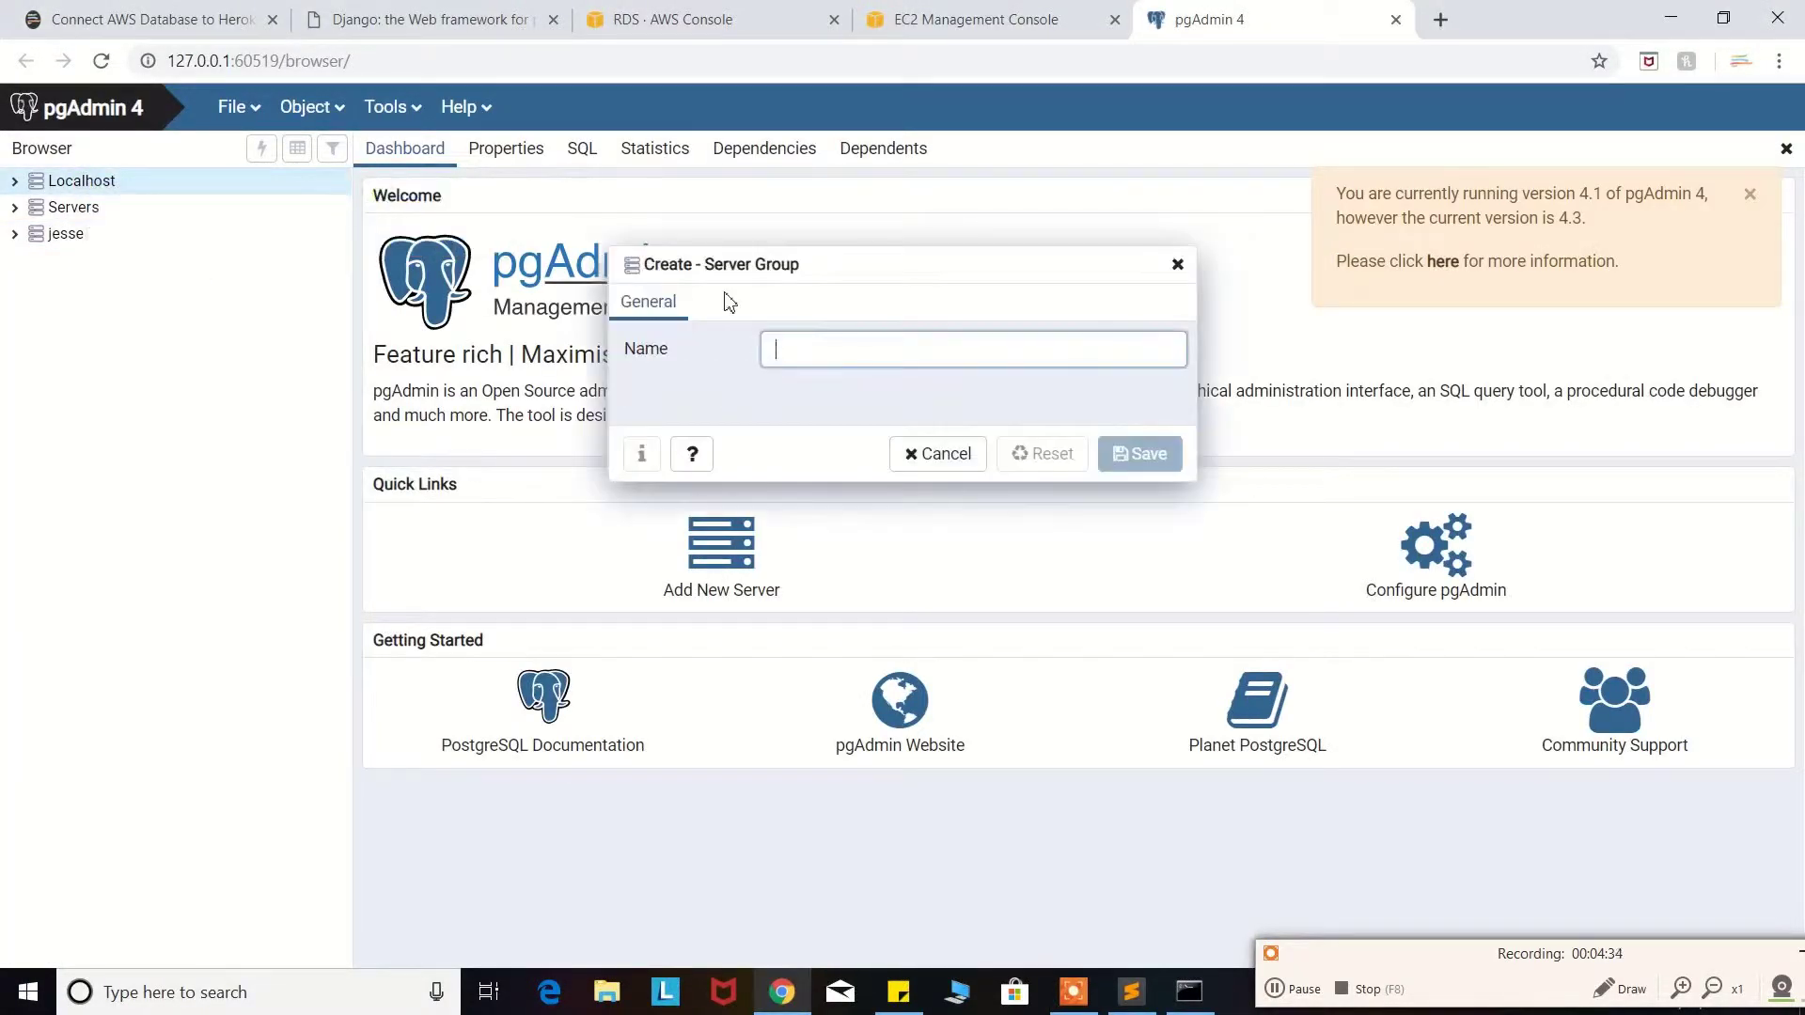
pyautogui.write('hellodevdennis')
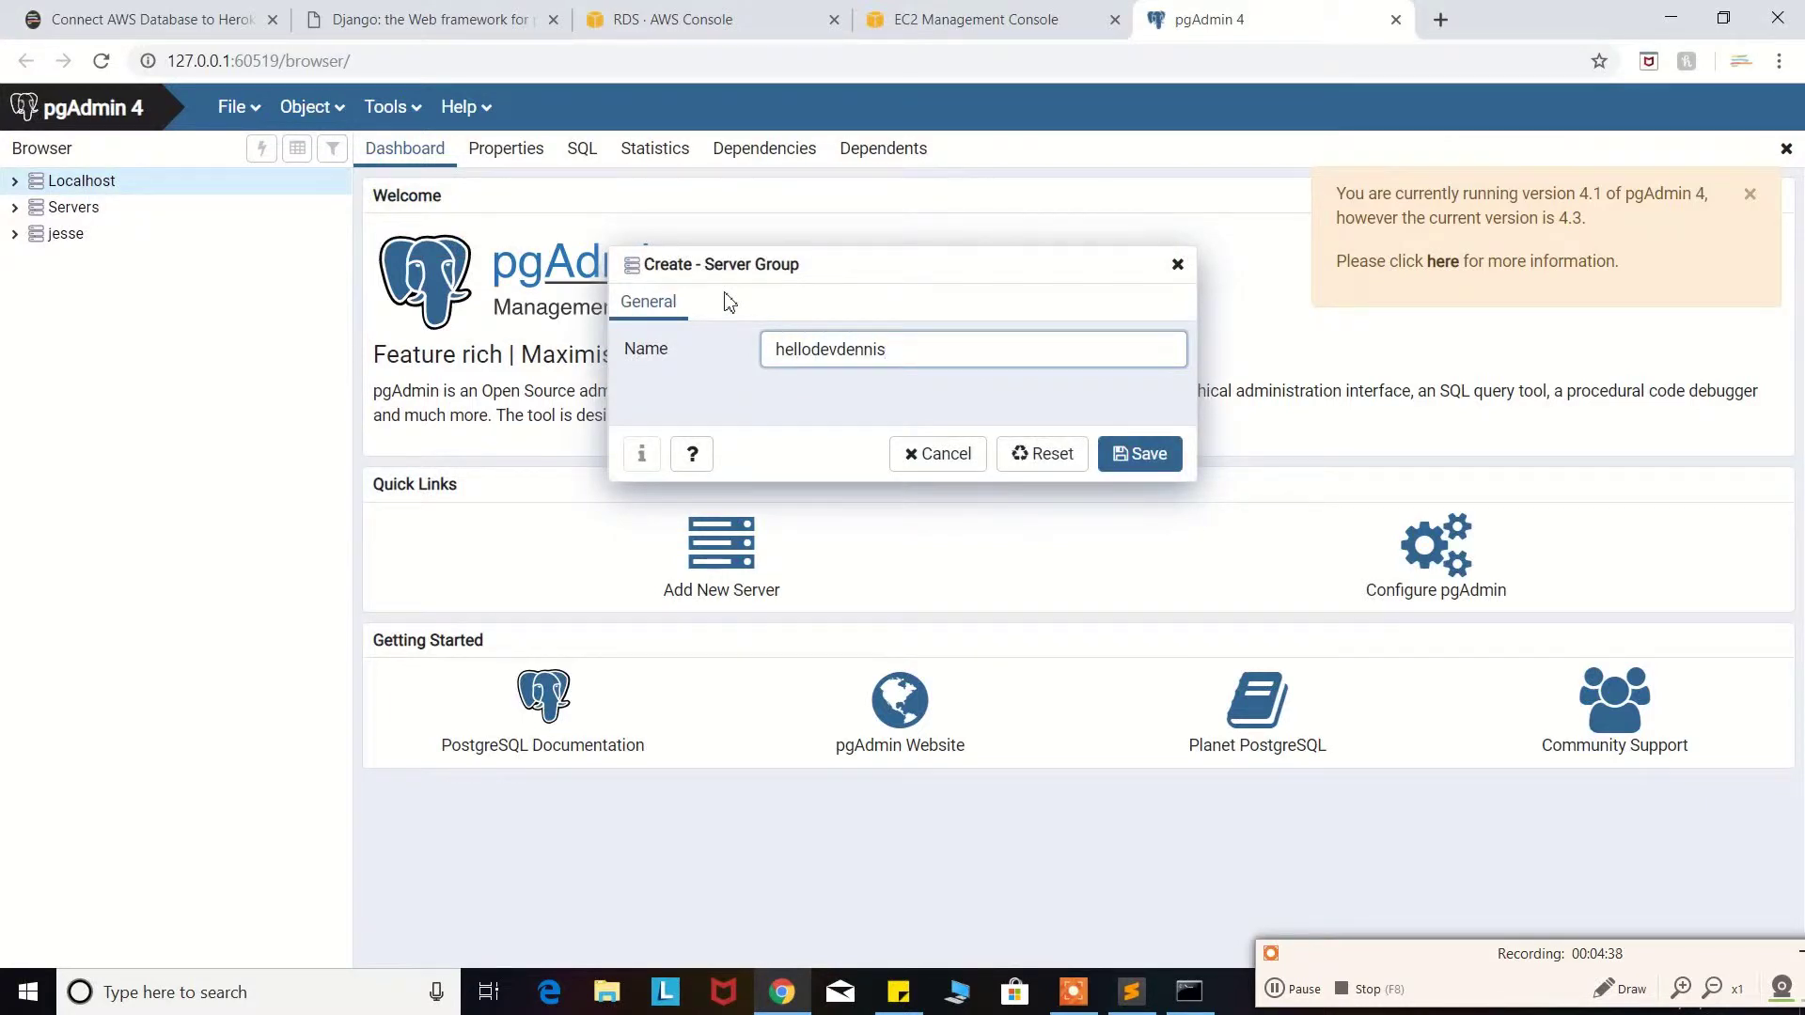
pyautogui.click(1139, 453)
# Step: Add server hellodevdennis_db to the group with the pasted RDS endpoint as host
pyautogui.rightClick(117, 247)
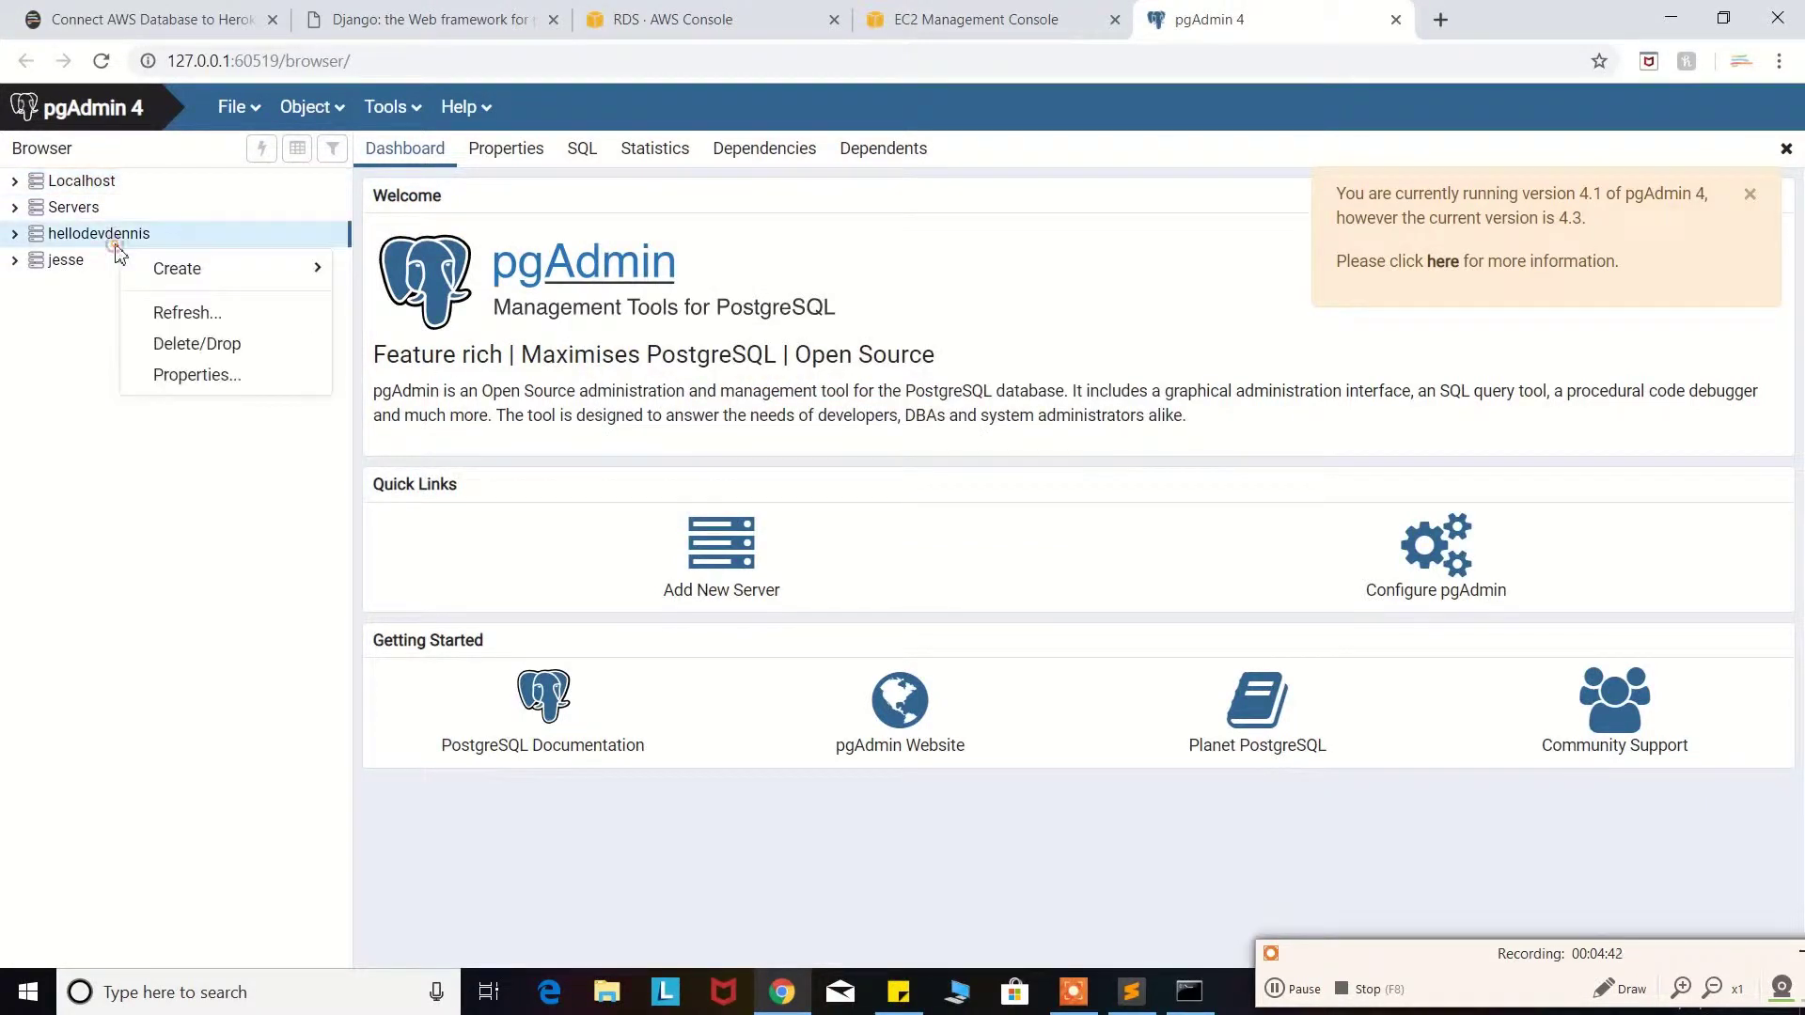
pyautogui.moveTo(235, 268)
pyautogui.click(423, 303)
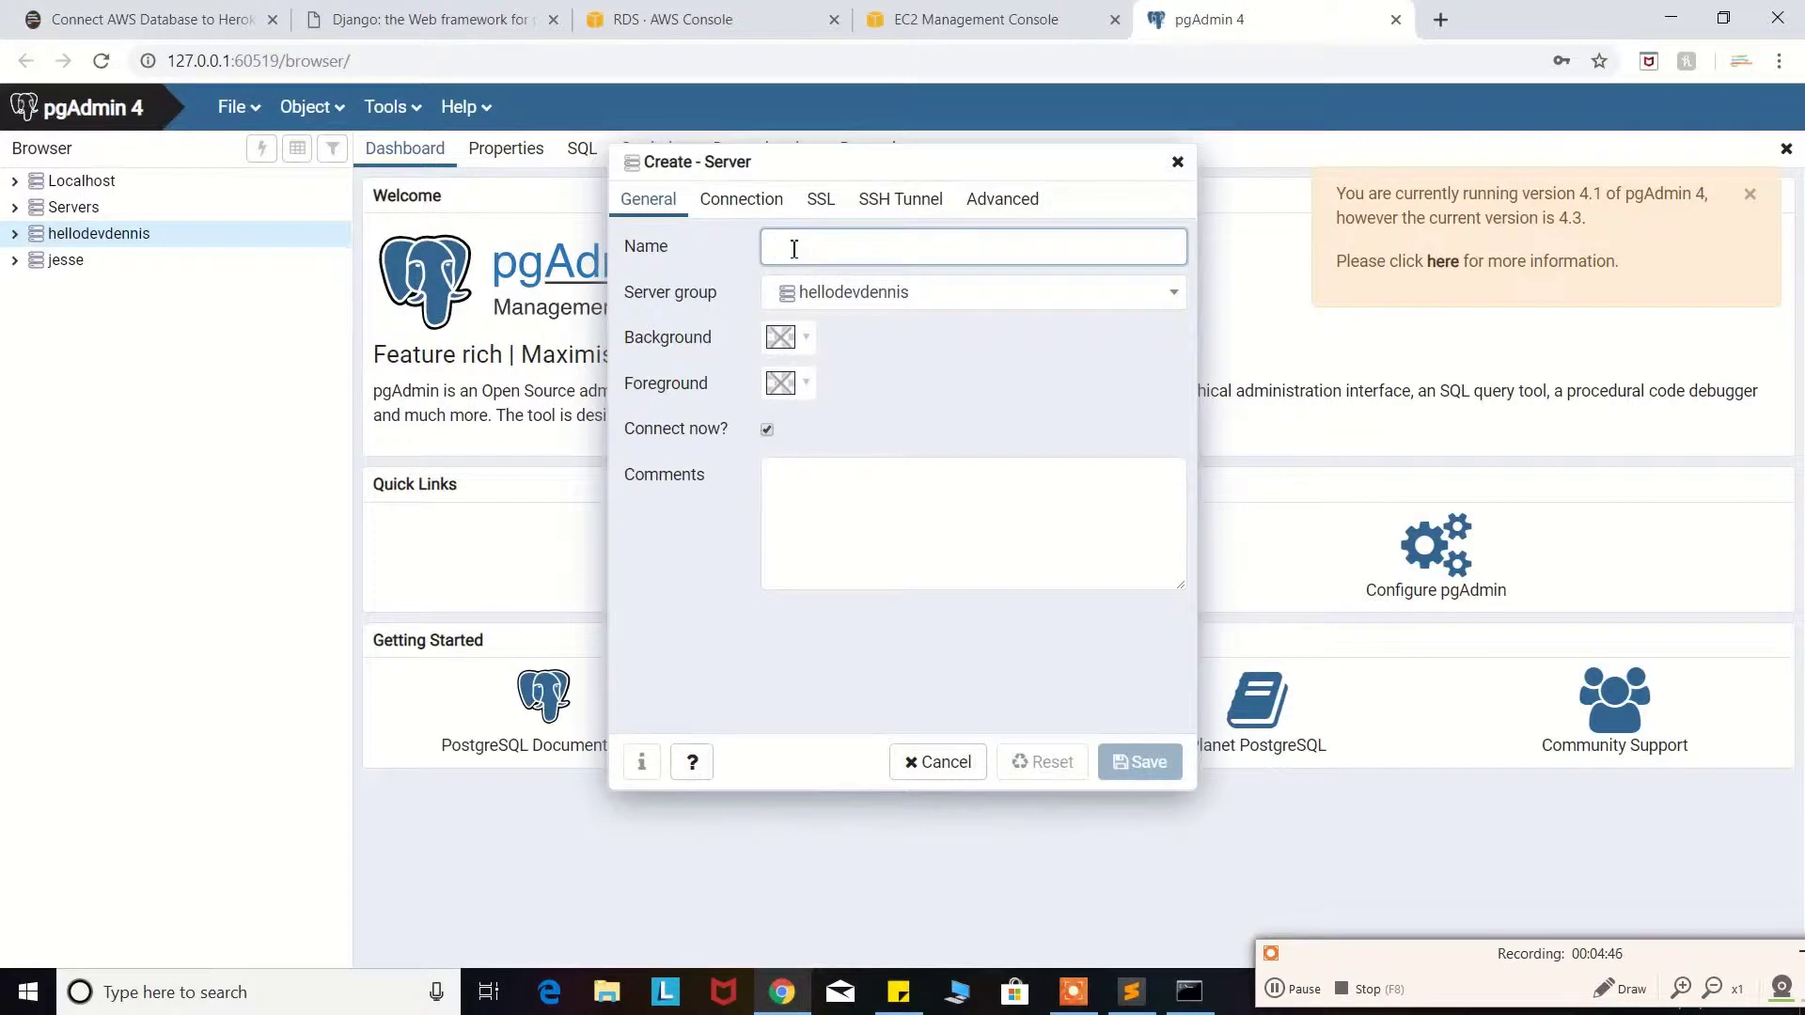
pyautogui.write('hellodevdennis_db')
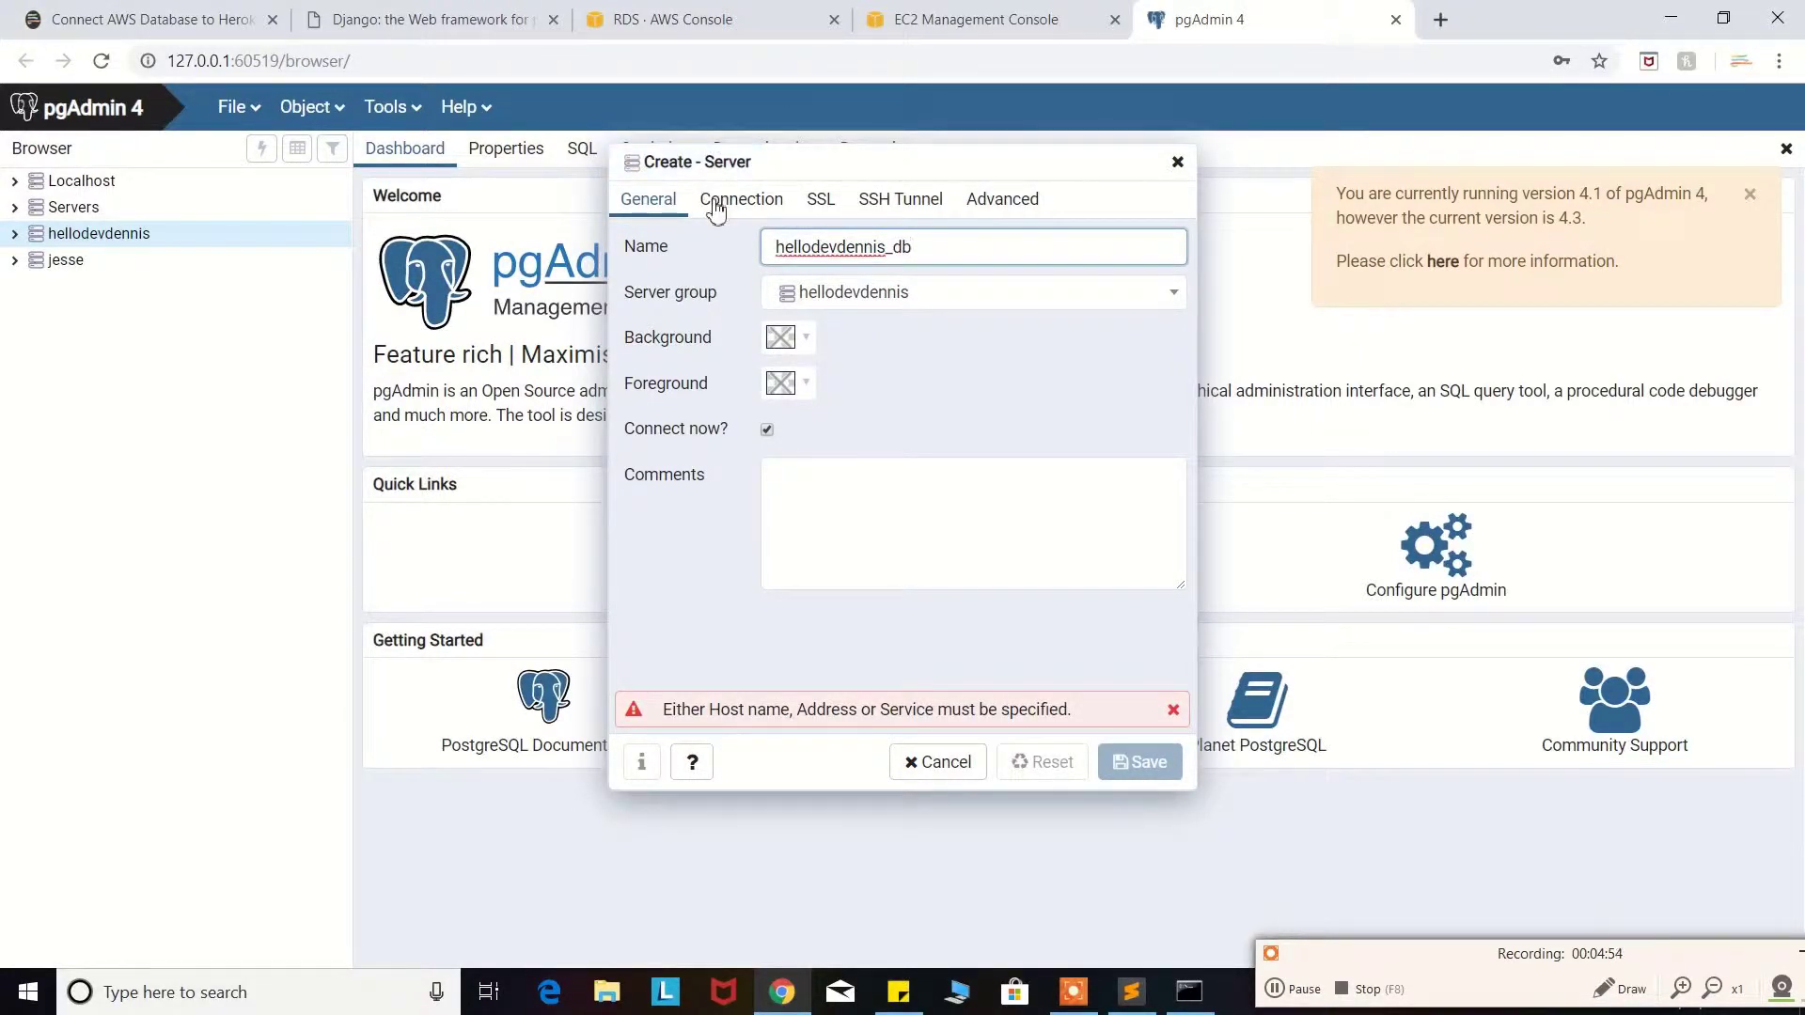
pyautogui.click(747, 199)
pyautogui.click(785, 244)
pyautogui.write('hellodevdennisdb.ctlfch6qb5ug.us-west-2.rds.amazonaws.com')
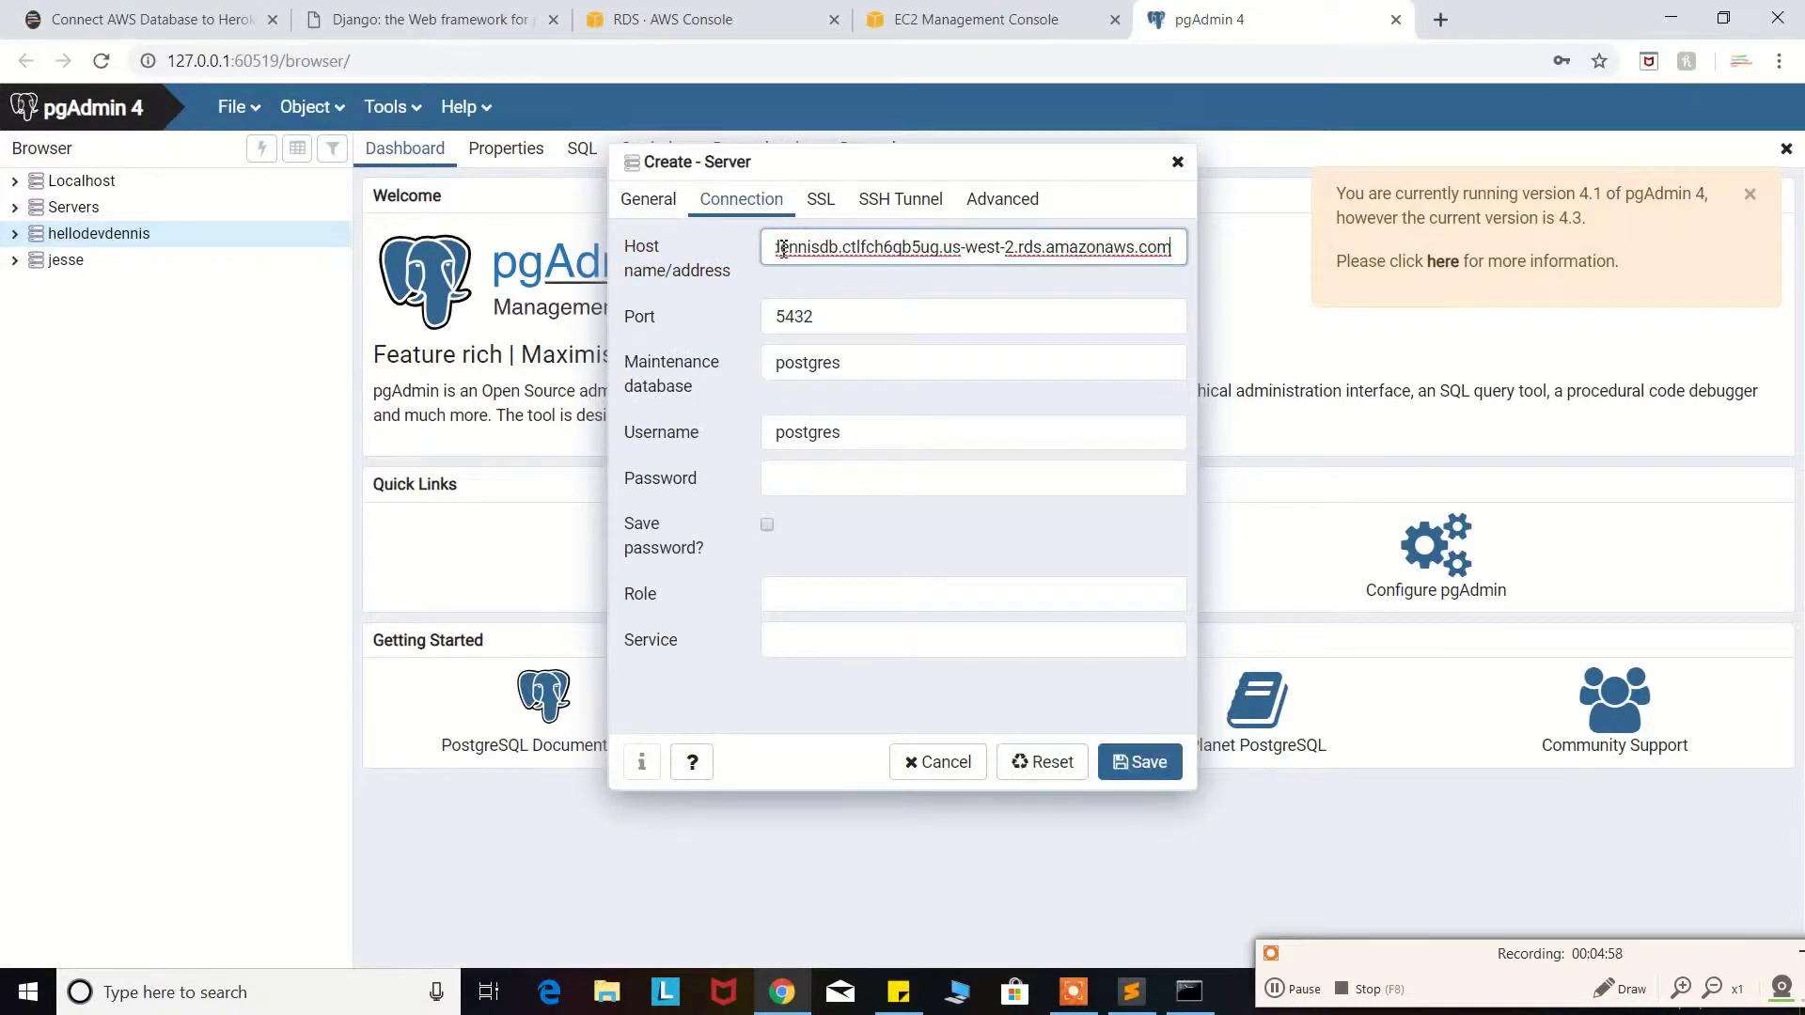
pyautogui.moveTo(785, 247); pyautogui.dragTo(1174, 247)
pyautogui.click(695, 19)
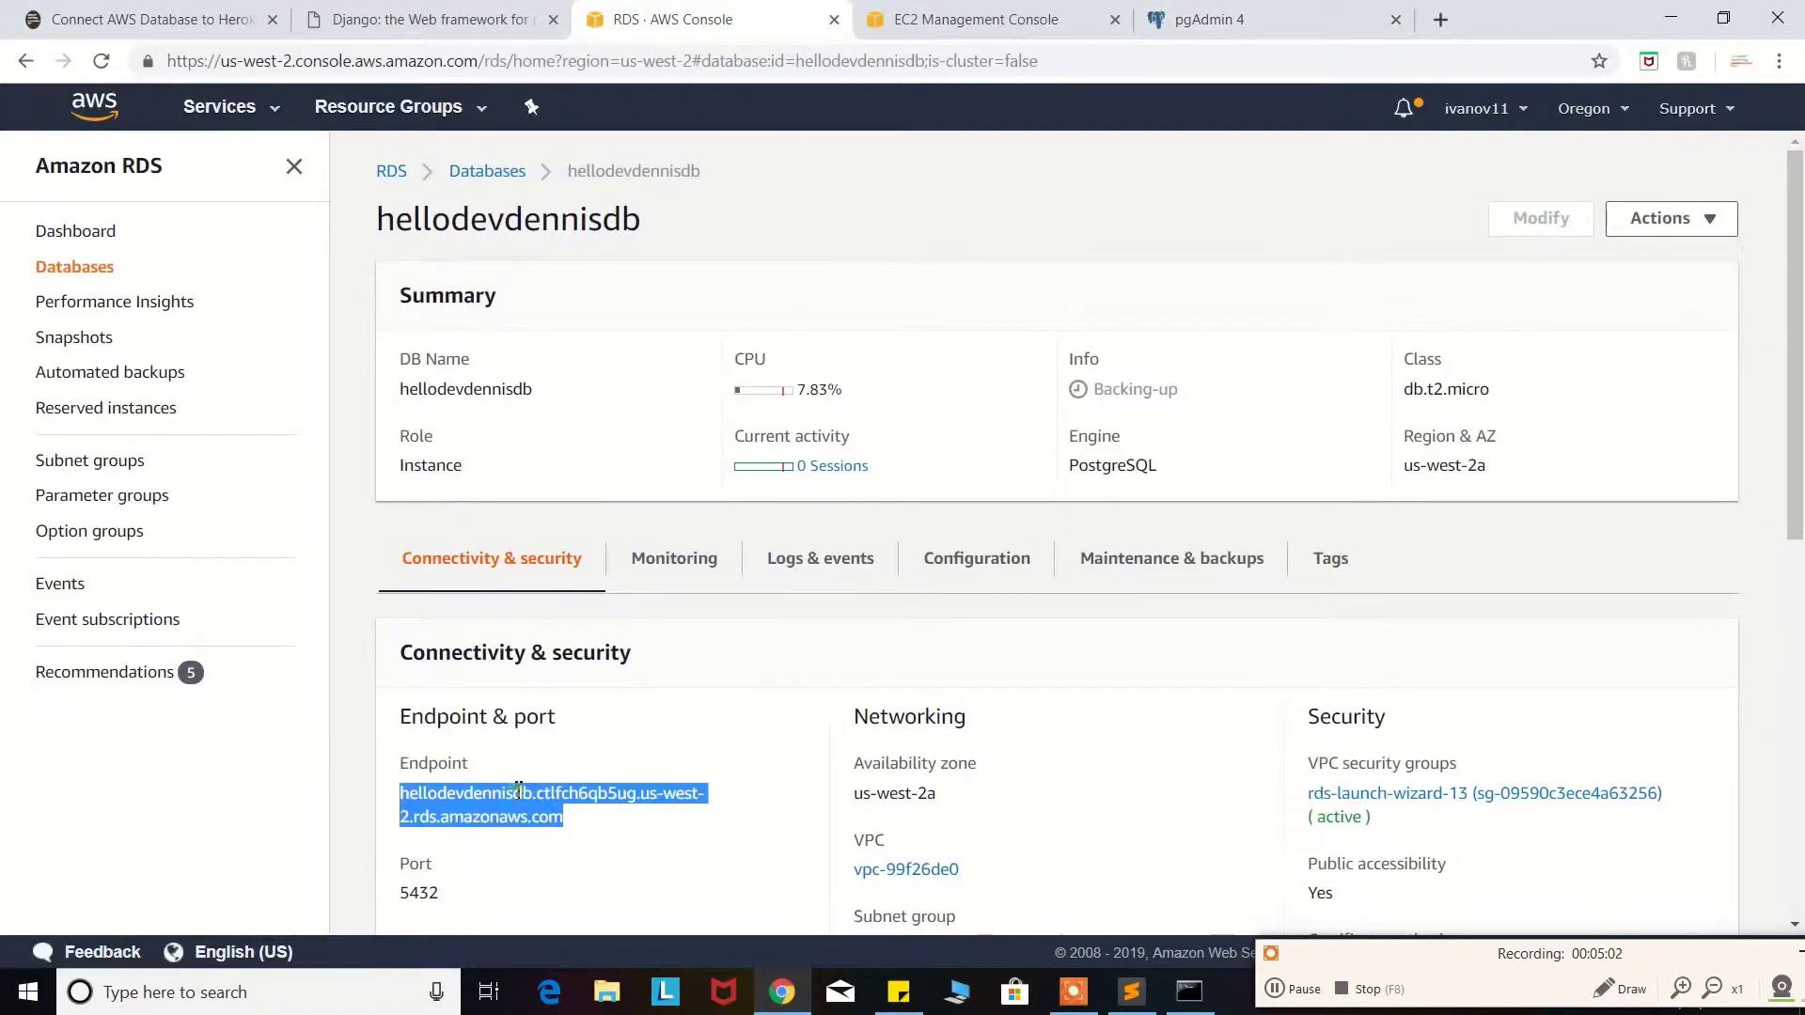
pyautogui.click(141, 18)
pyautogui.click(451, 19)
pyautogui.click(1203, 18)
# Step: Enter the master username and password, remember the password, and save the server
pyautogui.click(816, 362)
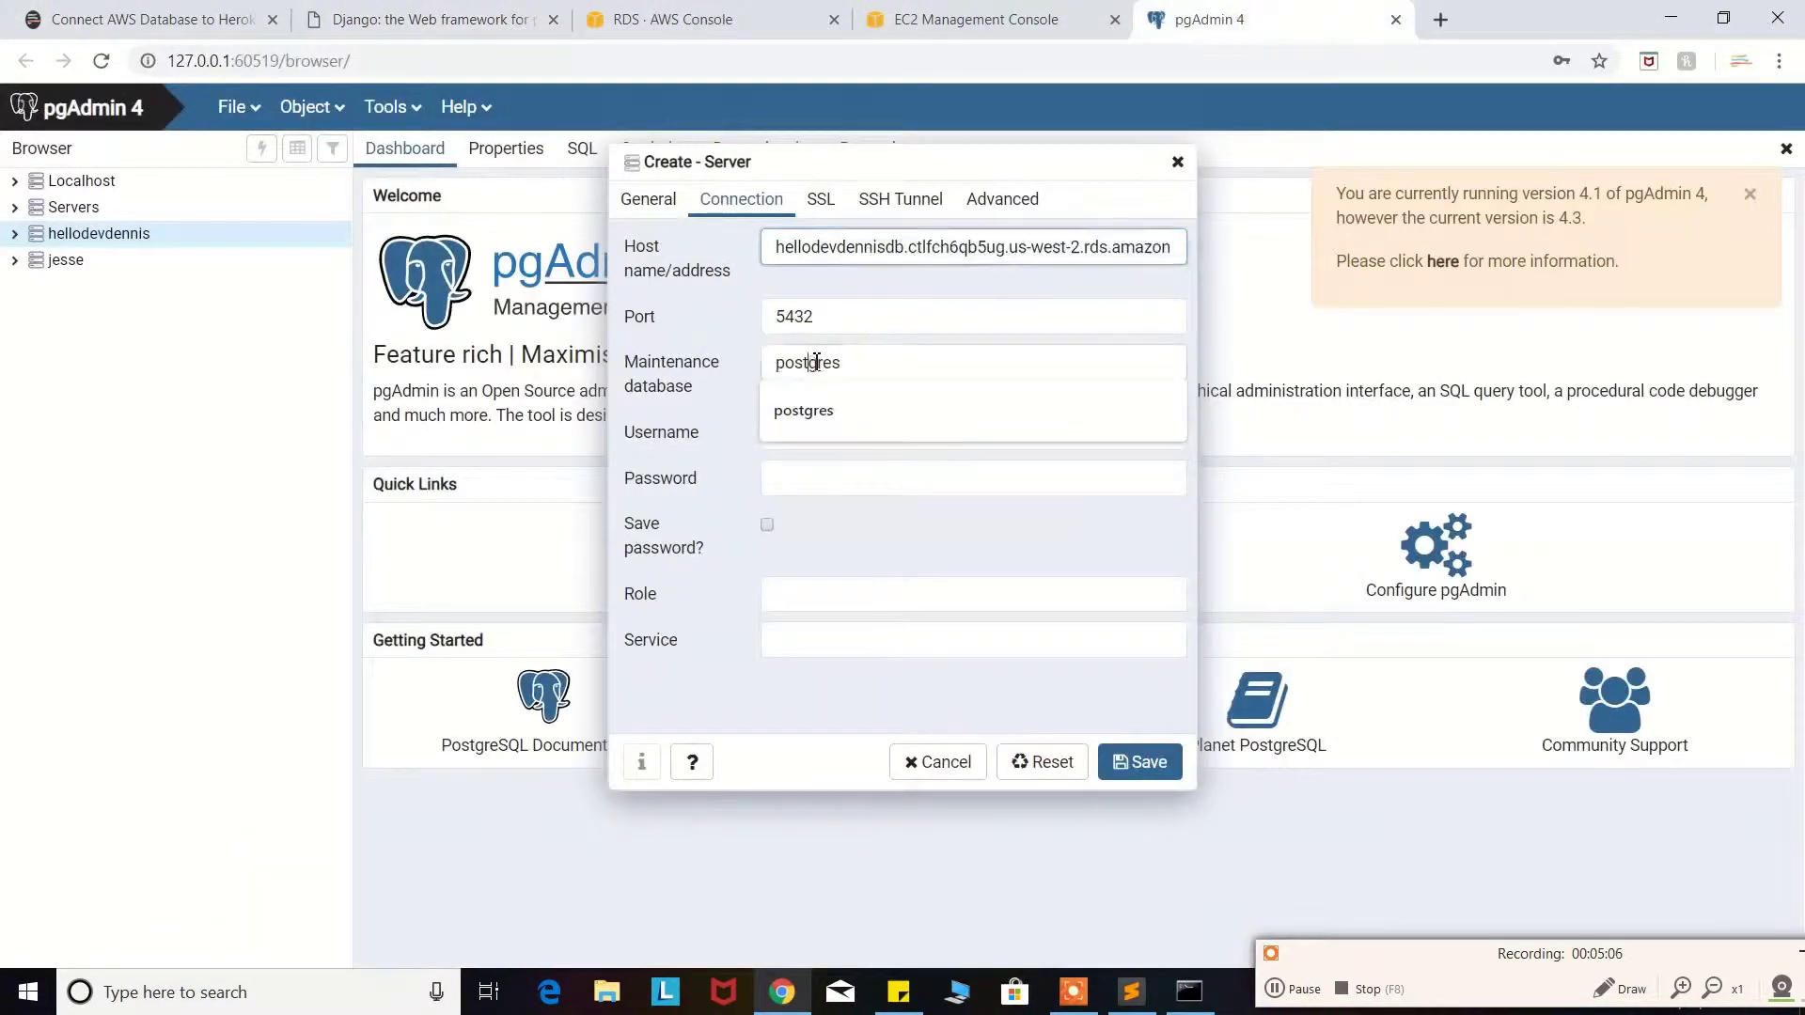
pyautogui.doubleClick(809, 432)
pyautogui.write('ivanov11')
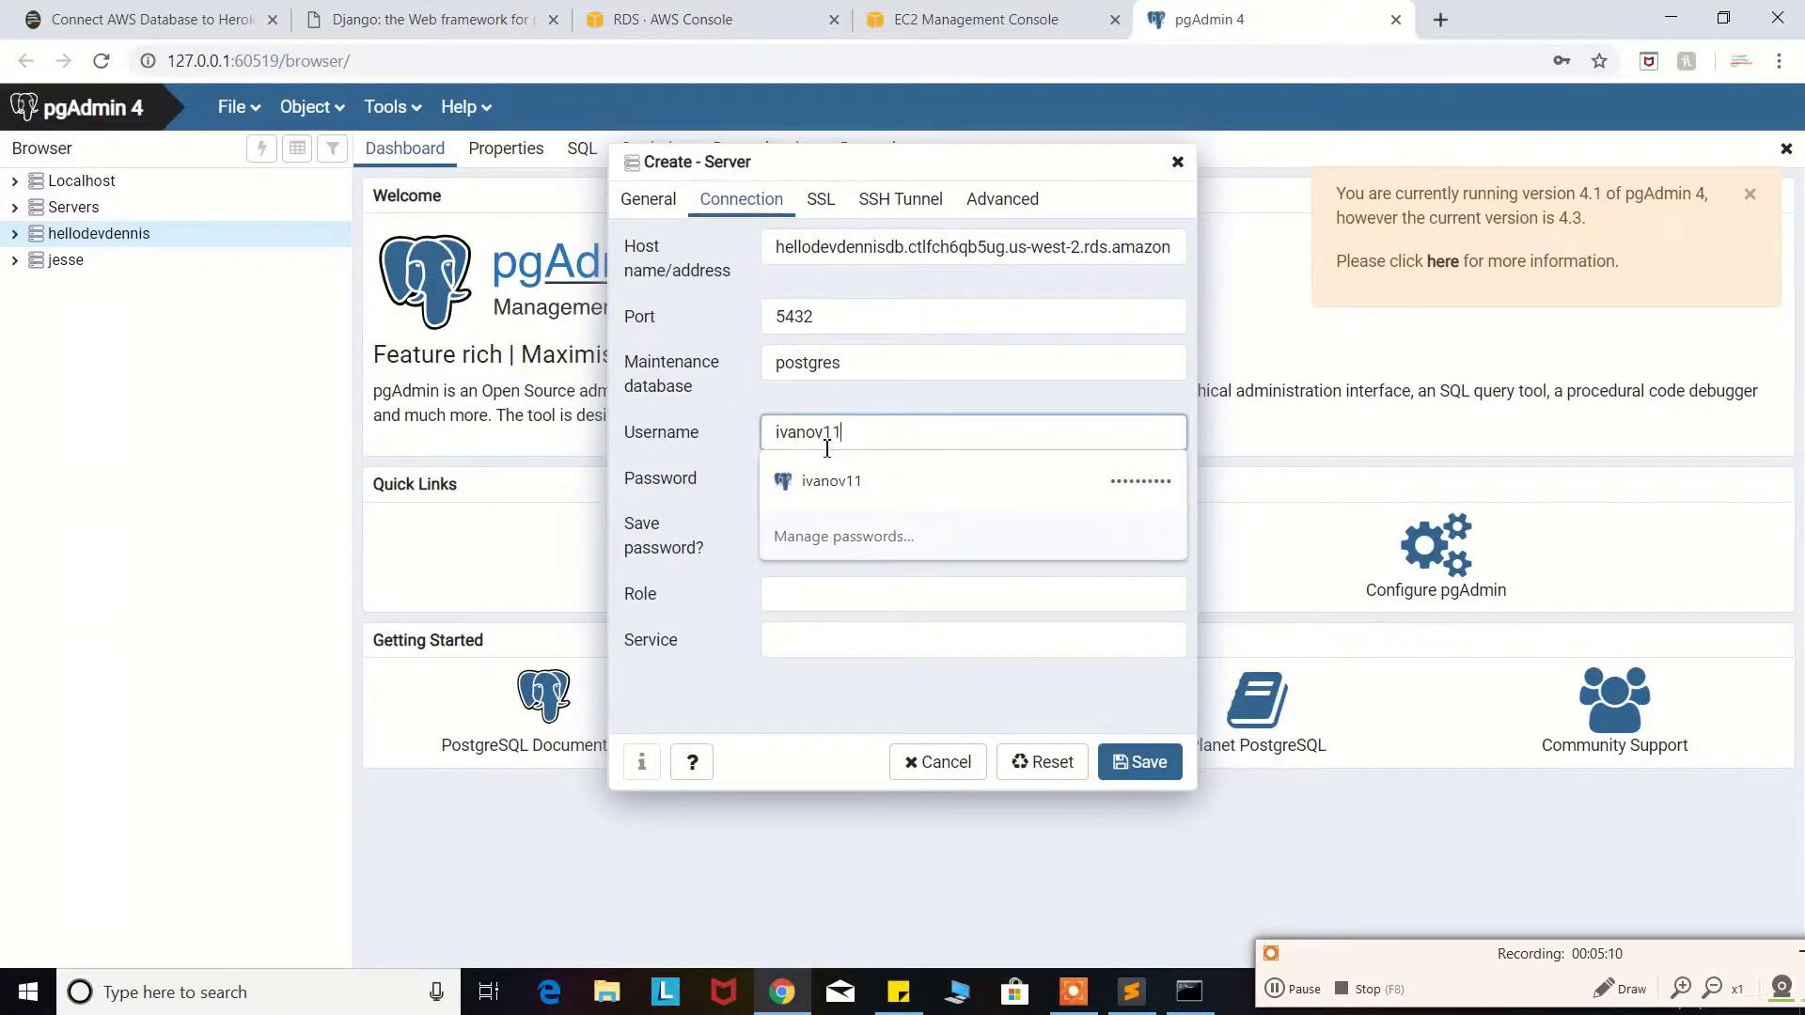
pyautogui.click(790, 478)
pyautogui.write('••')
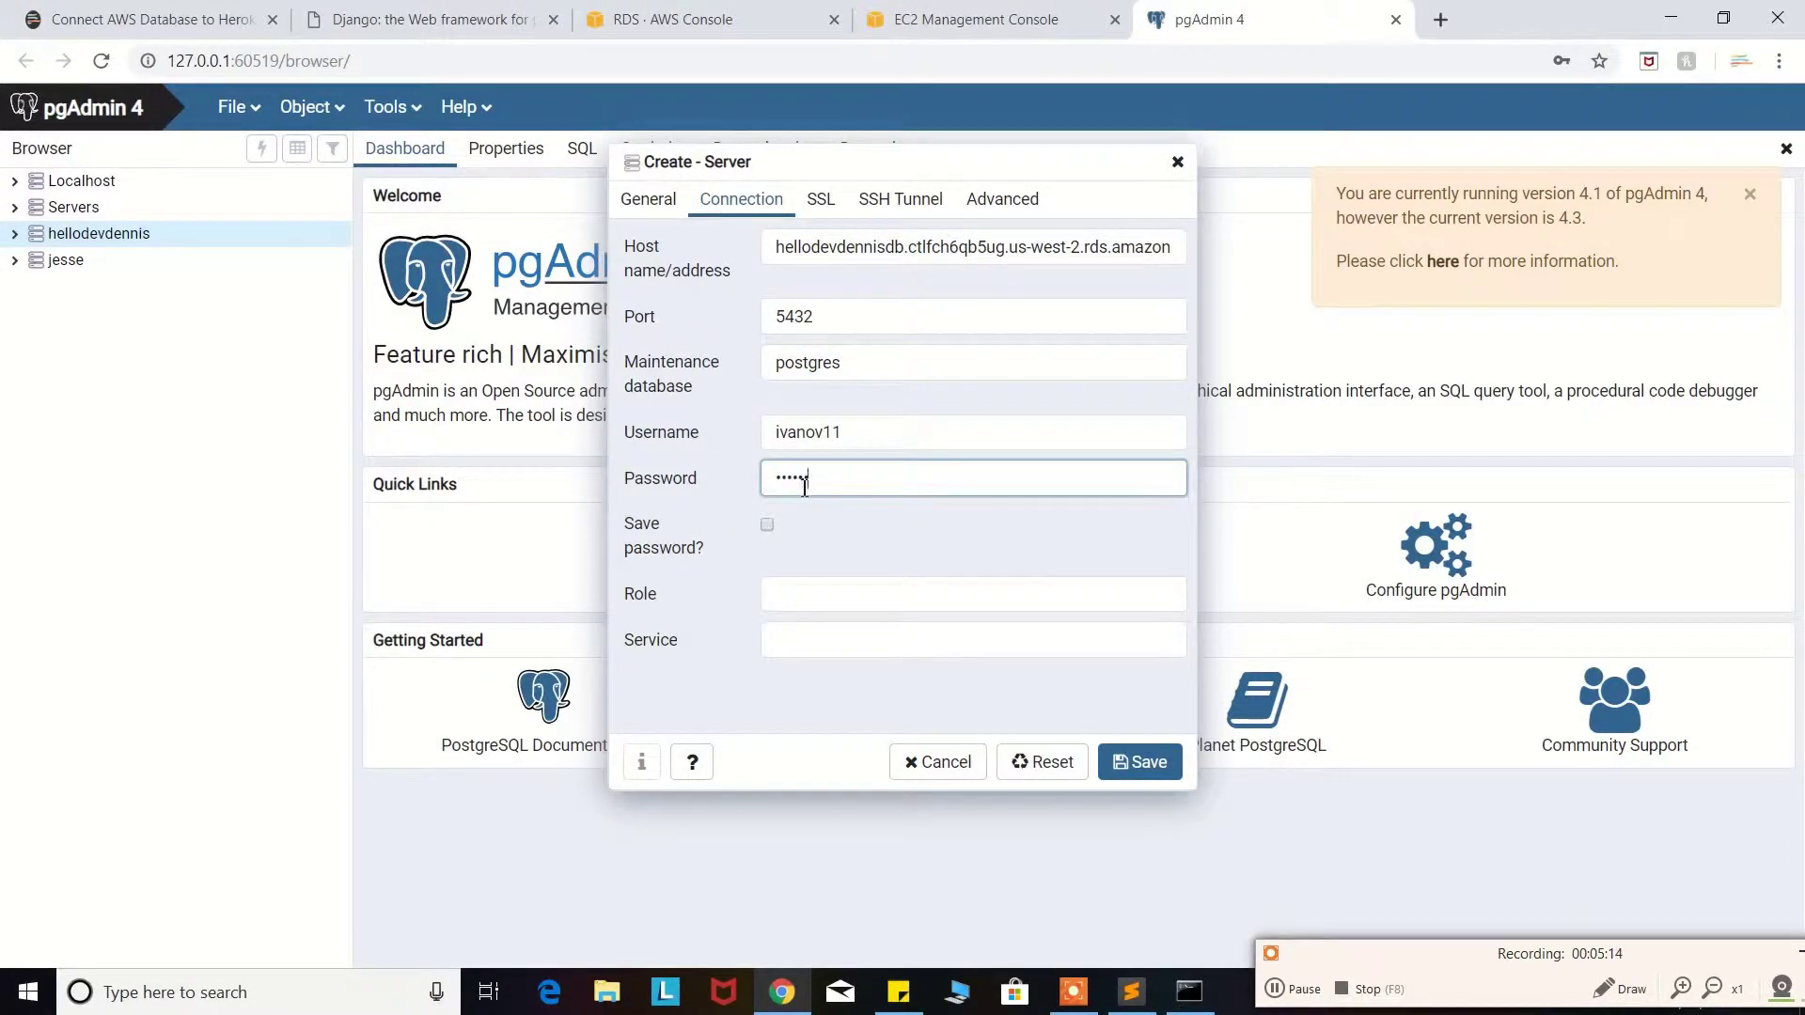
pyautogui.click(767, 525)
pyautogui.click(1140, 762)
# Step: Connect and expand hellodevdb down to its public schema
pyautogui.click(42, 262)
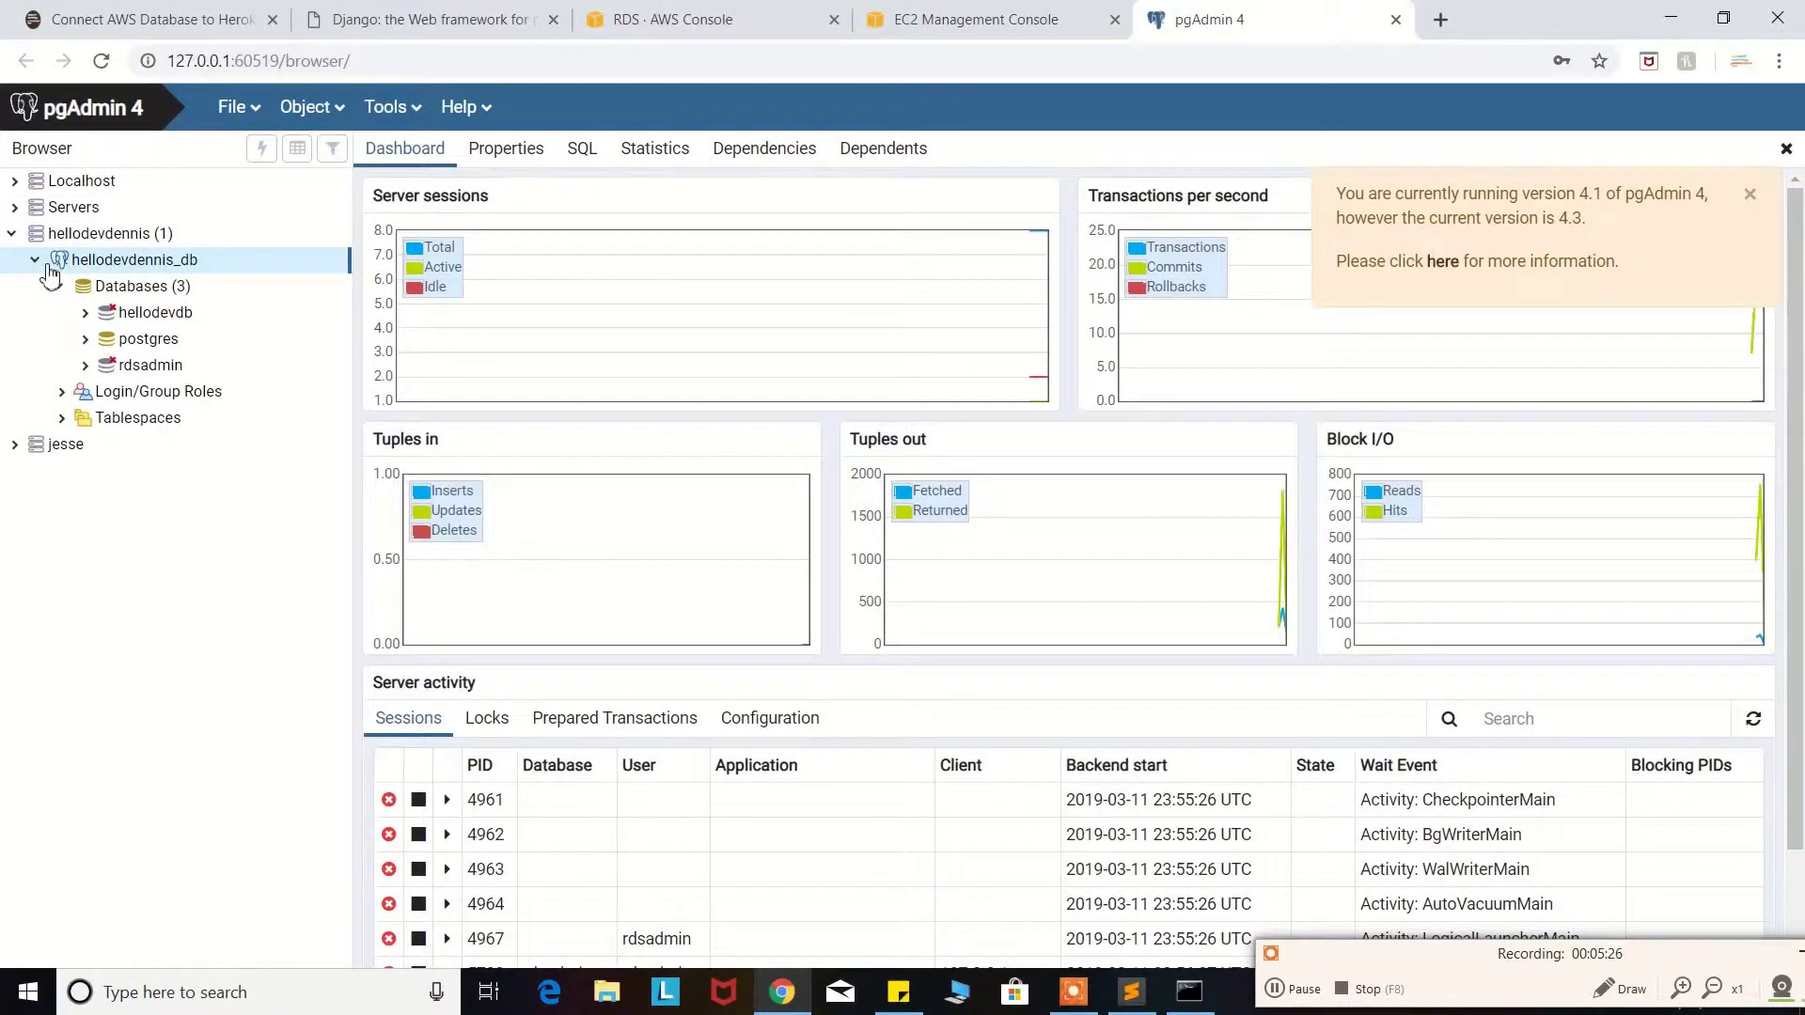
pyautogui.click(145, 314)
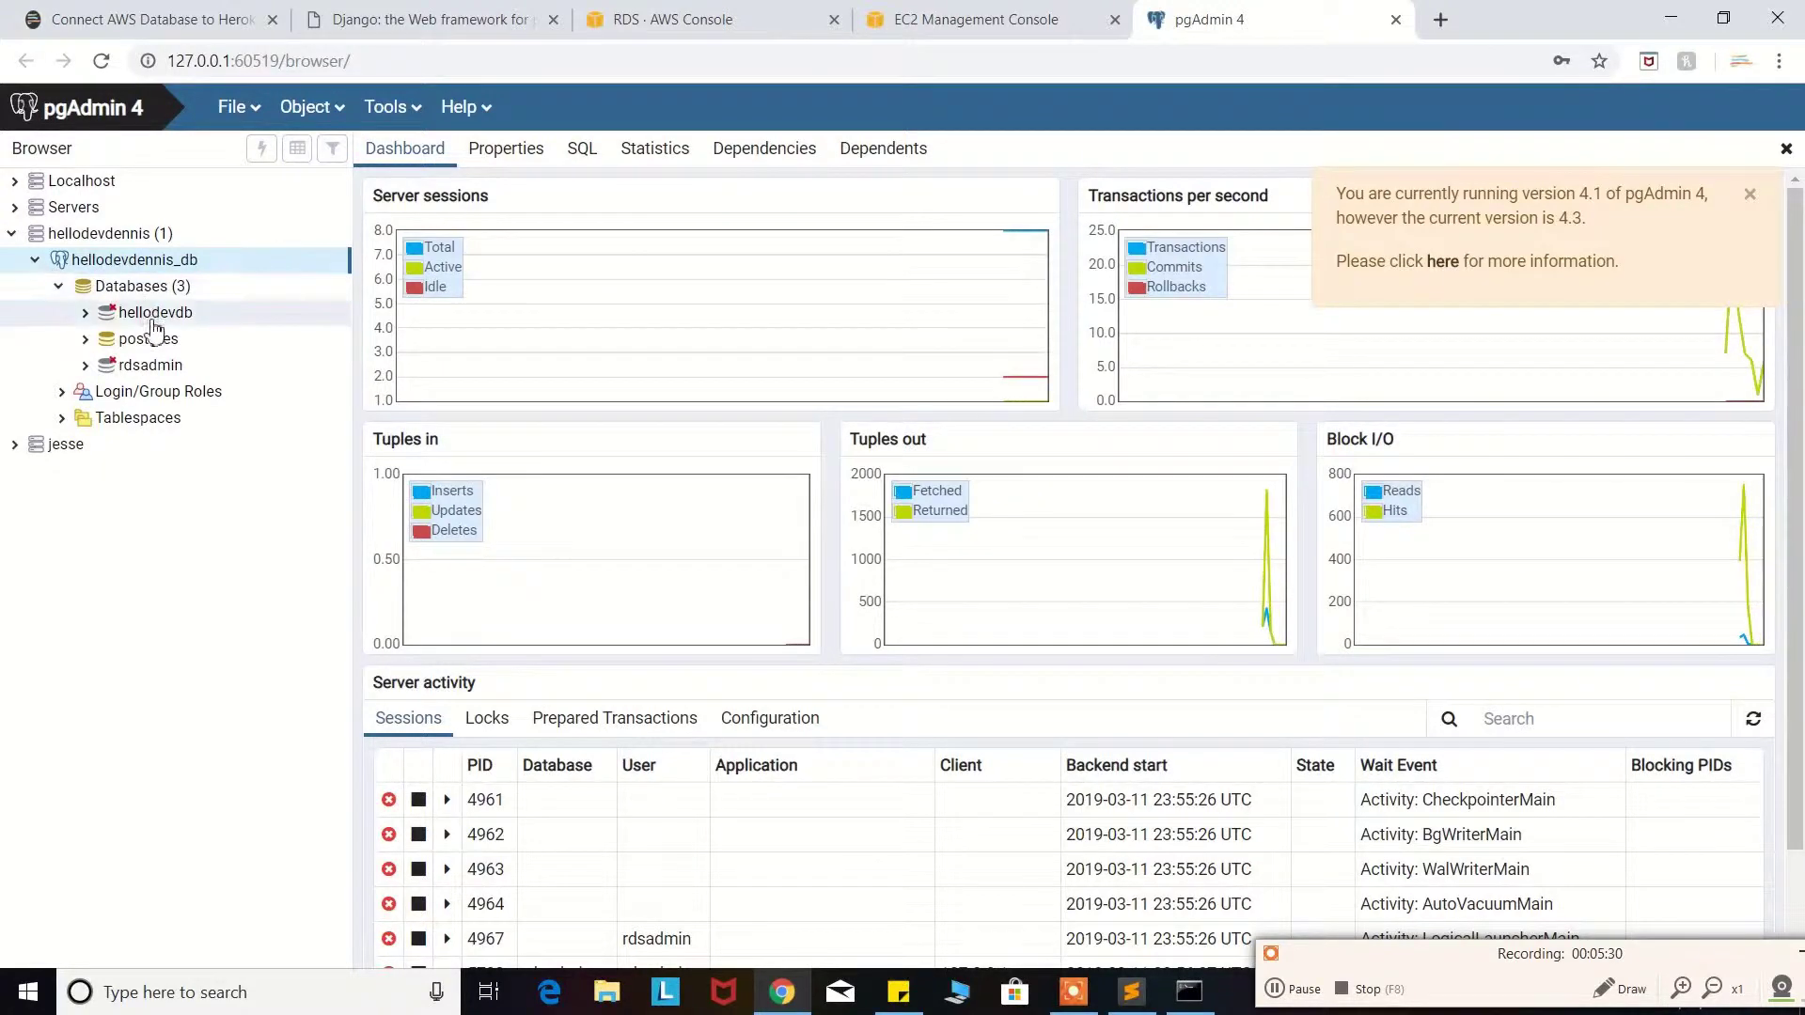
pyautogui.click(111, 499)
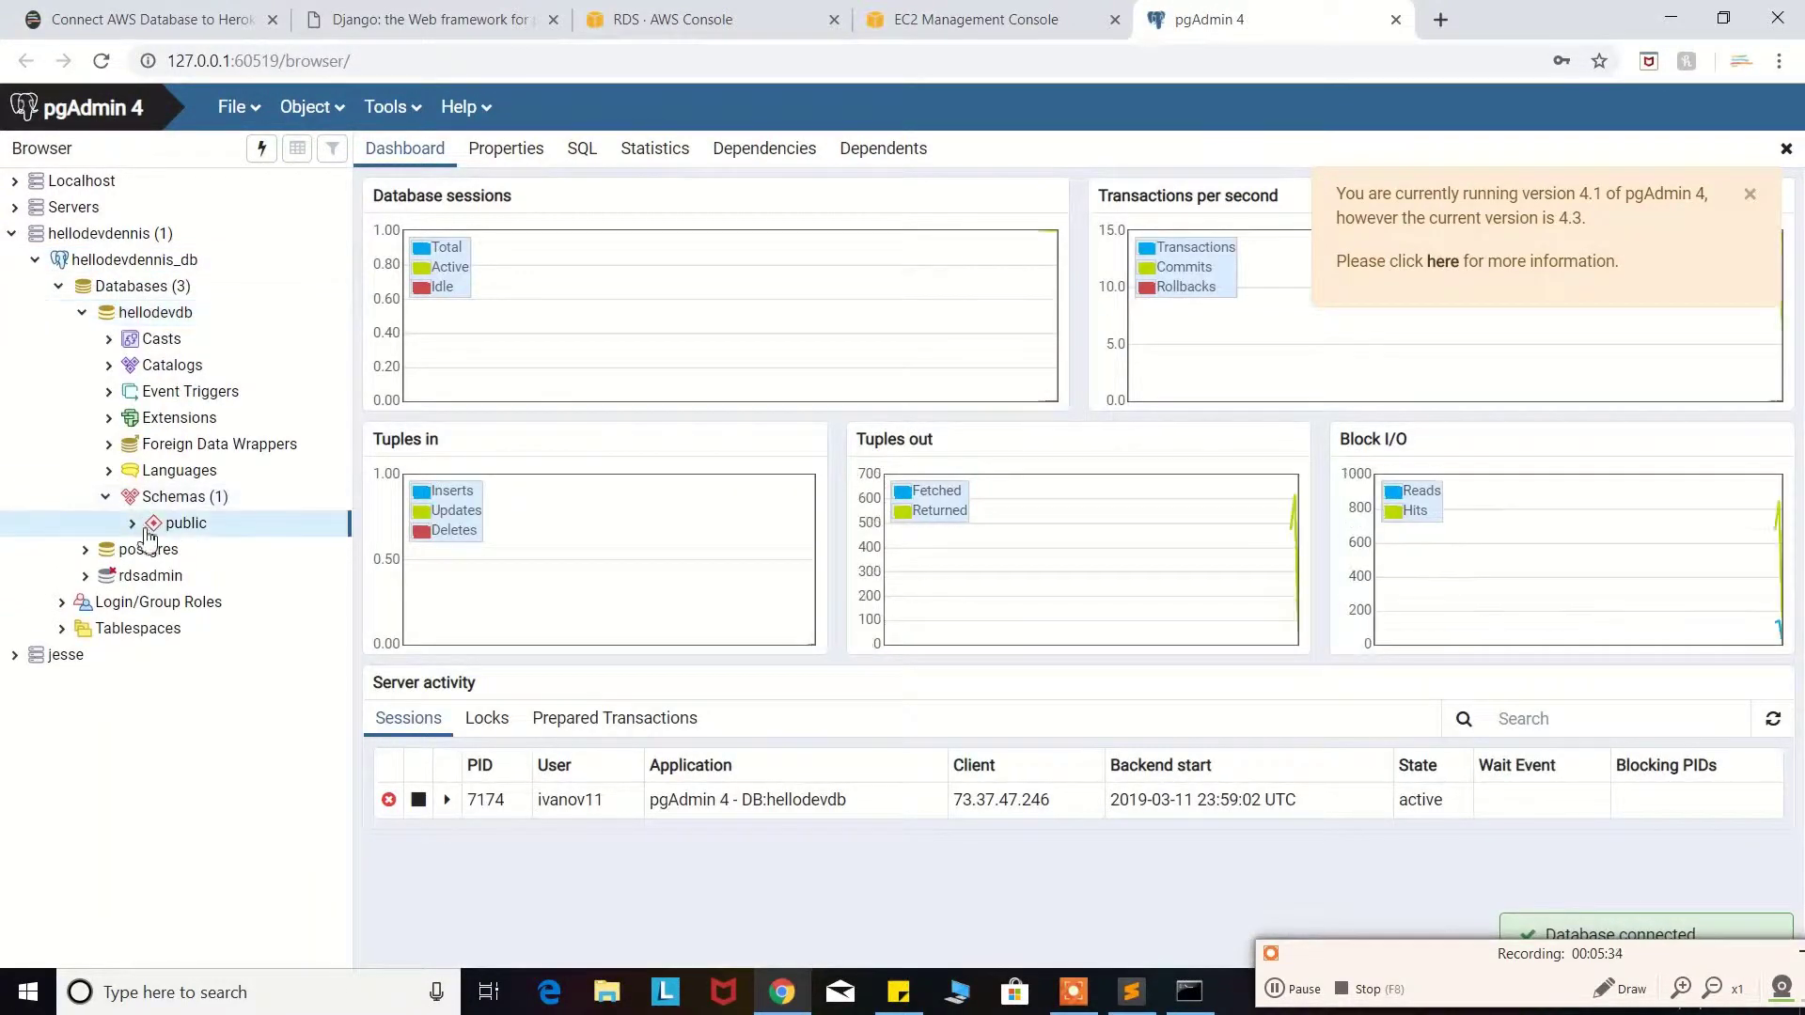
pyautogui.click(143, 523)
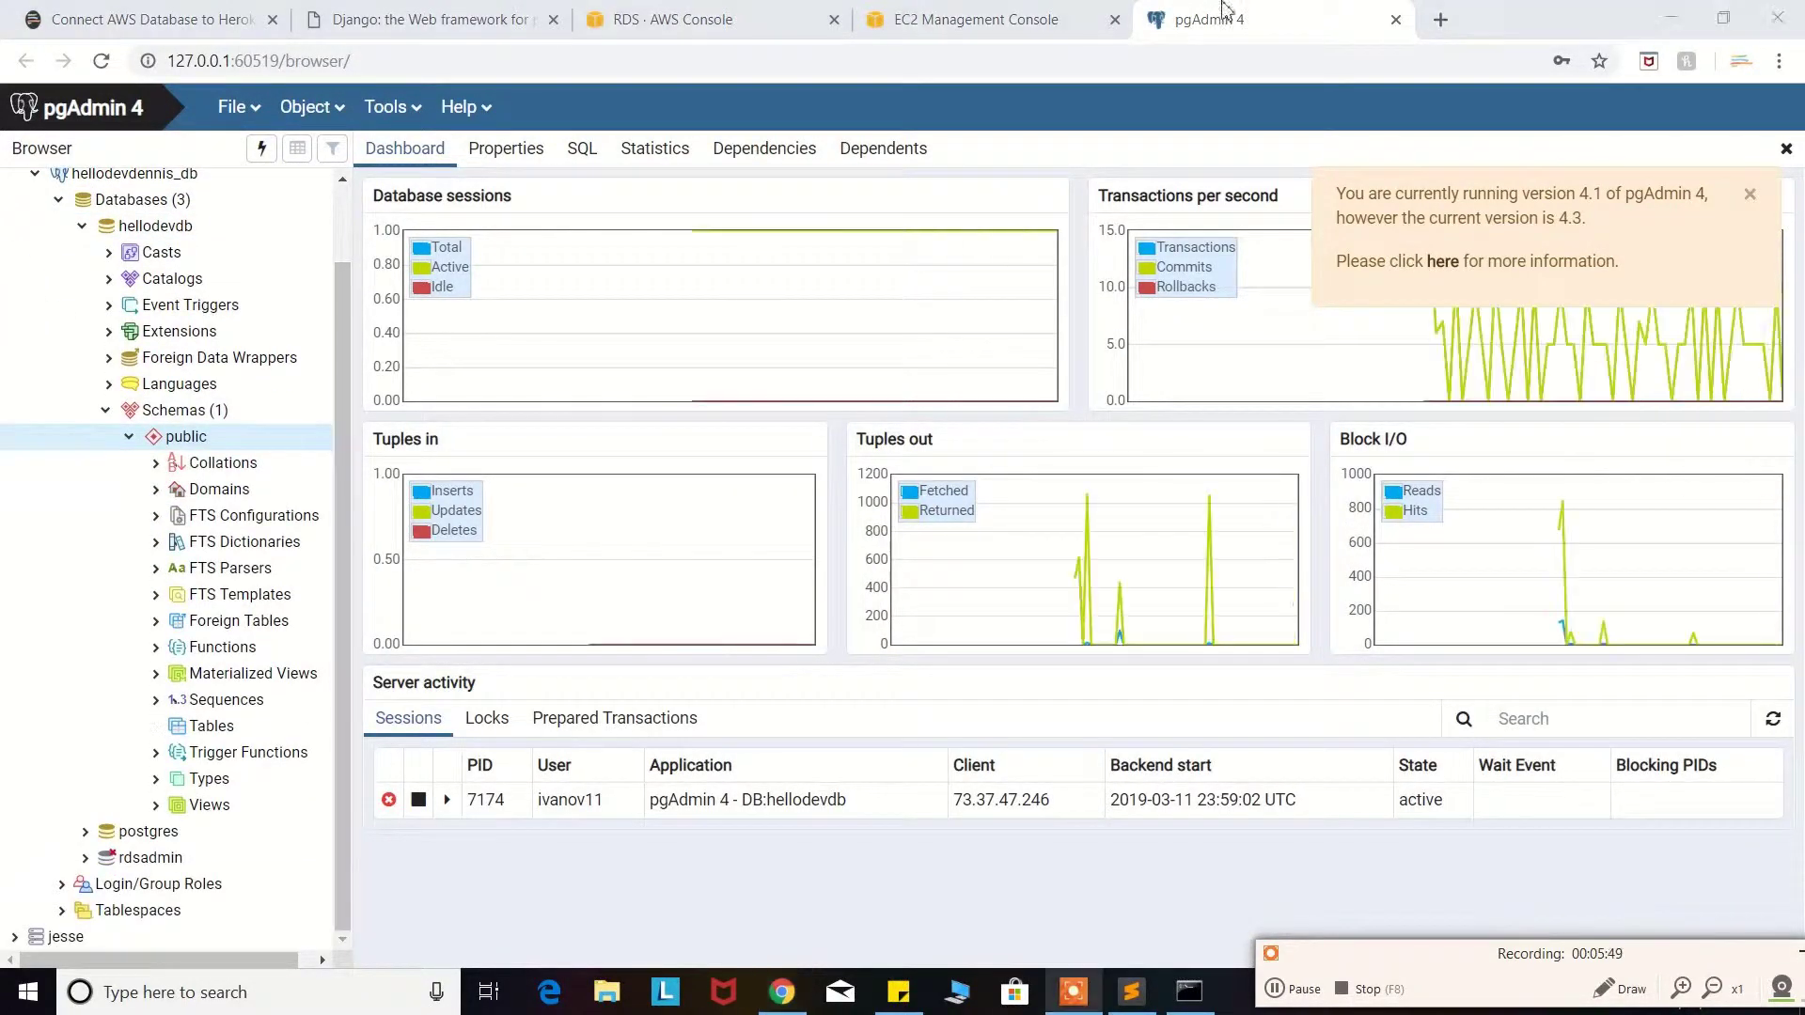
pyautogui.click(1440, 18)
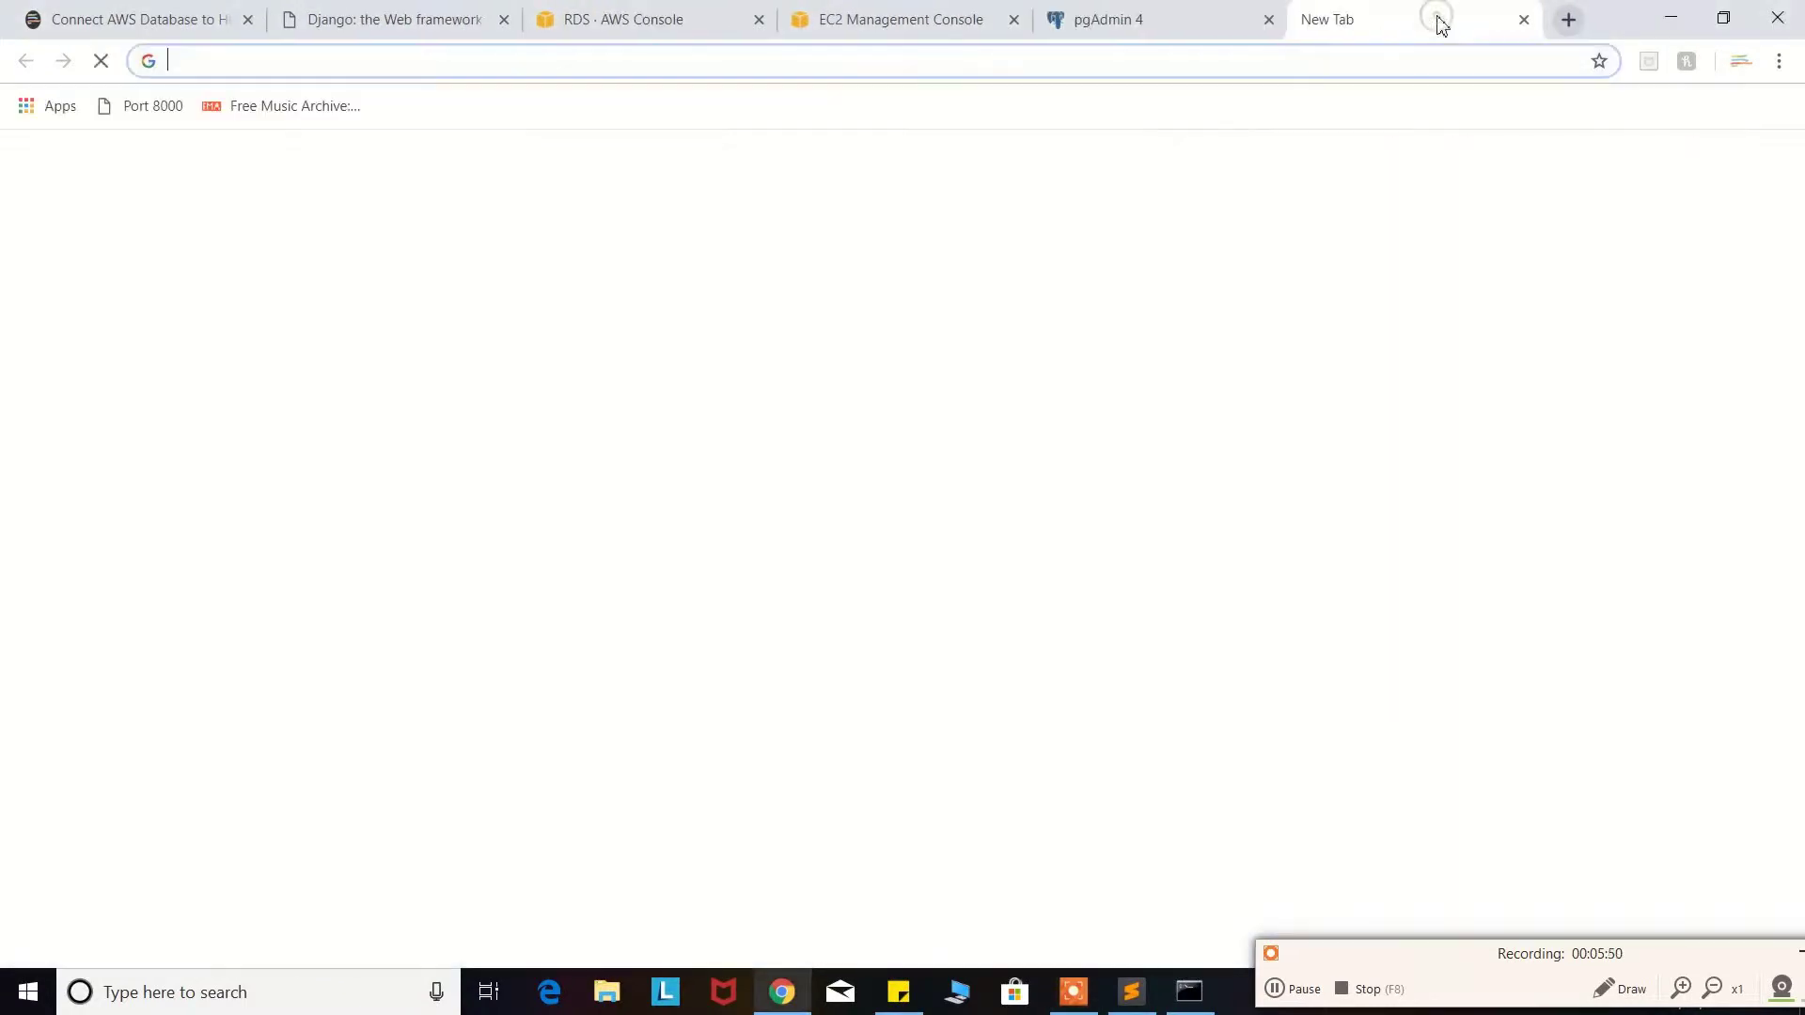
# Step: Search Google for 'aws rds ssl root certificate' and open the AWS SSL documentation
pyautogui.write('aws root certificate')
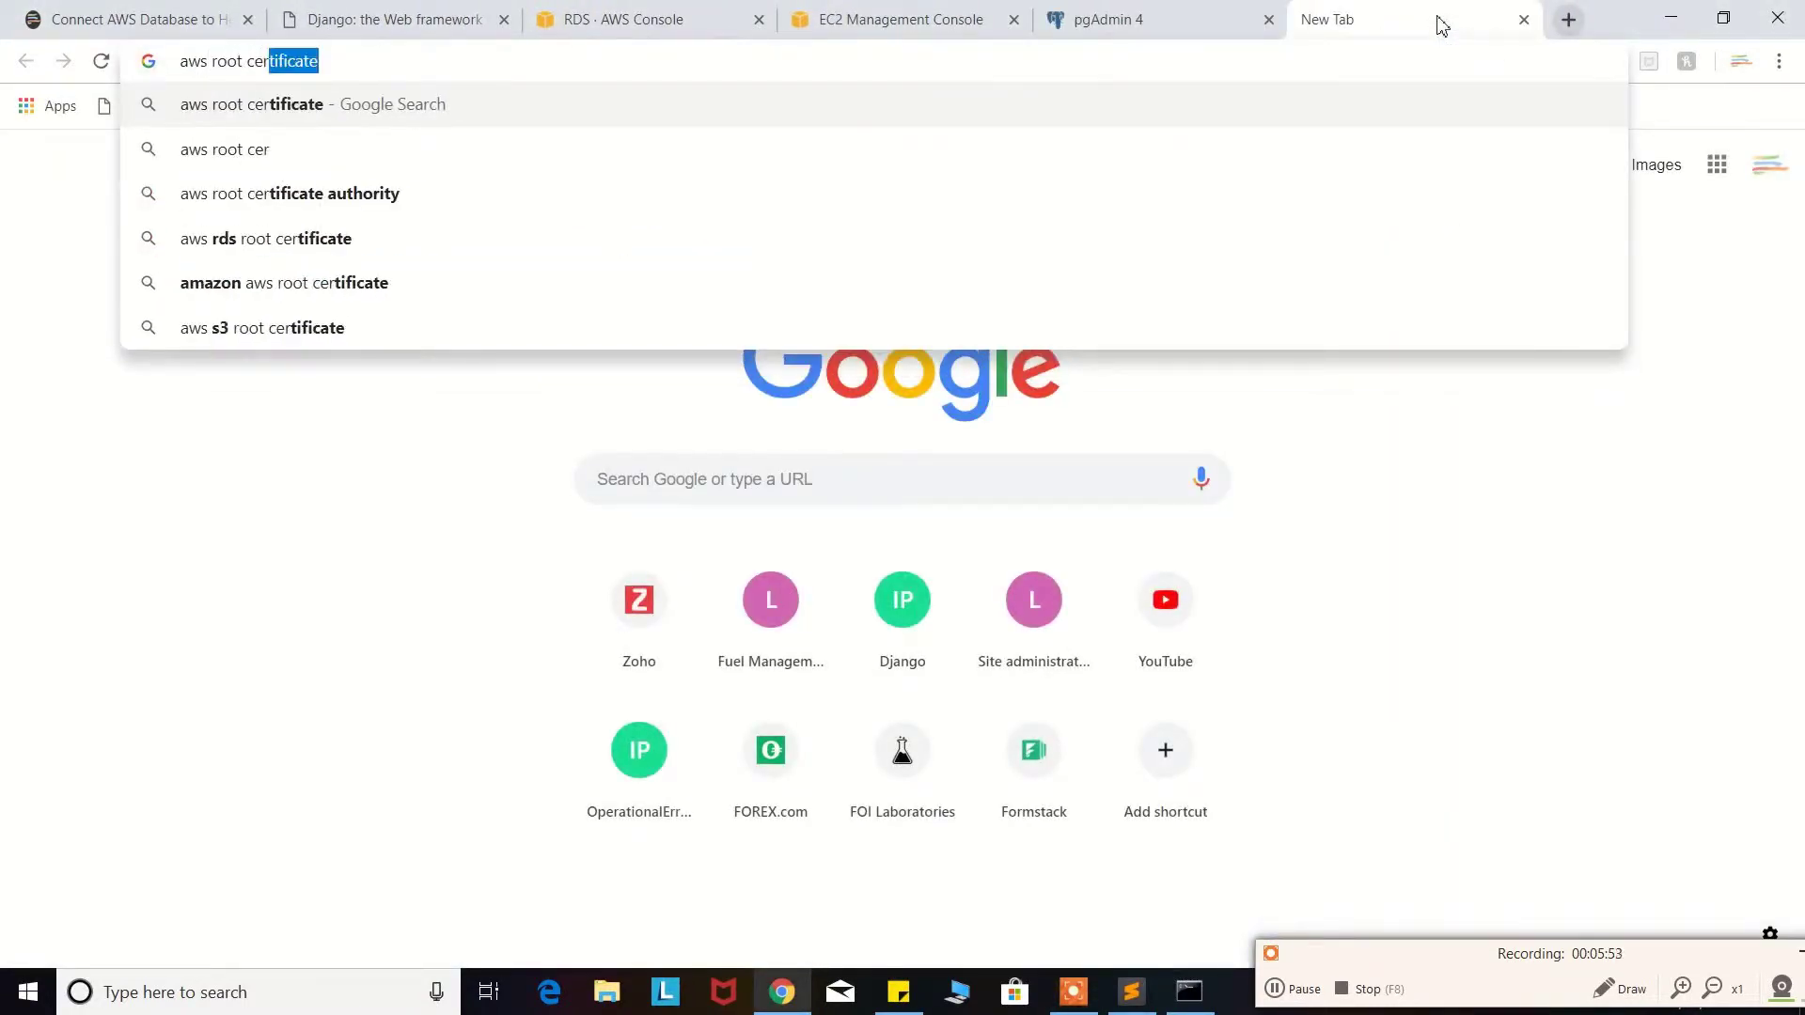
pyautogui.press('Return')
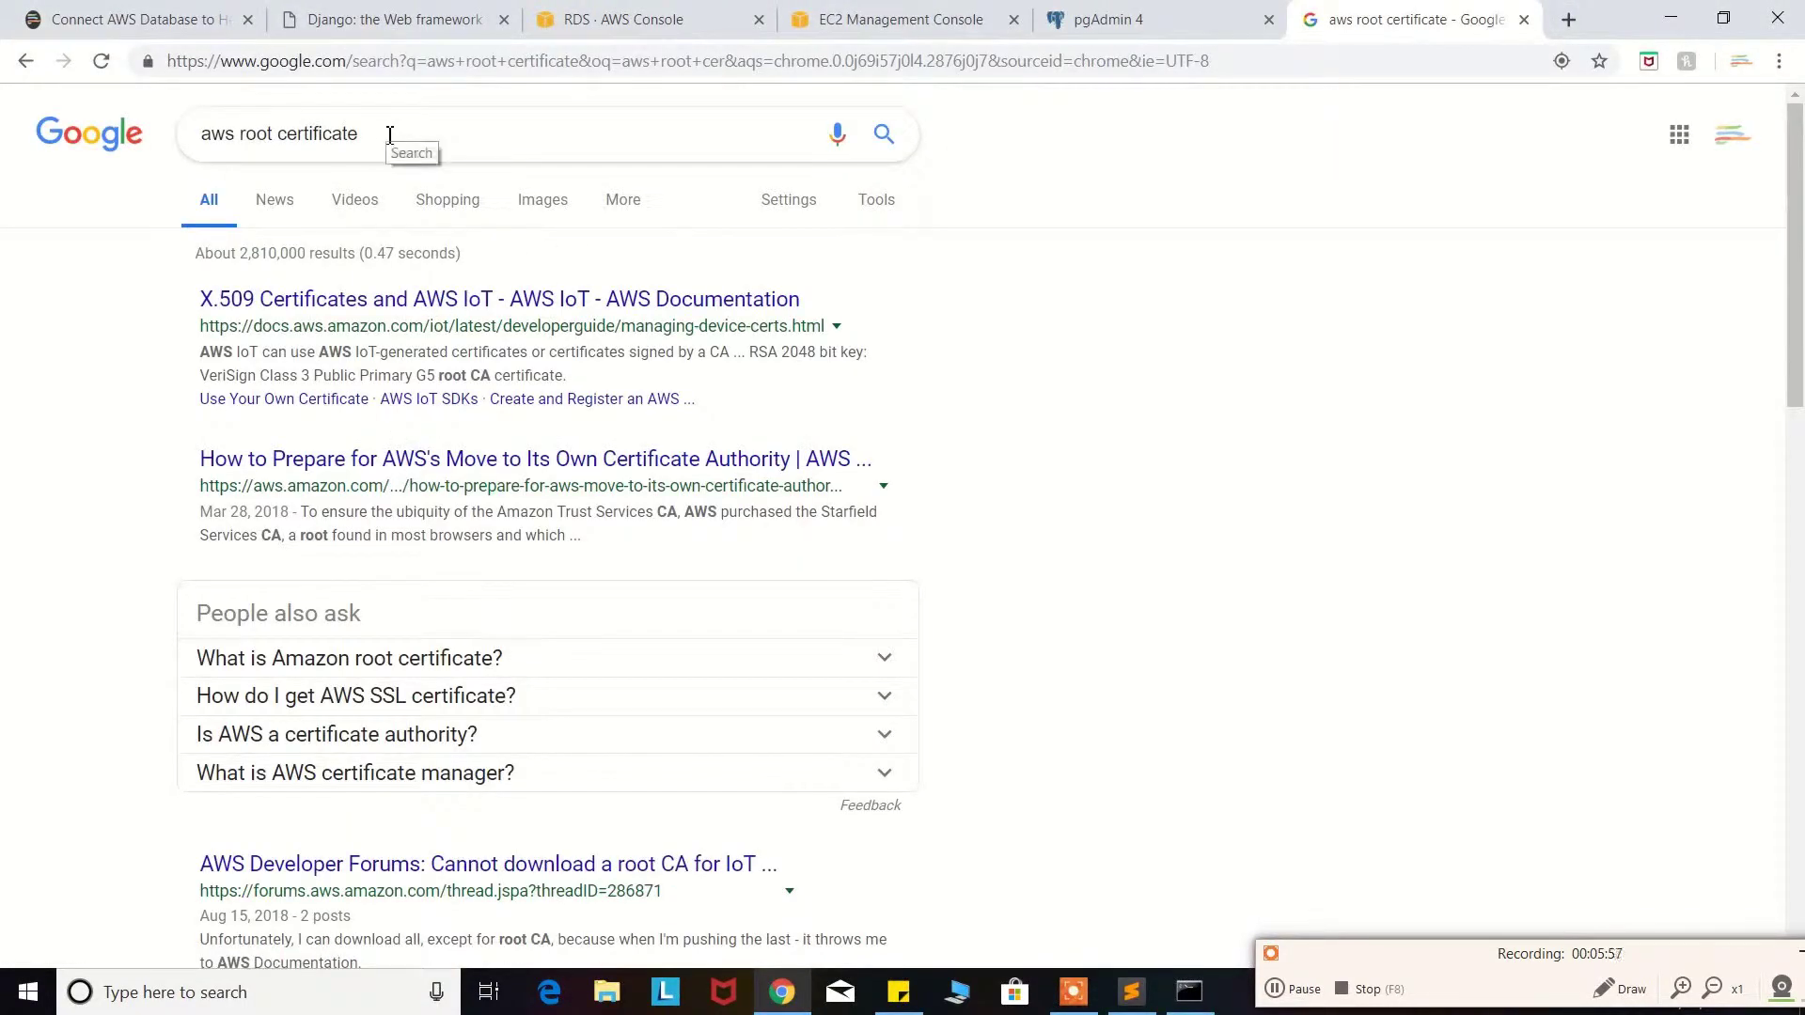
pyautogui.click(240, 133)
pyautogui.write('rds ssl')
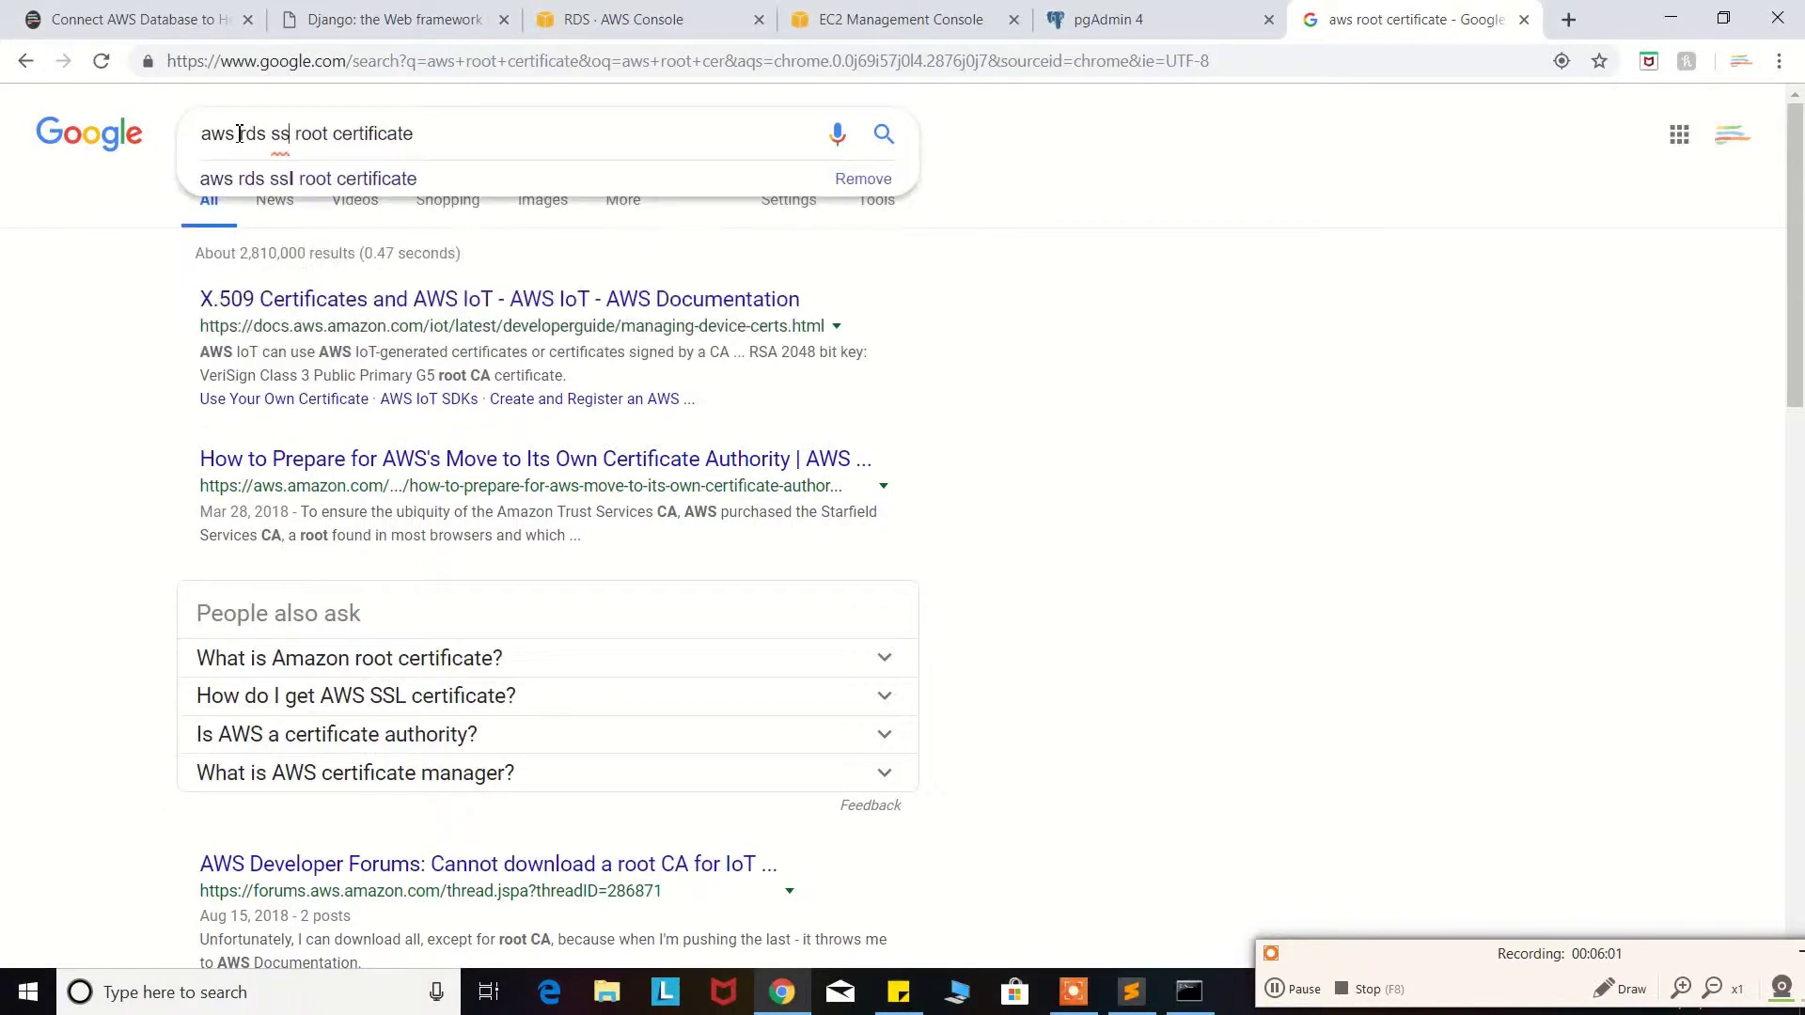
pyautogui.press('Return')
pyautogui.click(242, 295)
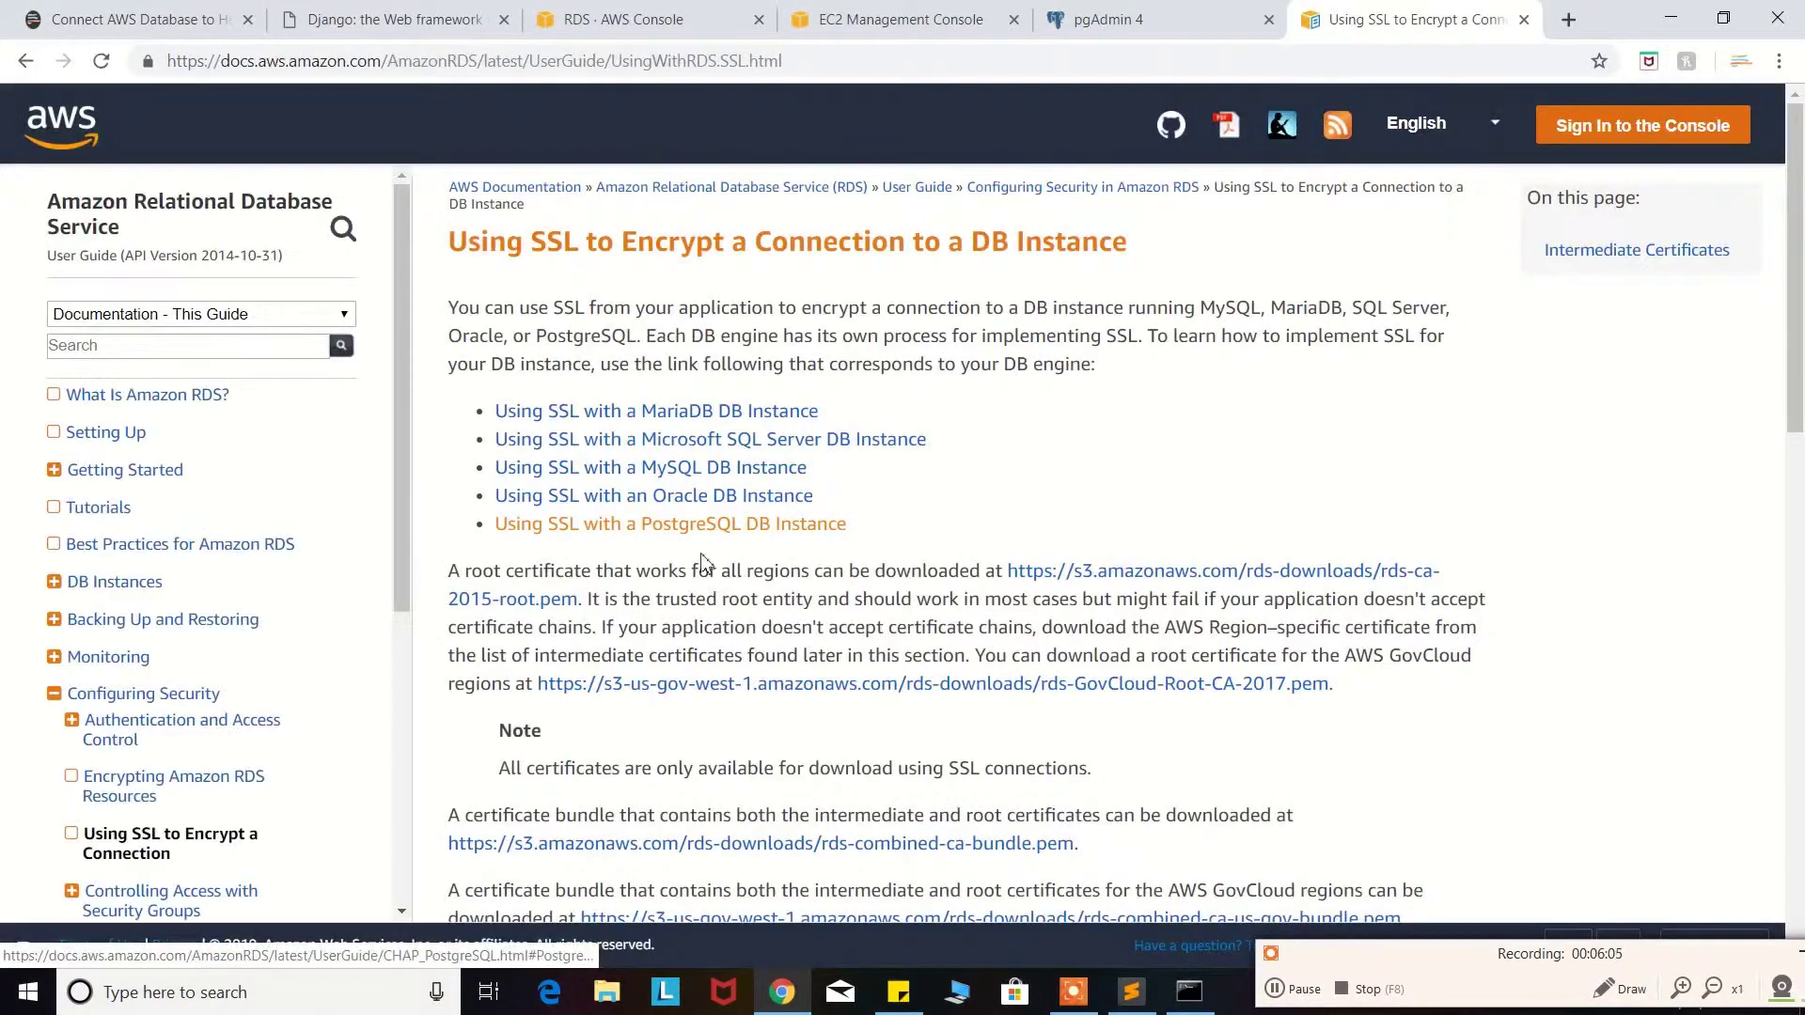
# Step: Download rds-combined-ca-bundle.pem from the PostgreSQL SSL documentation page
pyautogui.moveTo(876, 533); pyautogui.dragTo(572, 524)
pyautogui.click(572, 524)
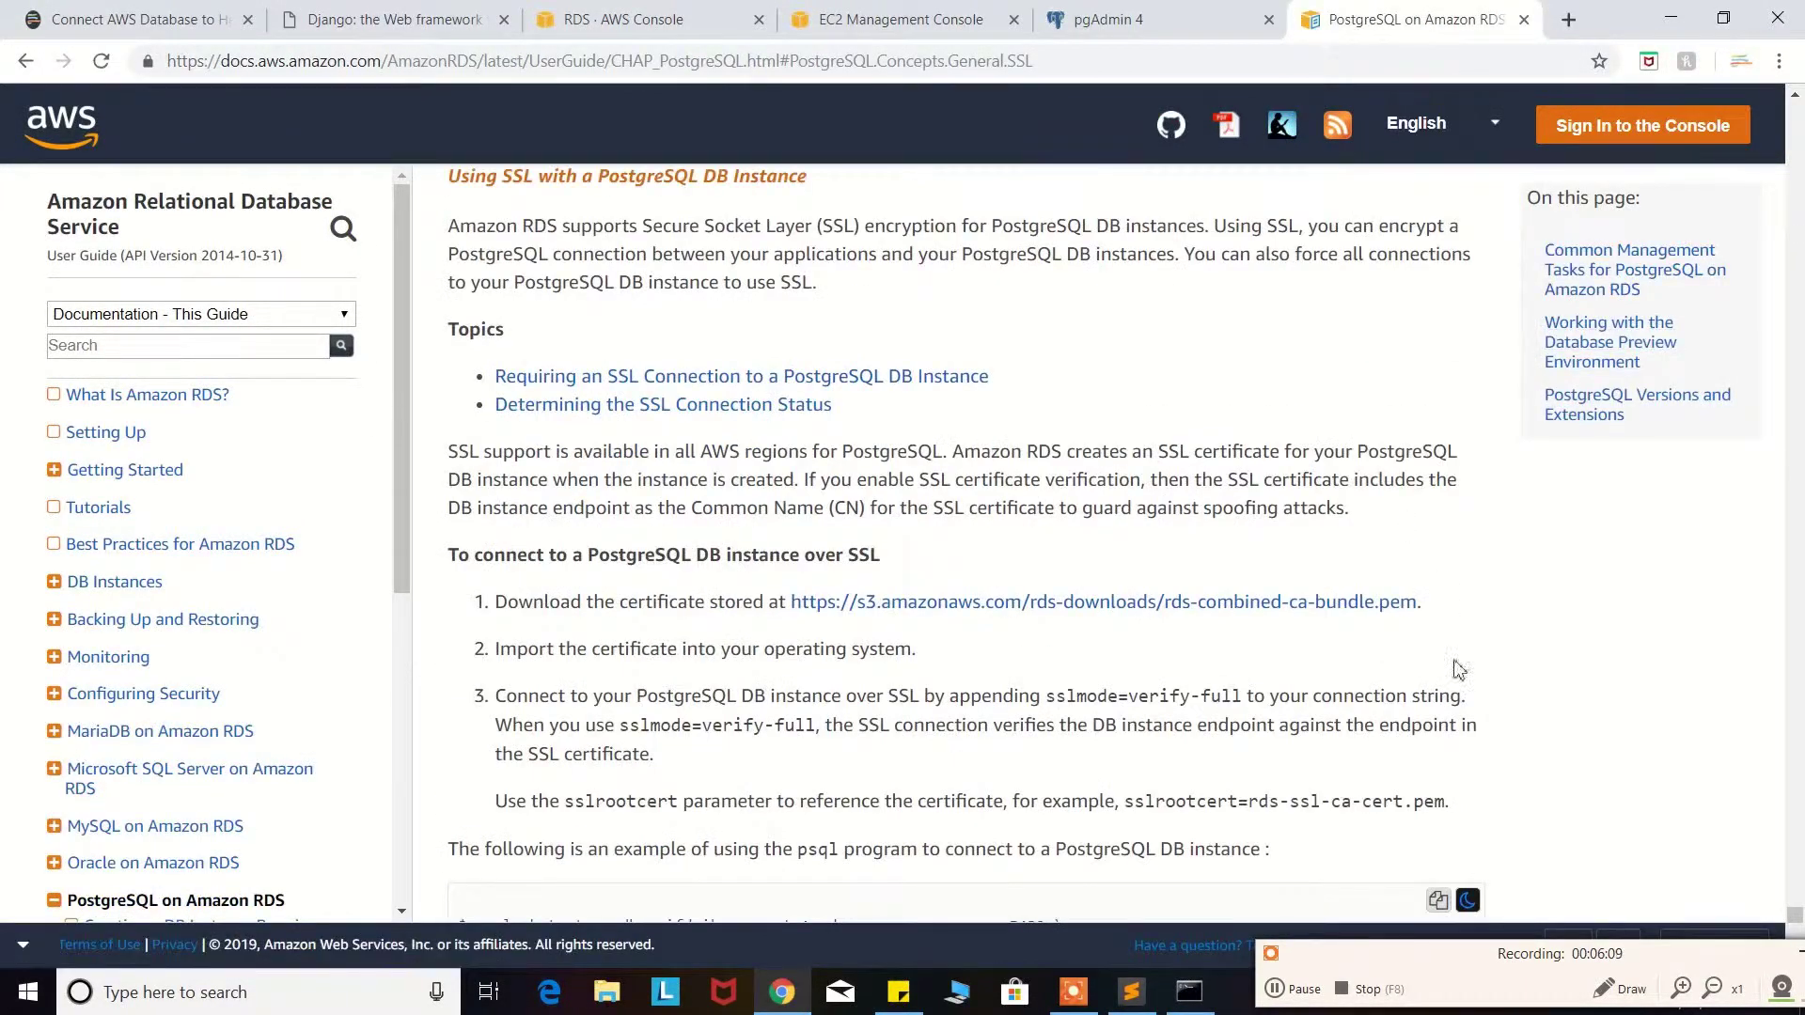
pyautogui.moveTo(518, 601); pyautogui.dragTo(786, 602)
pyautogui.click(882, 603)
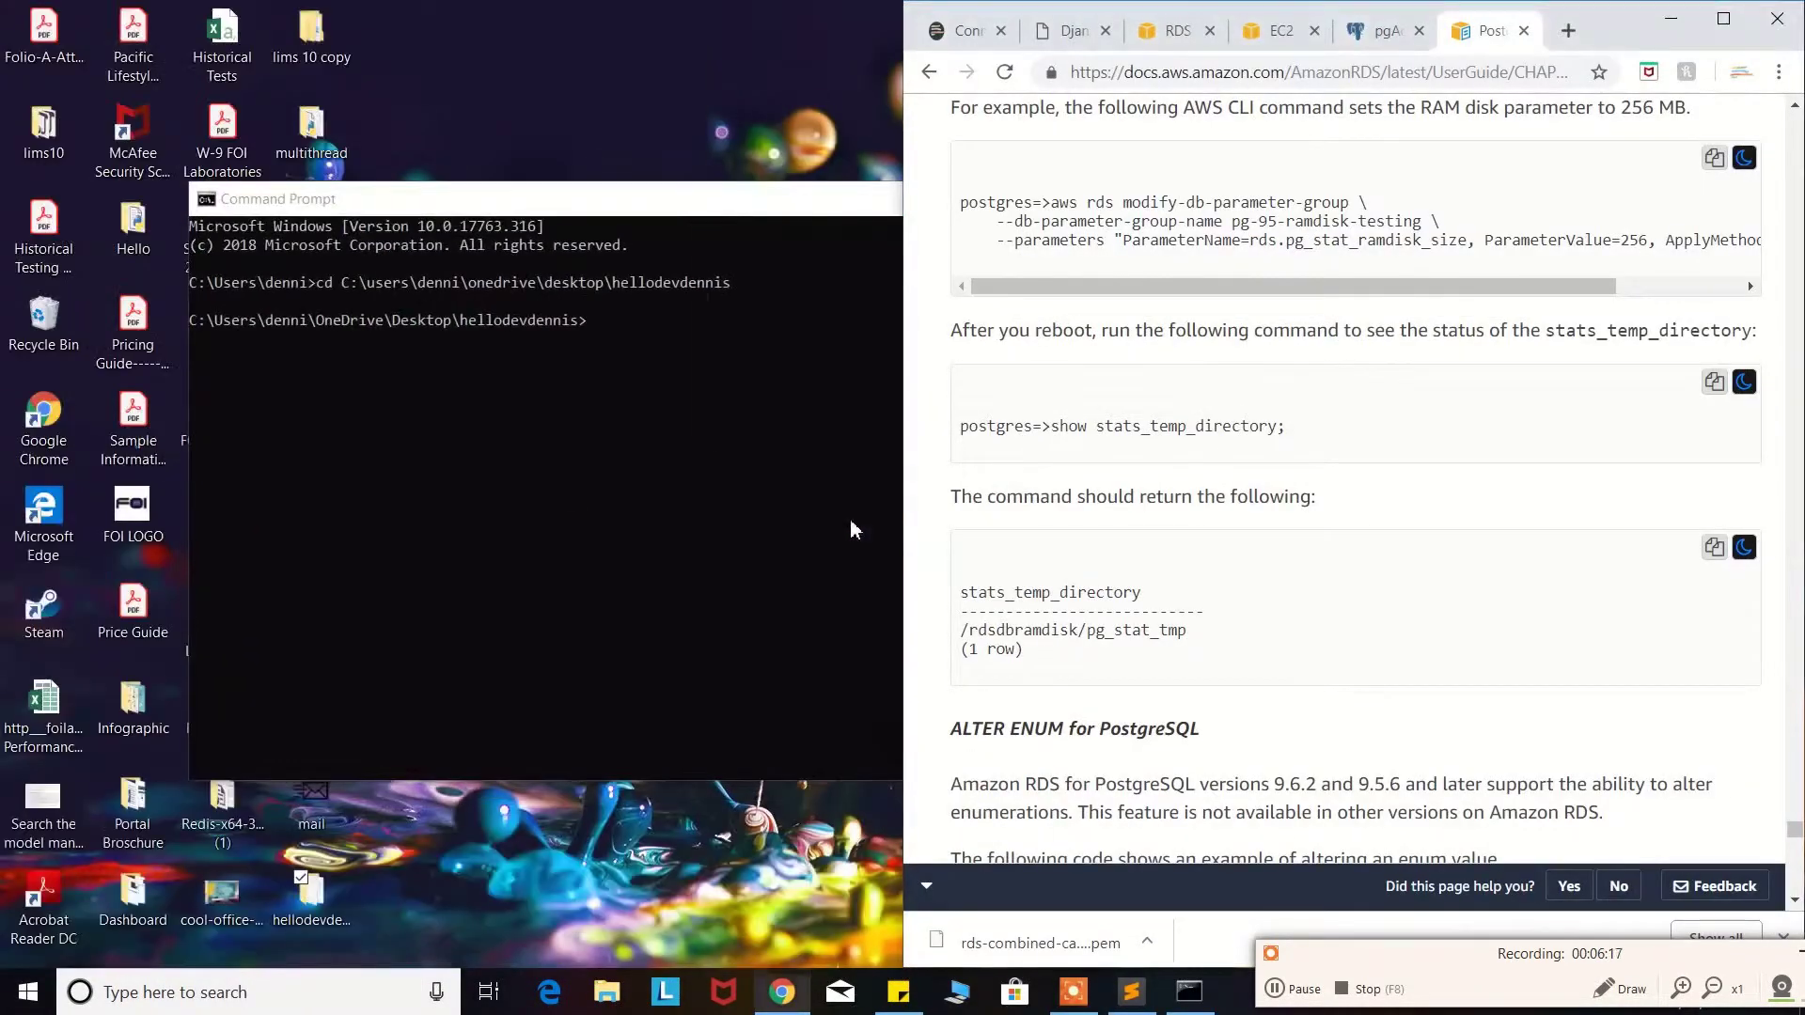
# Step: Move the downloaded certificate bundle into the hellodevdennis project folder and open it
pyautogui.doubleClick(310, 893)
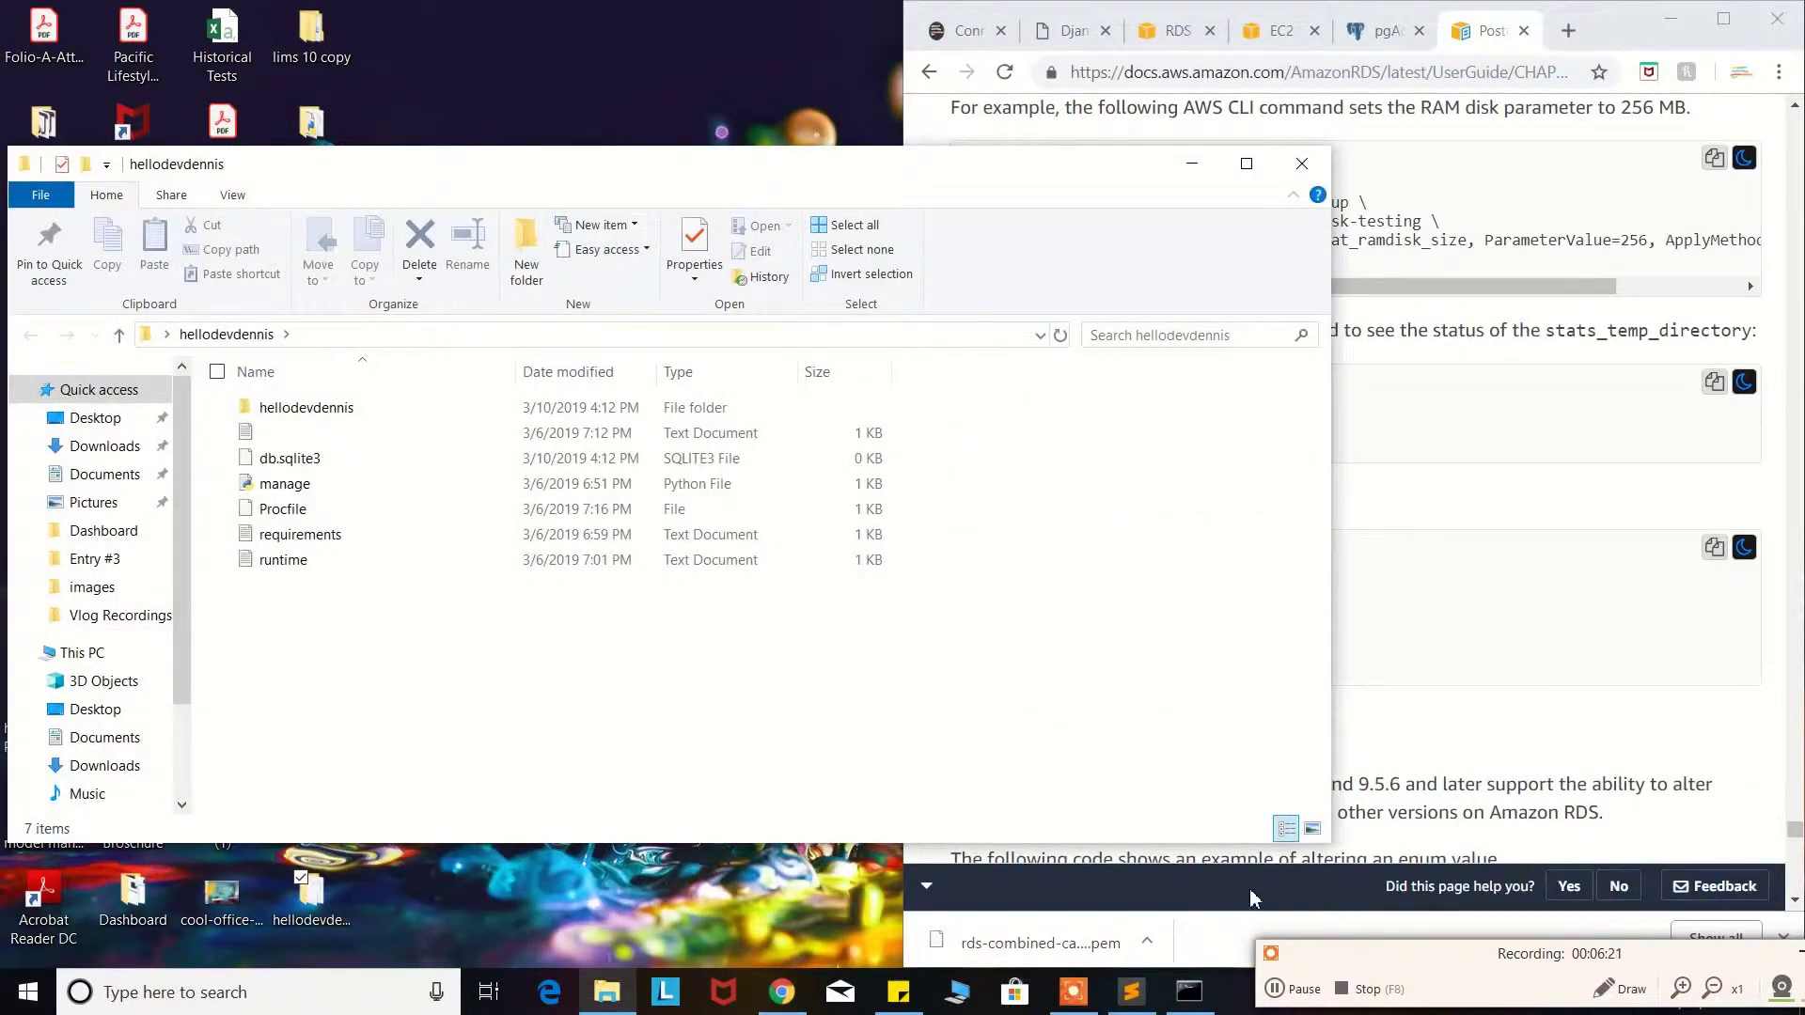
pyautogui.moveTo(1040, 943); pyautogui.dragTo(404, 630)
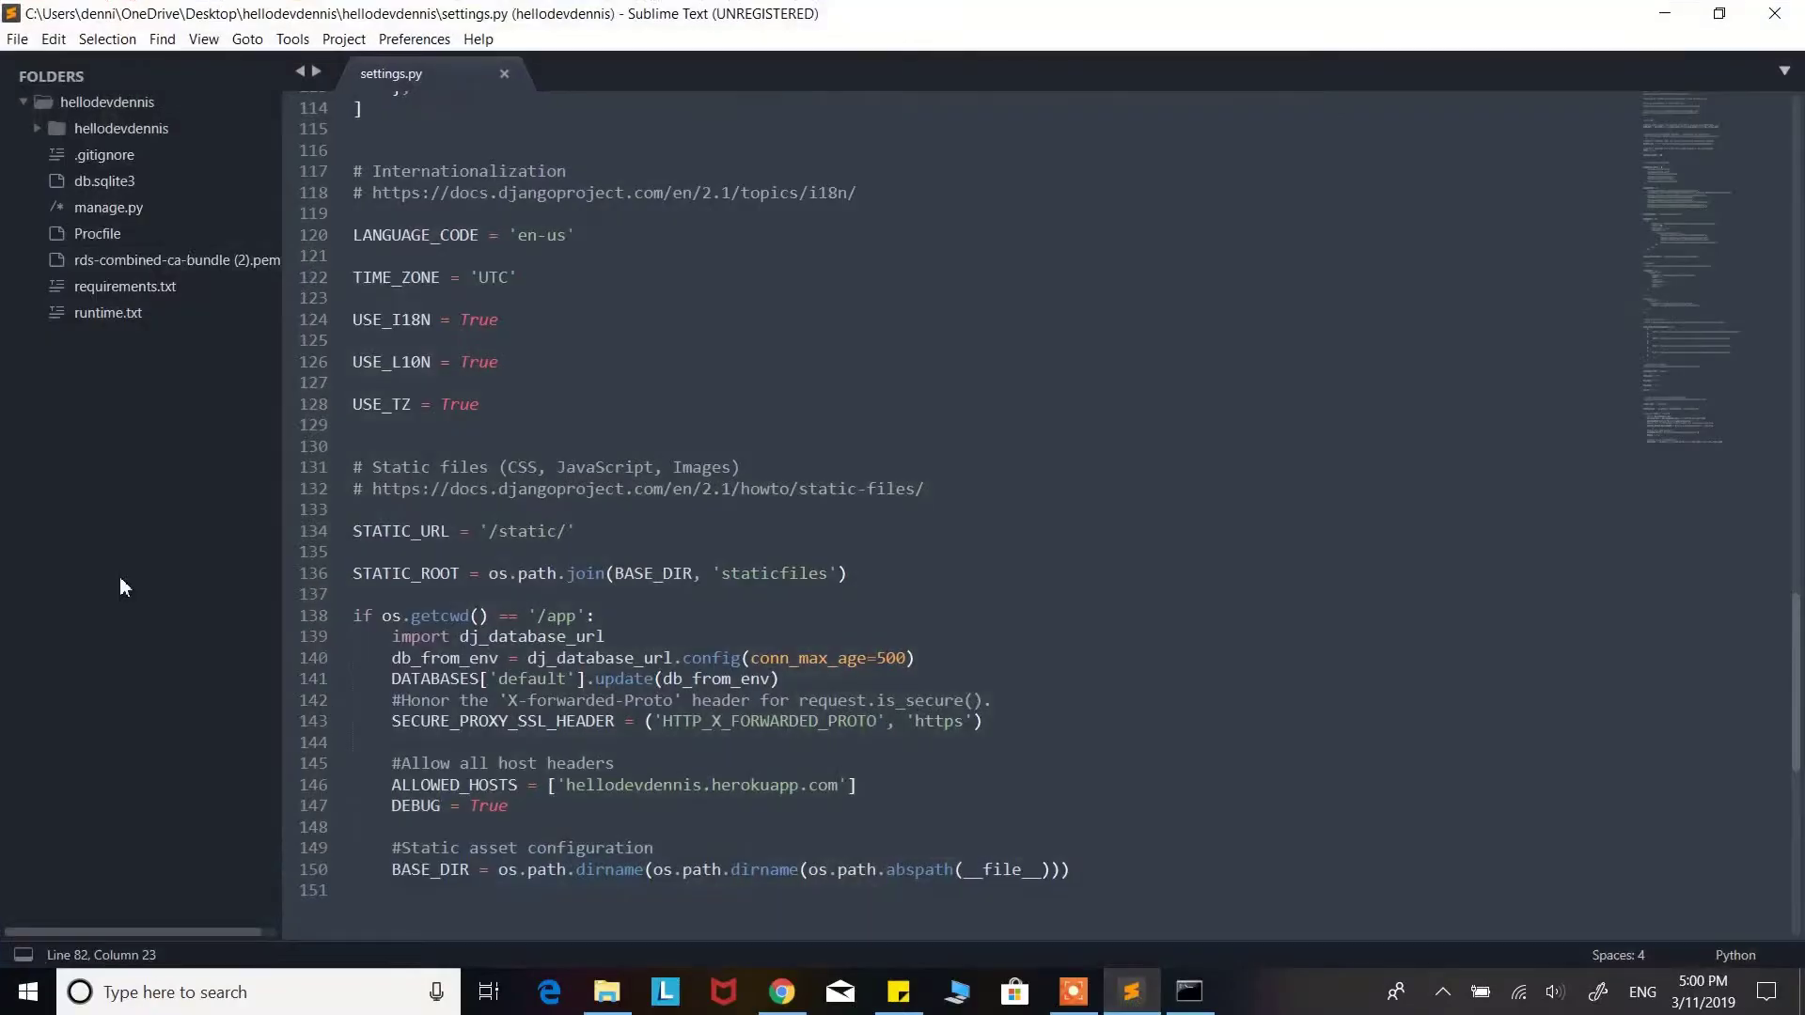
pyautogui.click(143, 261)
# Step: Rename it to root_cerificate.pem, then enter env\scripts\activate in Command Prompt
pyautogui.rightClick(143, 261)
pyautogui.click(156, 272)
pyautogui.write('r')
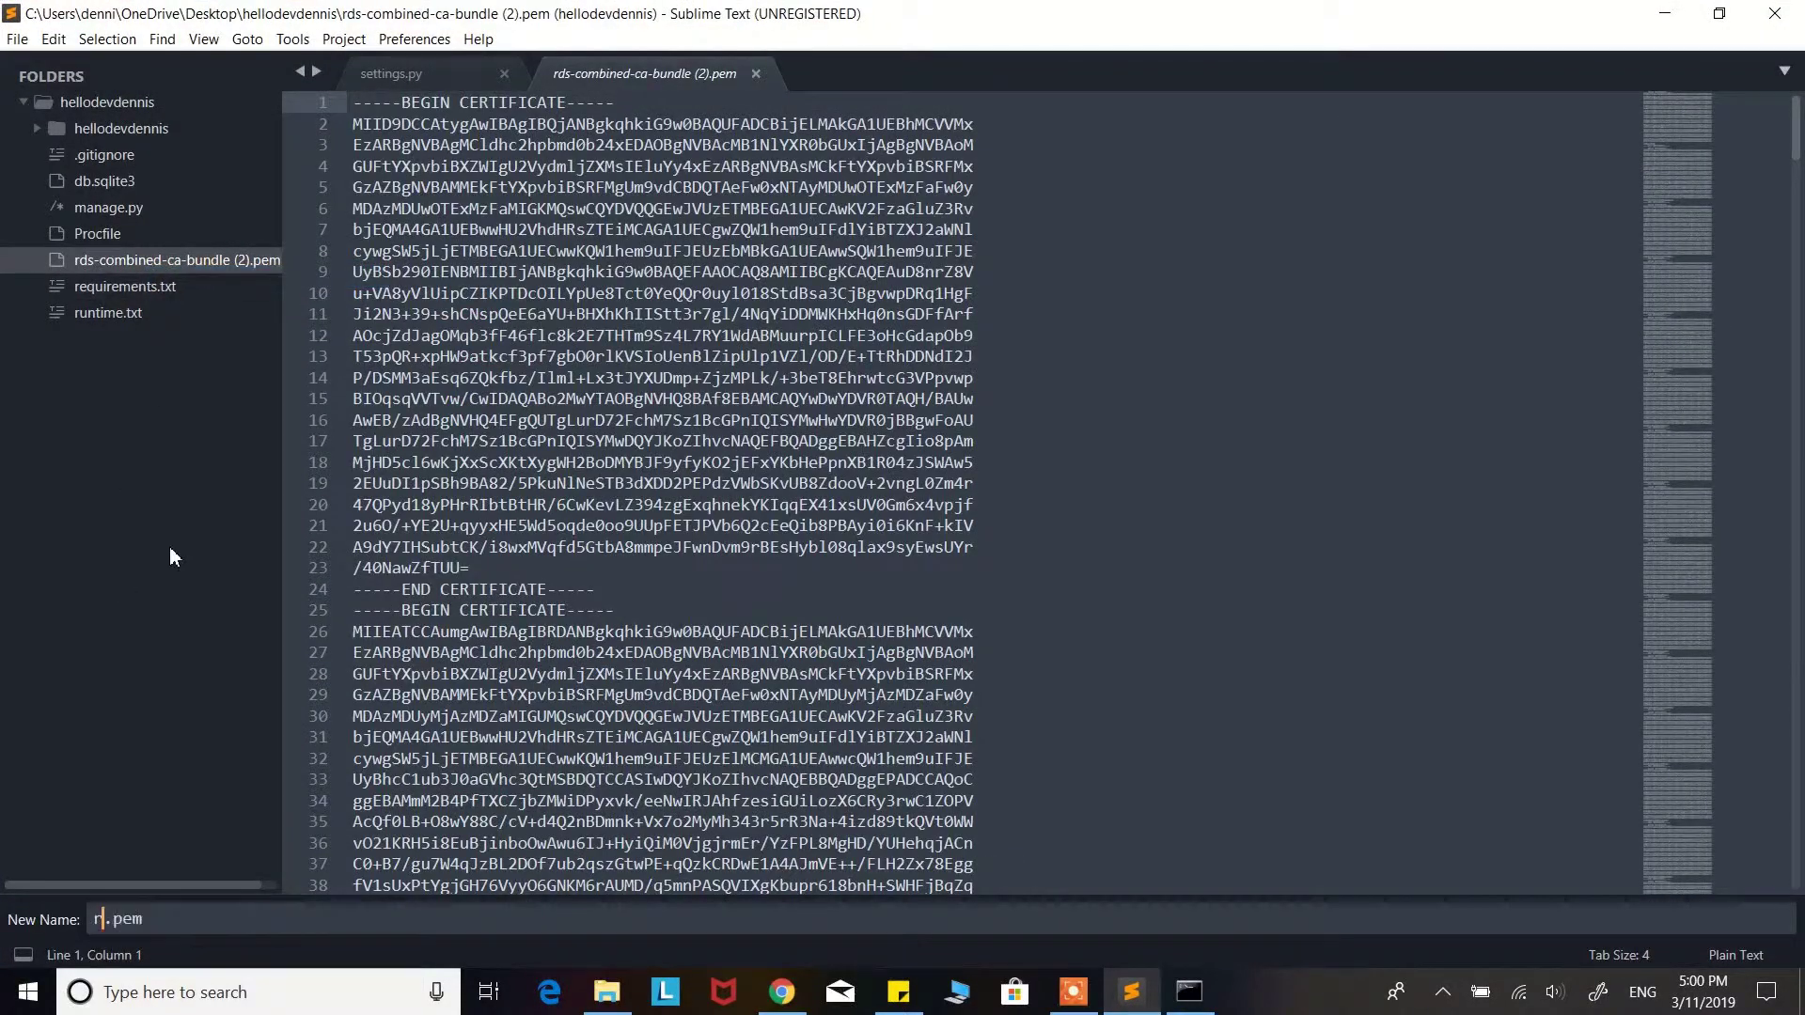
pyautogui.write('oot_cert')
pyautogui.press('Return')
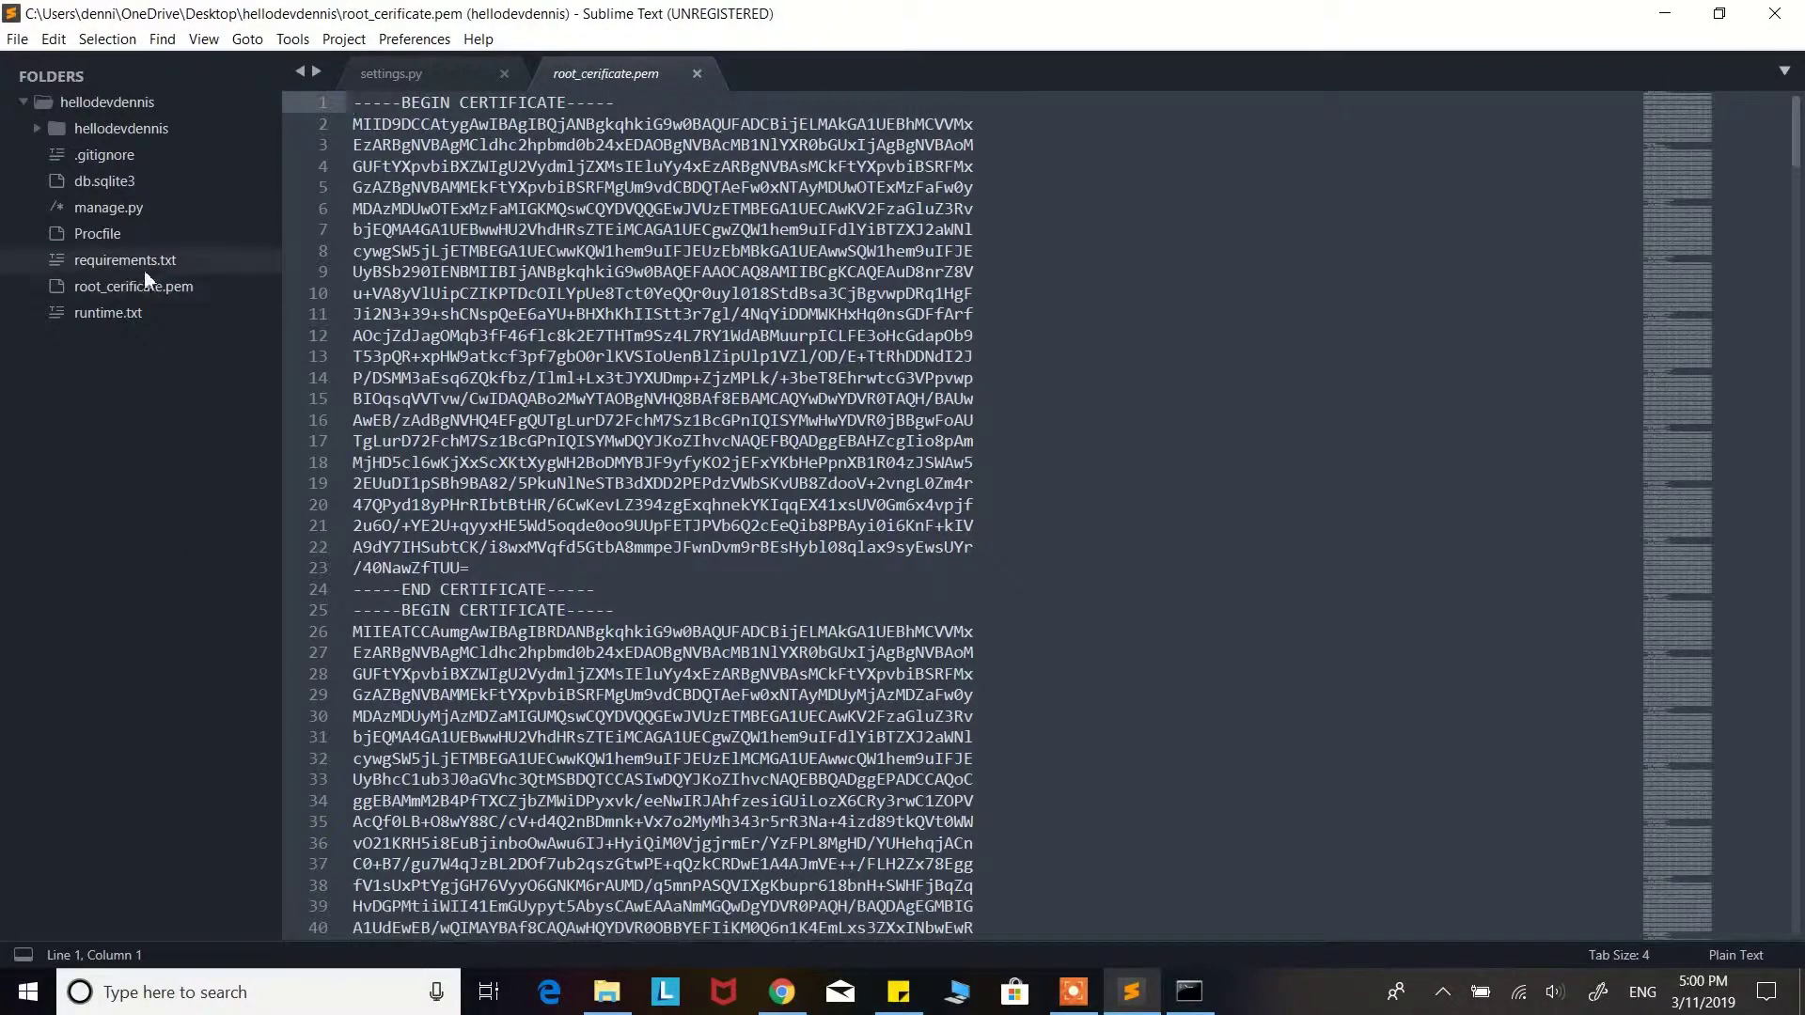
pyautogui.click(1188, 992)
pyautogui.write('en')
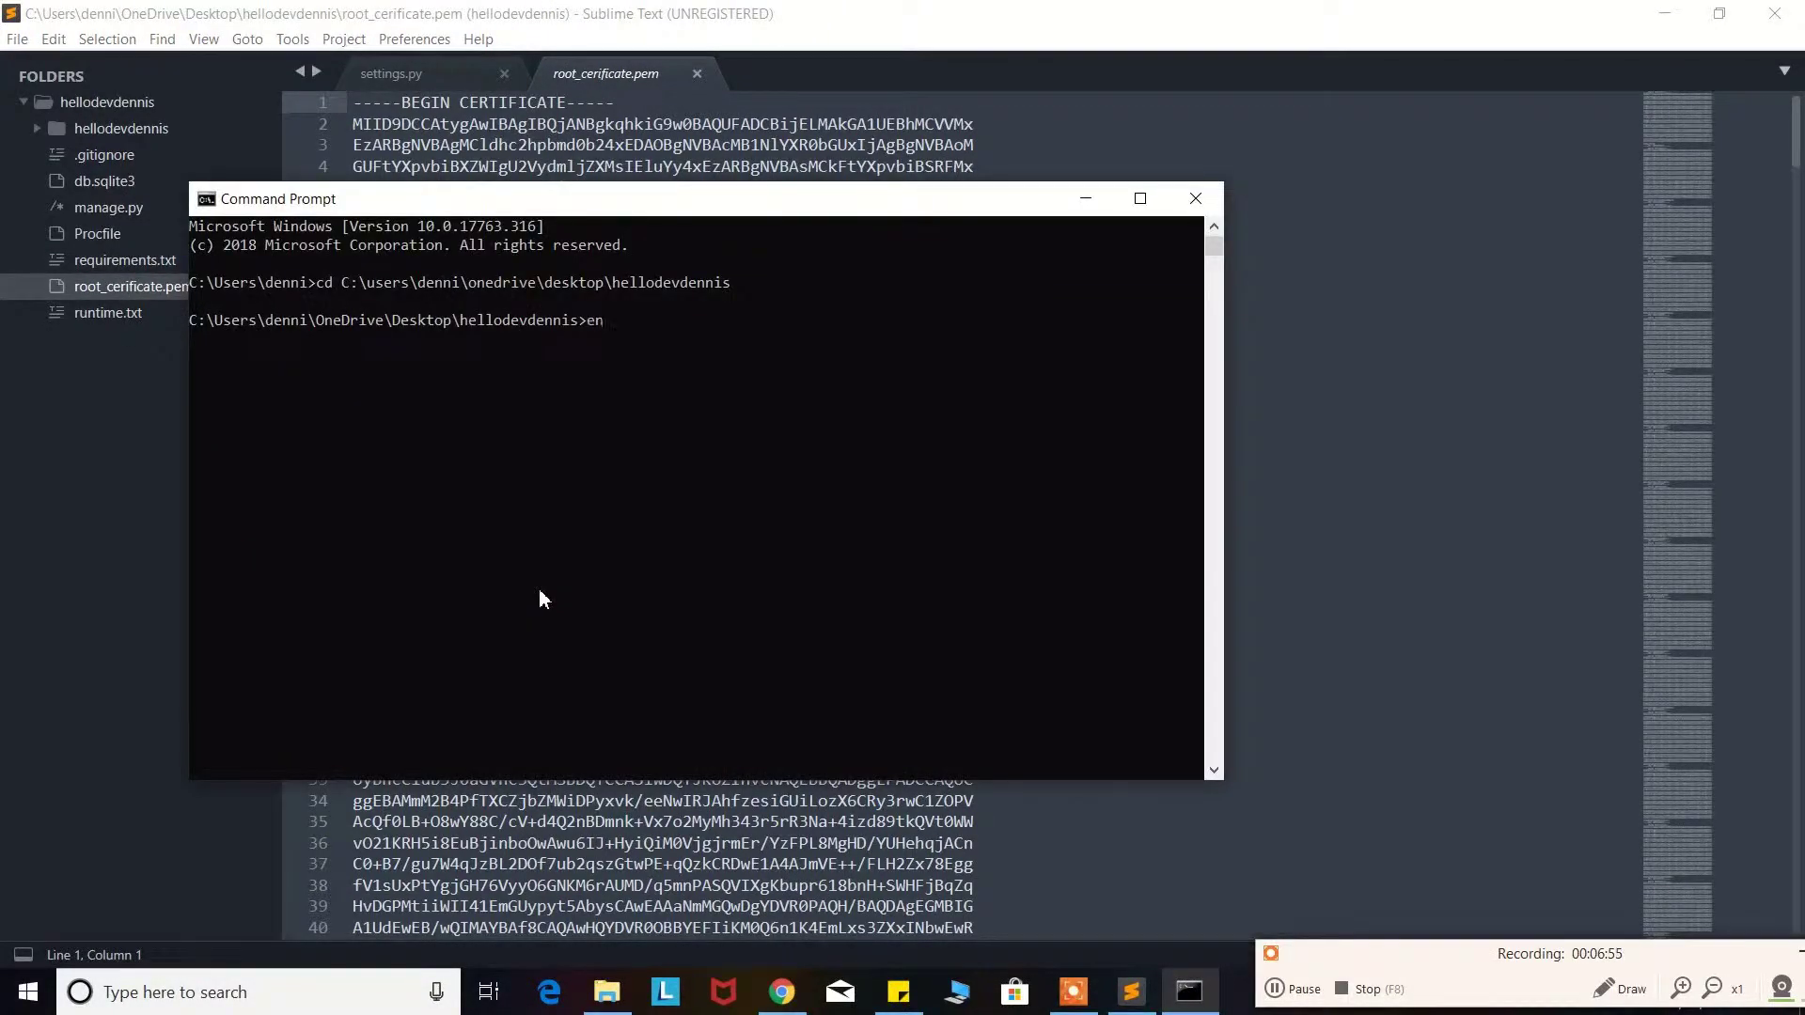
pyautogui.write('v\\scripts\\activate')
# Step: Activate the virtual environment, reinitialise the git repository and stage all changed files
pyautogui.press('Return')
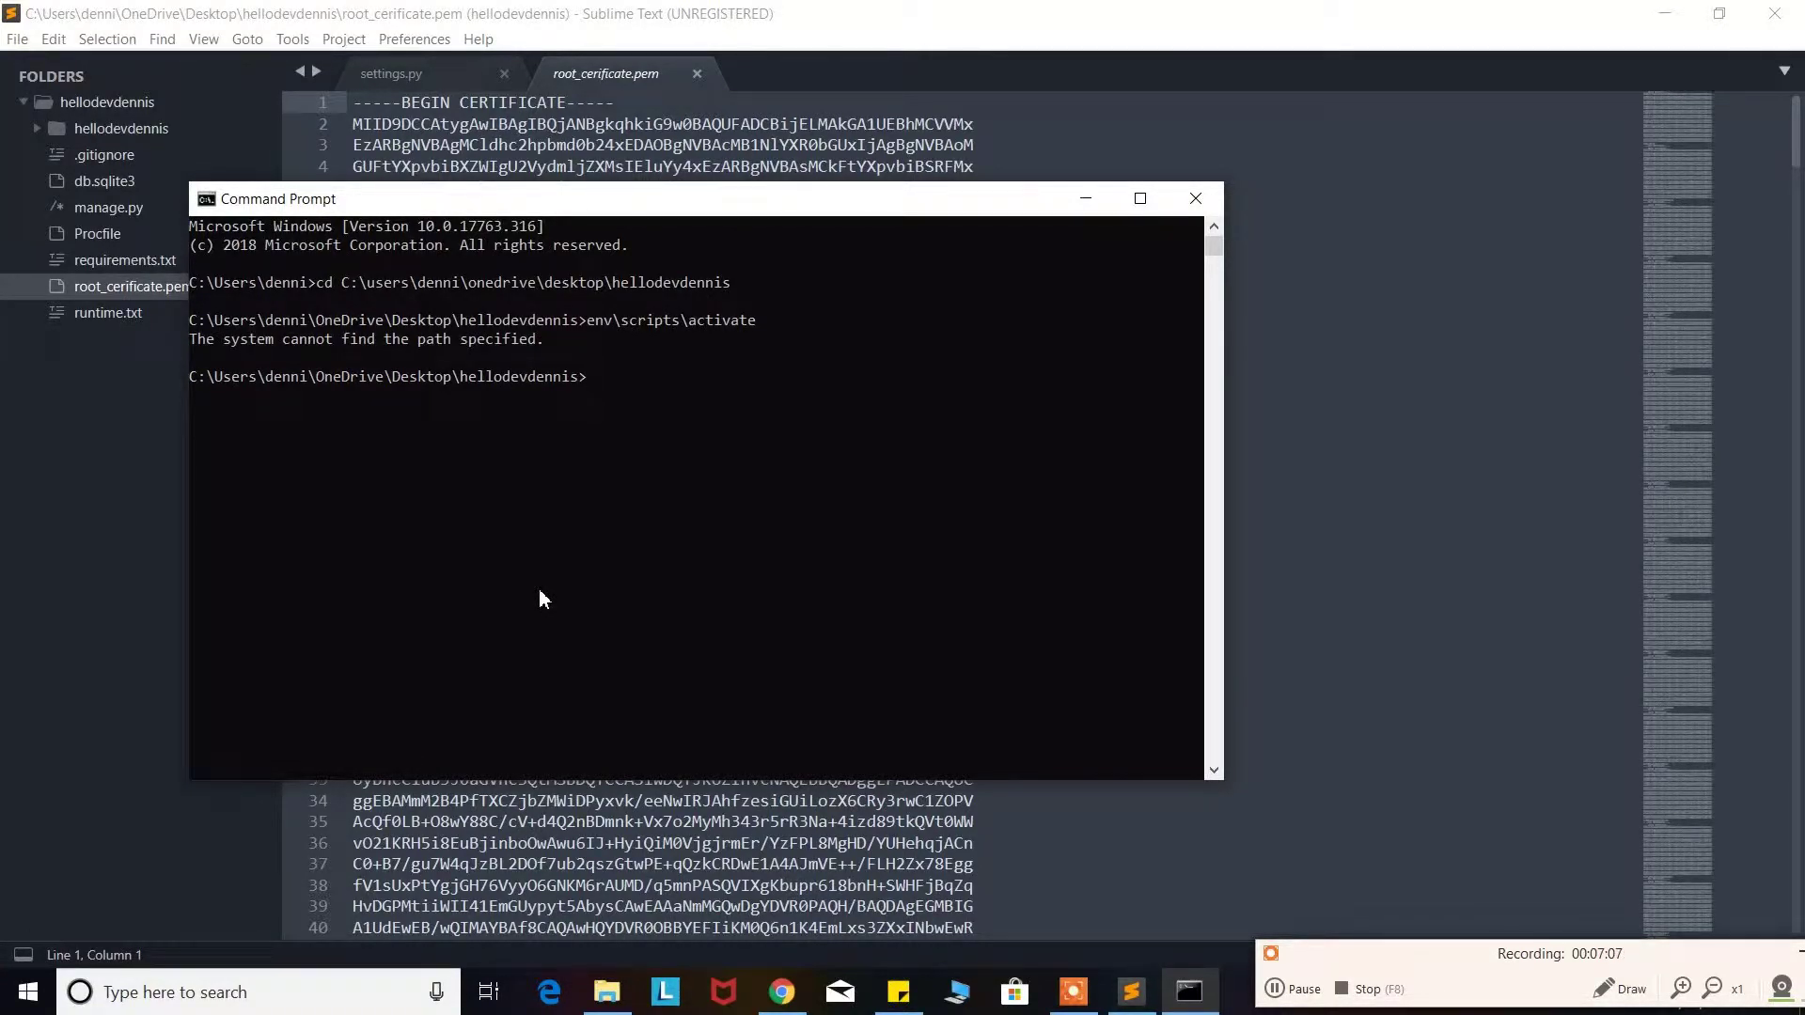
pyautogui.write('git init')
pyautogui.press('Return')
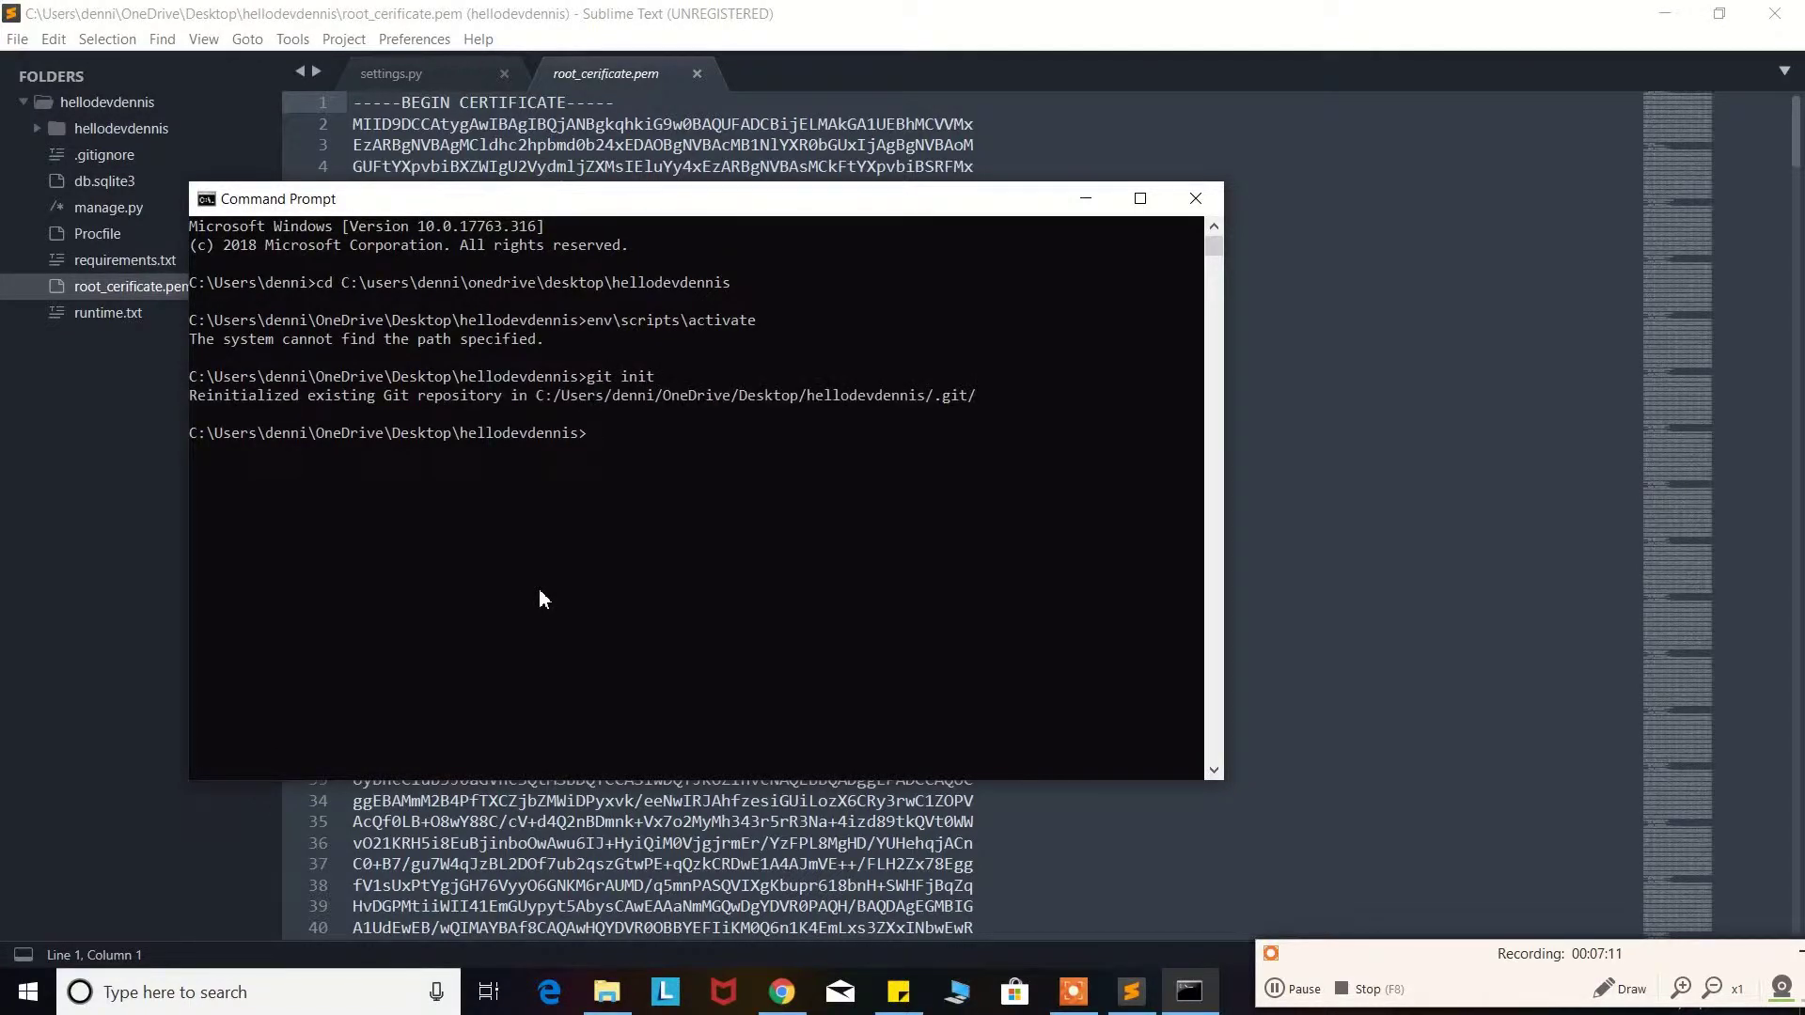
pyautogui.write('git status')
pyautogui.press('Return')
pyautogui.write('git add')
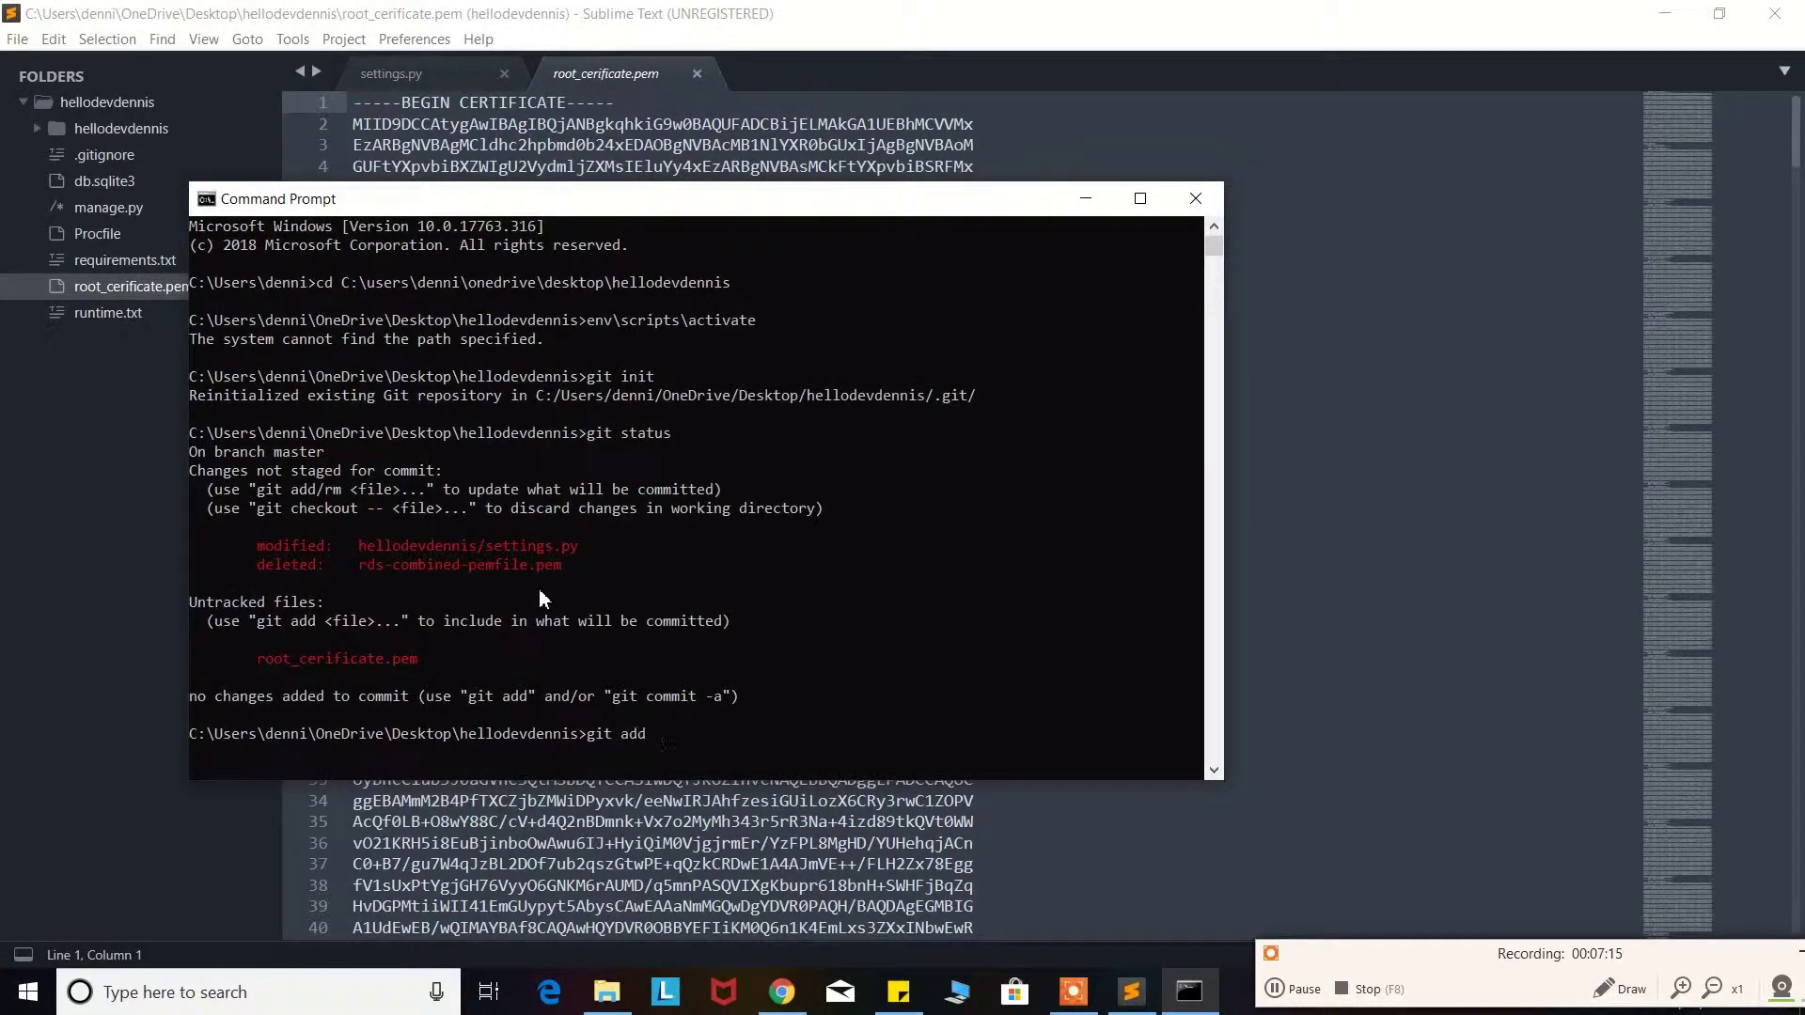
pyautogui.write(' .')
pyautogui.press('Return')
pyautogui.write('git status')
pyautogui.press('Return')
# Step: Commit with message "added root certificate" and push to heroku master to deploy
pyautogui.write('git ')
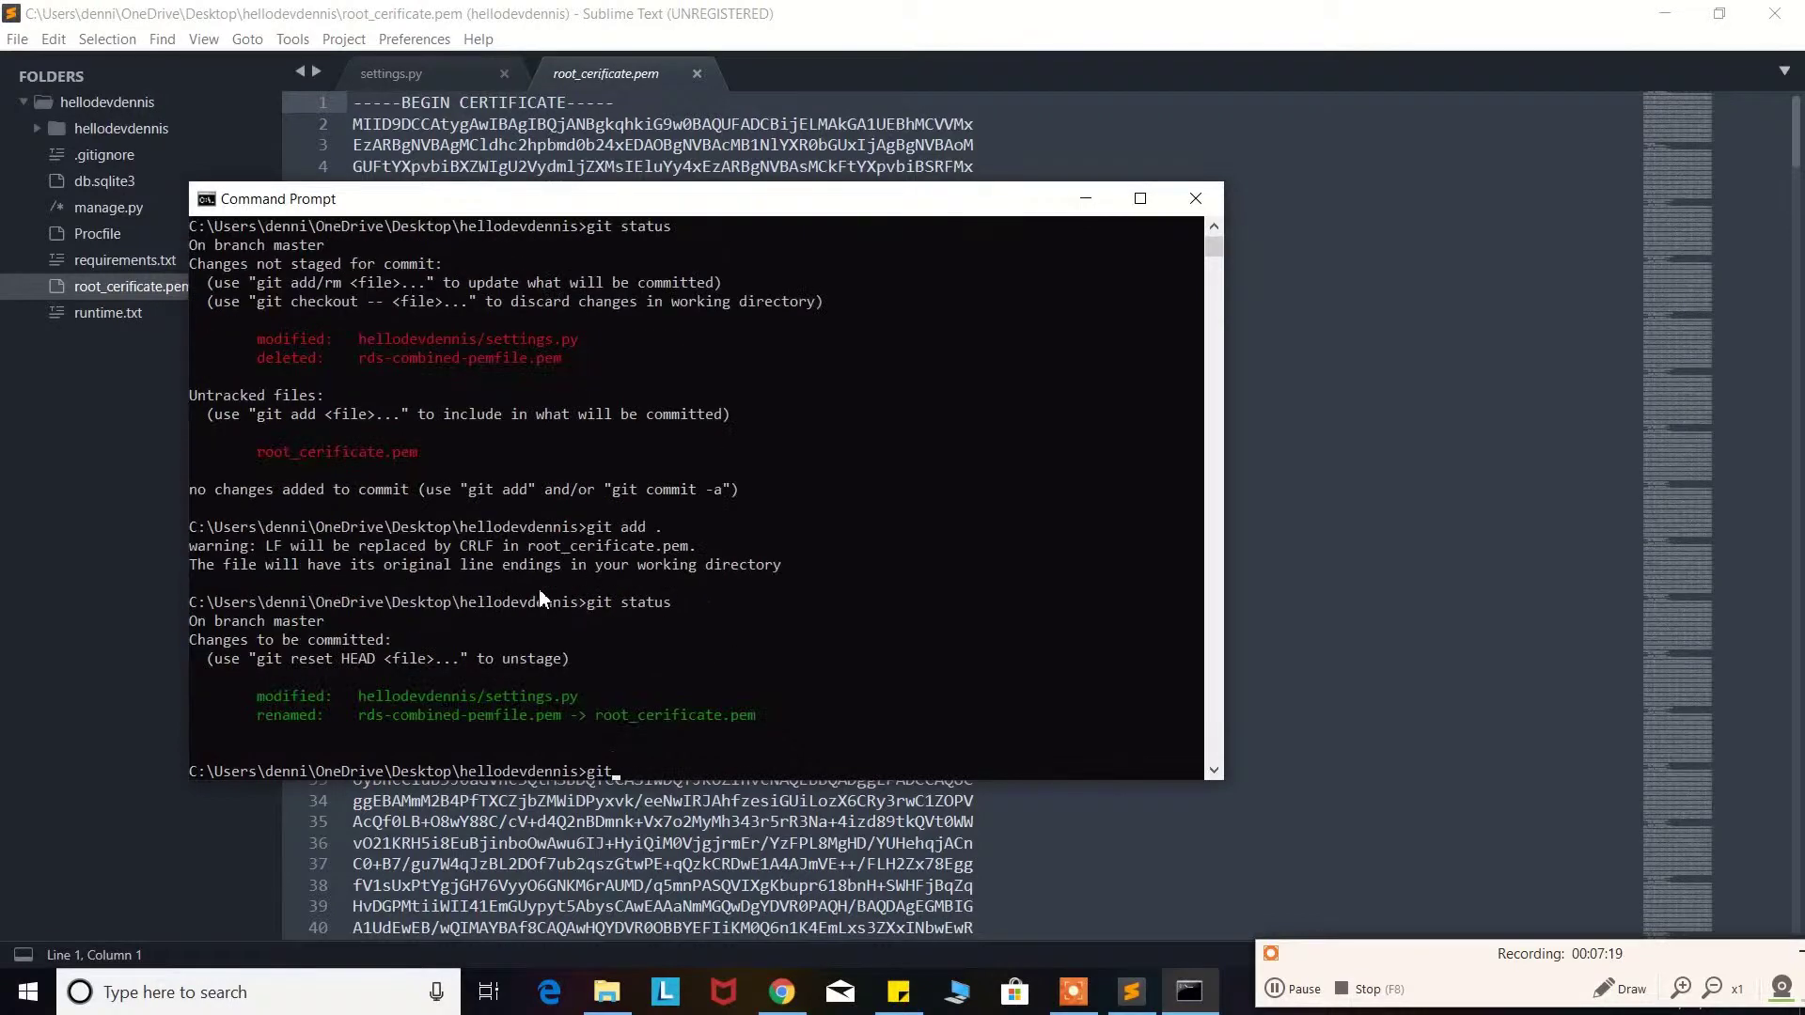
pyautogui.write('commit -m""')
pyautogui.press('Left')
pyautogui.write('added root certific')
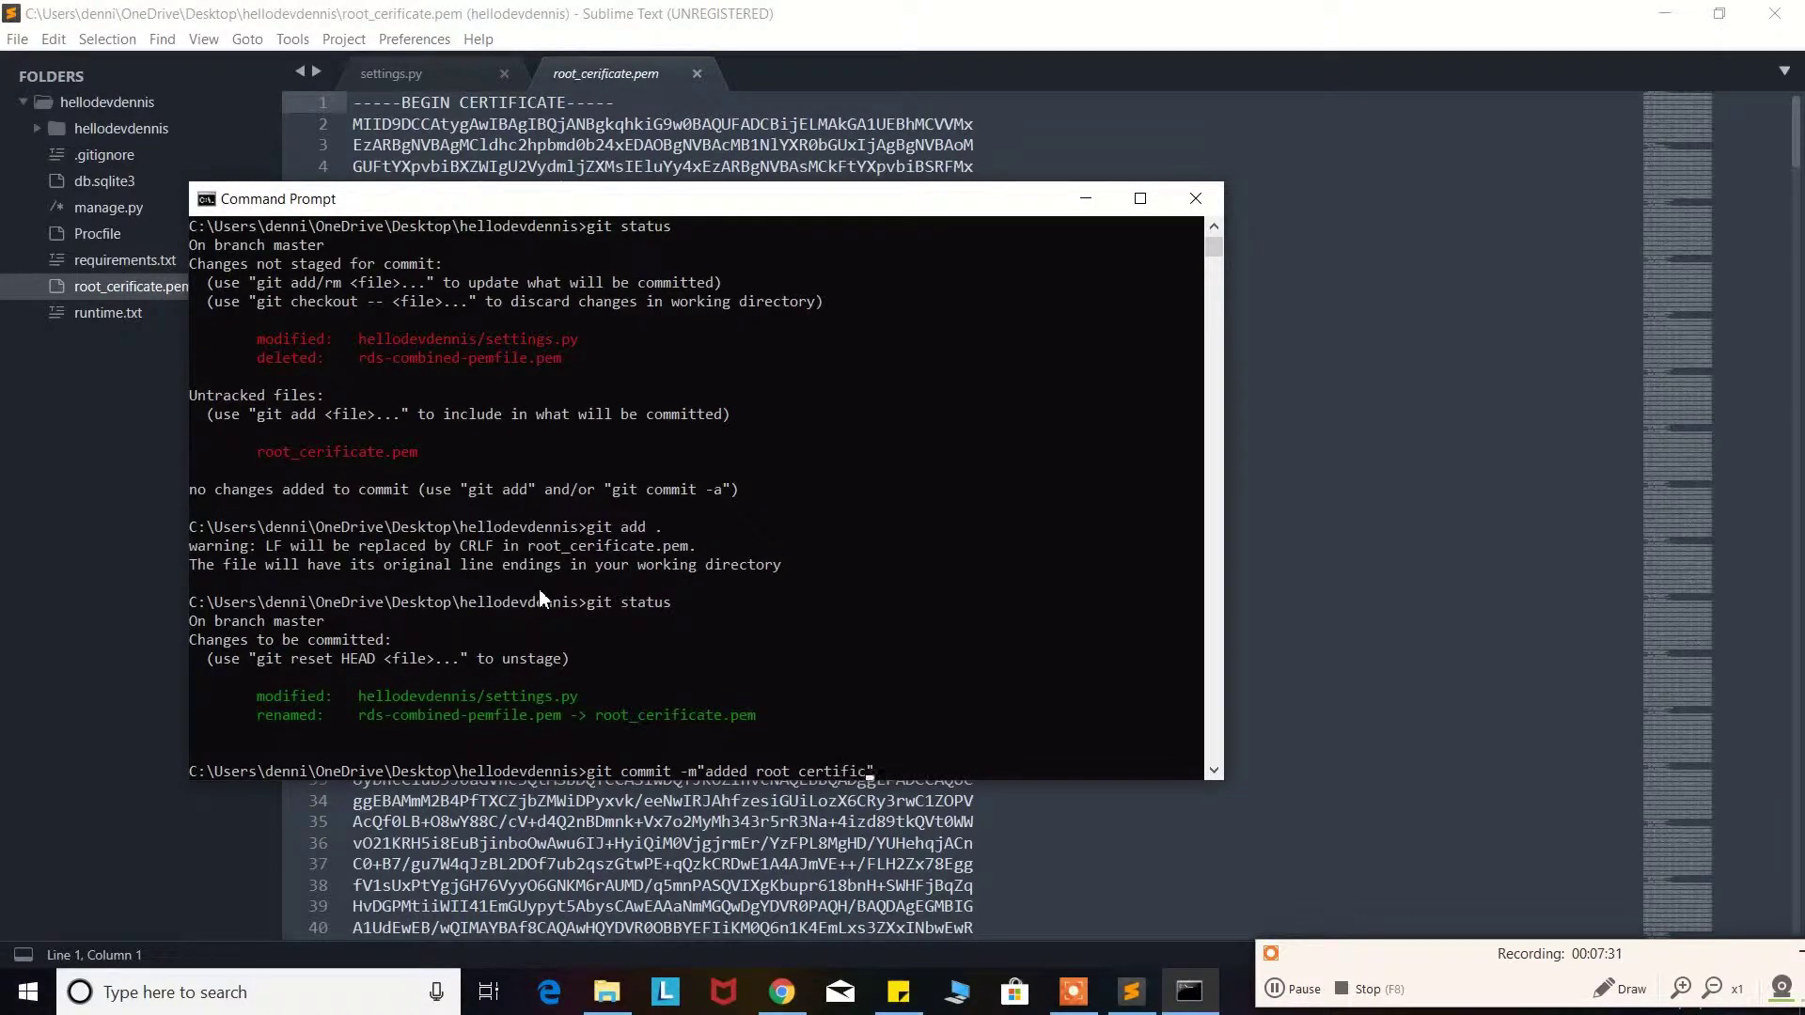
pyautogui.write('ate')
pyautogui.press('Return')
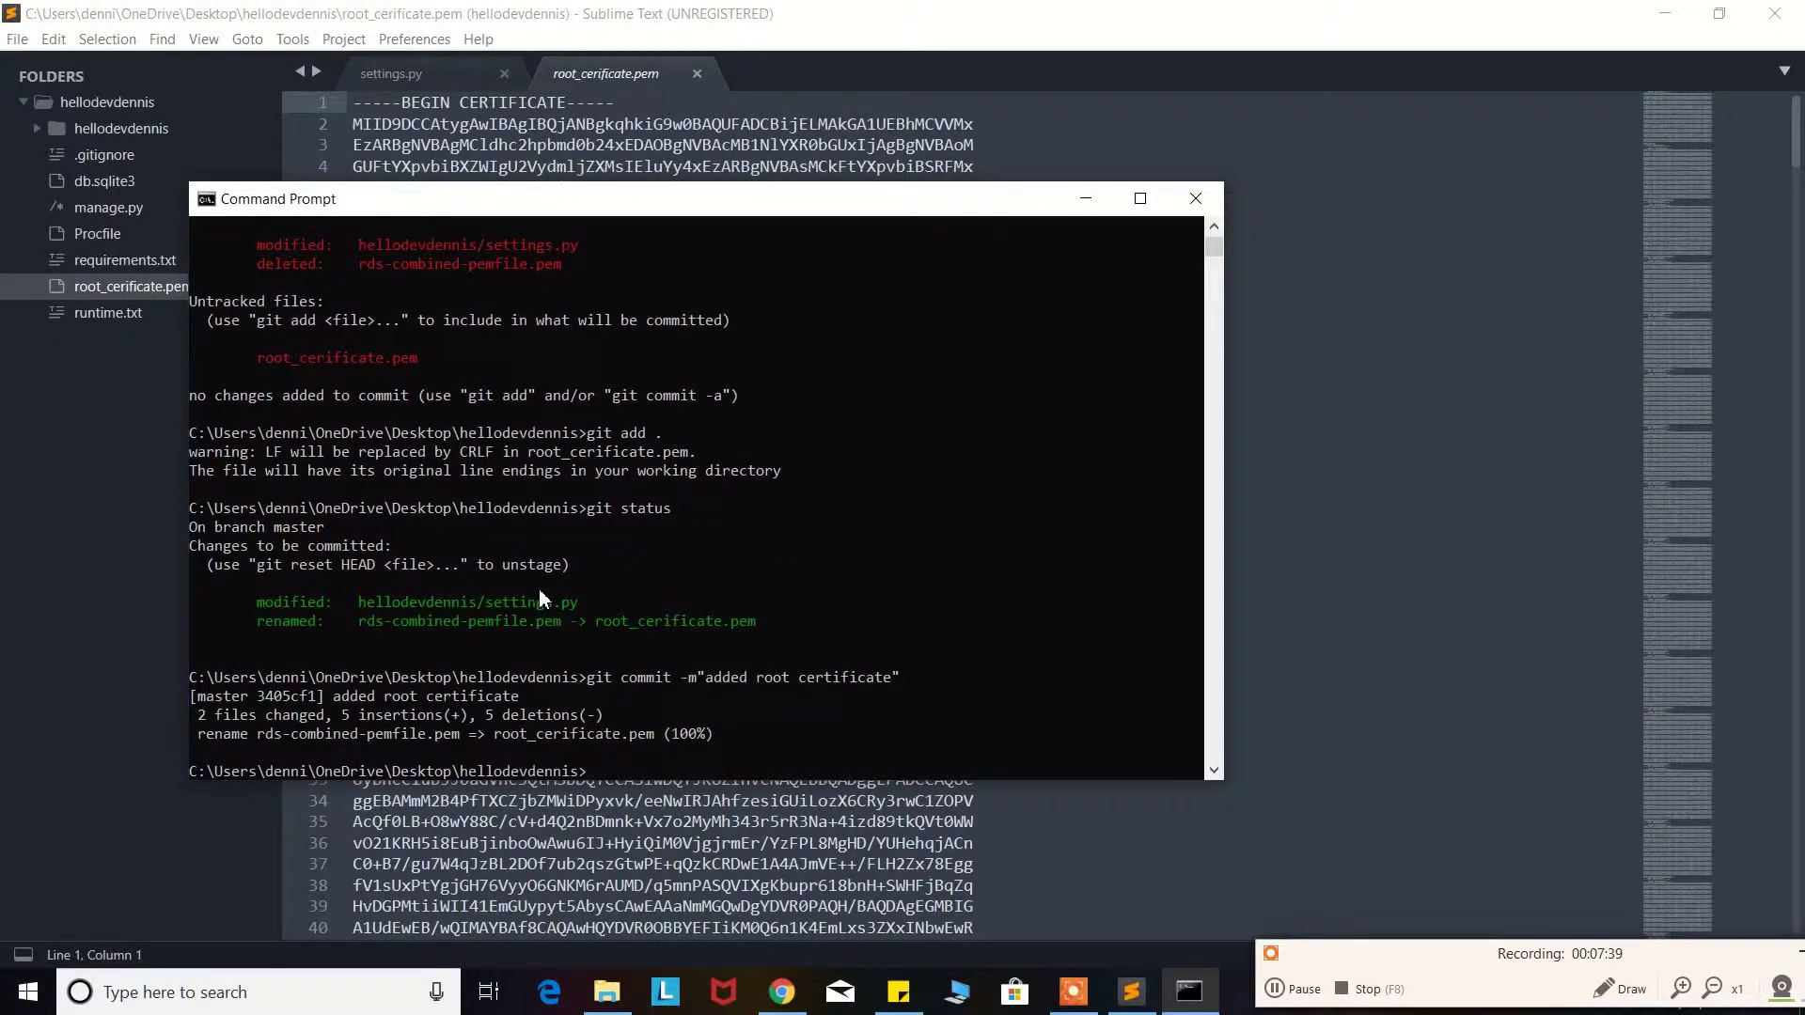
pyautogui.write('git push heroku master')
pyautogui.press('Return')
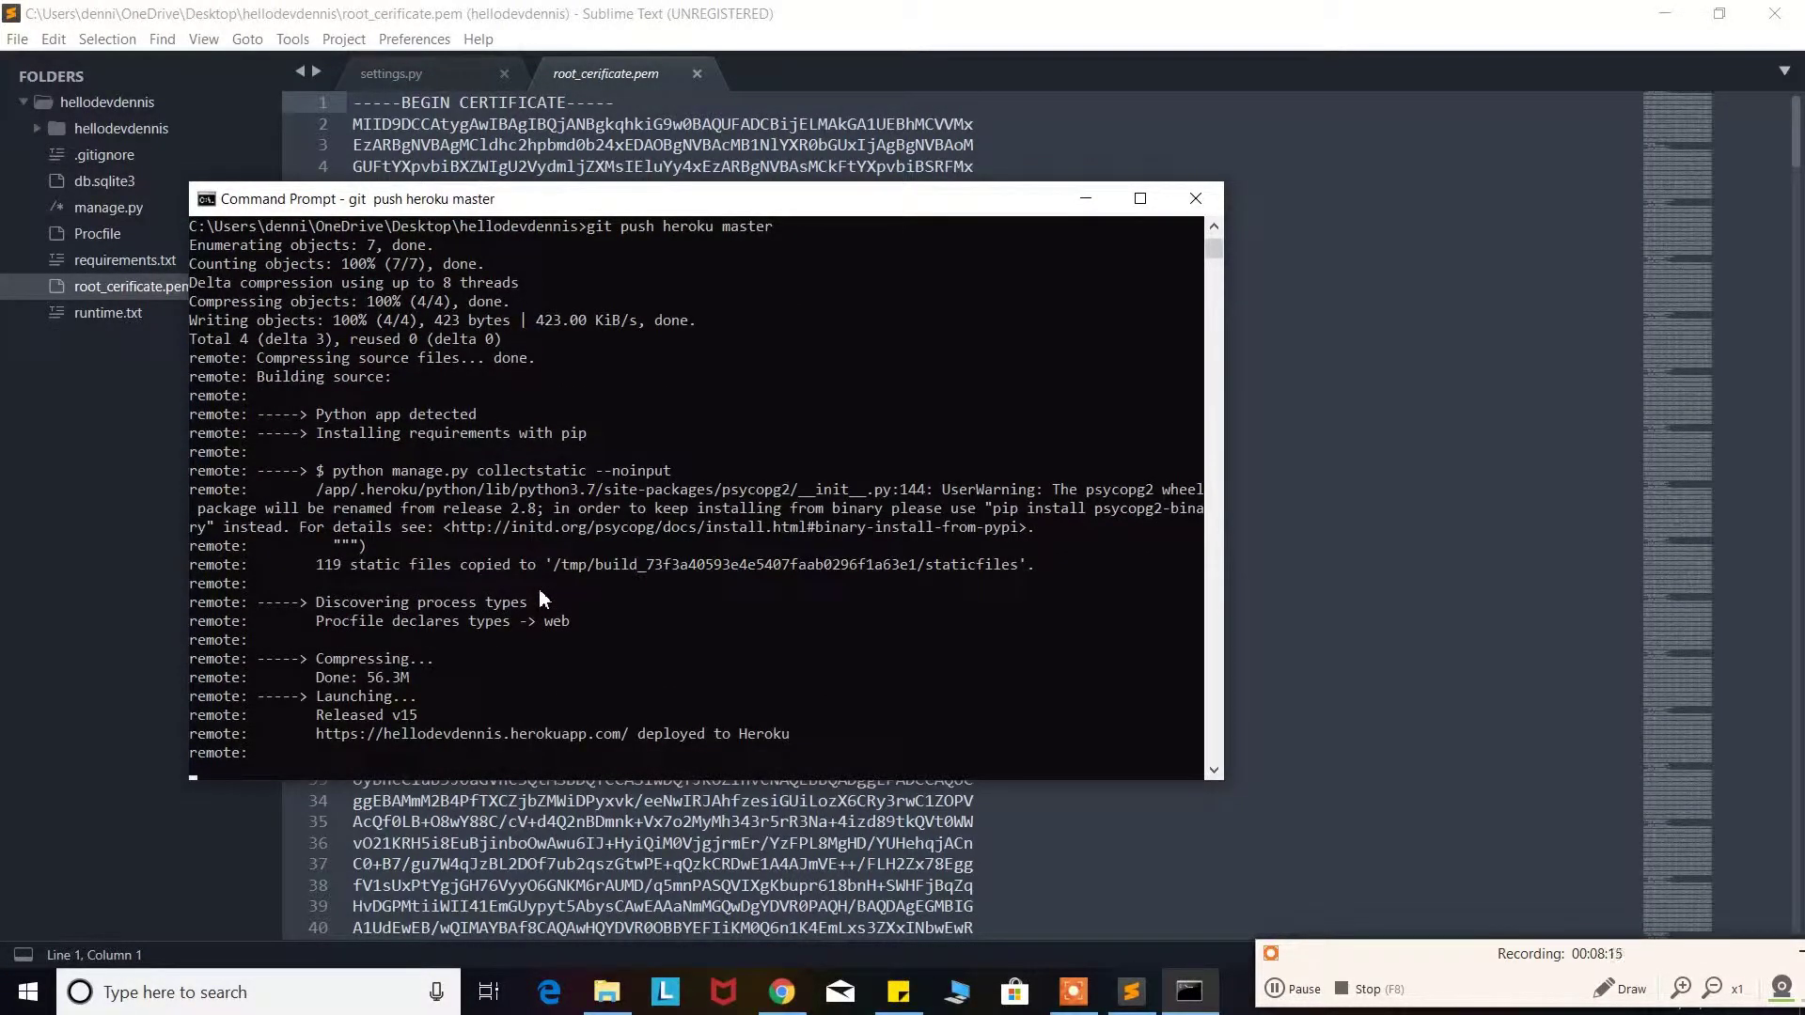
pyautogui.click(781, 992)
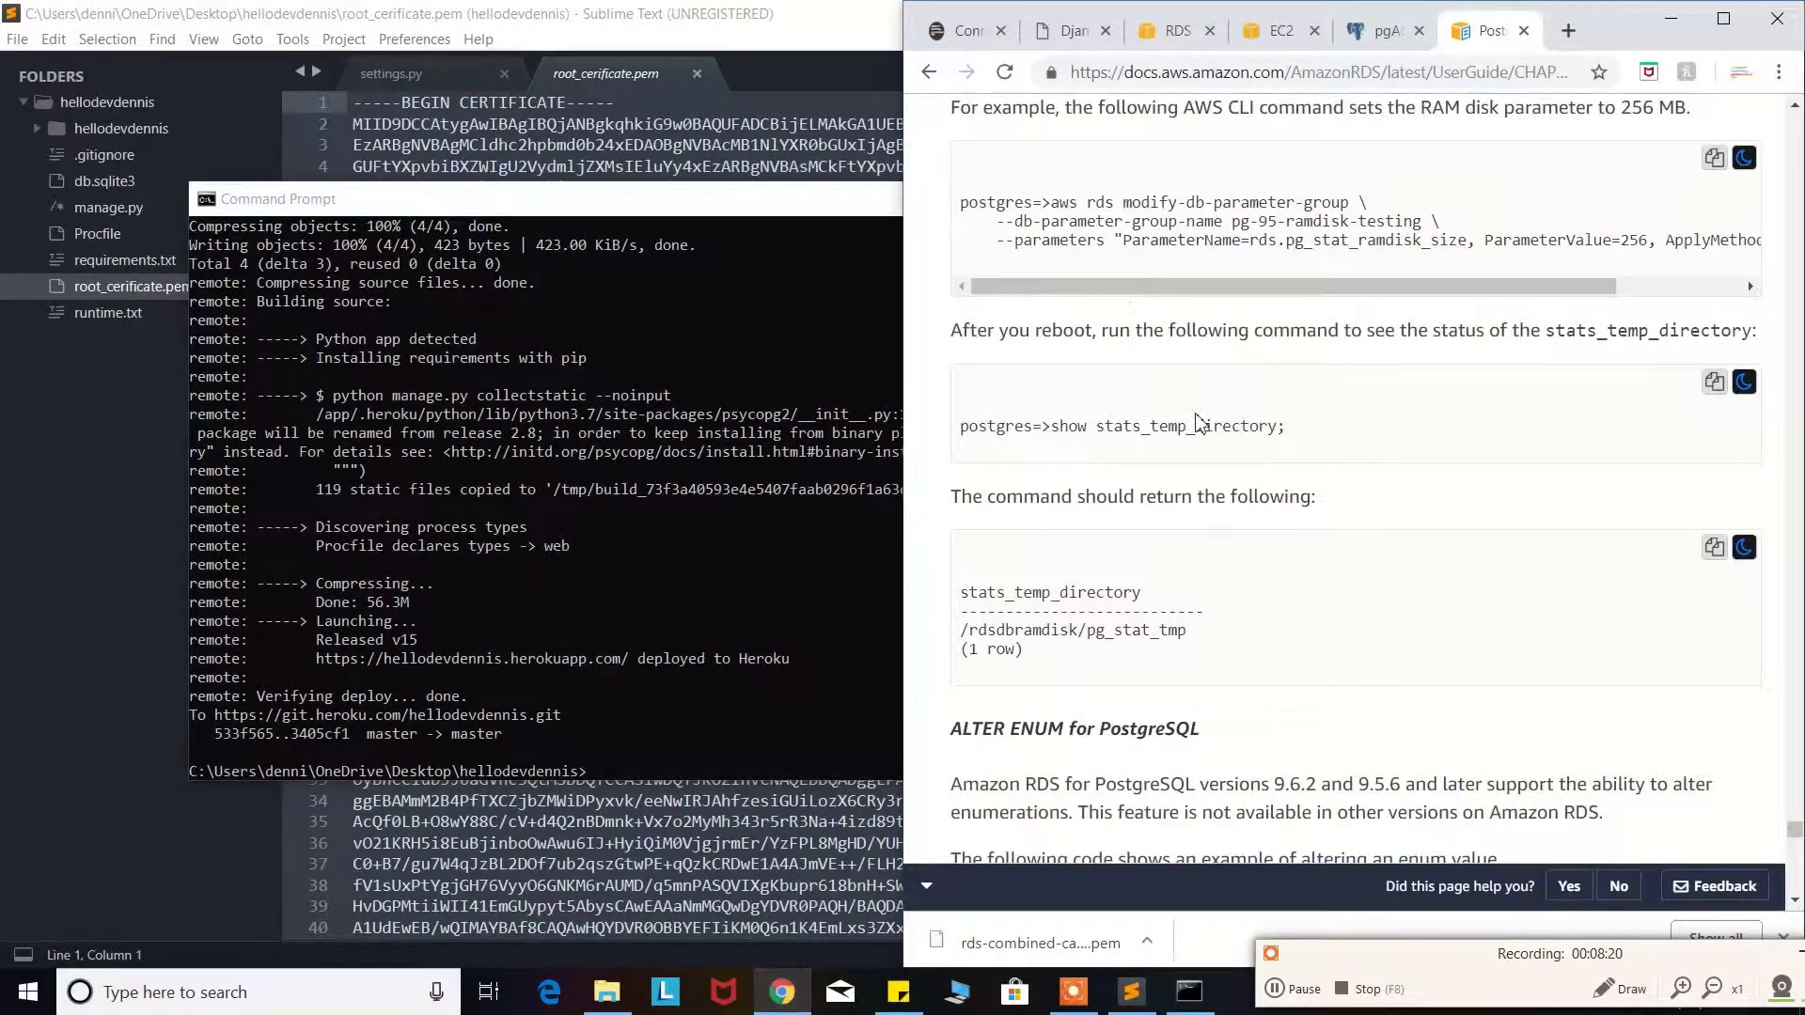
# Step: Open the hellodevdennis app in the Heroku Dashboard and reveal its config vars
pyautogui.click(1723, 19)
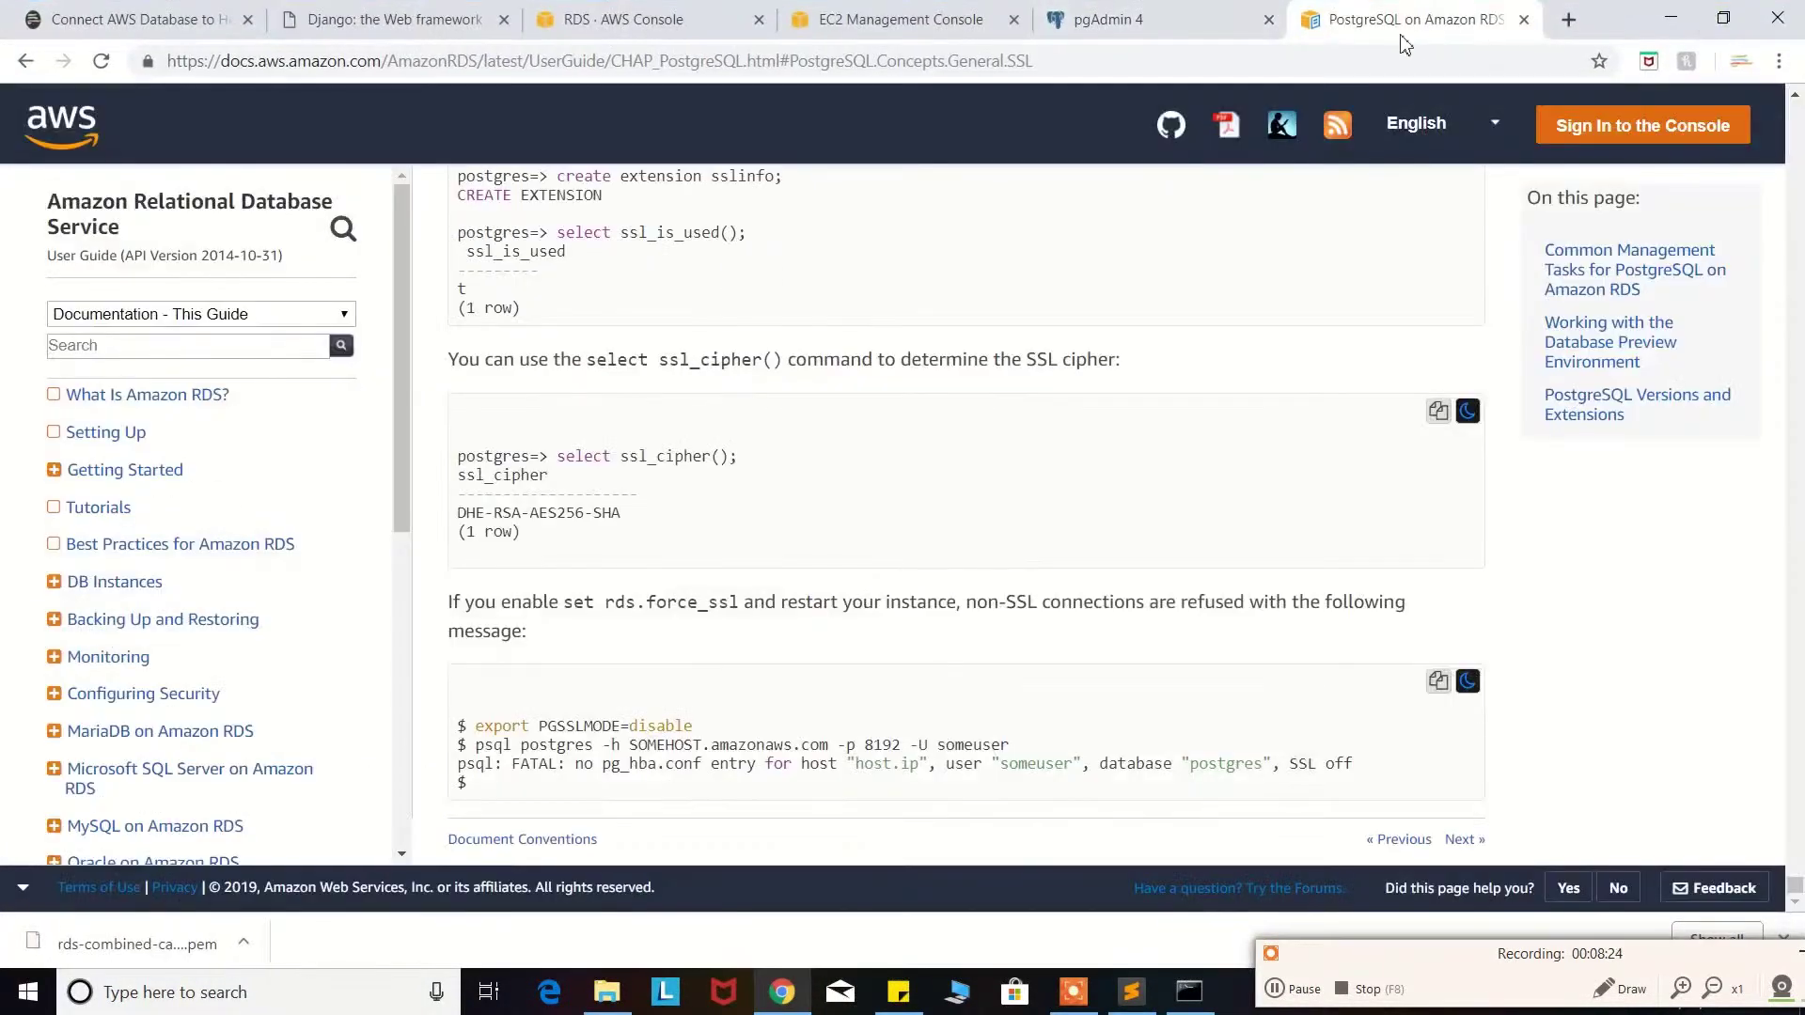
pyautogui.click(1369, 62)
pyautogui.write('heroku')
pyautogui.press('Return')
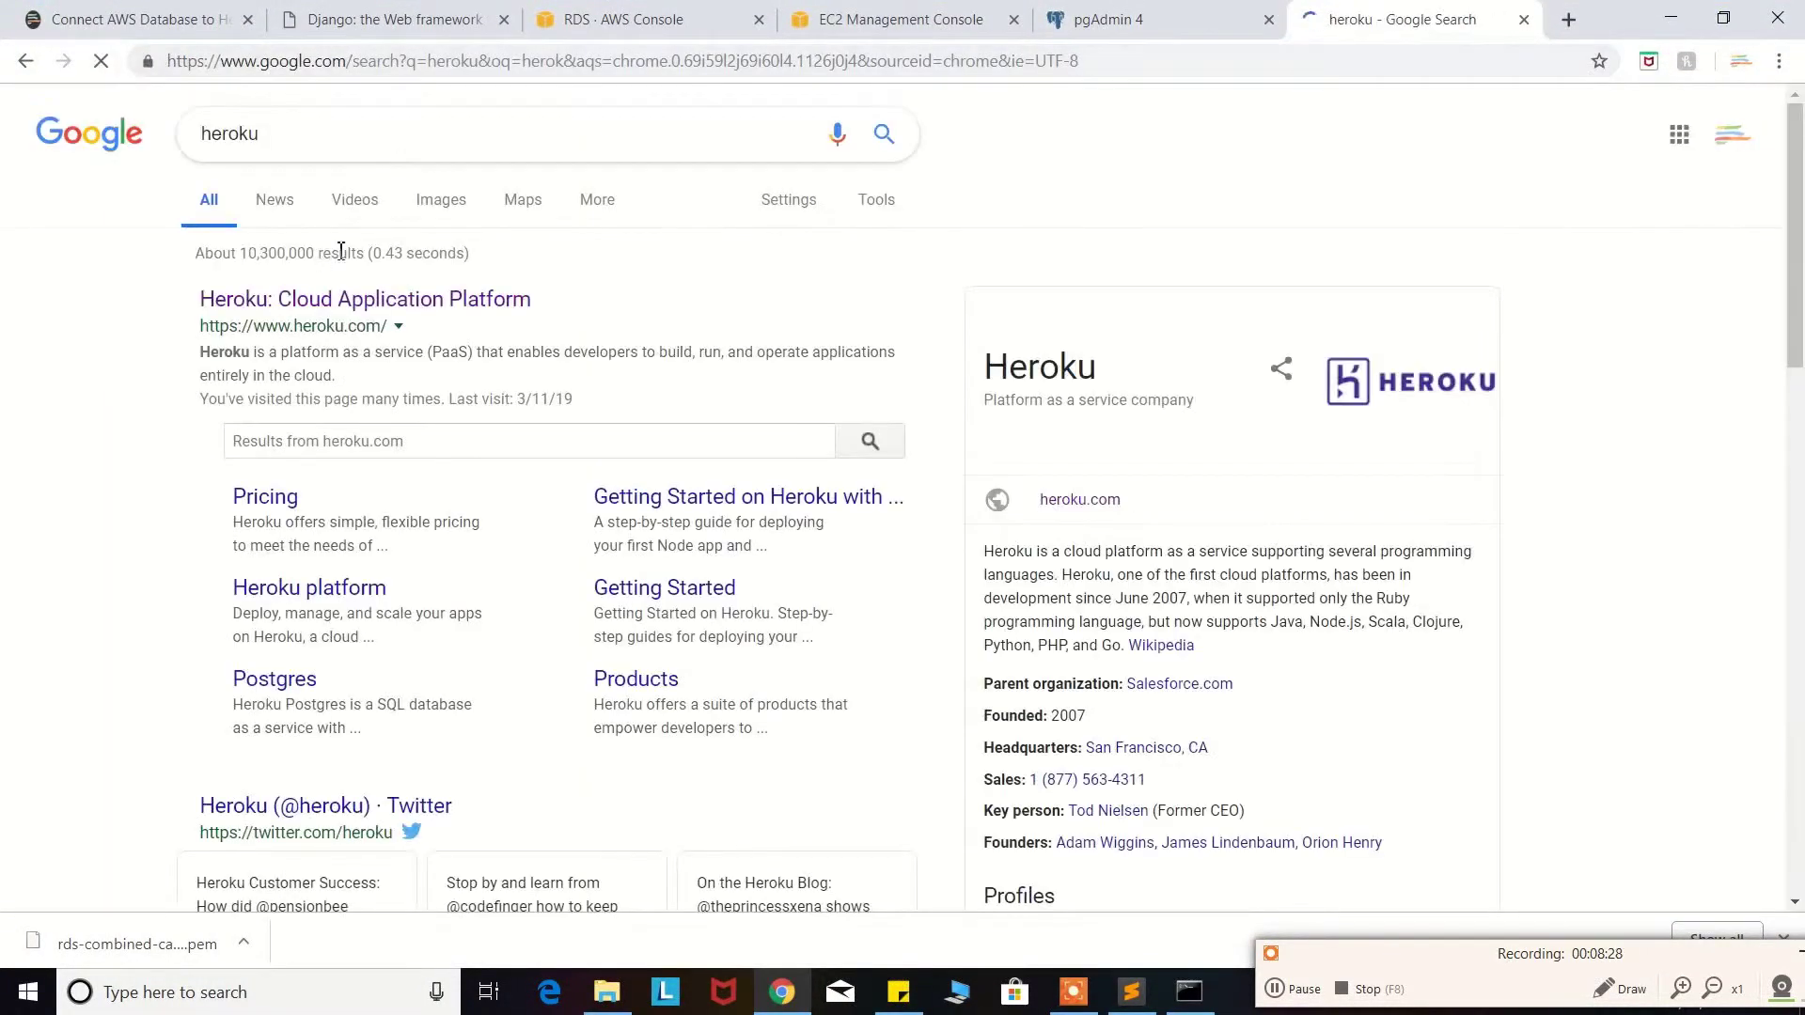
pyautogui.click(302, 297)
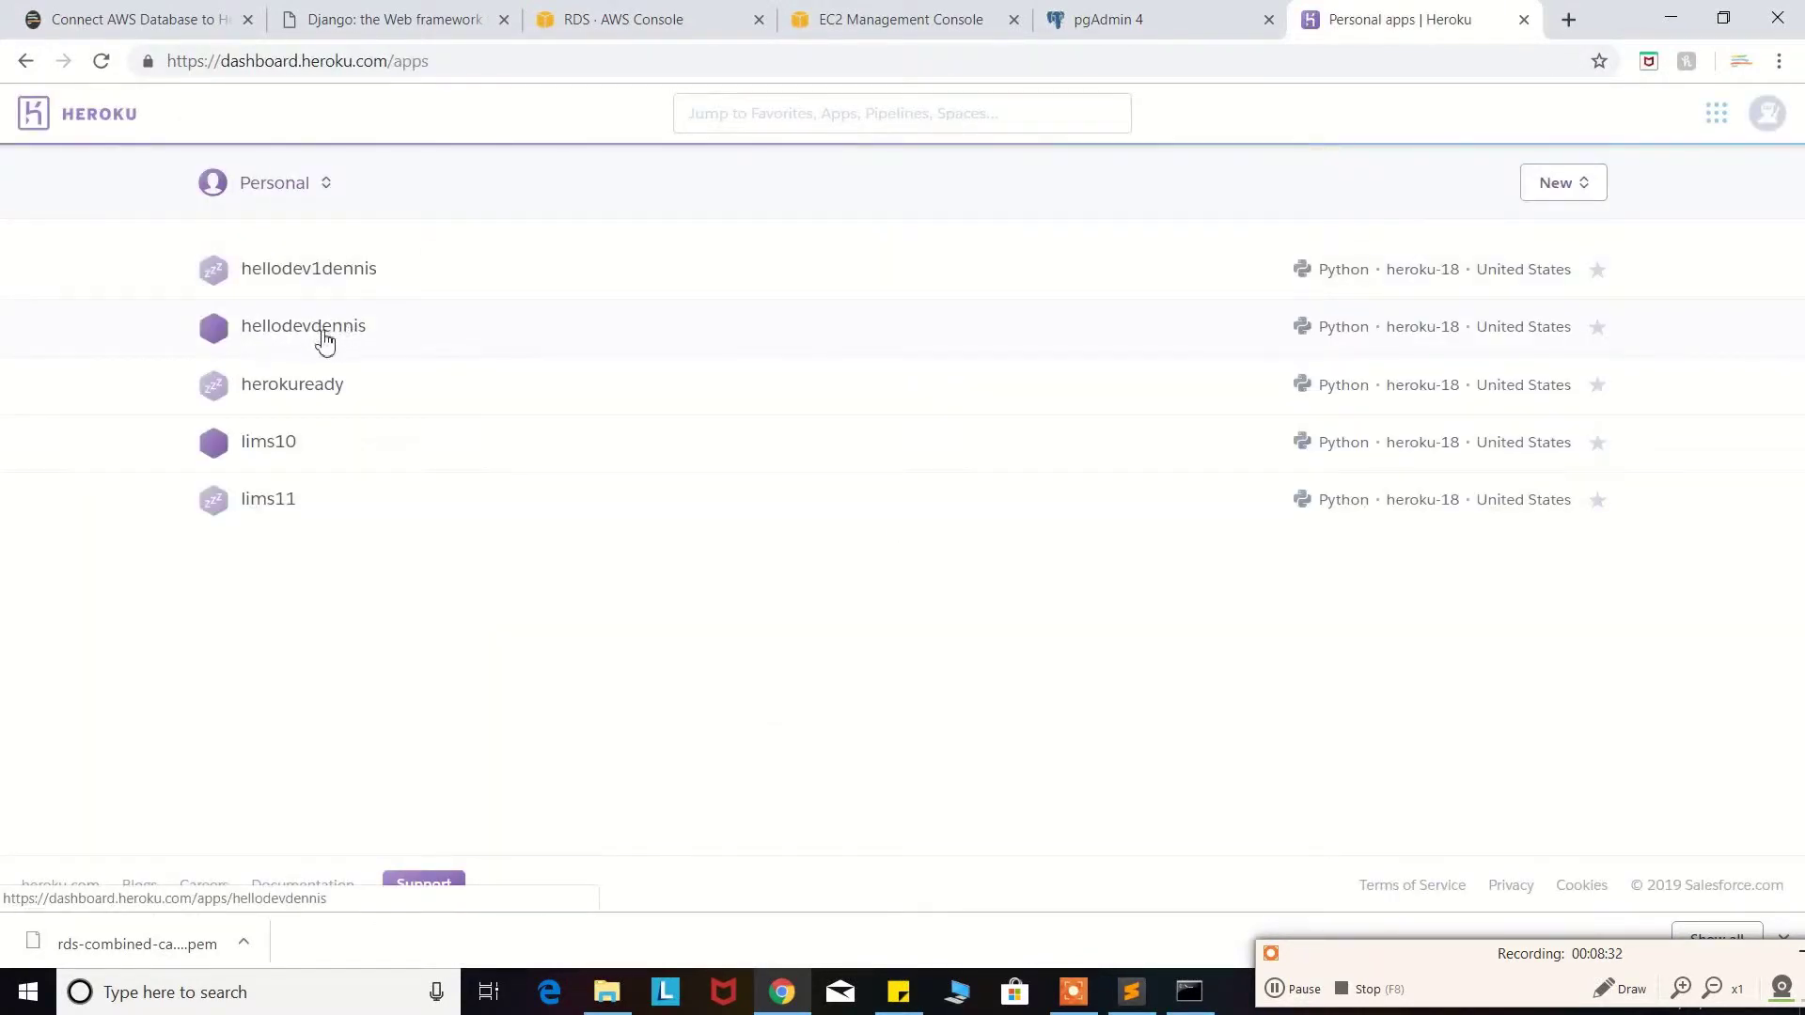
pyautogui.click(320, 331)
pyautogui.click(801, 248)
pyautogui.click(790, 519)
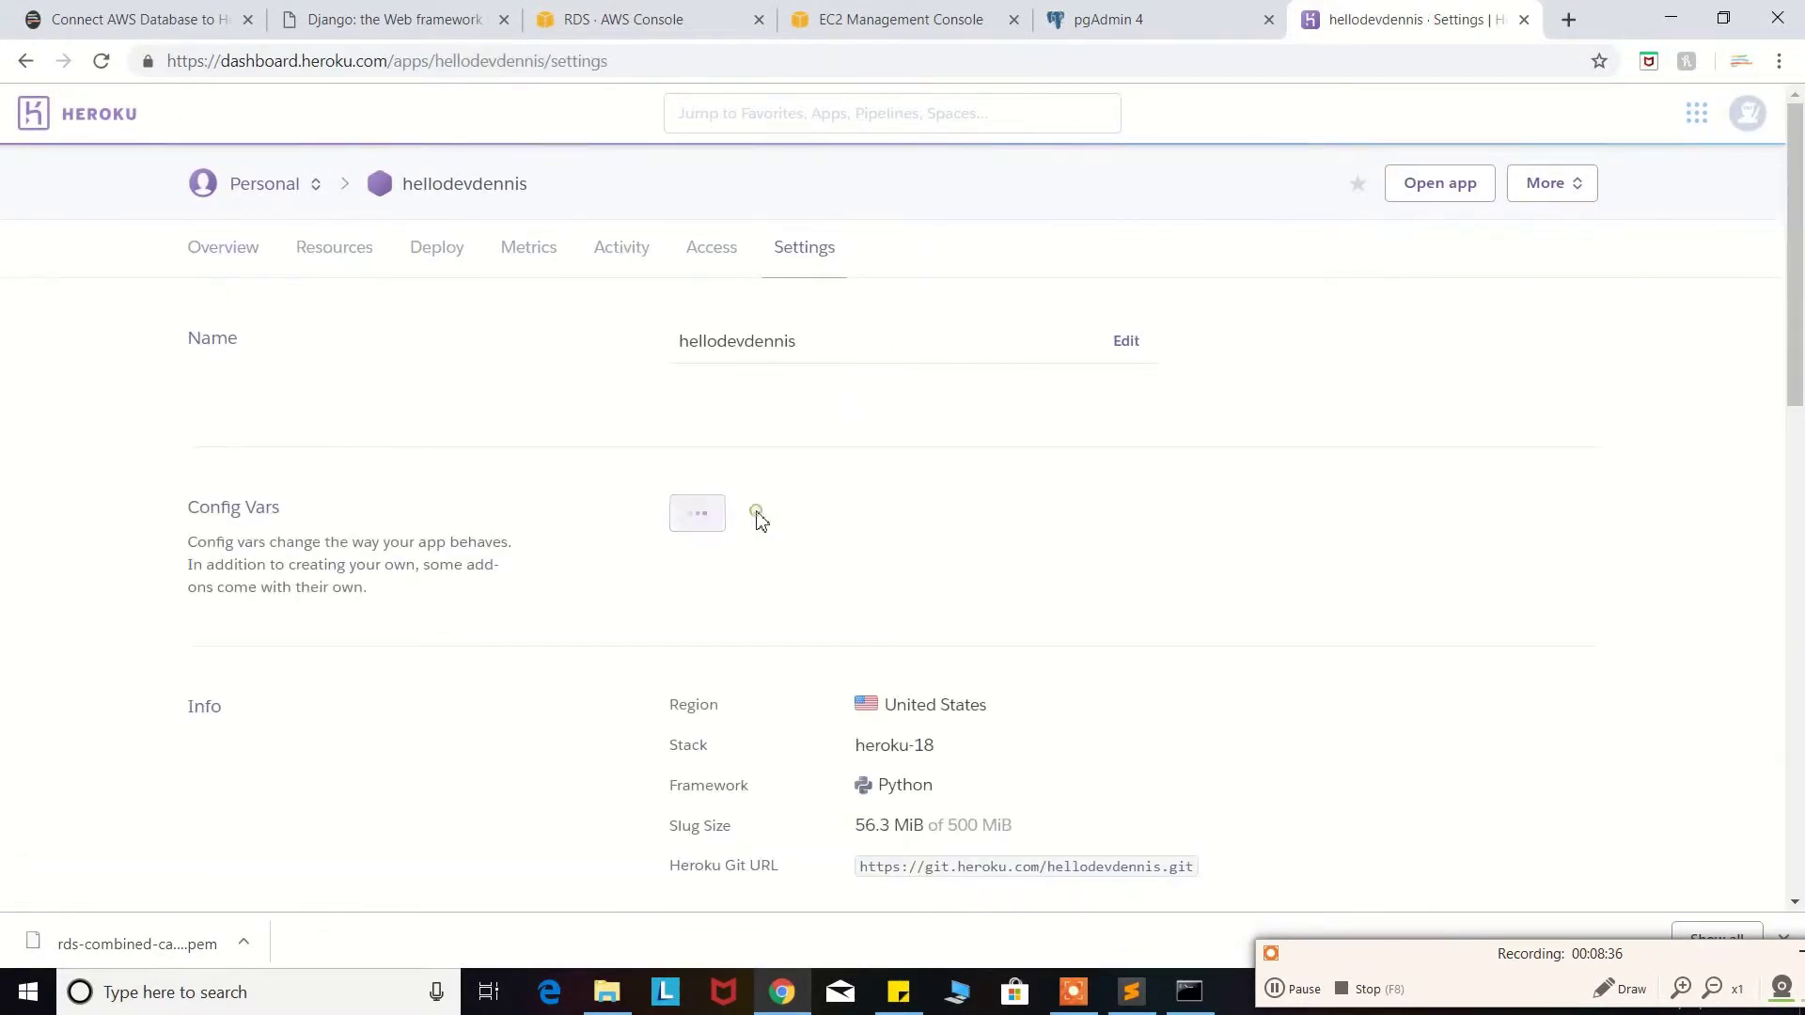
# Step: Delete the Heroku Postgres add-on, confirming with the app name hellodevdennis
pyautogui.click(226, 265)
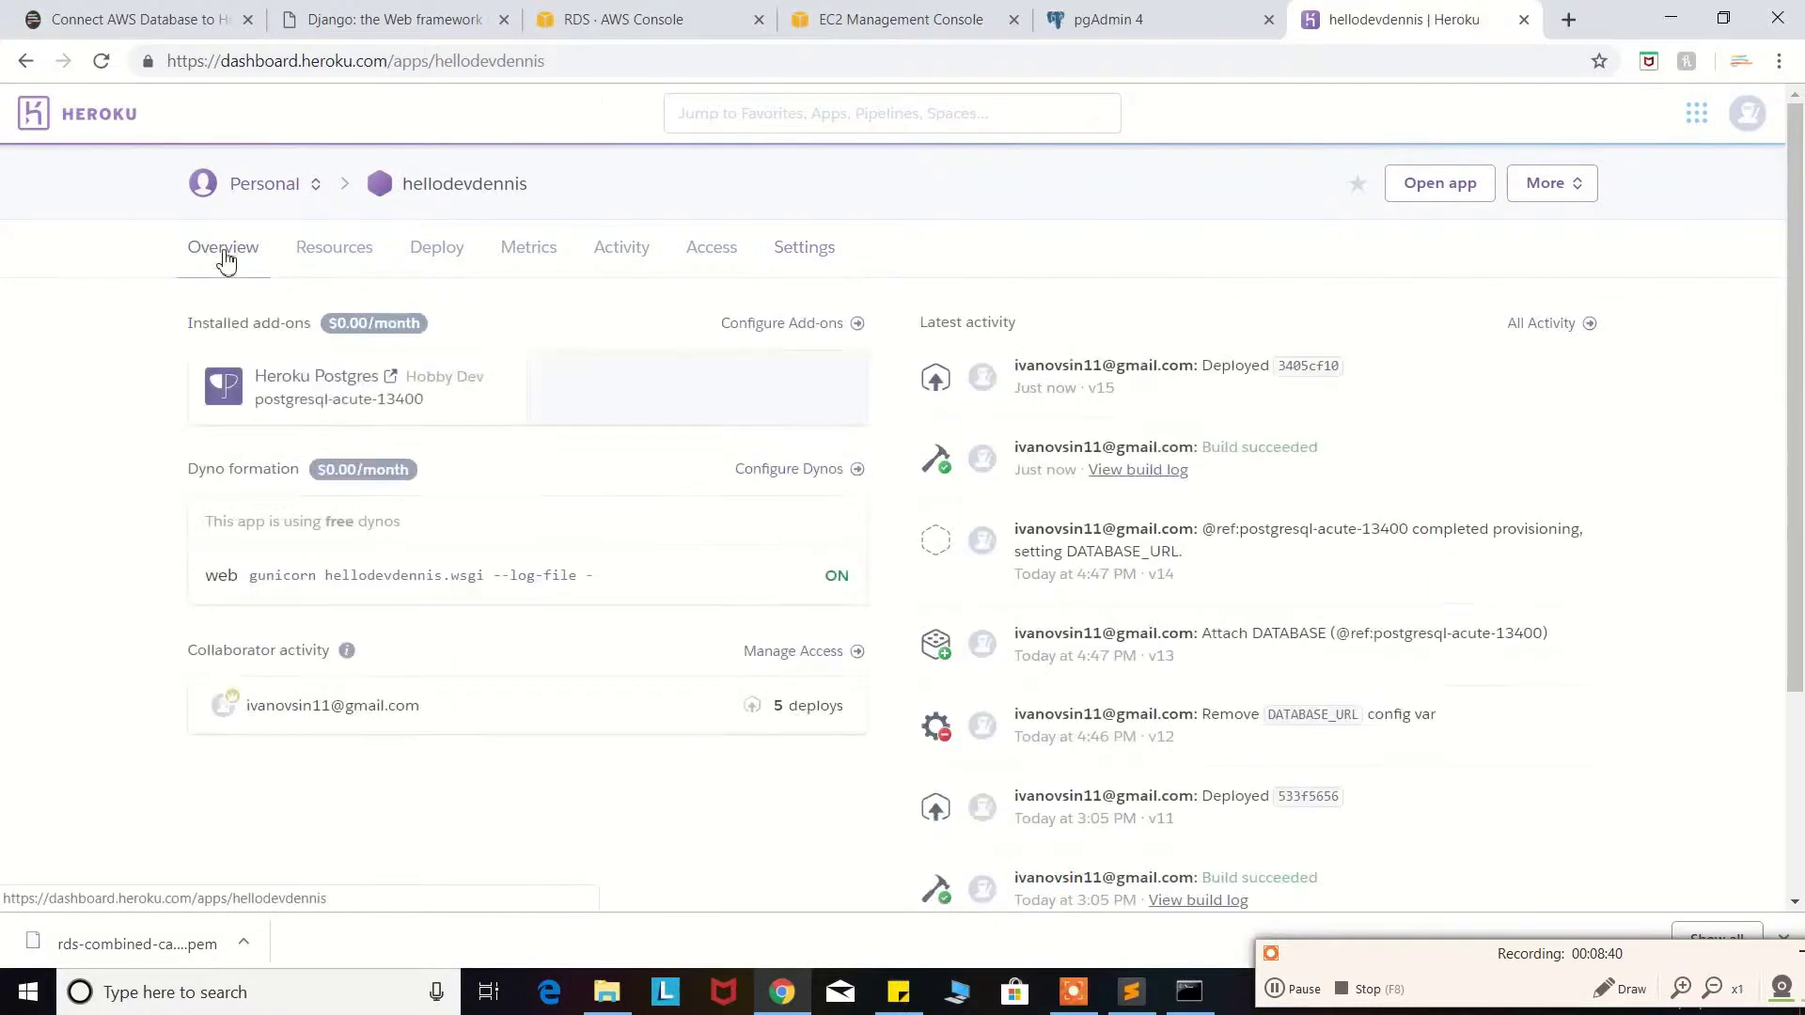
pyautogui.click(769, 324)
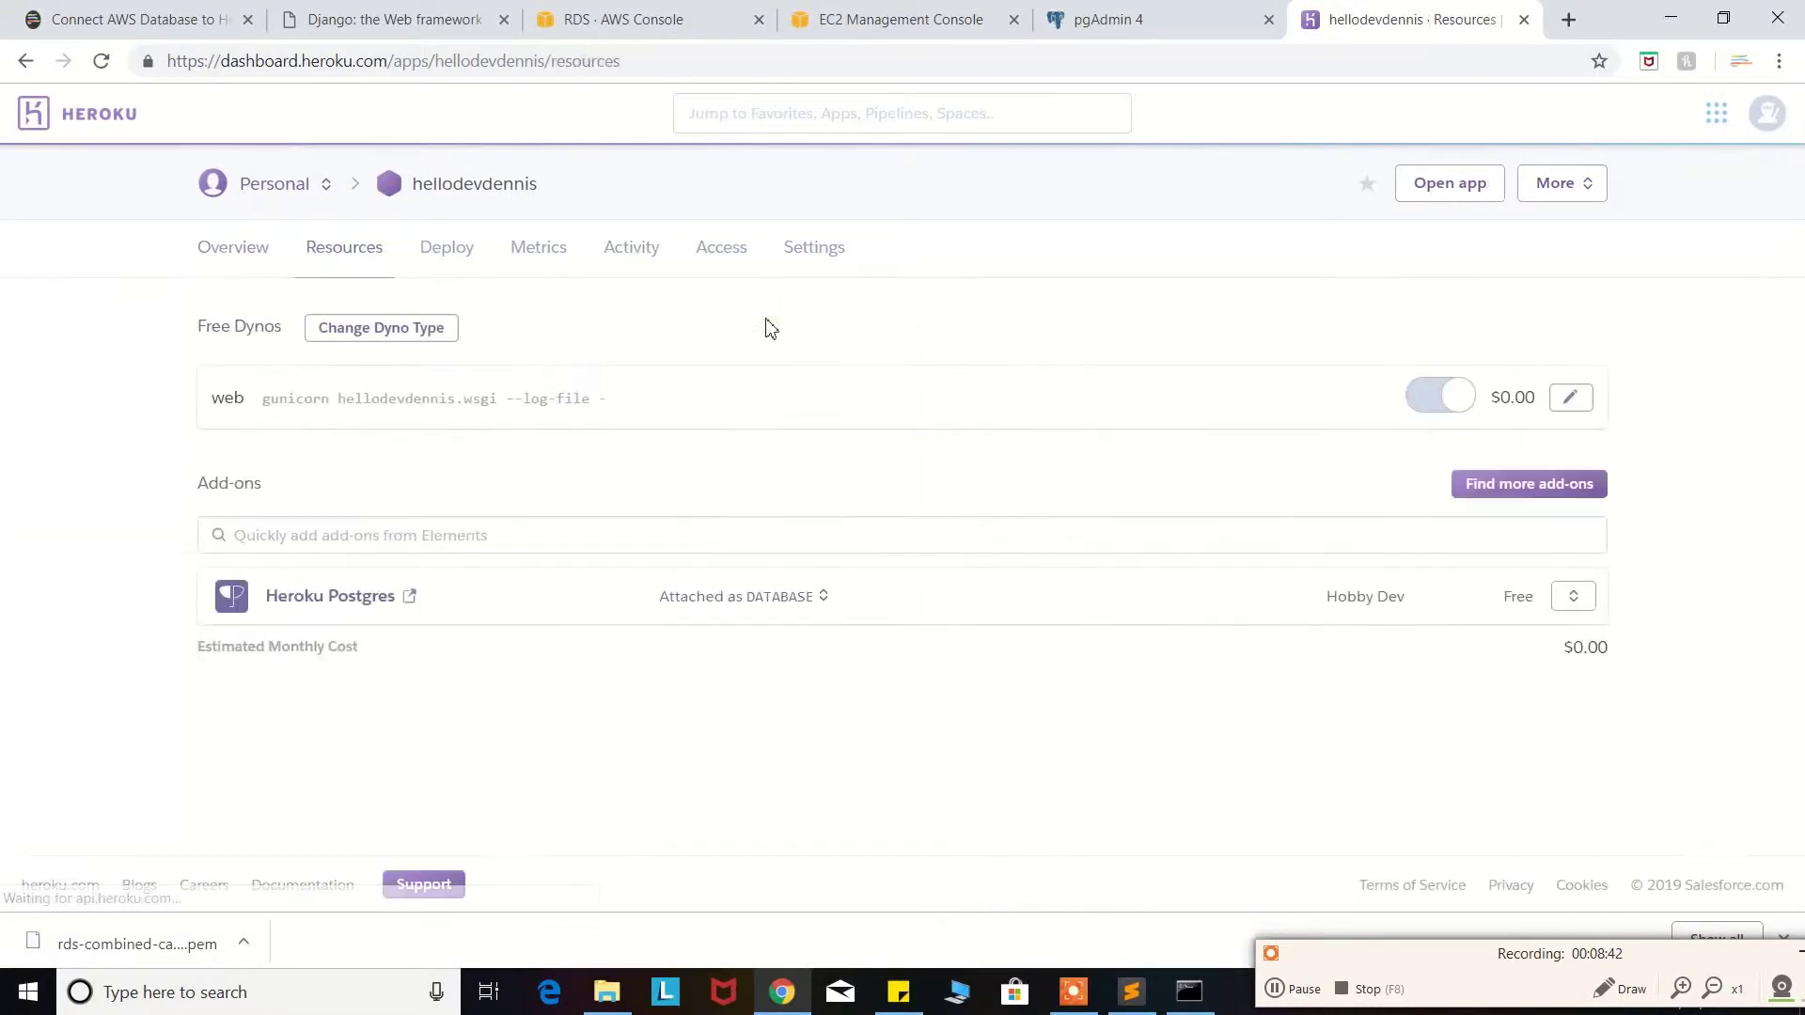
pyautogui.click(1573, 596)
pyautogui.click(1450, 826)
pyautogui.write('hello')
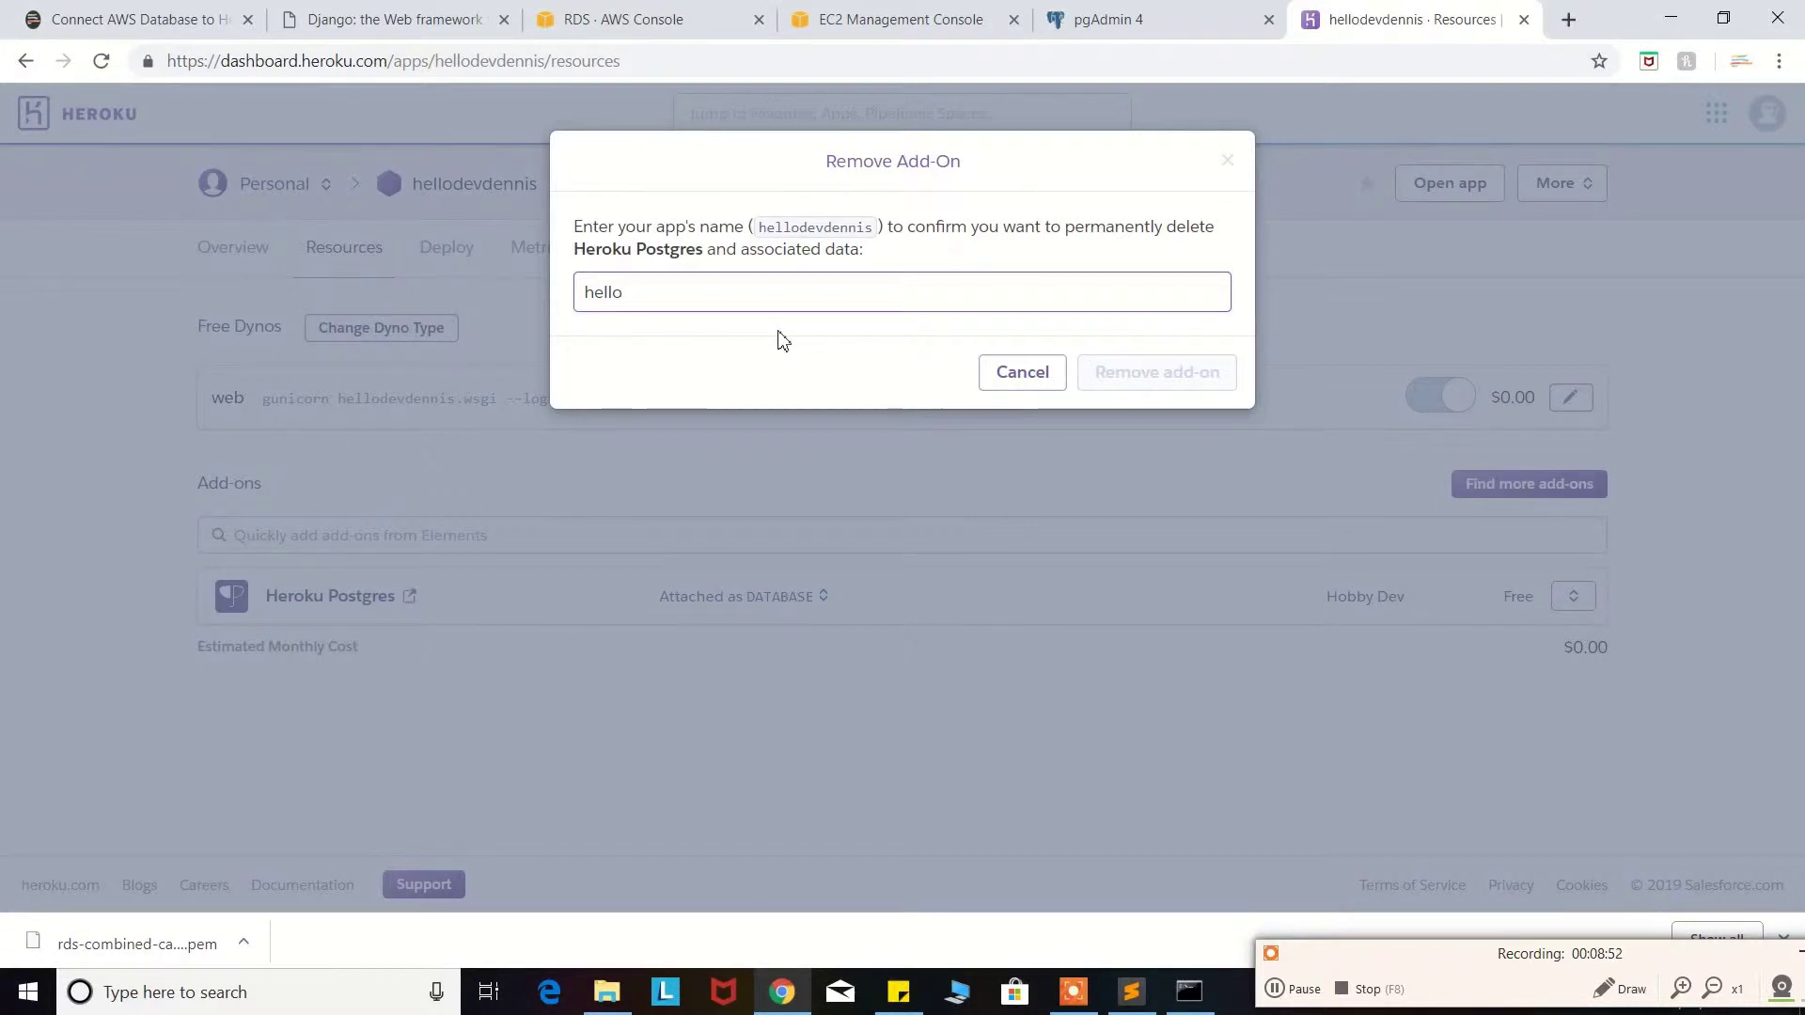
pyautogui.write('devdennis')
pyautogui.press('Return')
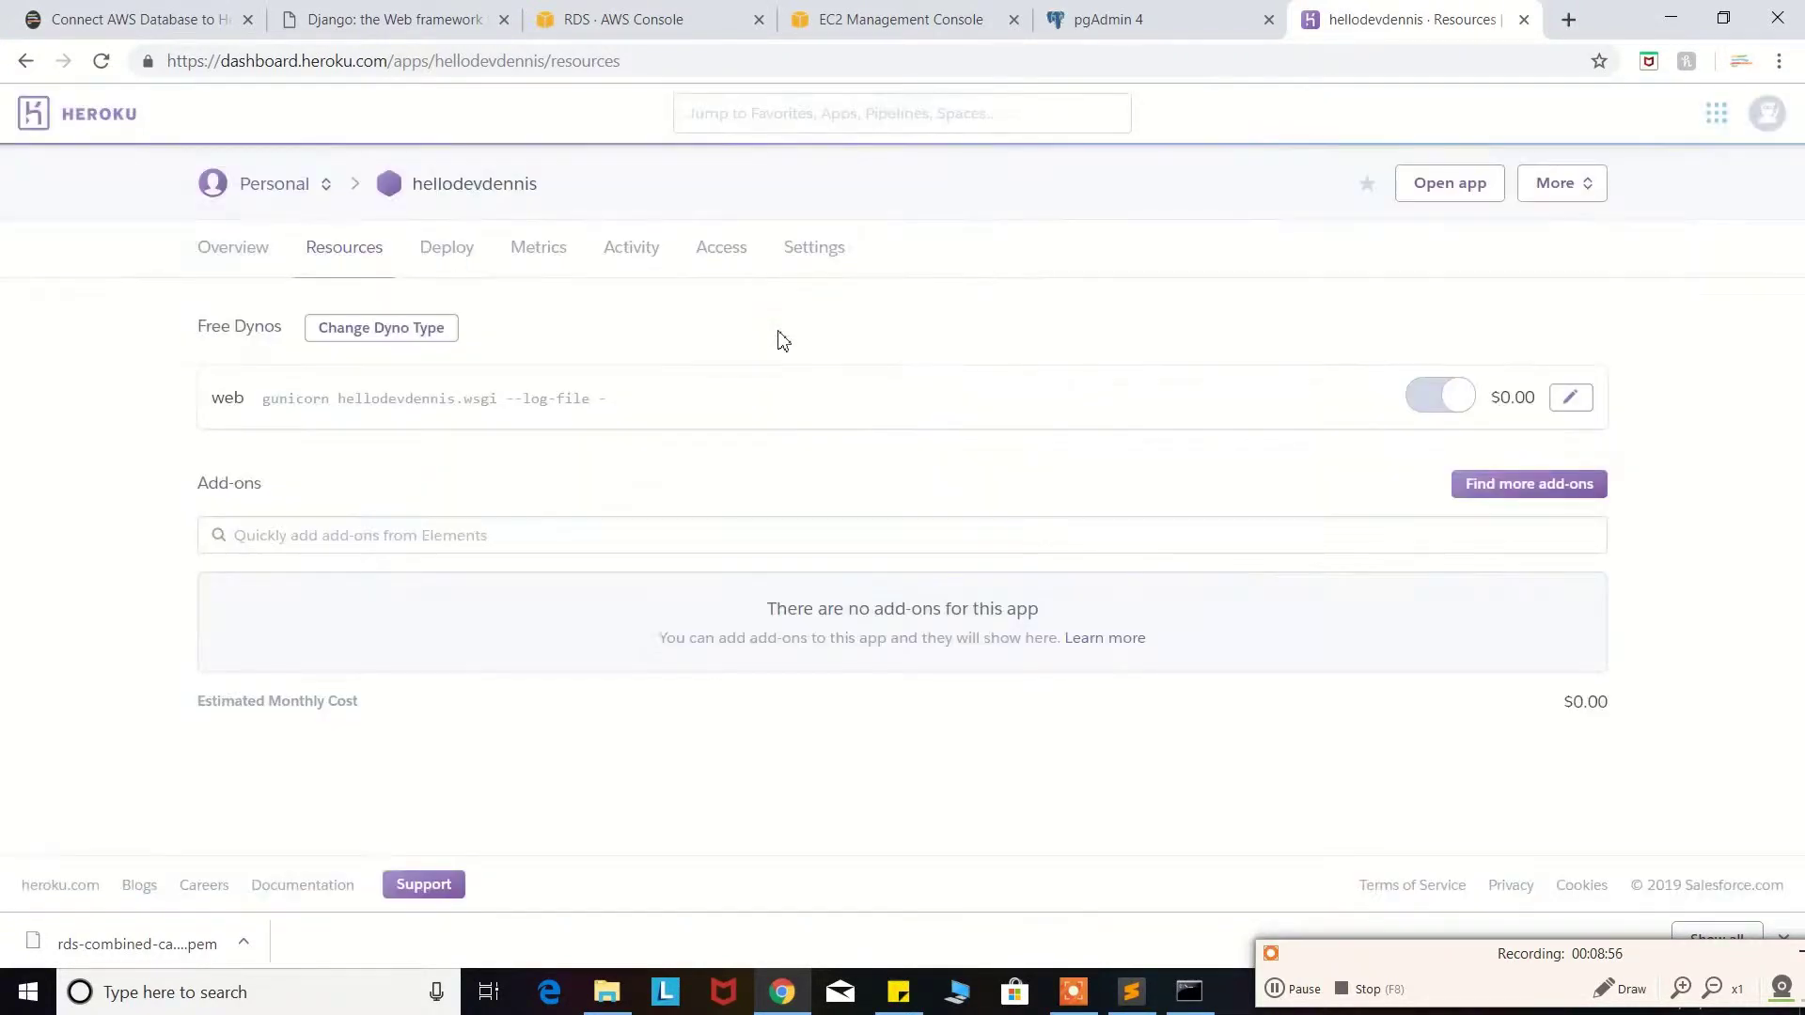
# Step: Start a new config var value with postgresql:// followed by the database username and password
pyautogui.click(816, 249)
pyautogui.click(758, 515)
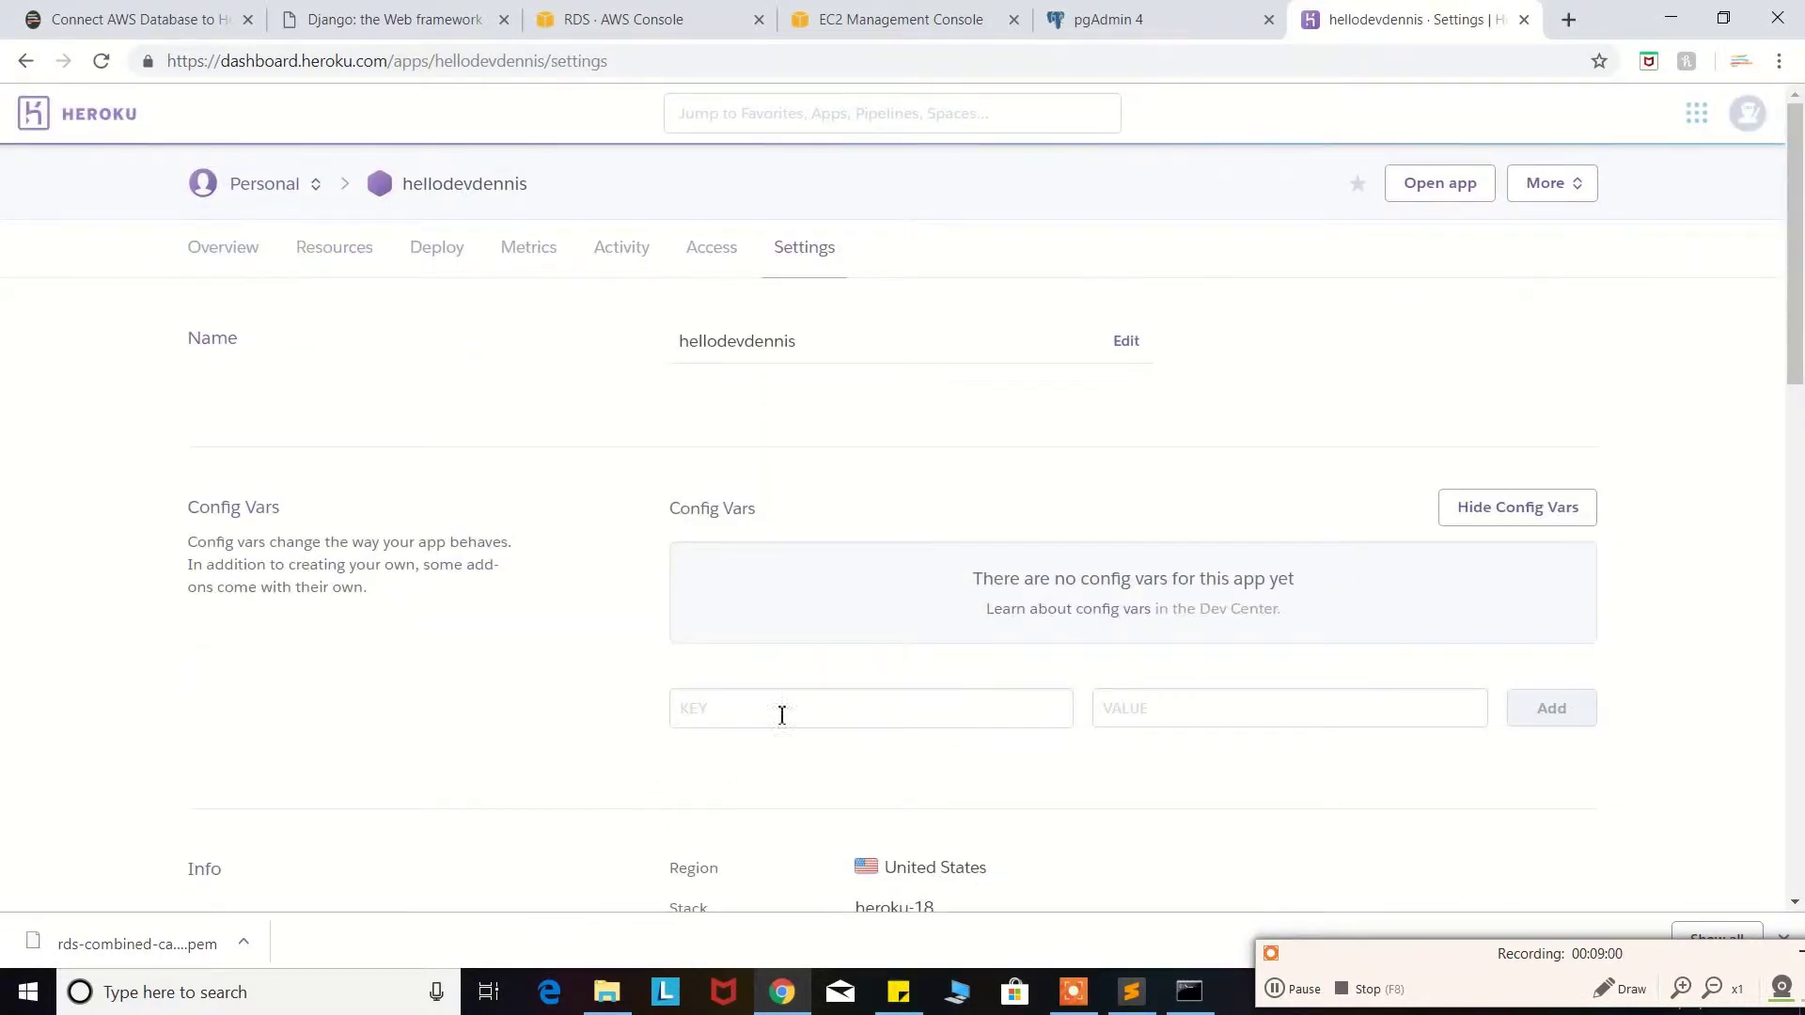
pyautogui.click(1145, 710)
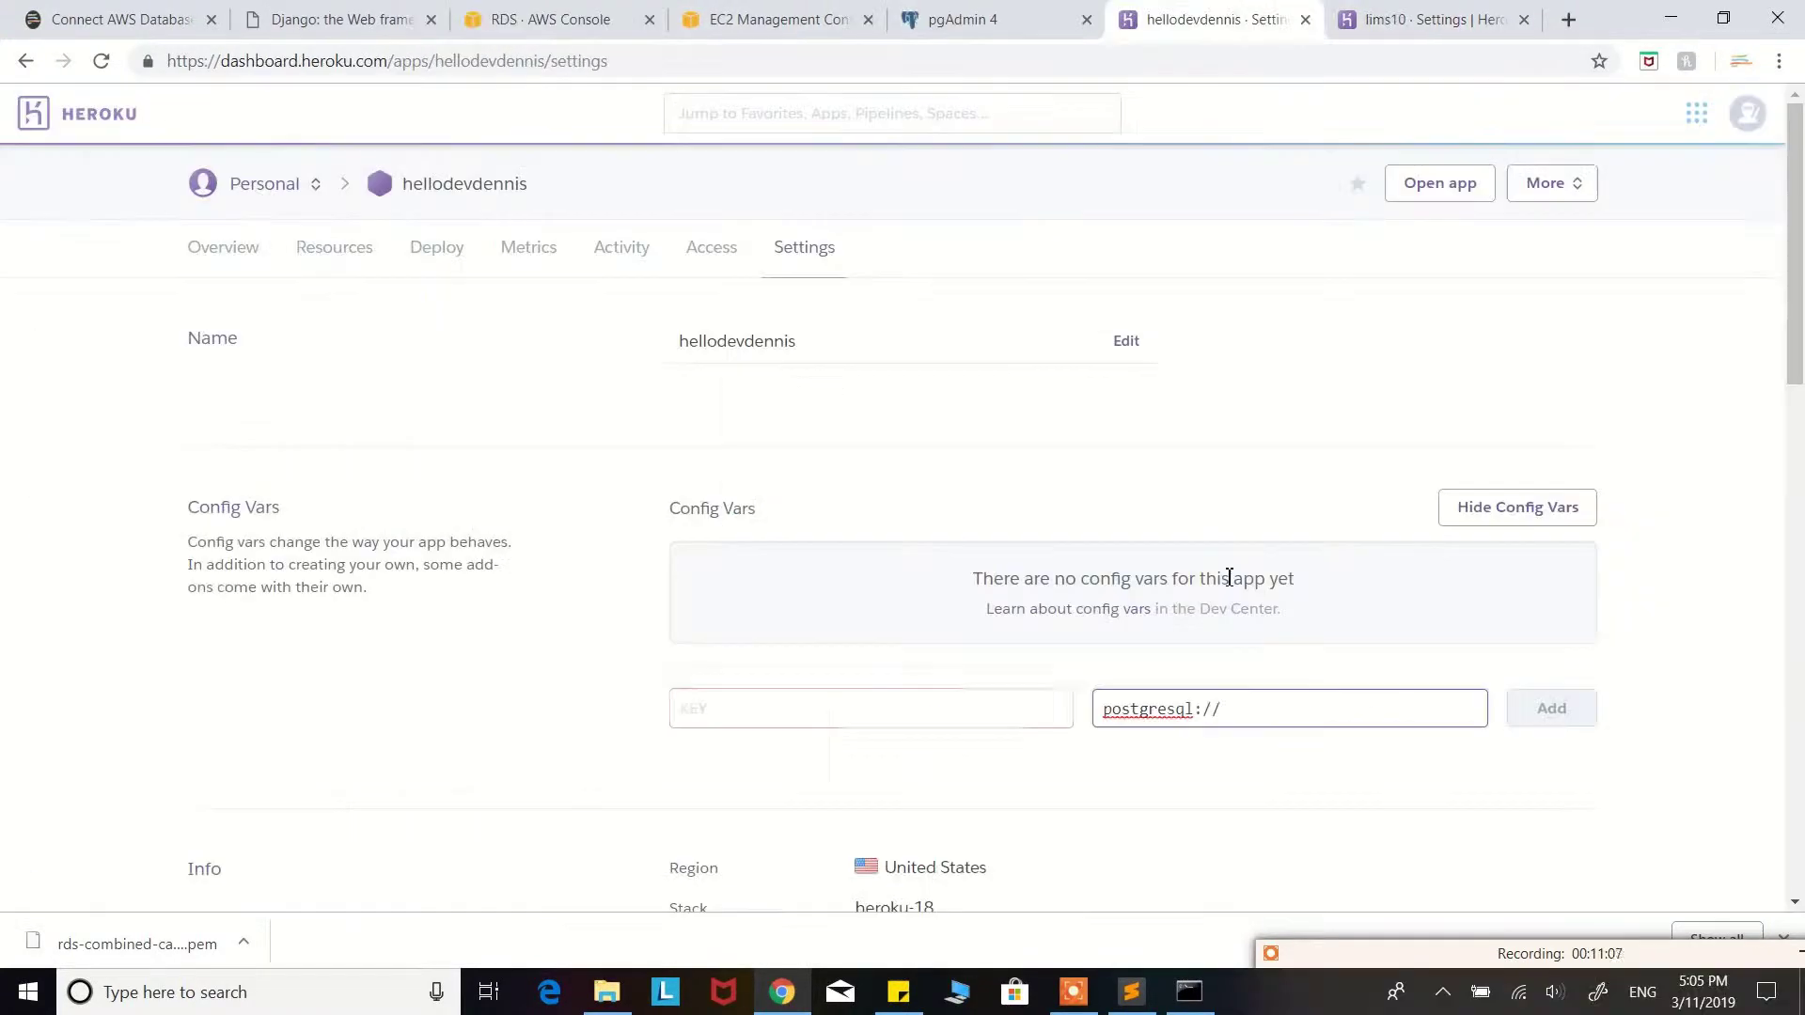
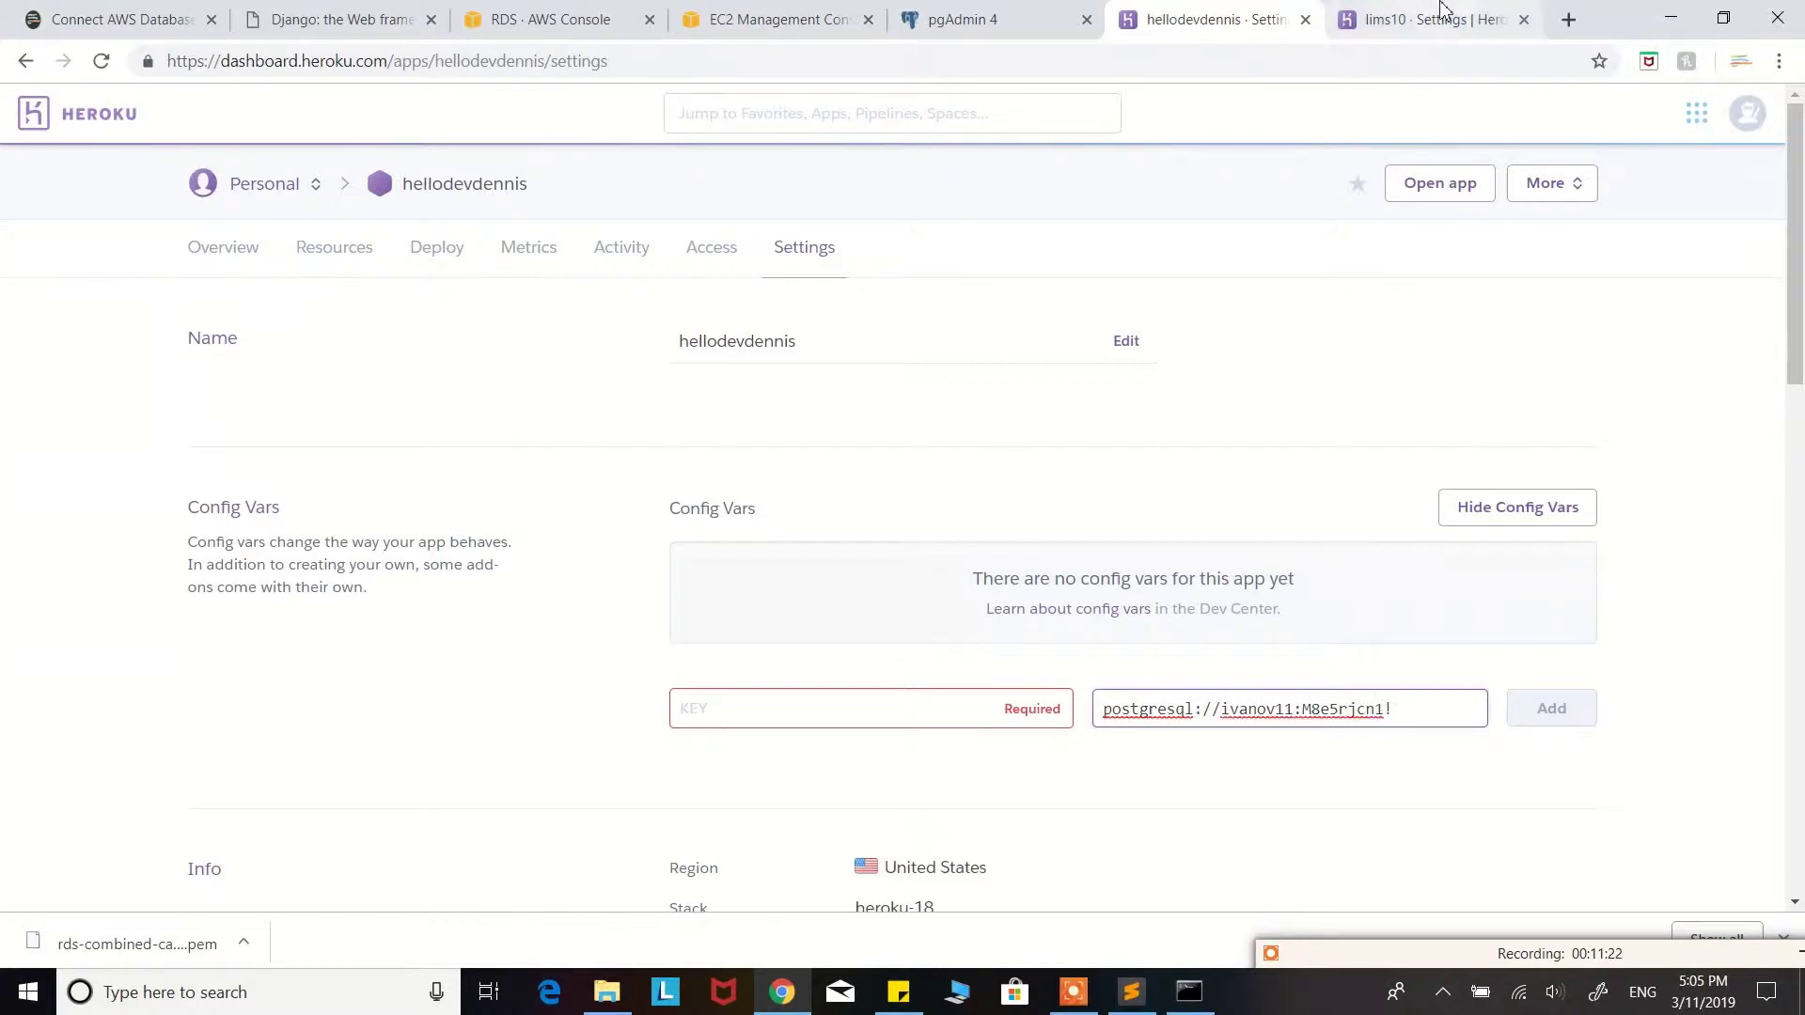
# Step: Copy the RDS endpoint hostname into the value and append /hellodevdb
pyautogui.click(550, 19)
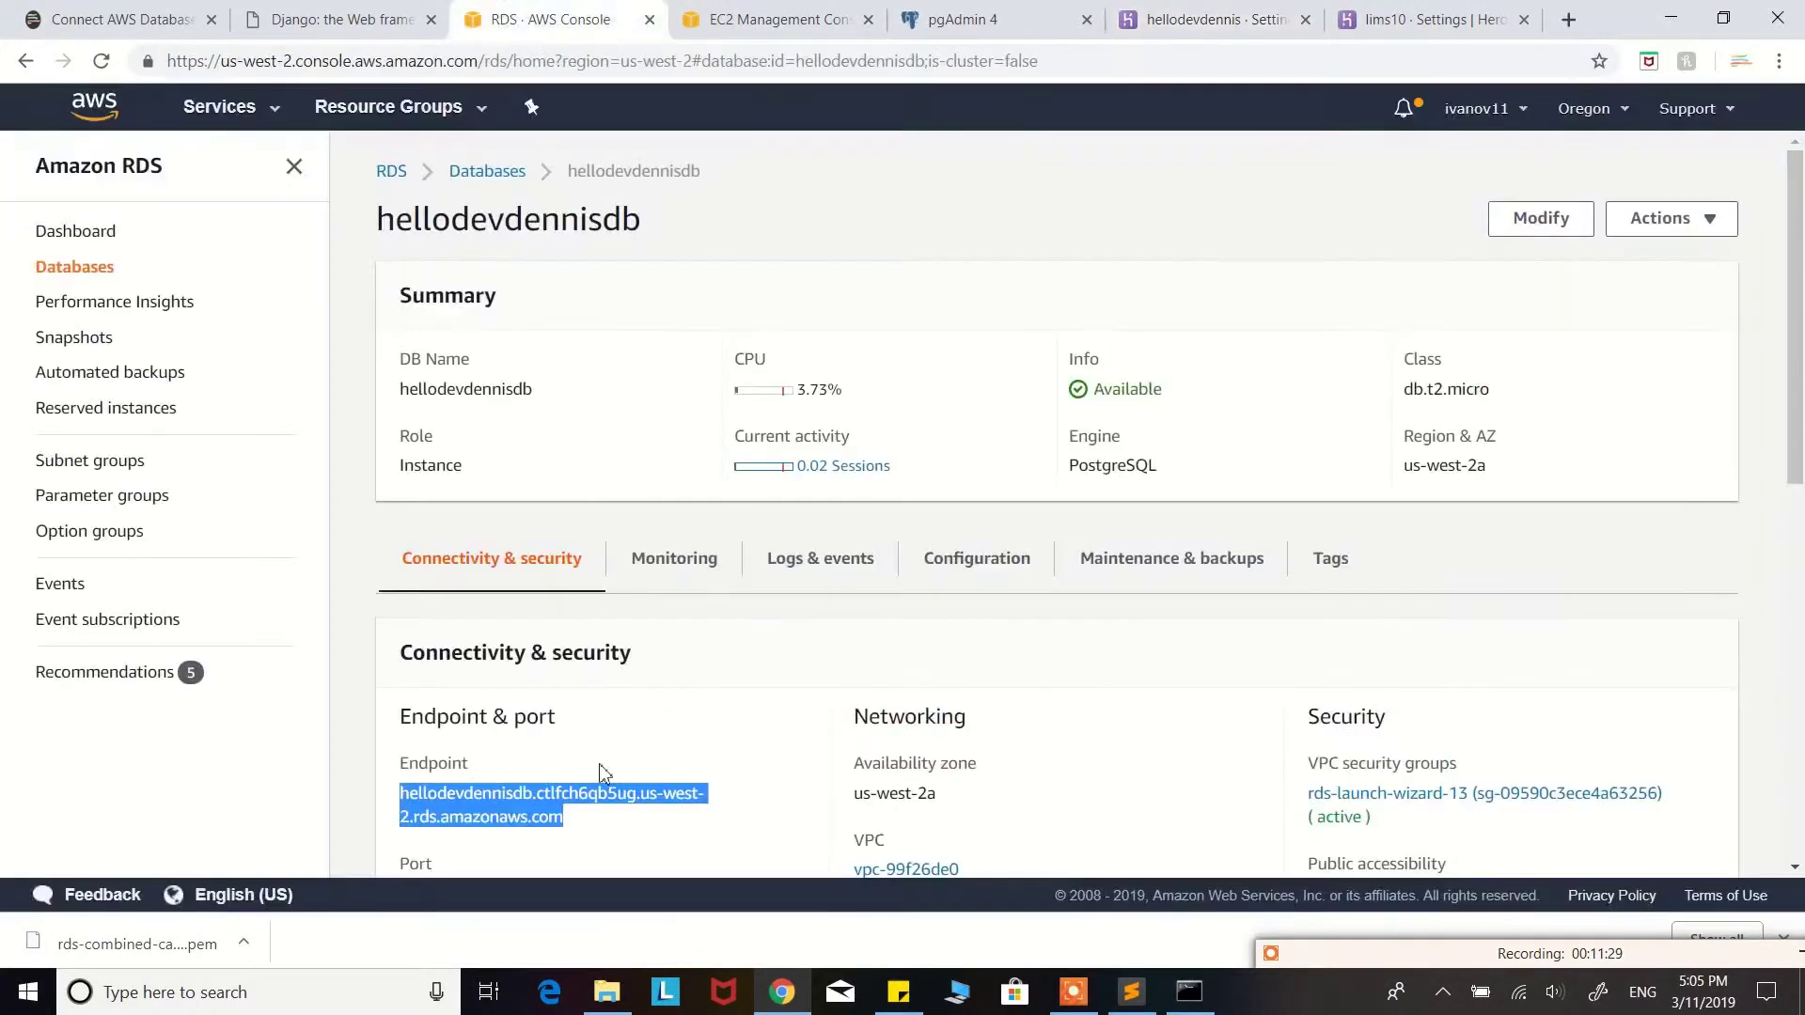
pyautogui.click(590, 824)
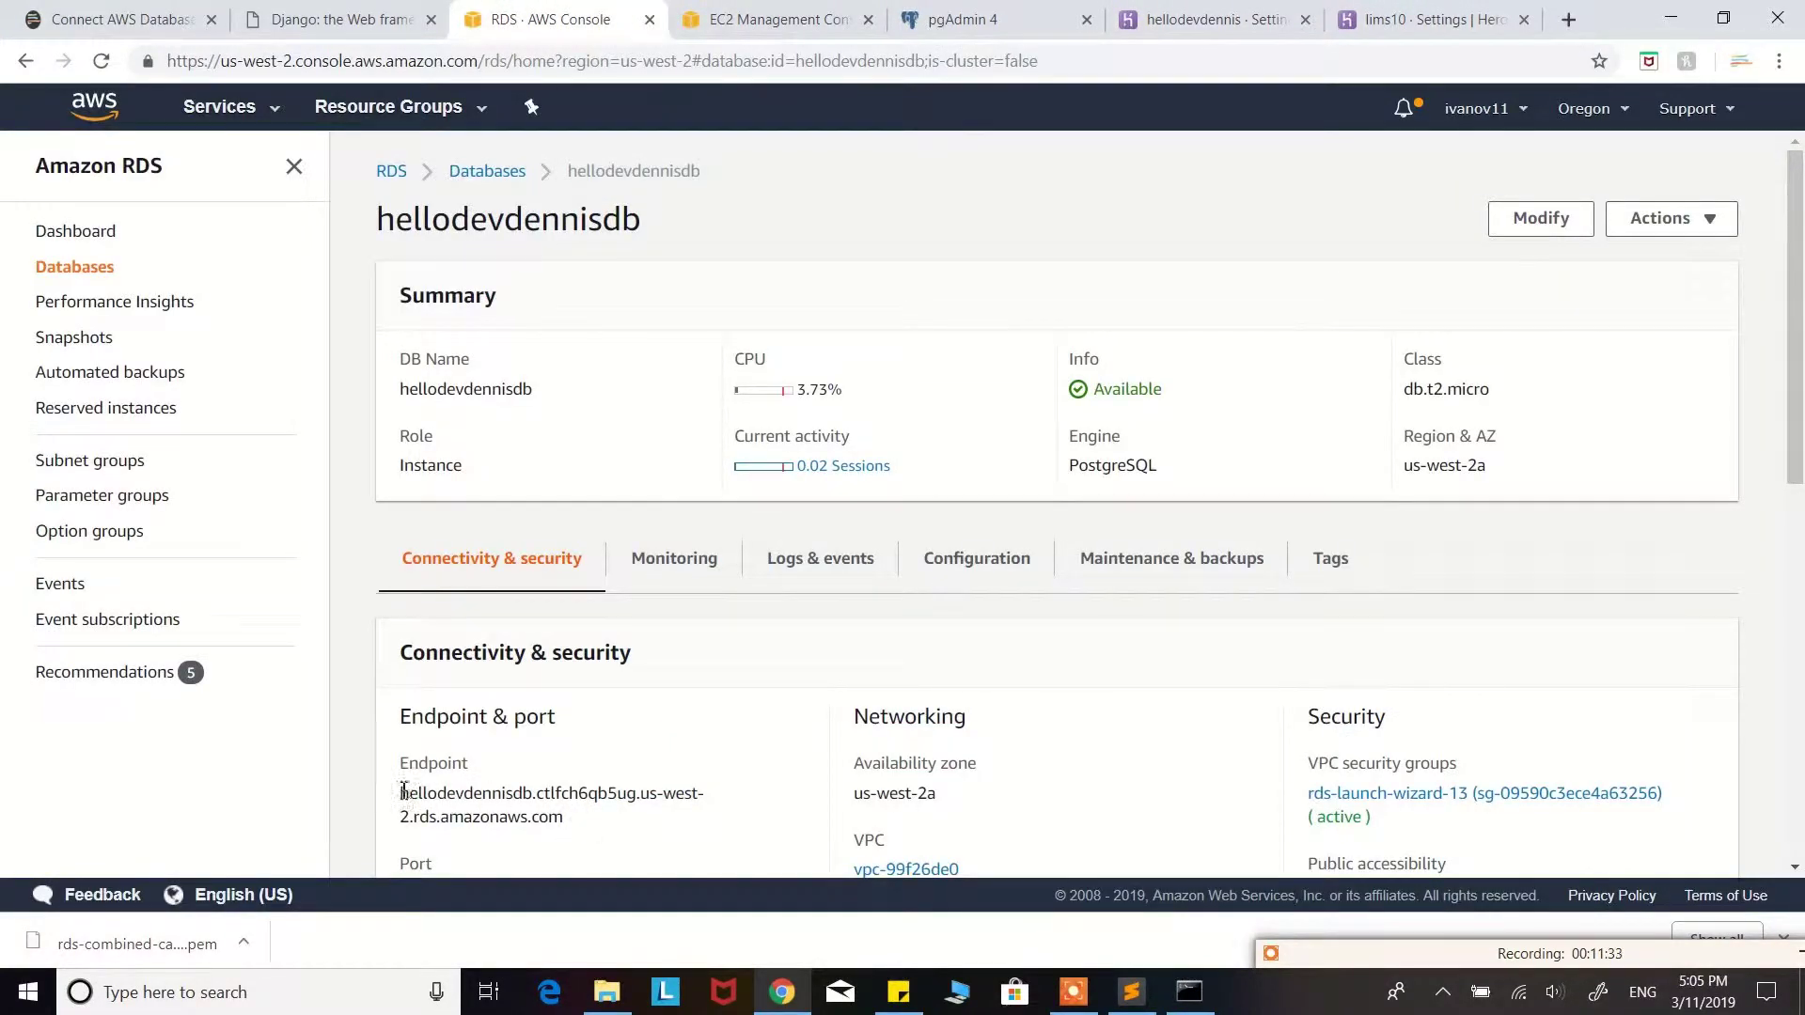
pyautogui.moveTo(403, 793); pyautogui.dragTo(603, 838)
pyautogui.hotkey('ctrl', 'c')
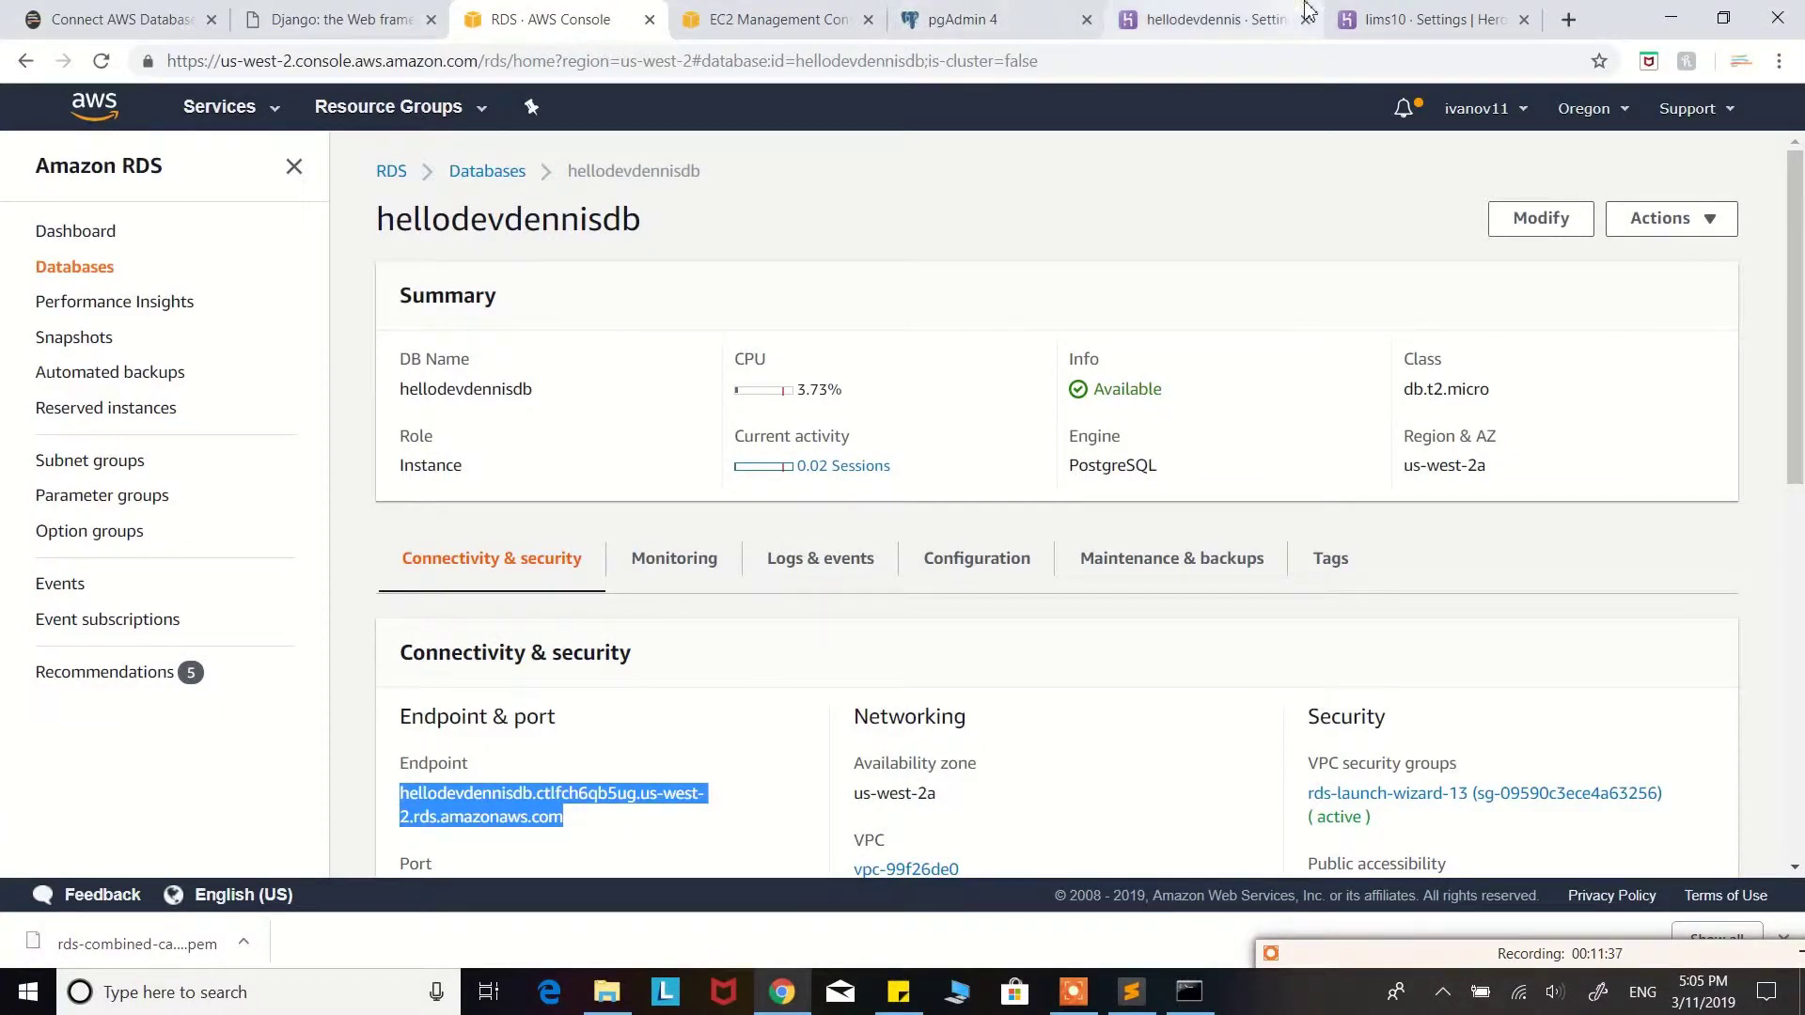
pyautogui.click(1304, 11)
pyautogui.hotkey('ctrl', 'v')
pyautogui.write('/hello')
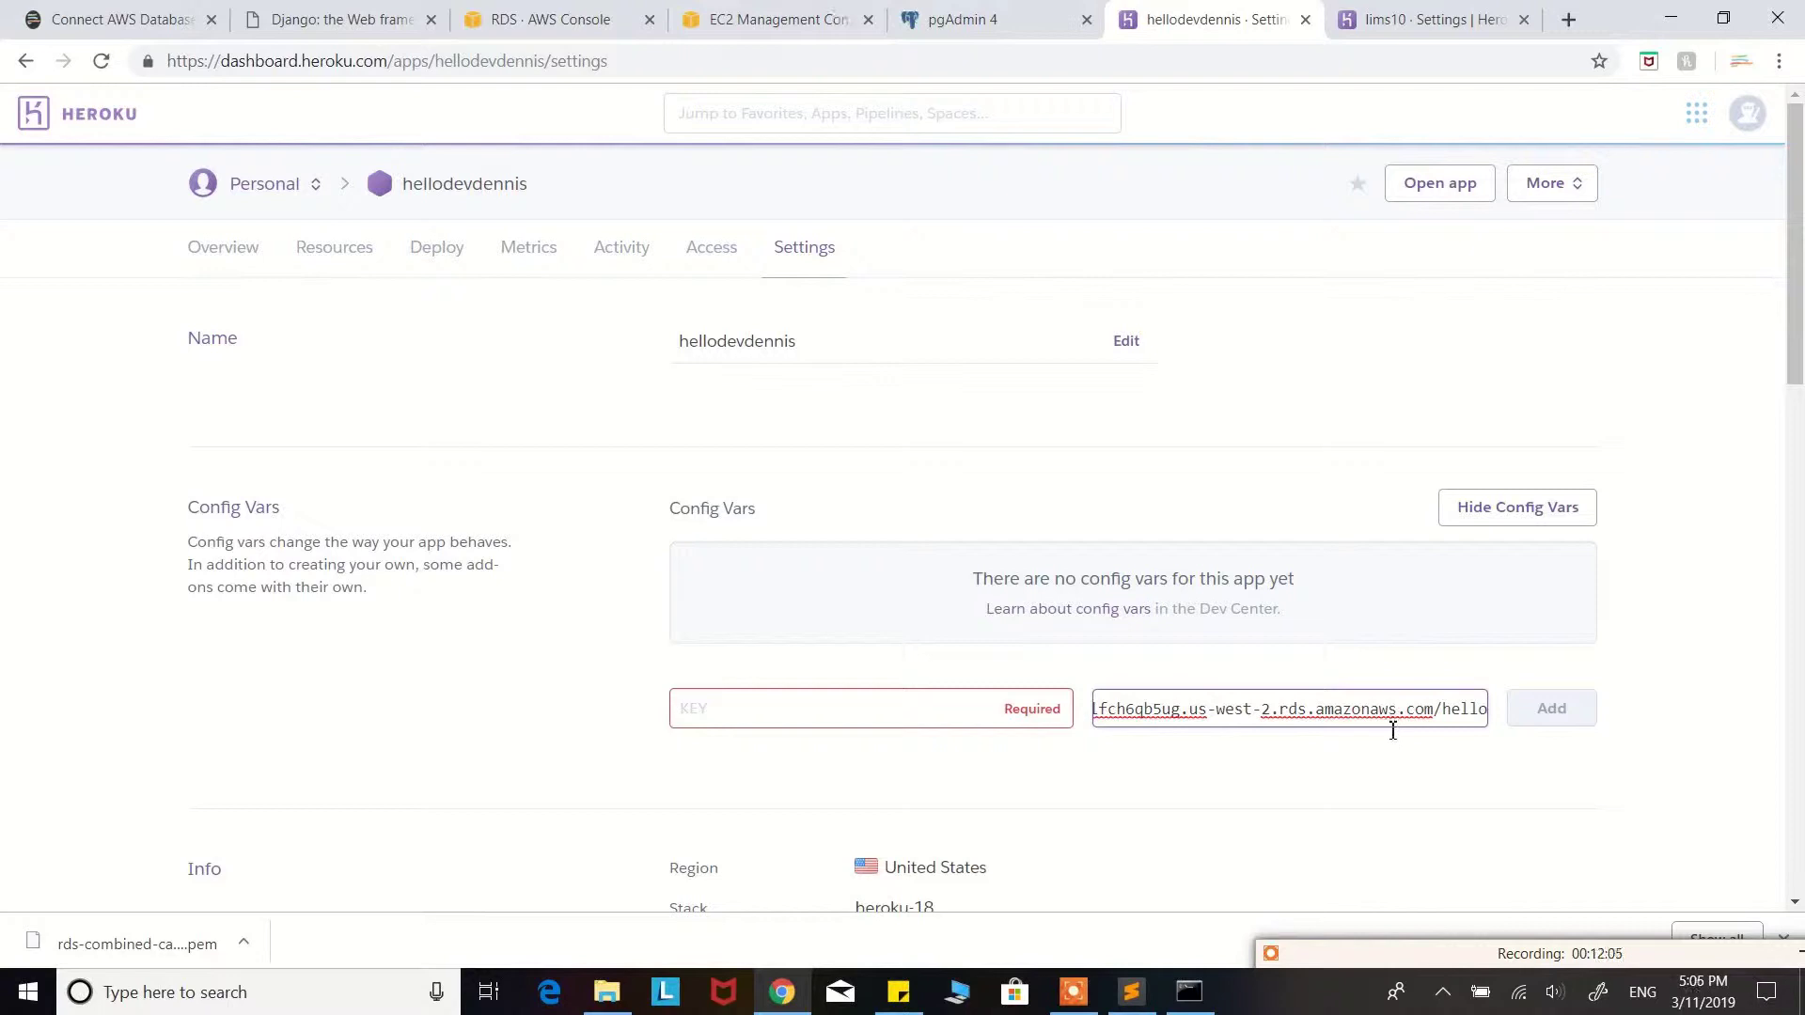
pyautogui.write('devdb')
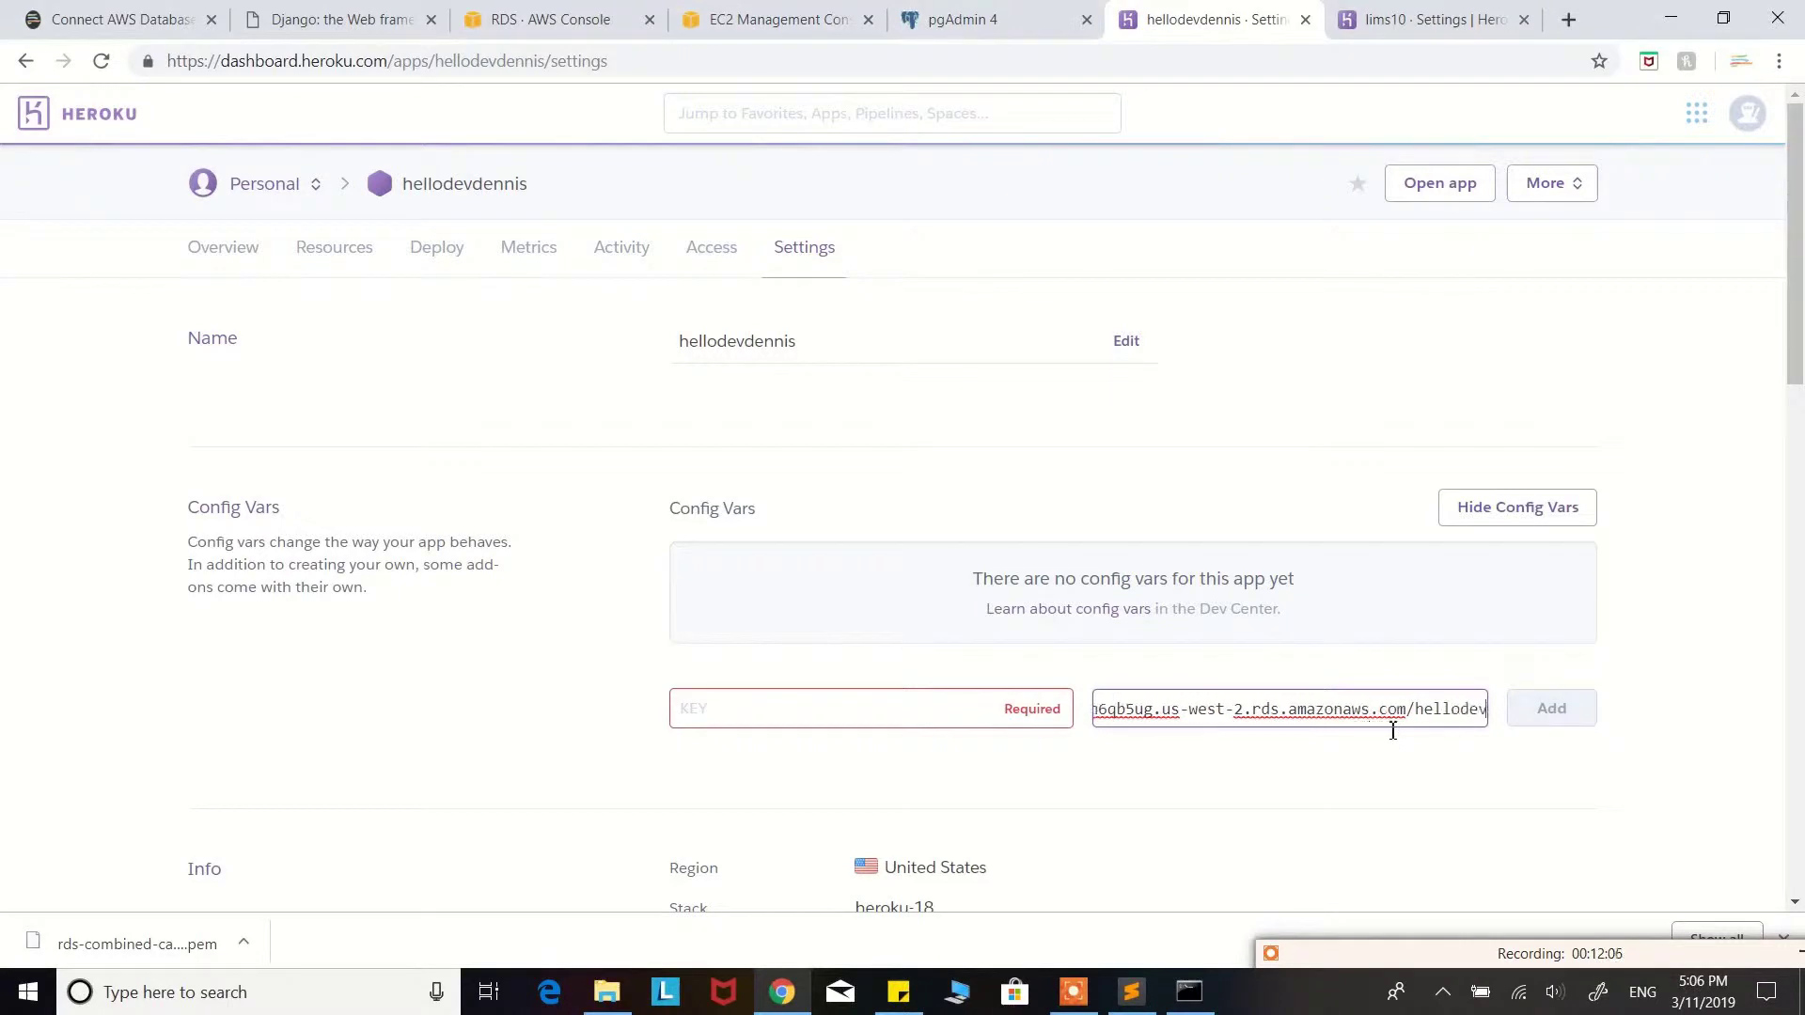
# Step: Name the config var DATABASE_URL and add it
pyautogui.click(891, 710)
pyautogui.write('DATABASE_URL')
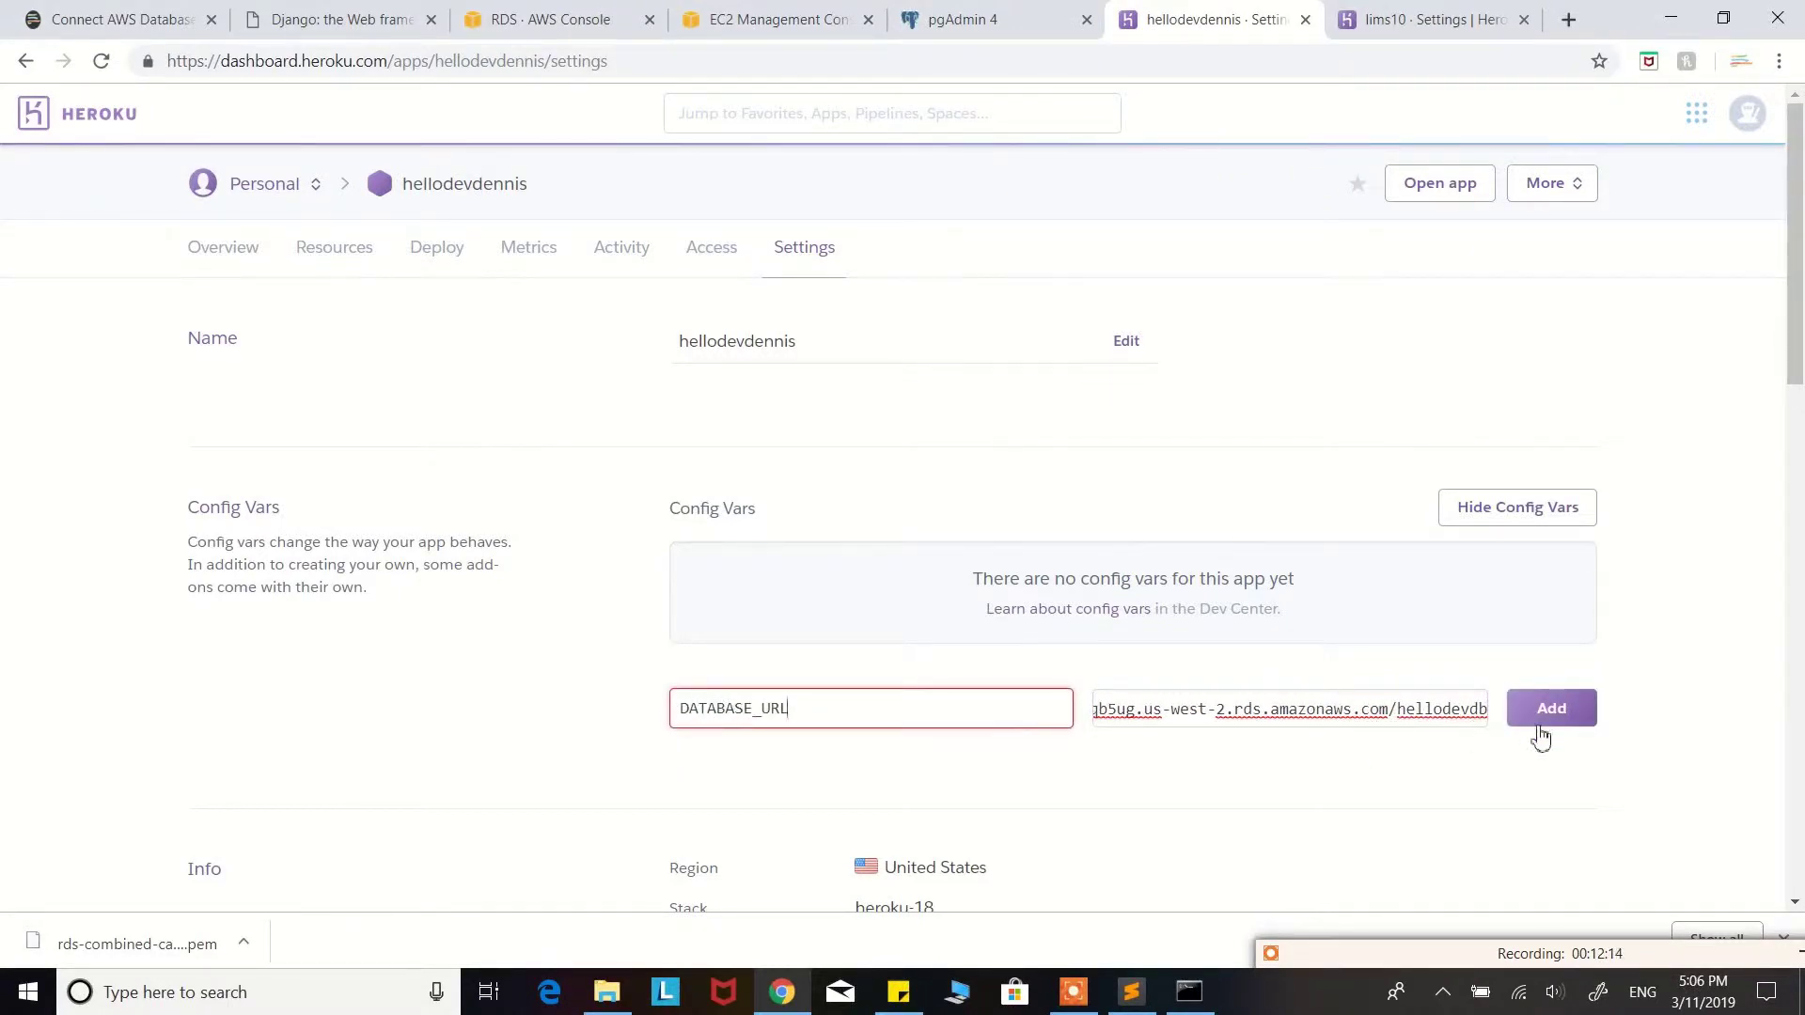
pyautogui.click(1537, 719)
pyautogui.moveTo(1375, 970); pyautogui.dragTo(1354, 762)
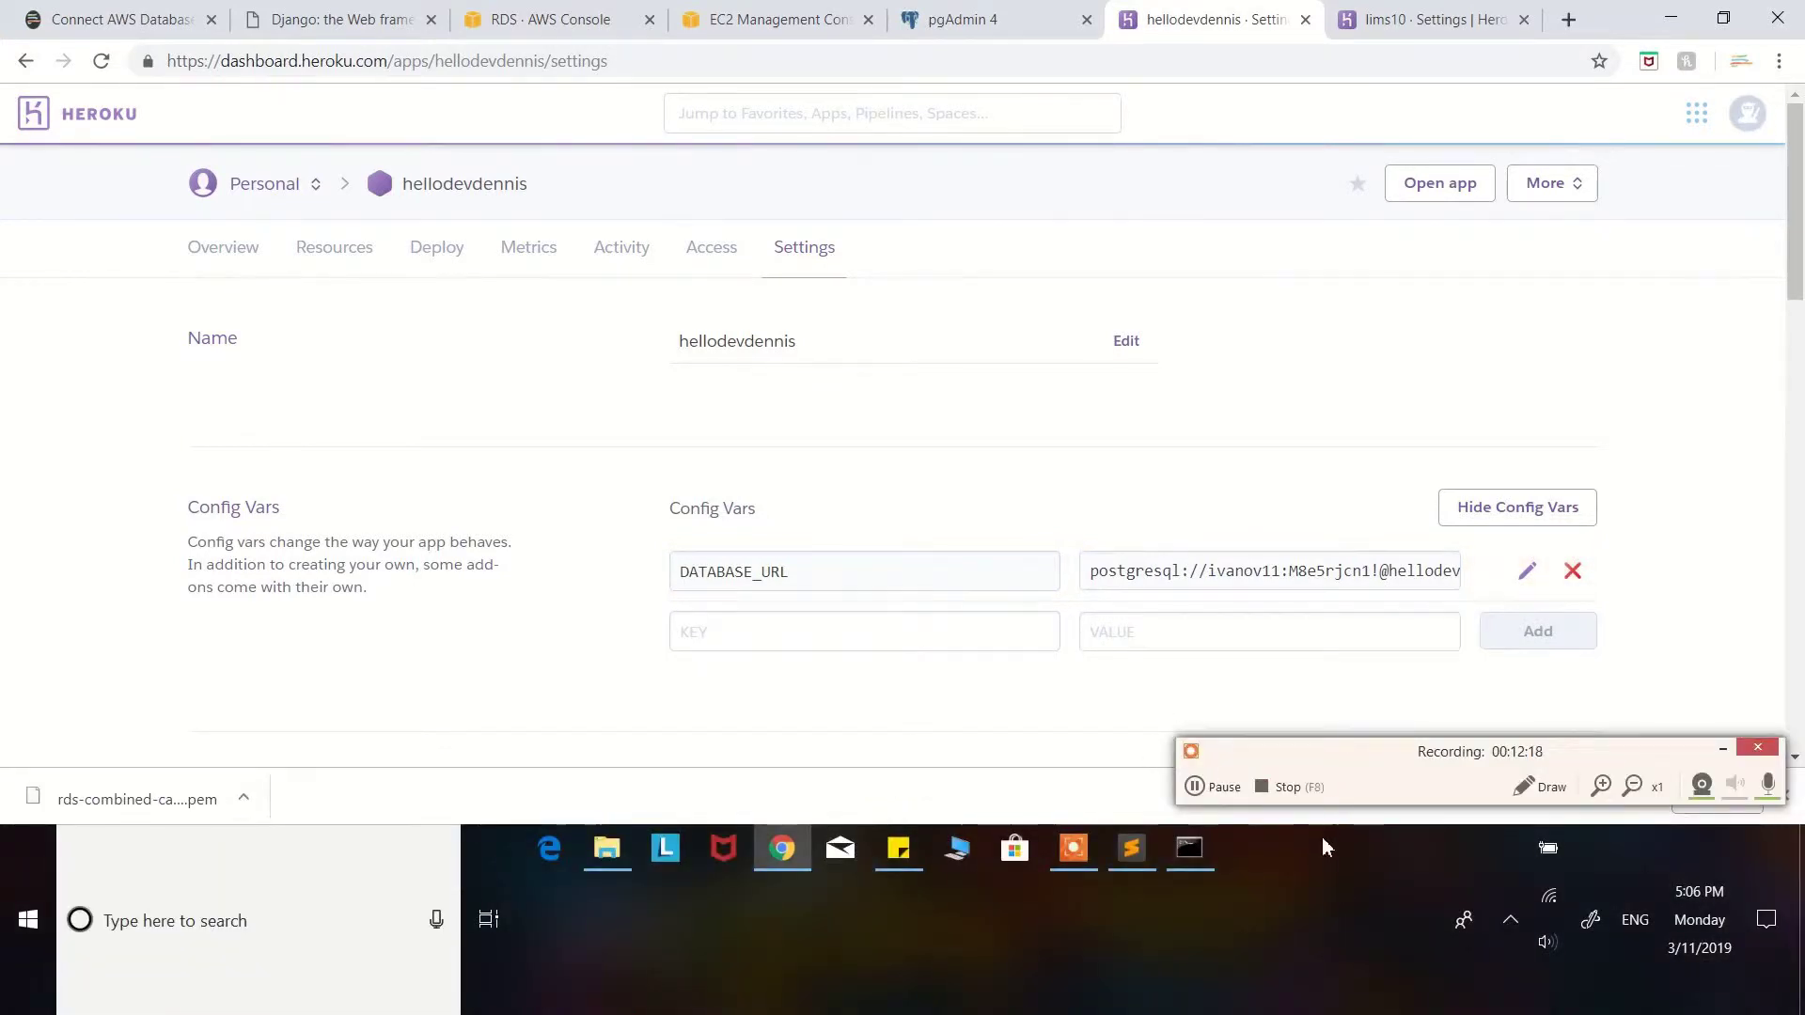
pyautogui.moveTo(1323, 824); pyautogui.dragTo(1313, 955)
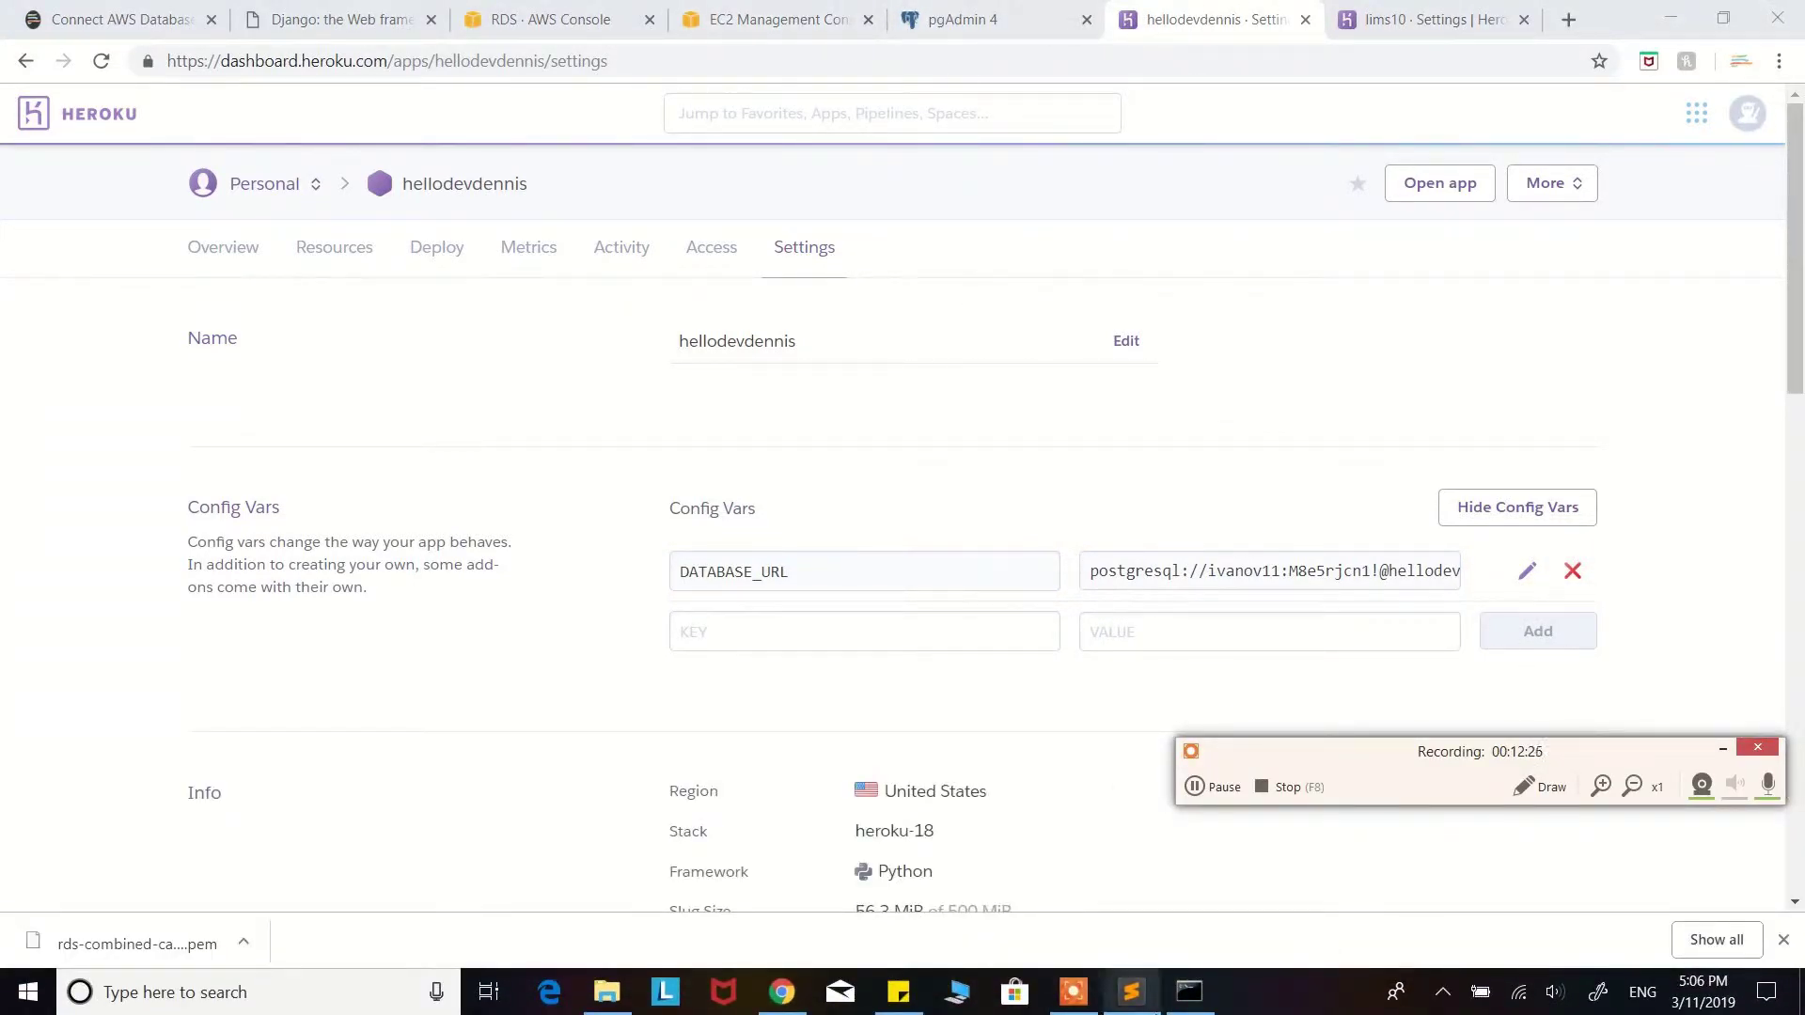
pyautogui.click(1189, 992)
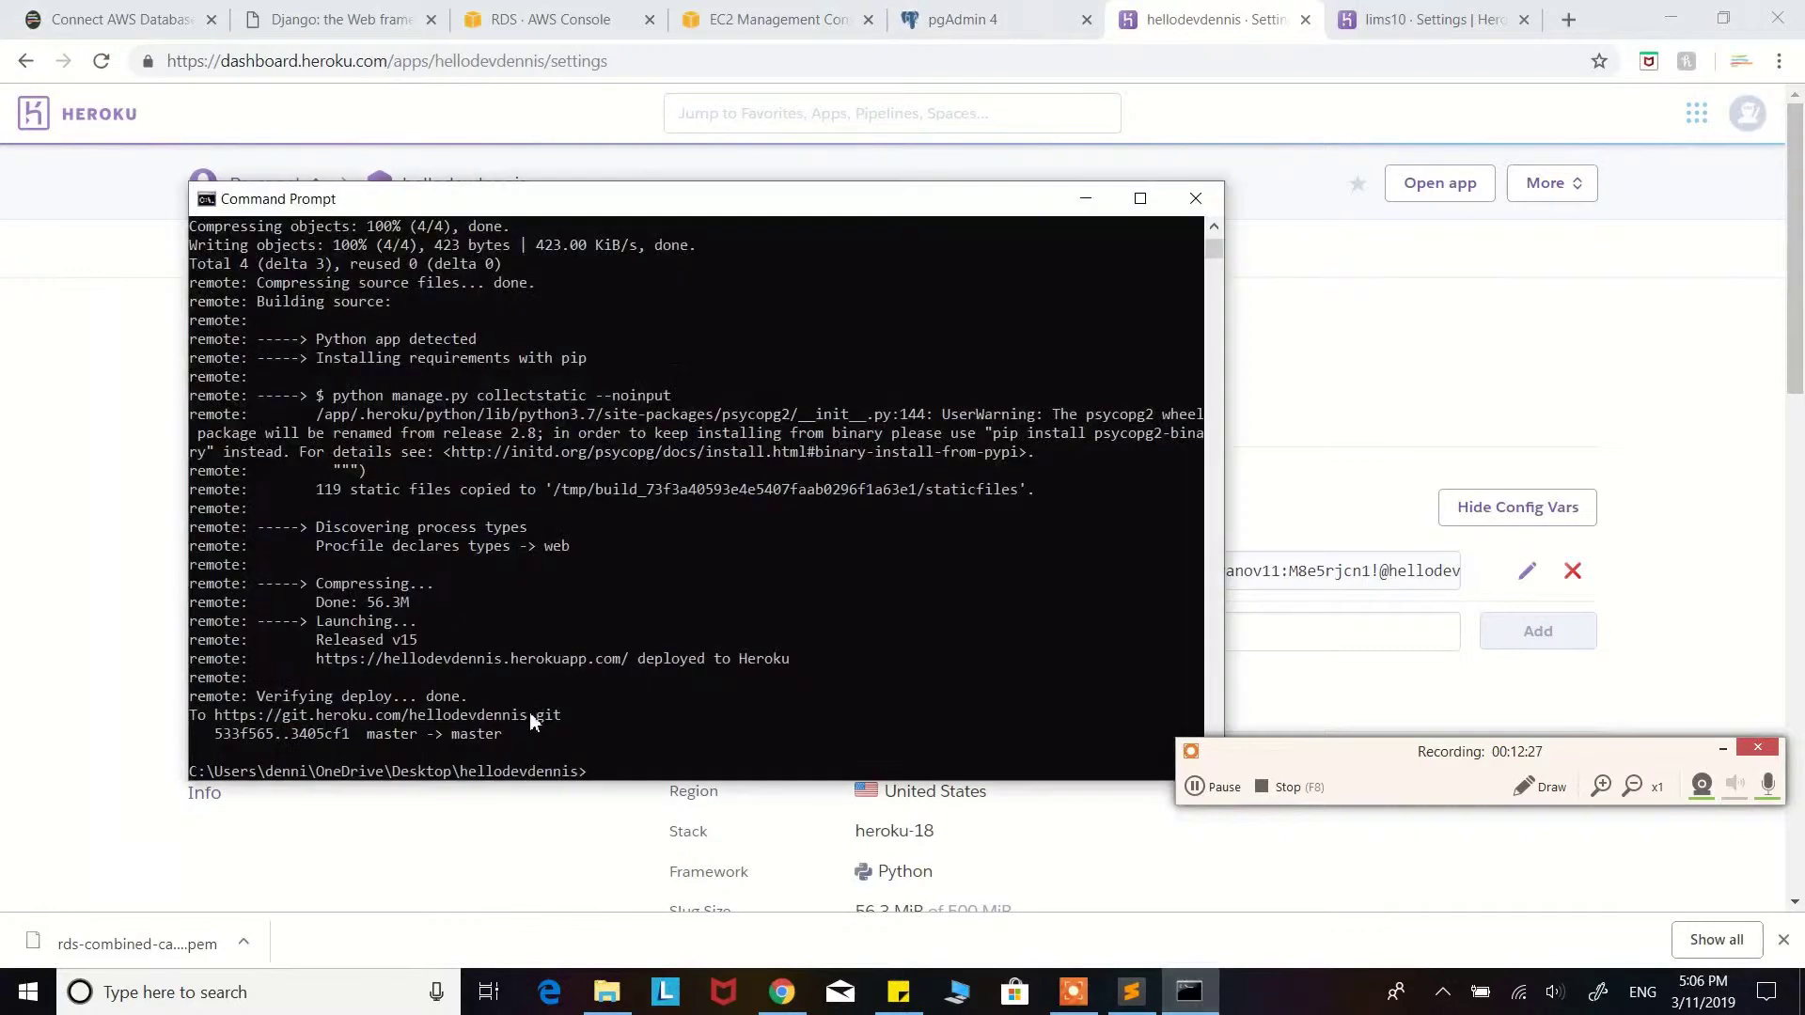
# Step: Open settings.py and paste the RDS endpoint into the database settings
pyautogui.click(1133, 1004)
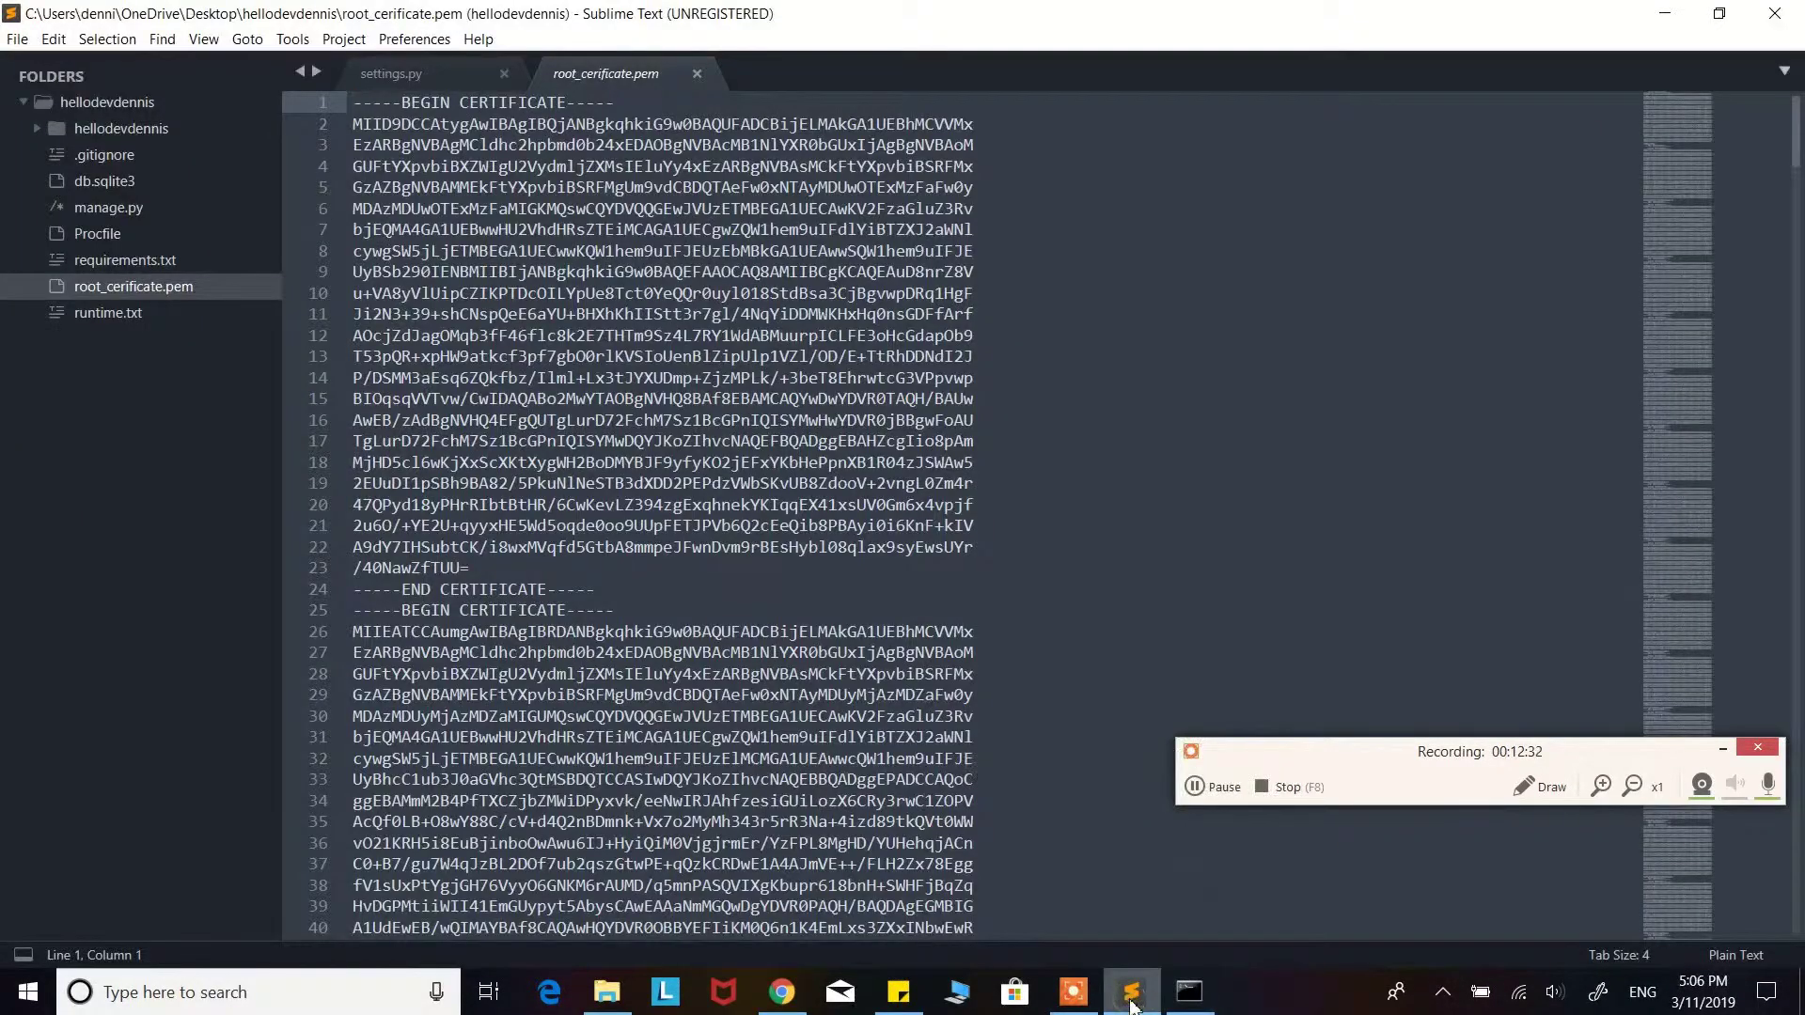
pyautogui.click(104, 129)
pyautogui.click(120, 213)
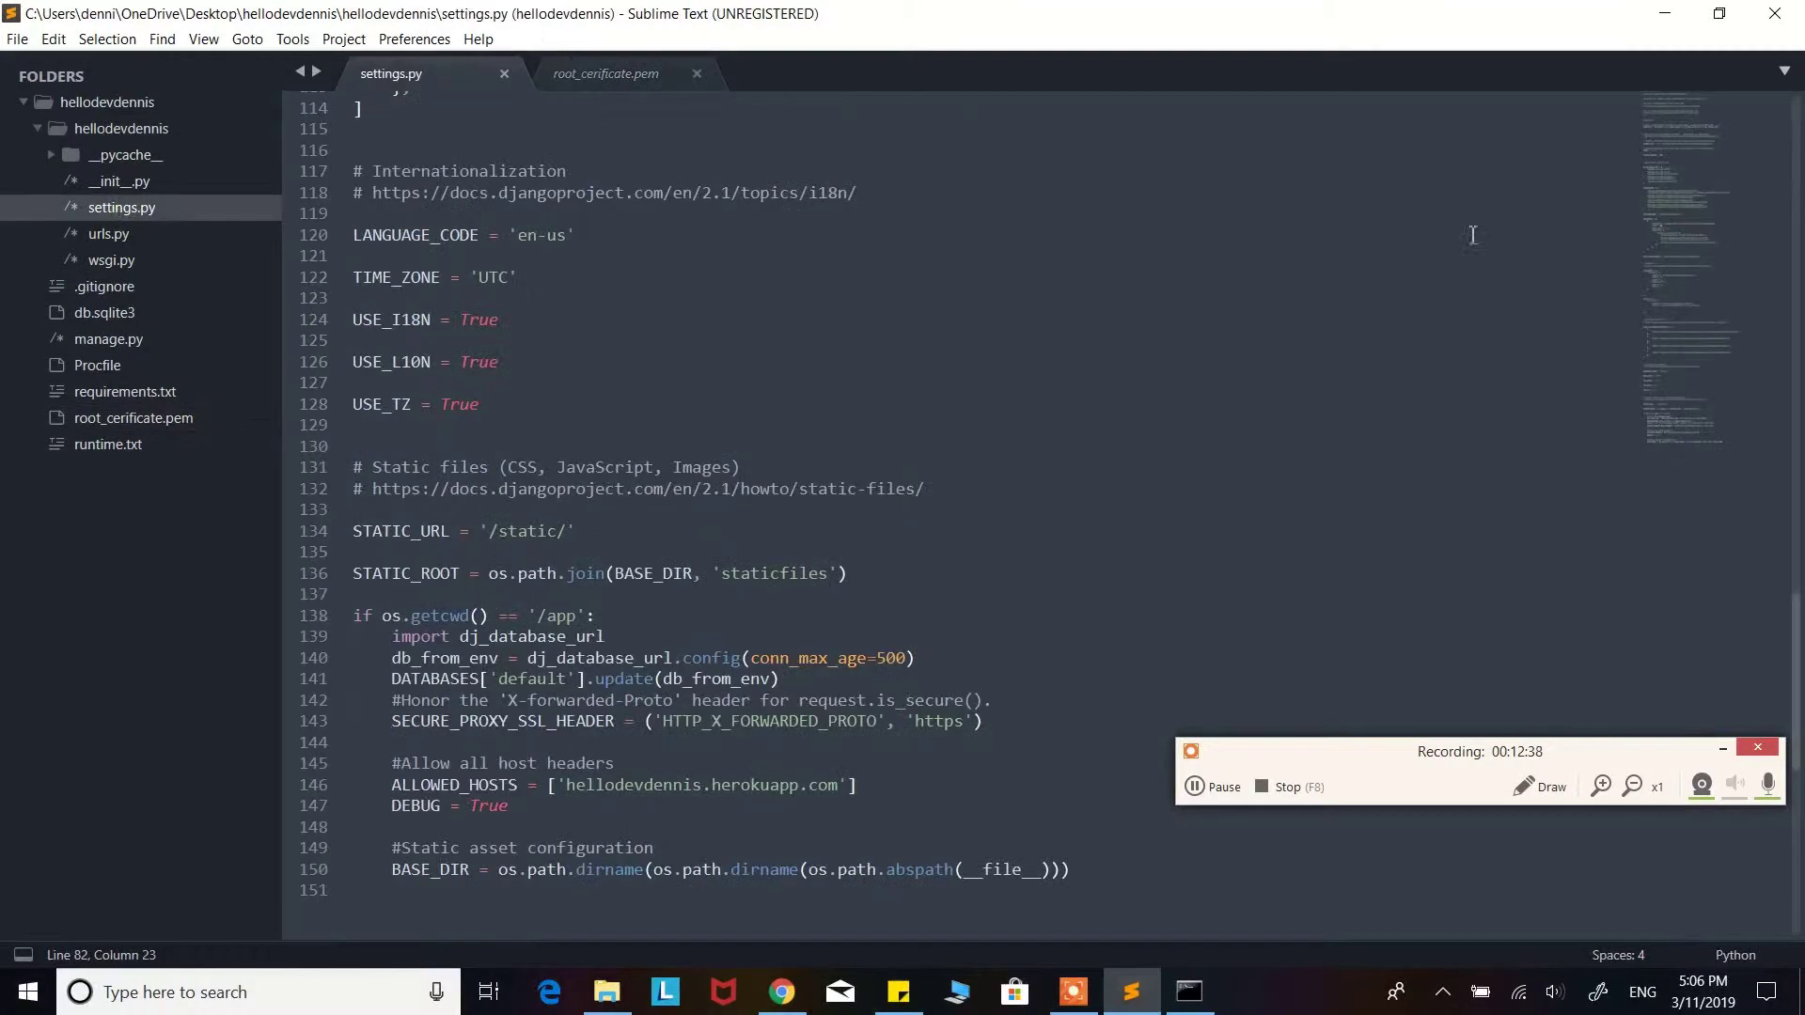
pyautogui.click(1689, 111)
pyautogui.moveTo(1689, 111); pyautogui.dragTo(1668, 291)
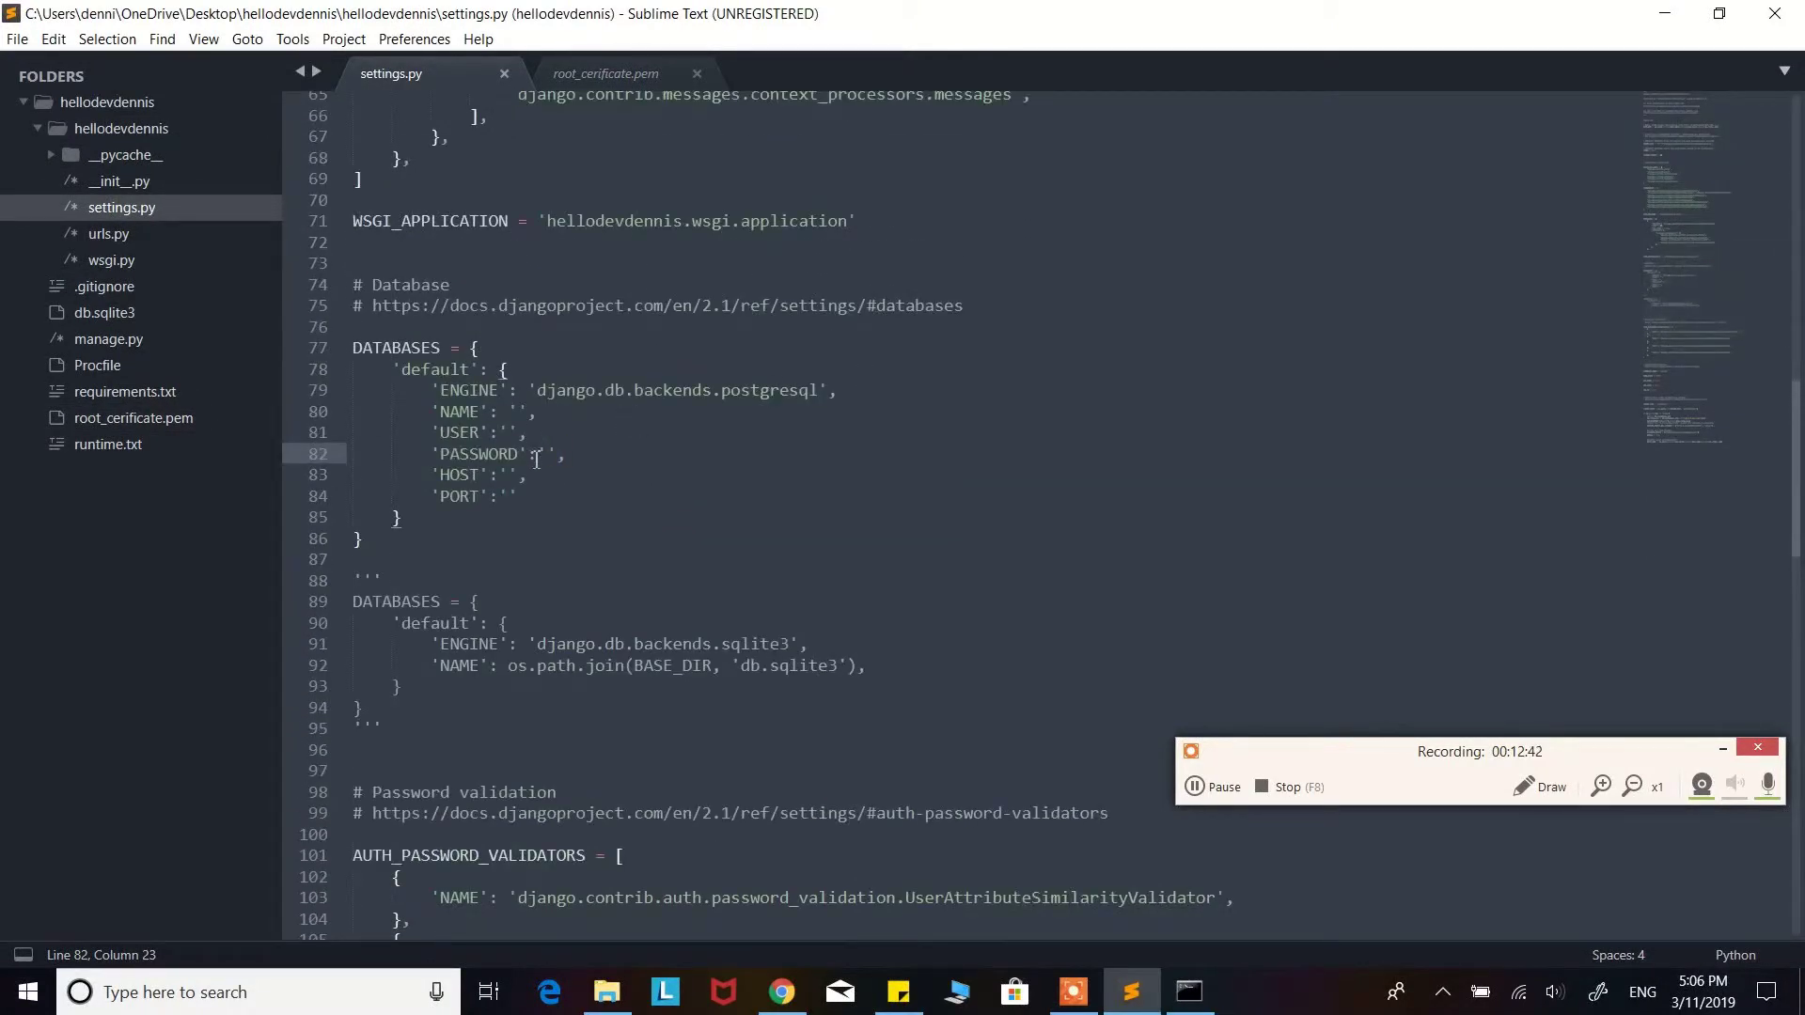
pyautogui.click(512, 495)
pyautogui.hotkey('ctrl', 'v')
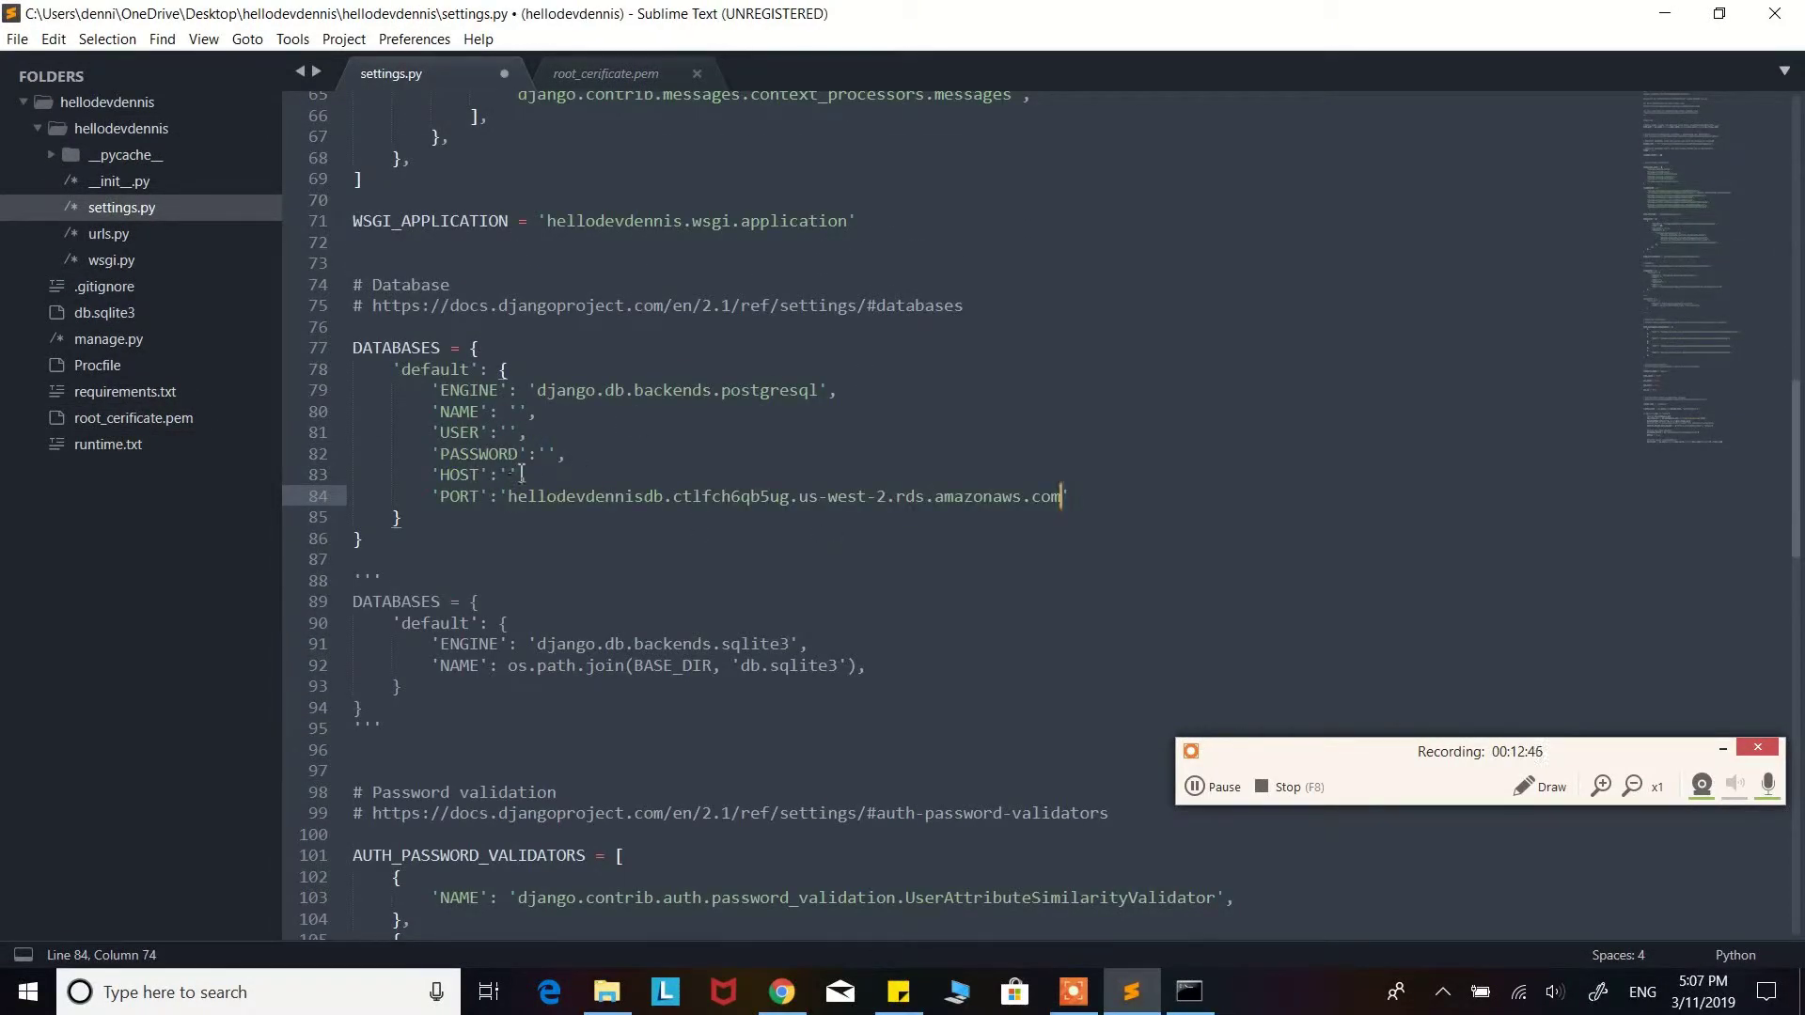
# Step: Enter port 5432, the database password and name hellodevdb, then save settings.py
pyautogui.click(513, 475)
pyautogui.write('5432')
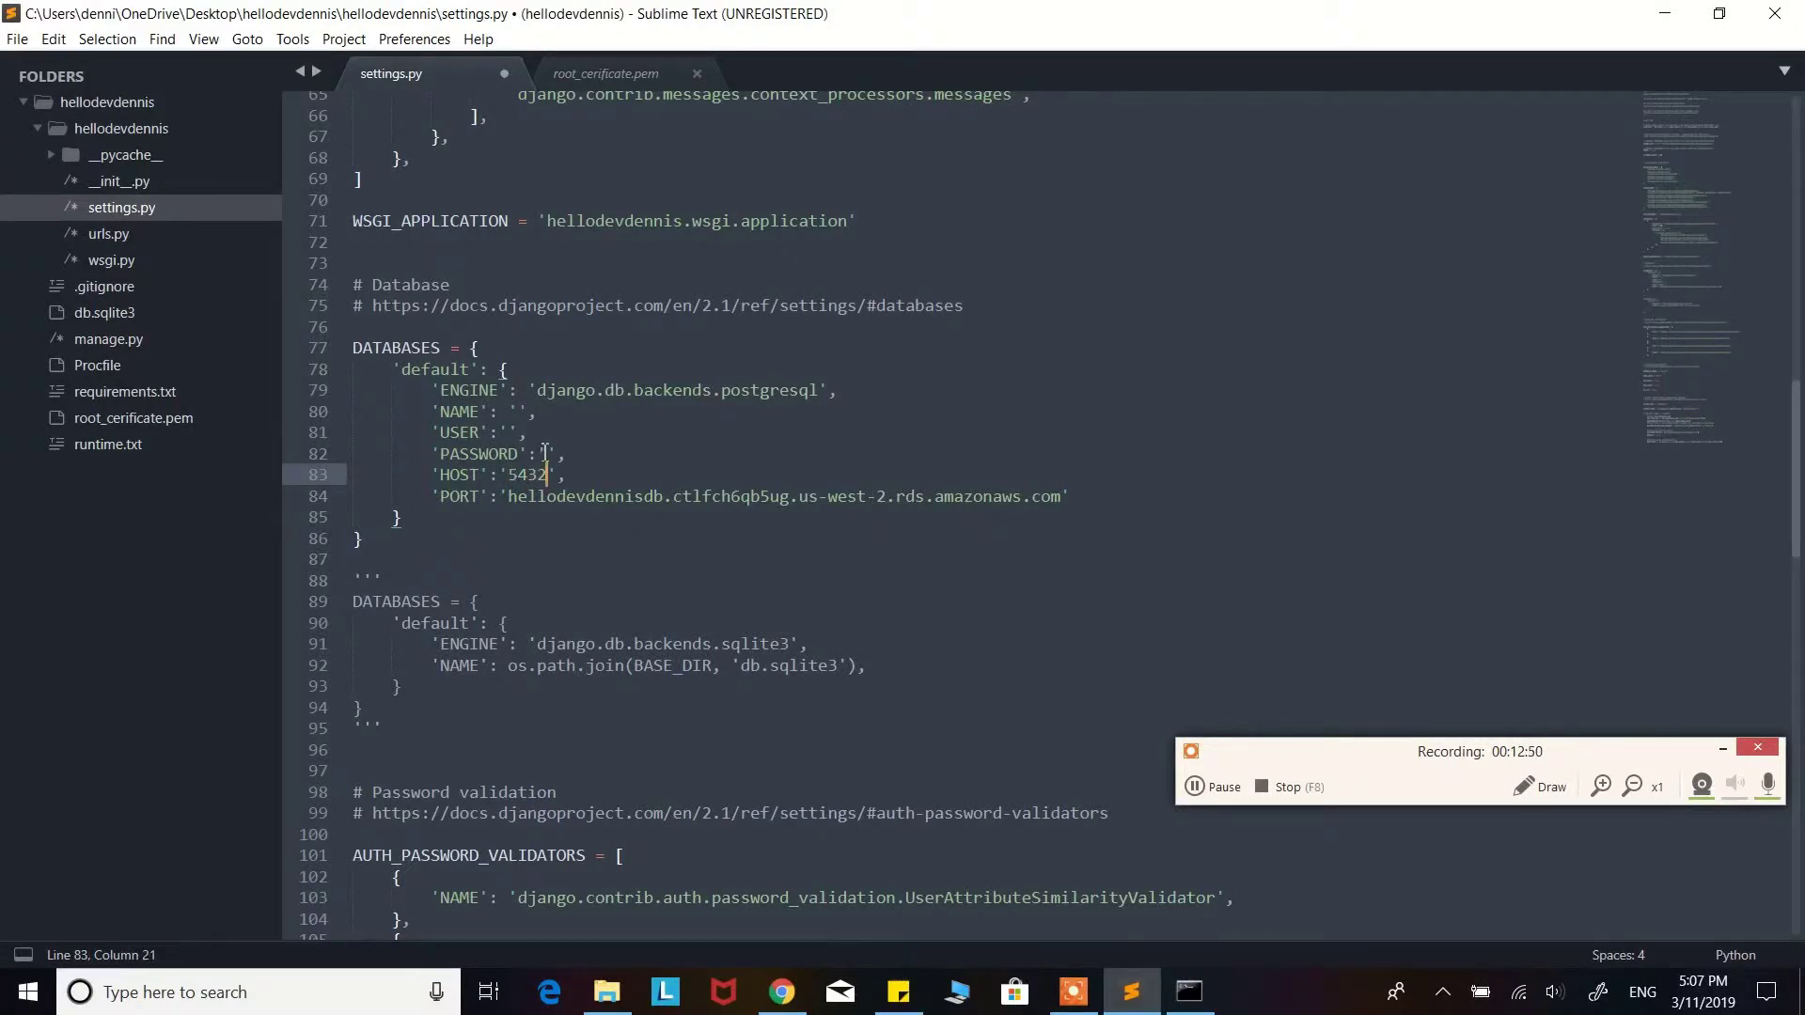
pyautogui.click(544, 453)
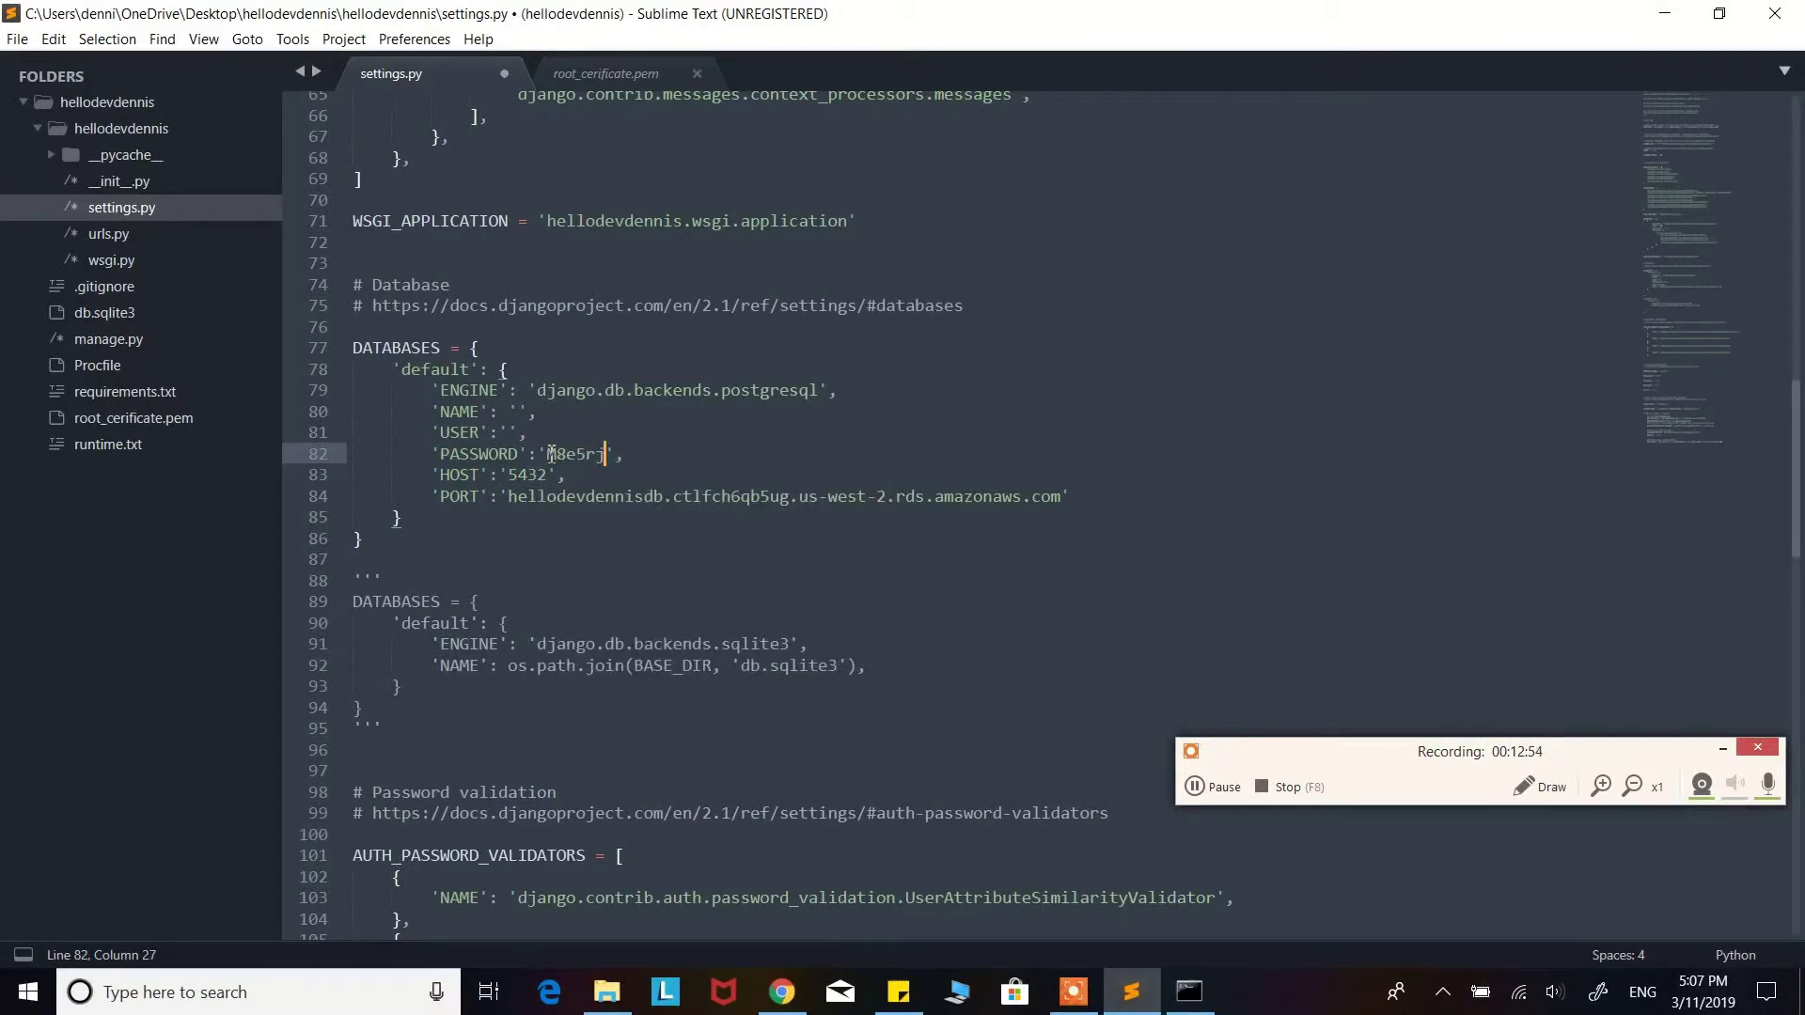
pyautogui.click(499, 434)
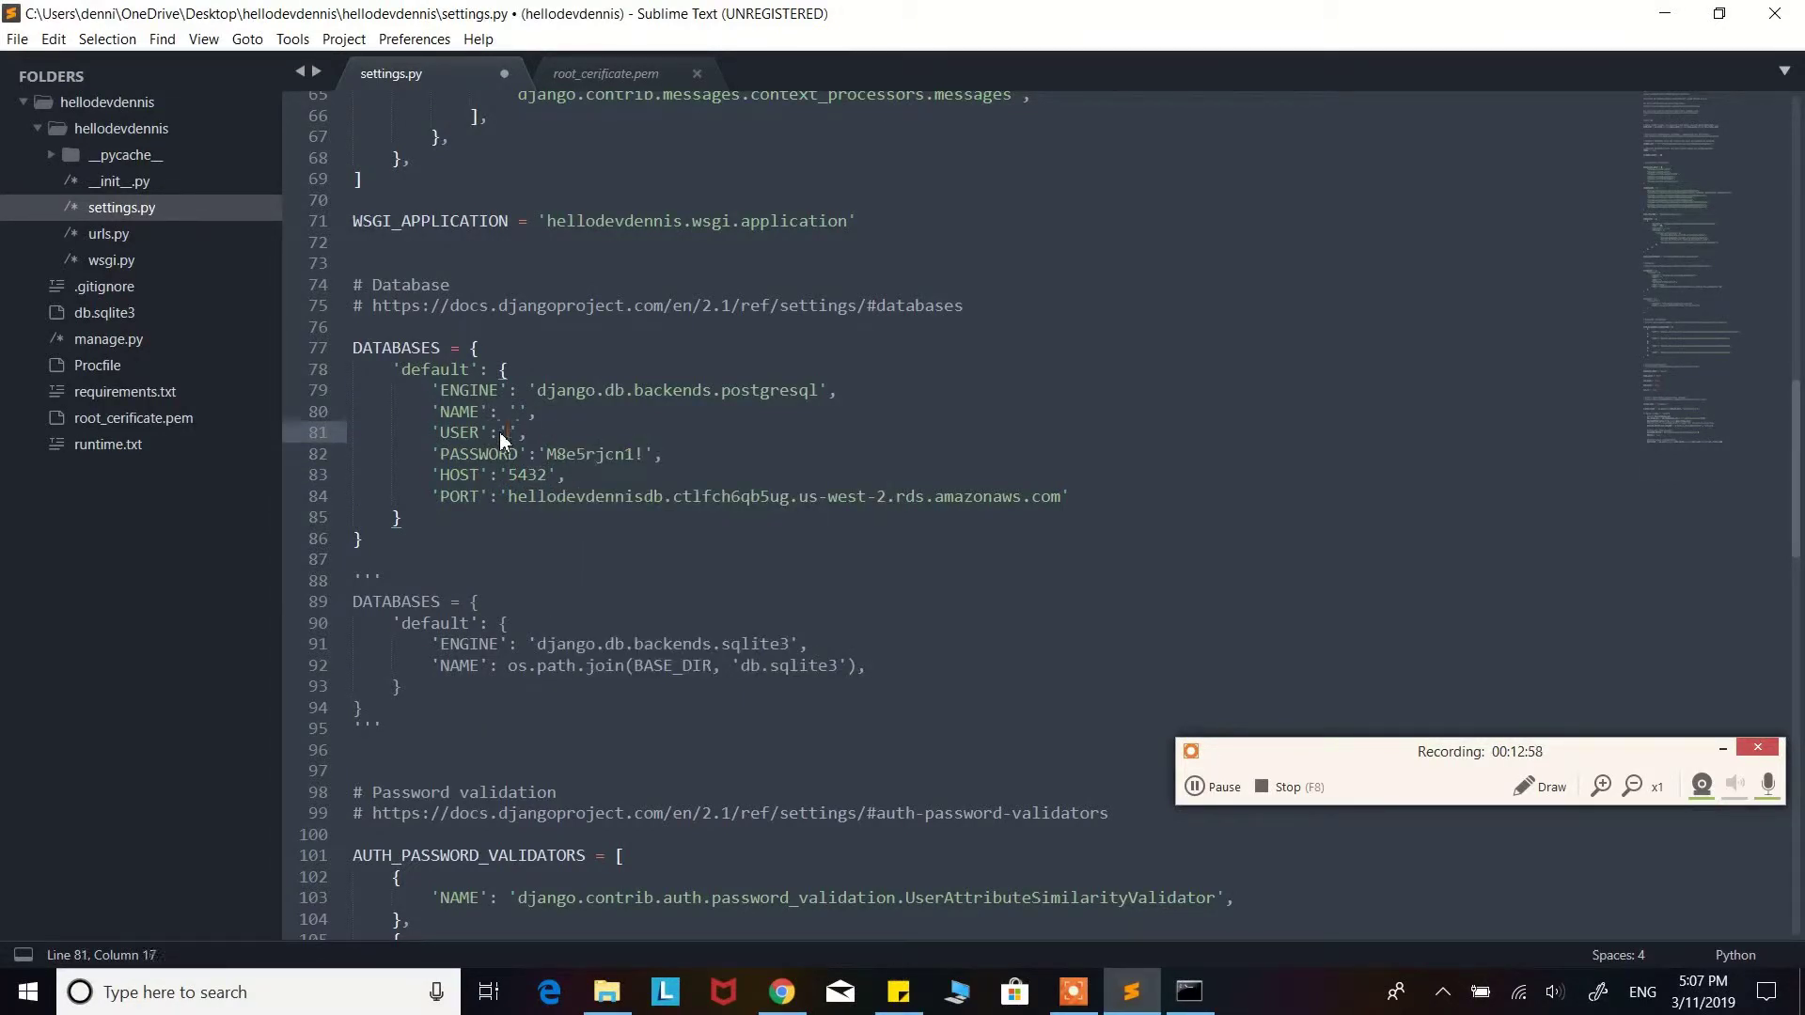
pyautogui.click(517, 411)
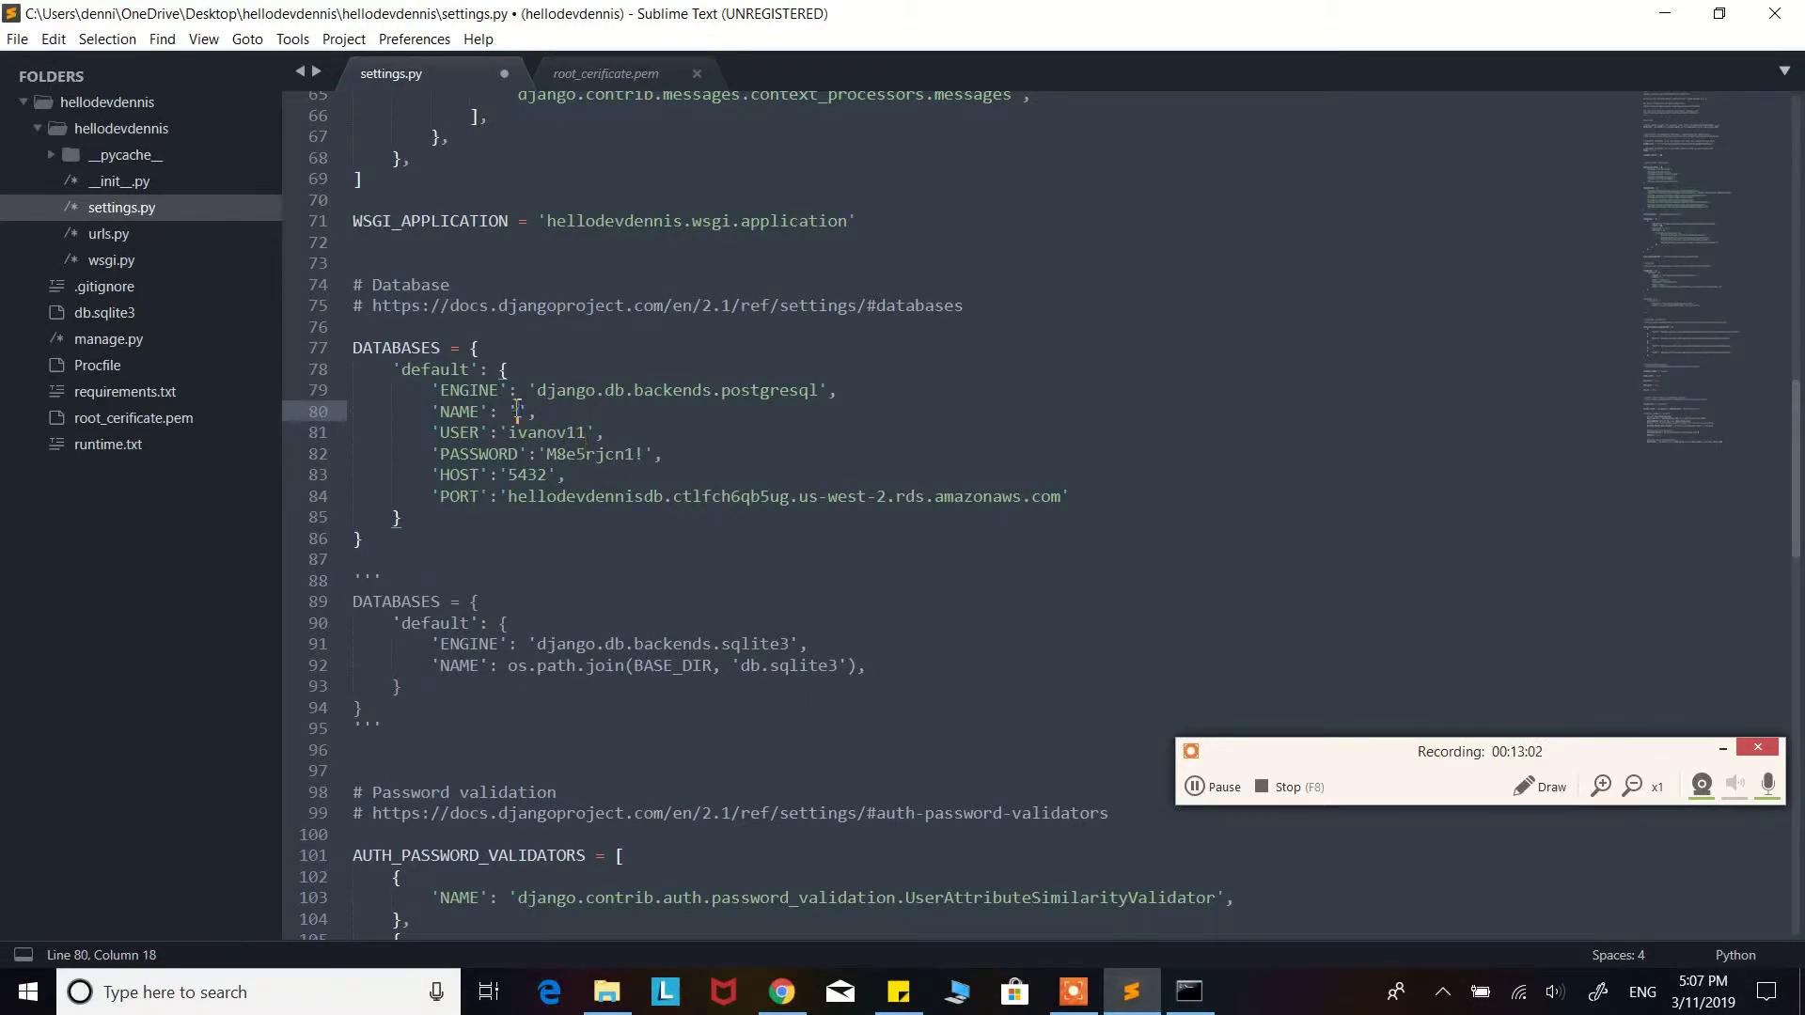
pyautogui.write('hellodevdb')
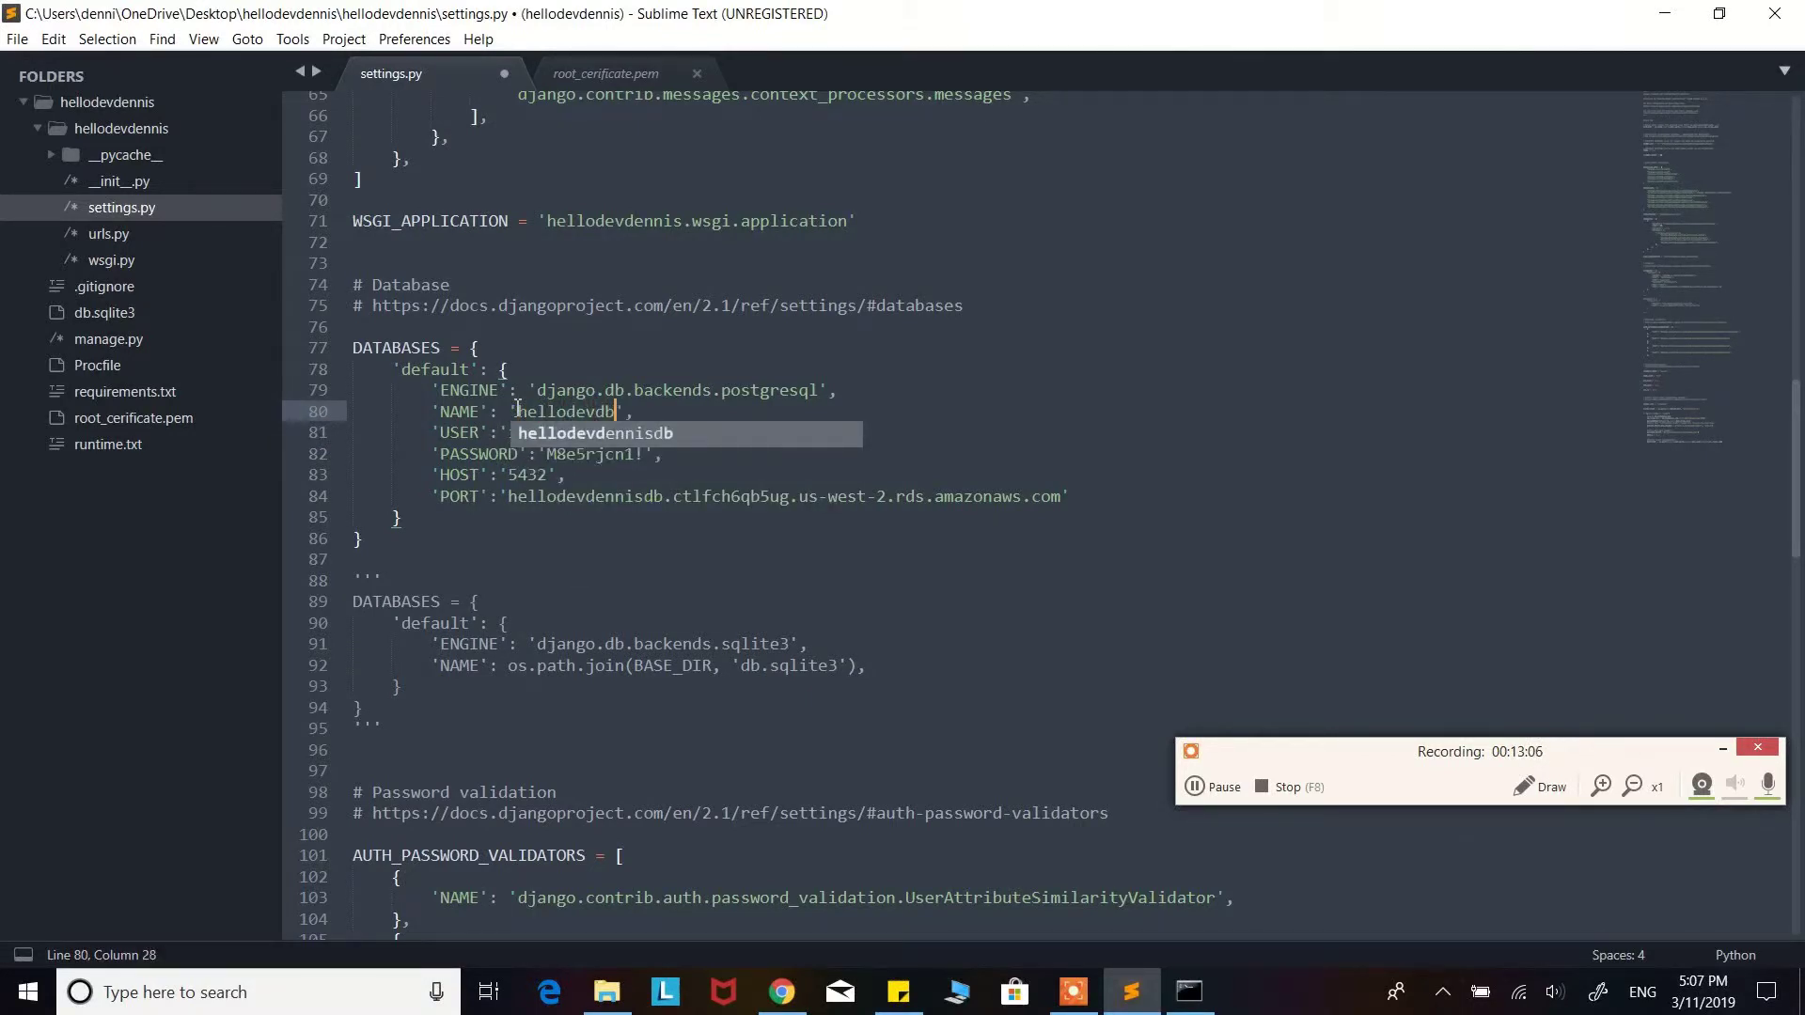
pyautogui.hotkey('ctrl', 's')
pyautogui.click(760, 443)
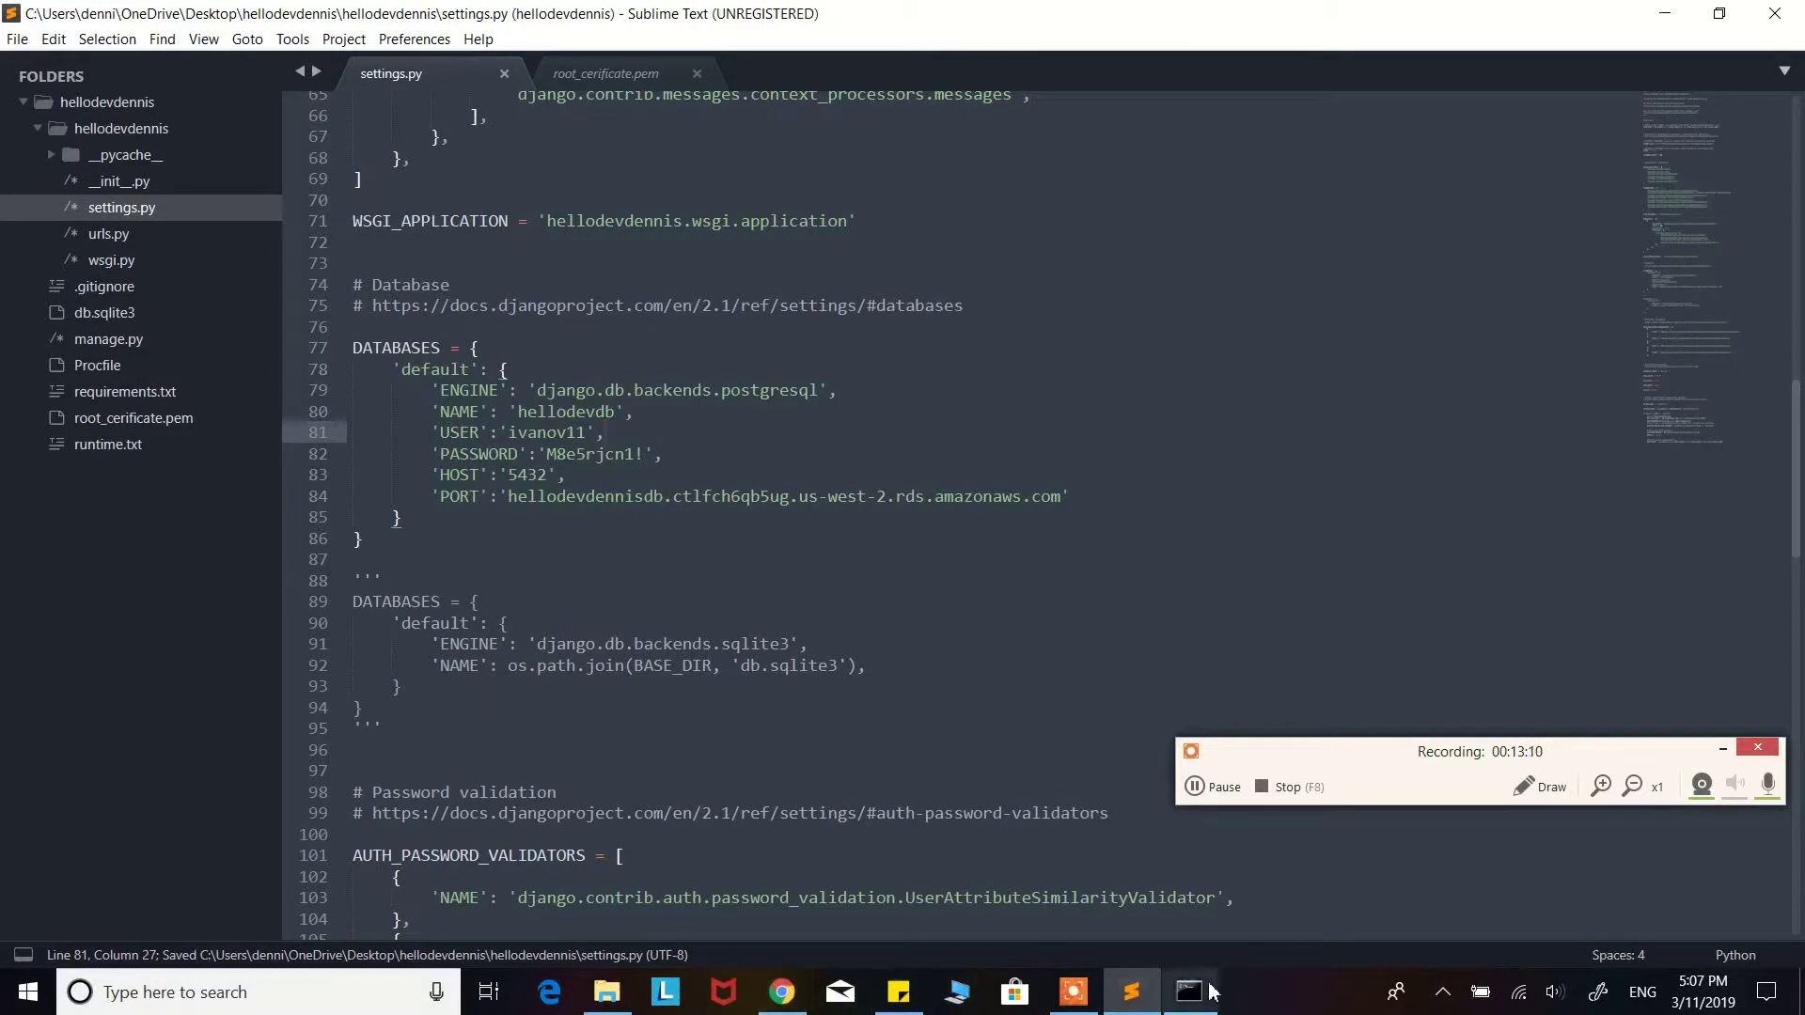
# Step: Run python manage.py migrate, which fails, and trim extra letters from the database name
pyautogui.click(1189, 991)
pyautogui.write('python manage.p')
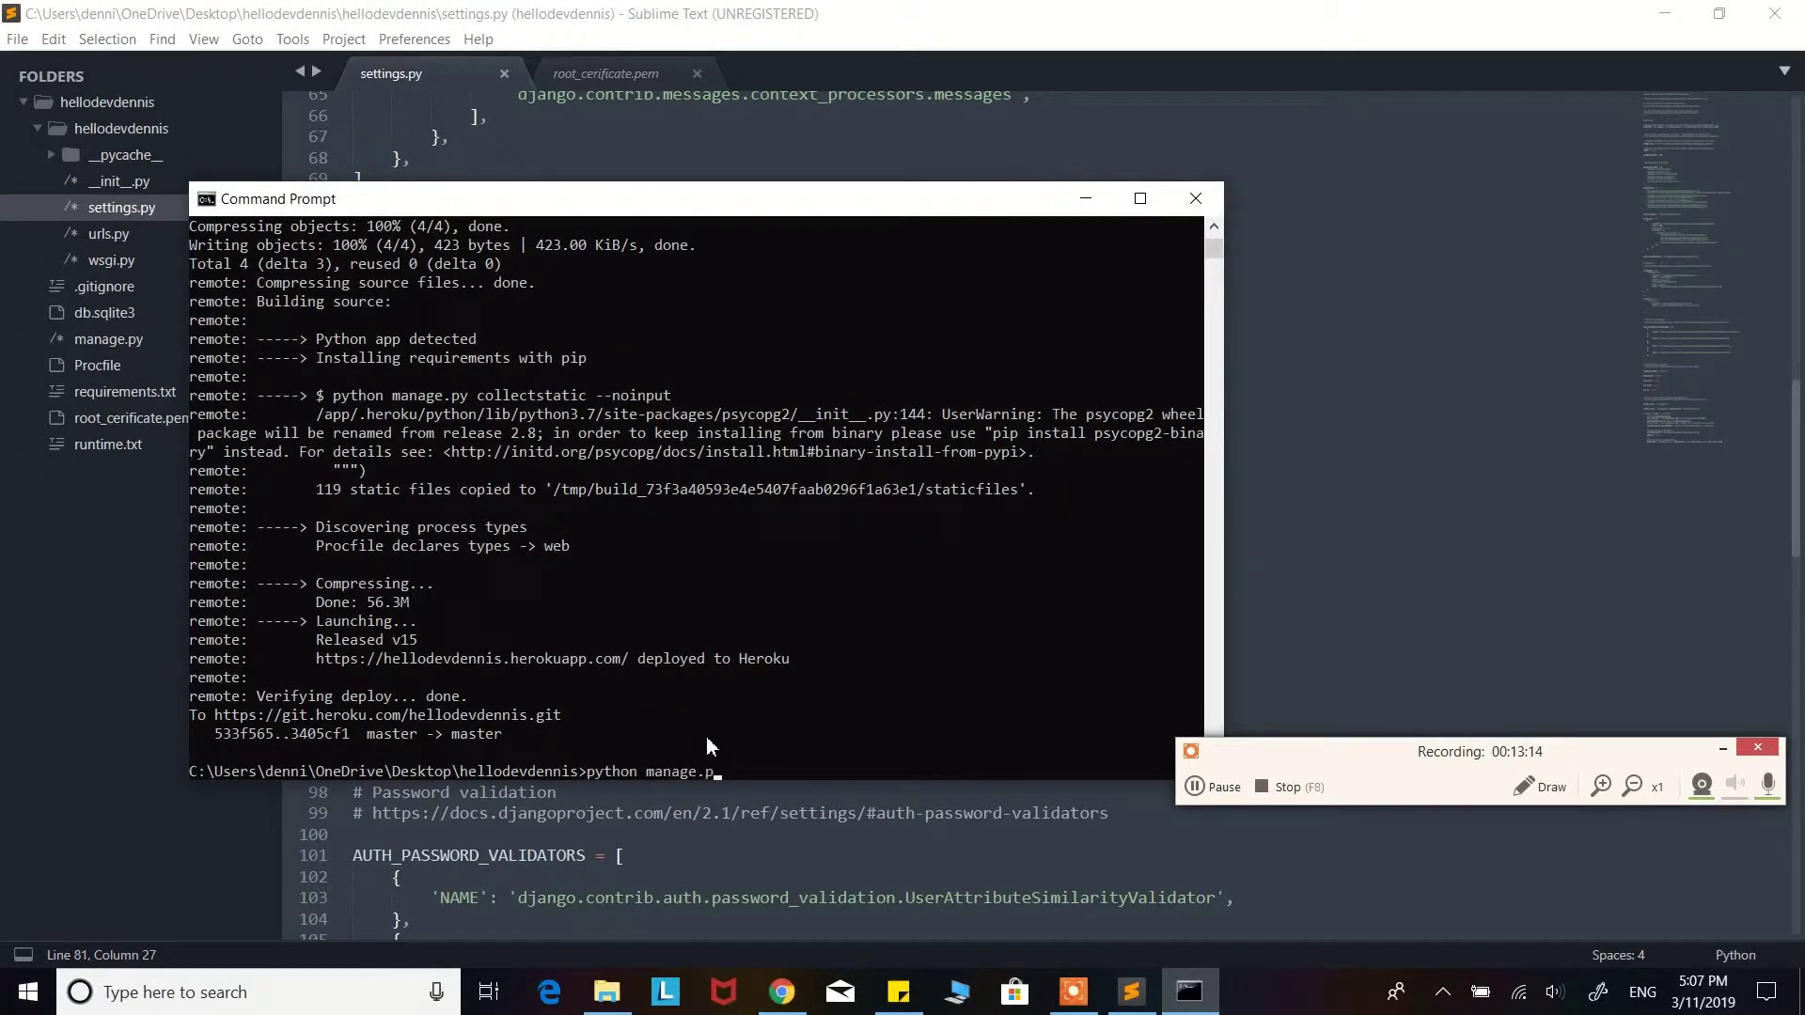
pyautogui.write('y migrate')
pyautogui.press('Return')
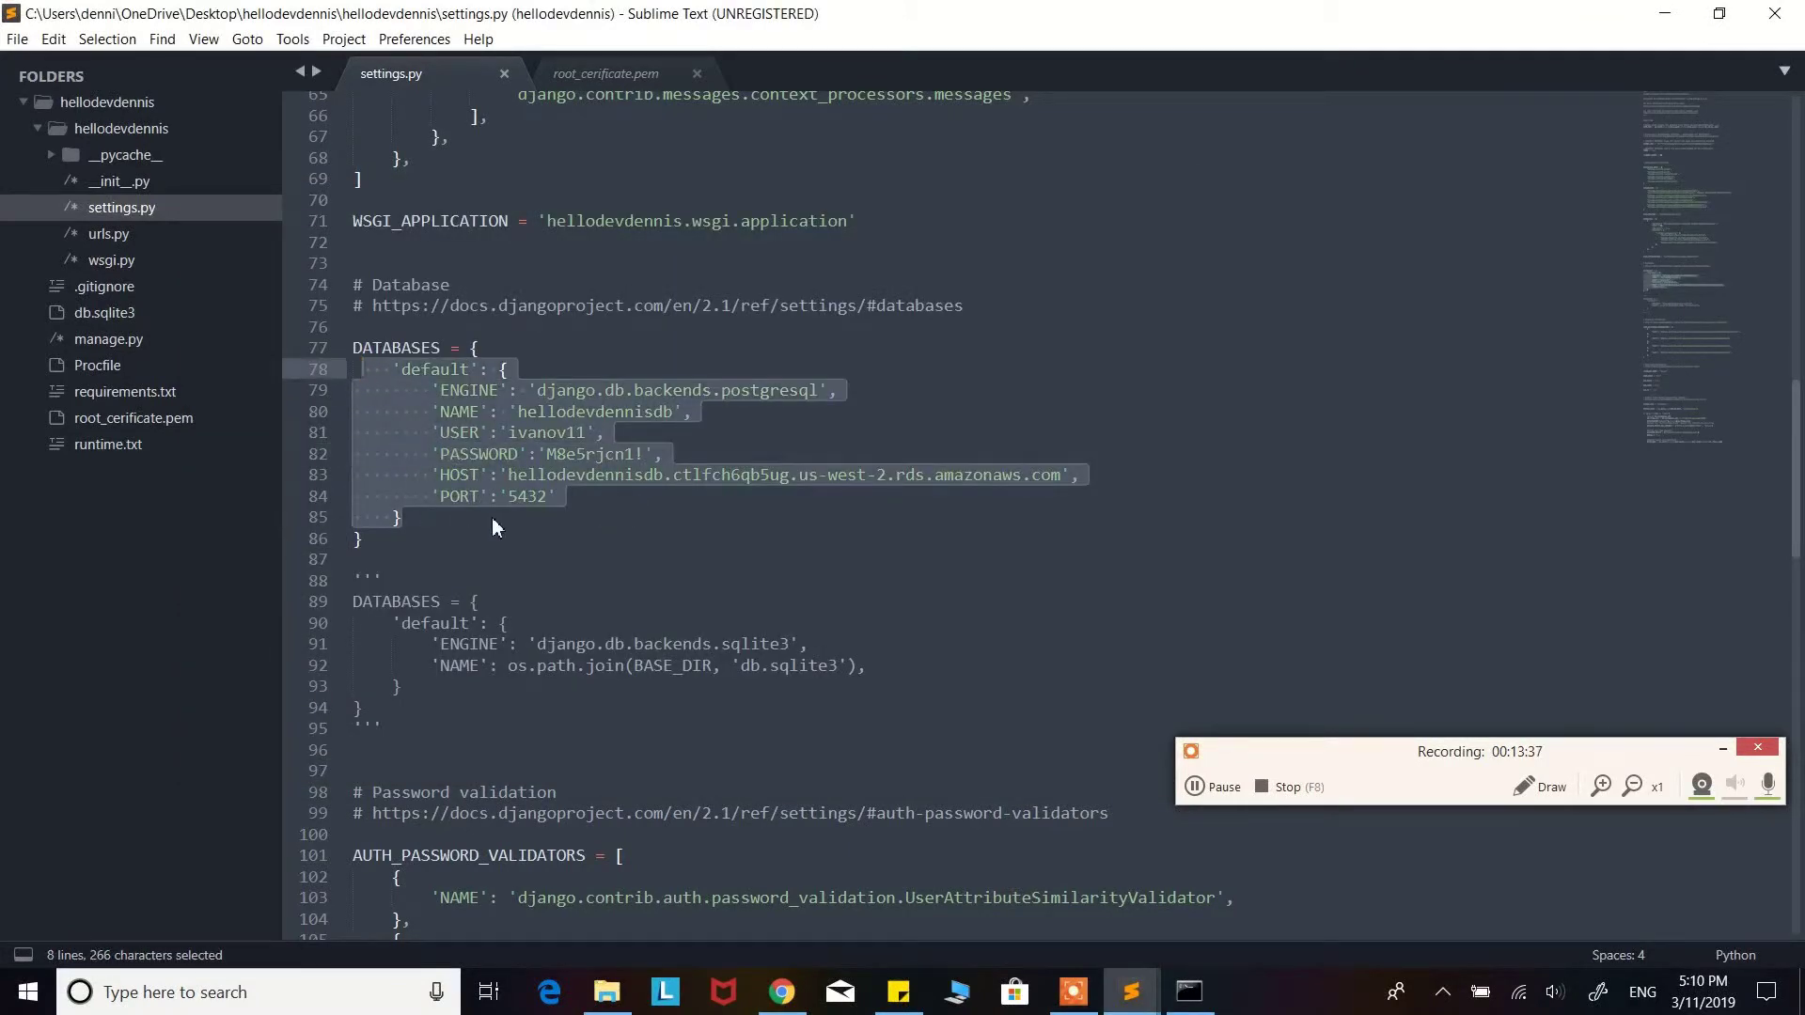
pyautogui.click(455, 481)
pyautogui.click(556, 496)
pyautogui.click(643, 414)
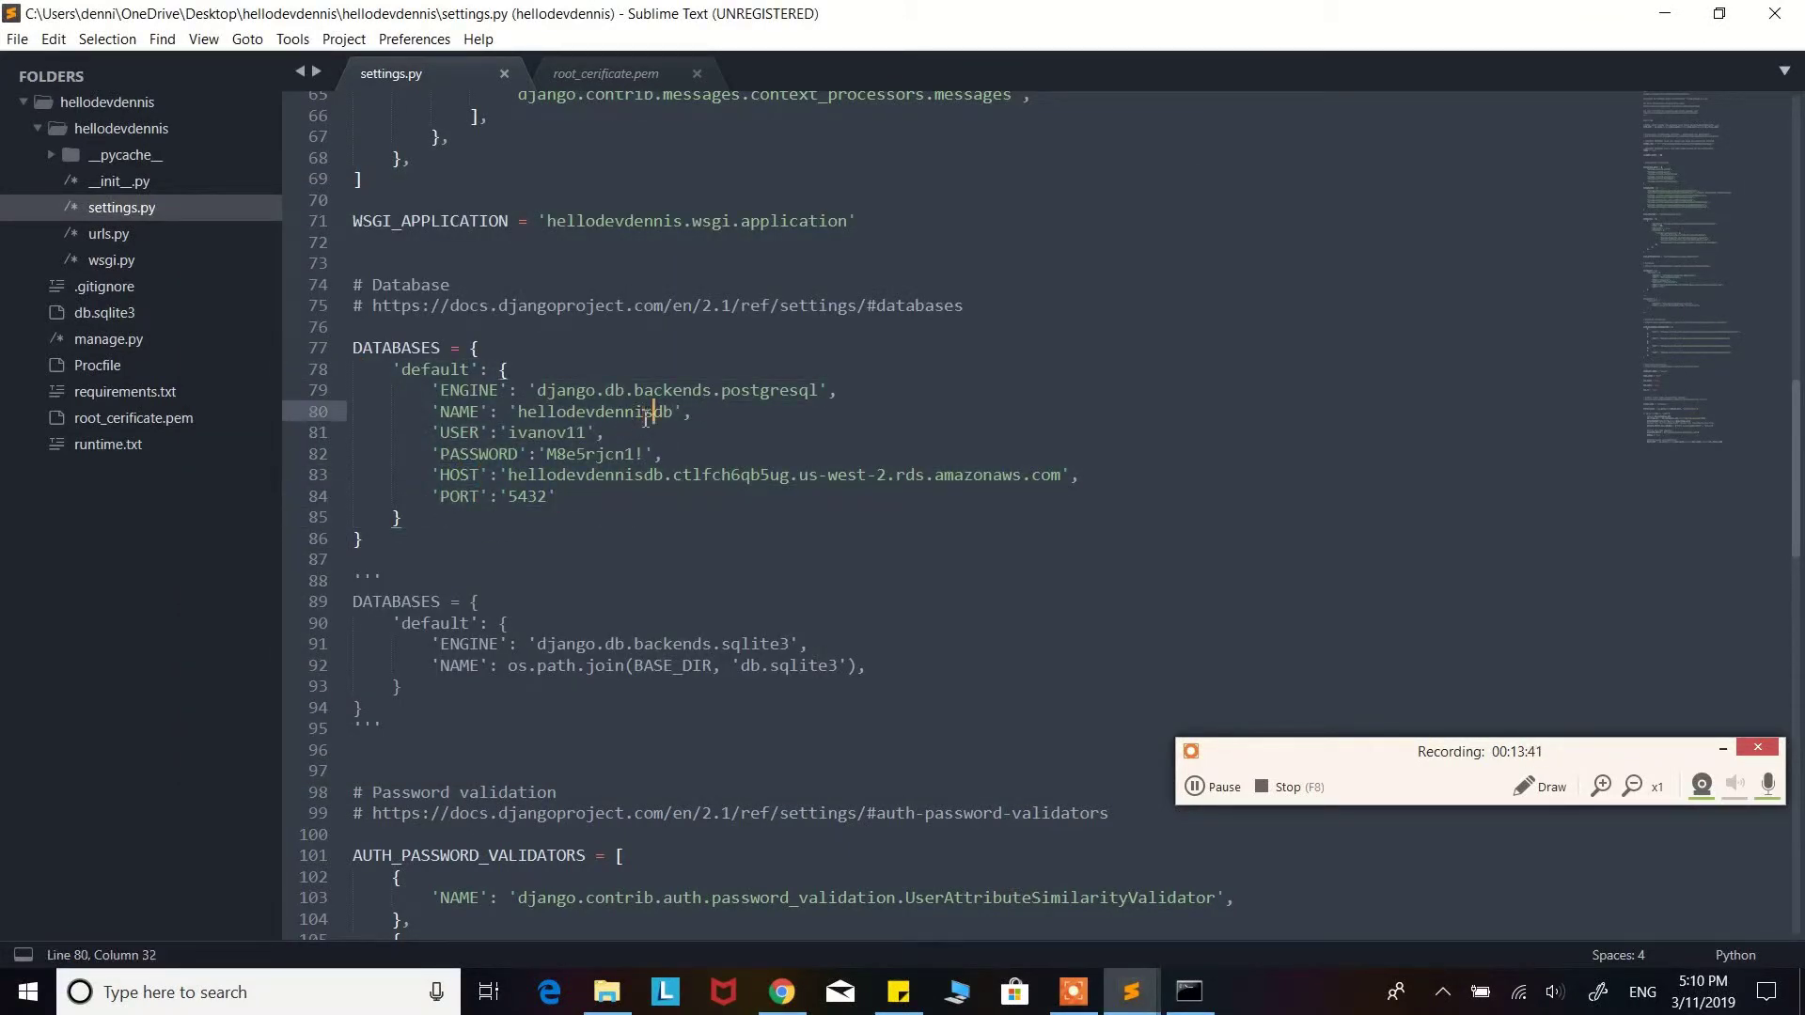
pyautogui.press('BackSpace')
pyautogui.press('BackSpace')
pyautogui.press('BackSpace')
pyautogui.press('BackSpace')
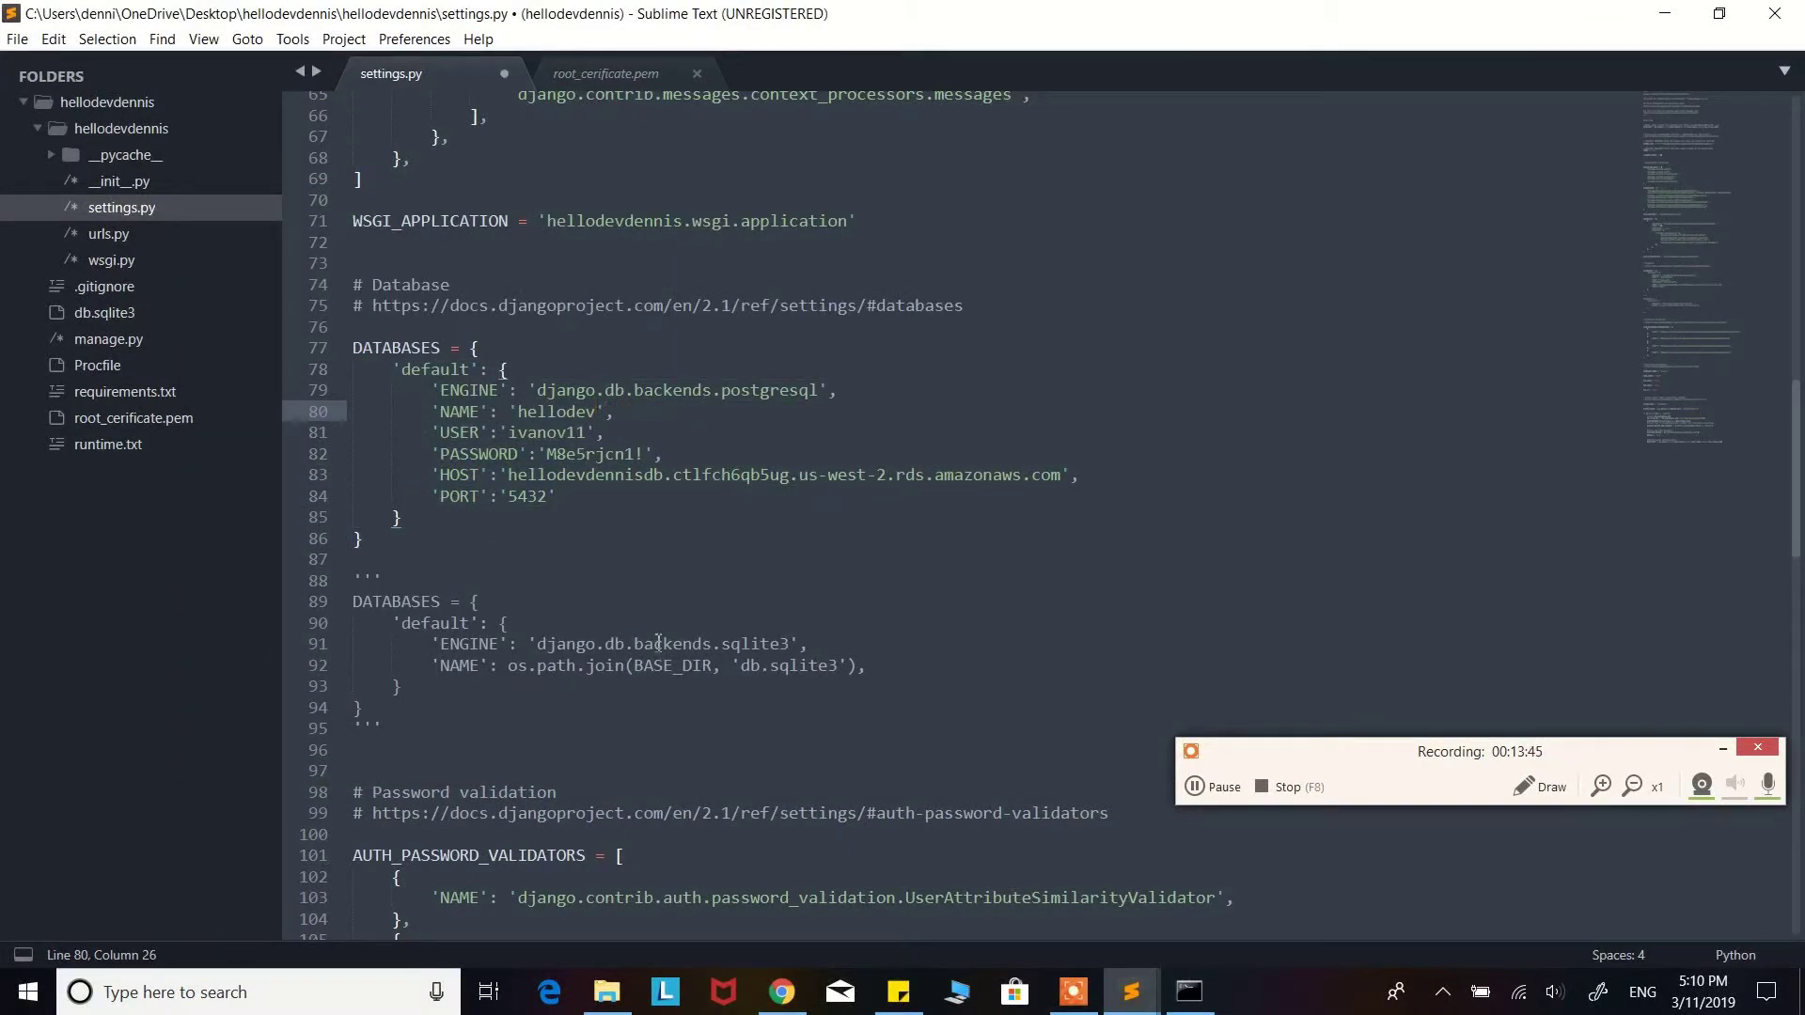
# Step: Check the name in pgAdmin 4, correct it to hellodevdb and save settings.py
pyautogui.click(781, 992)
pyautogui.click(962, 18)
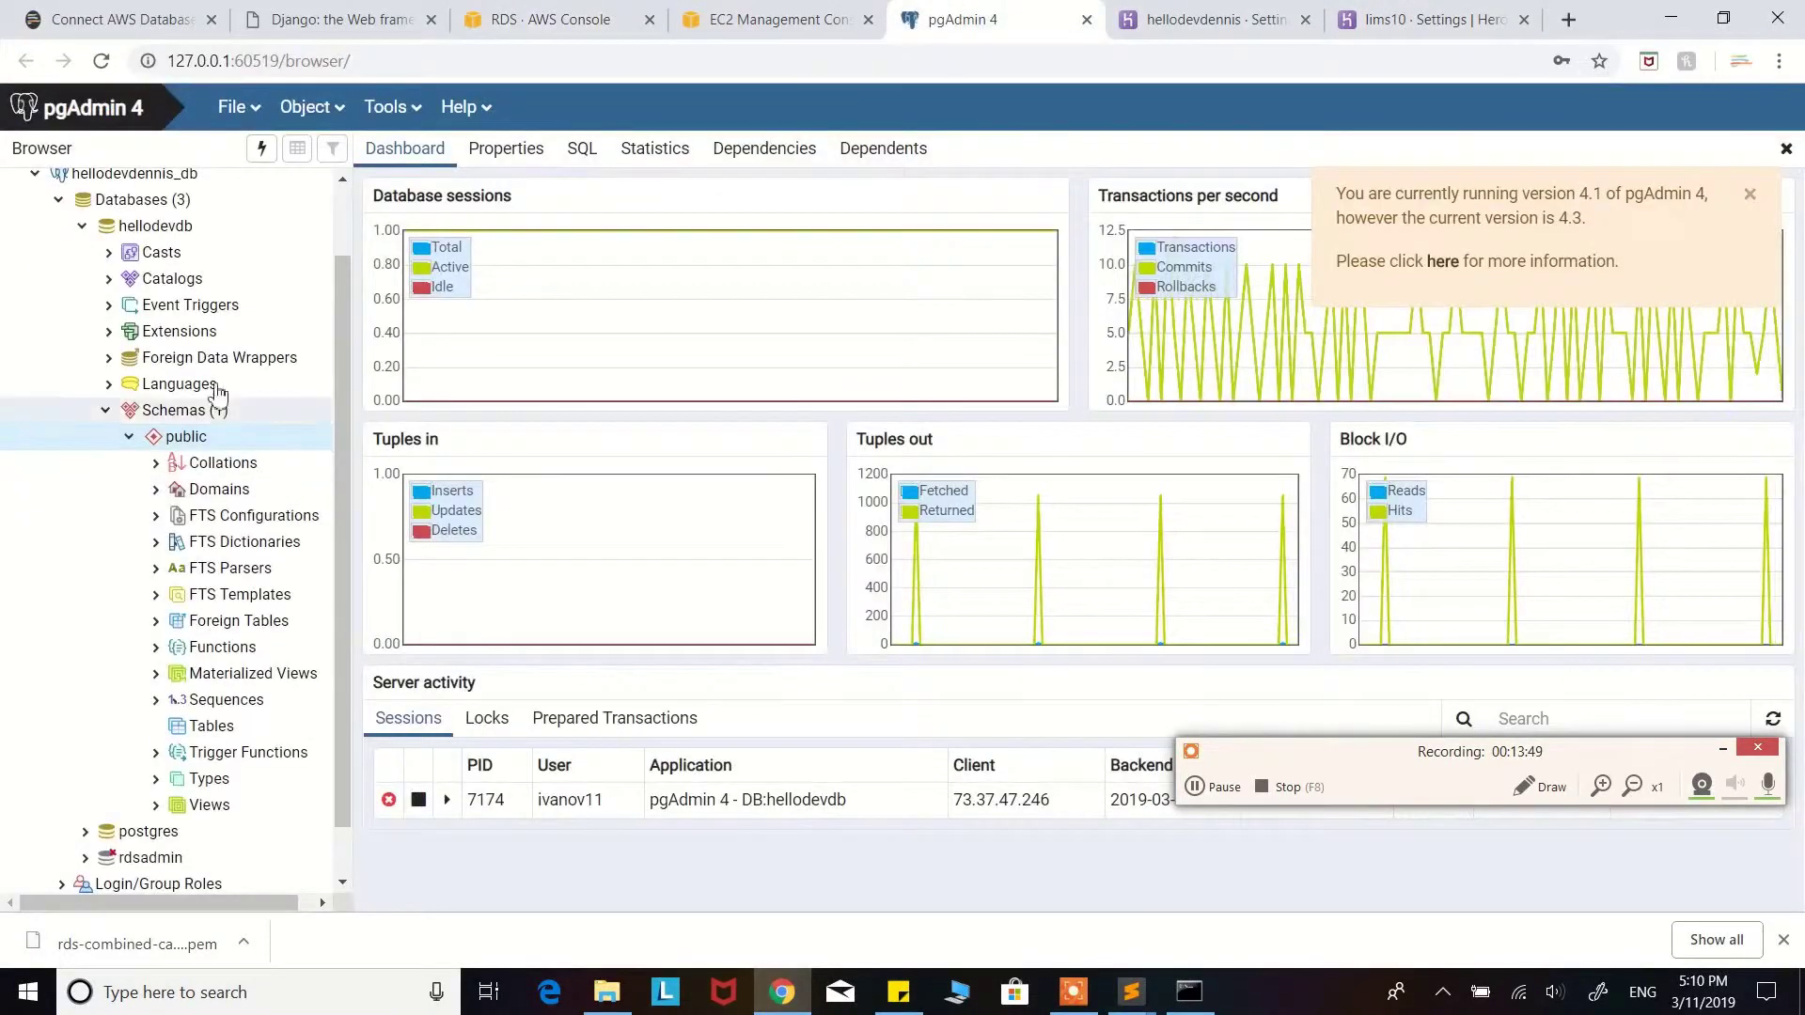
pyautogui.hotkey('alt', 'Tab')
pyautogui.write('d')
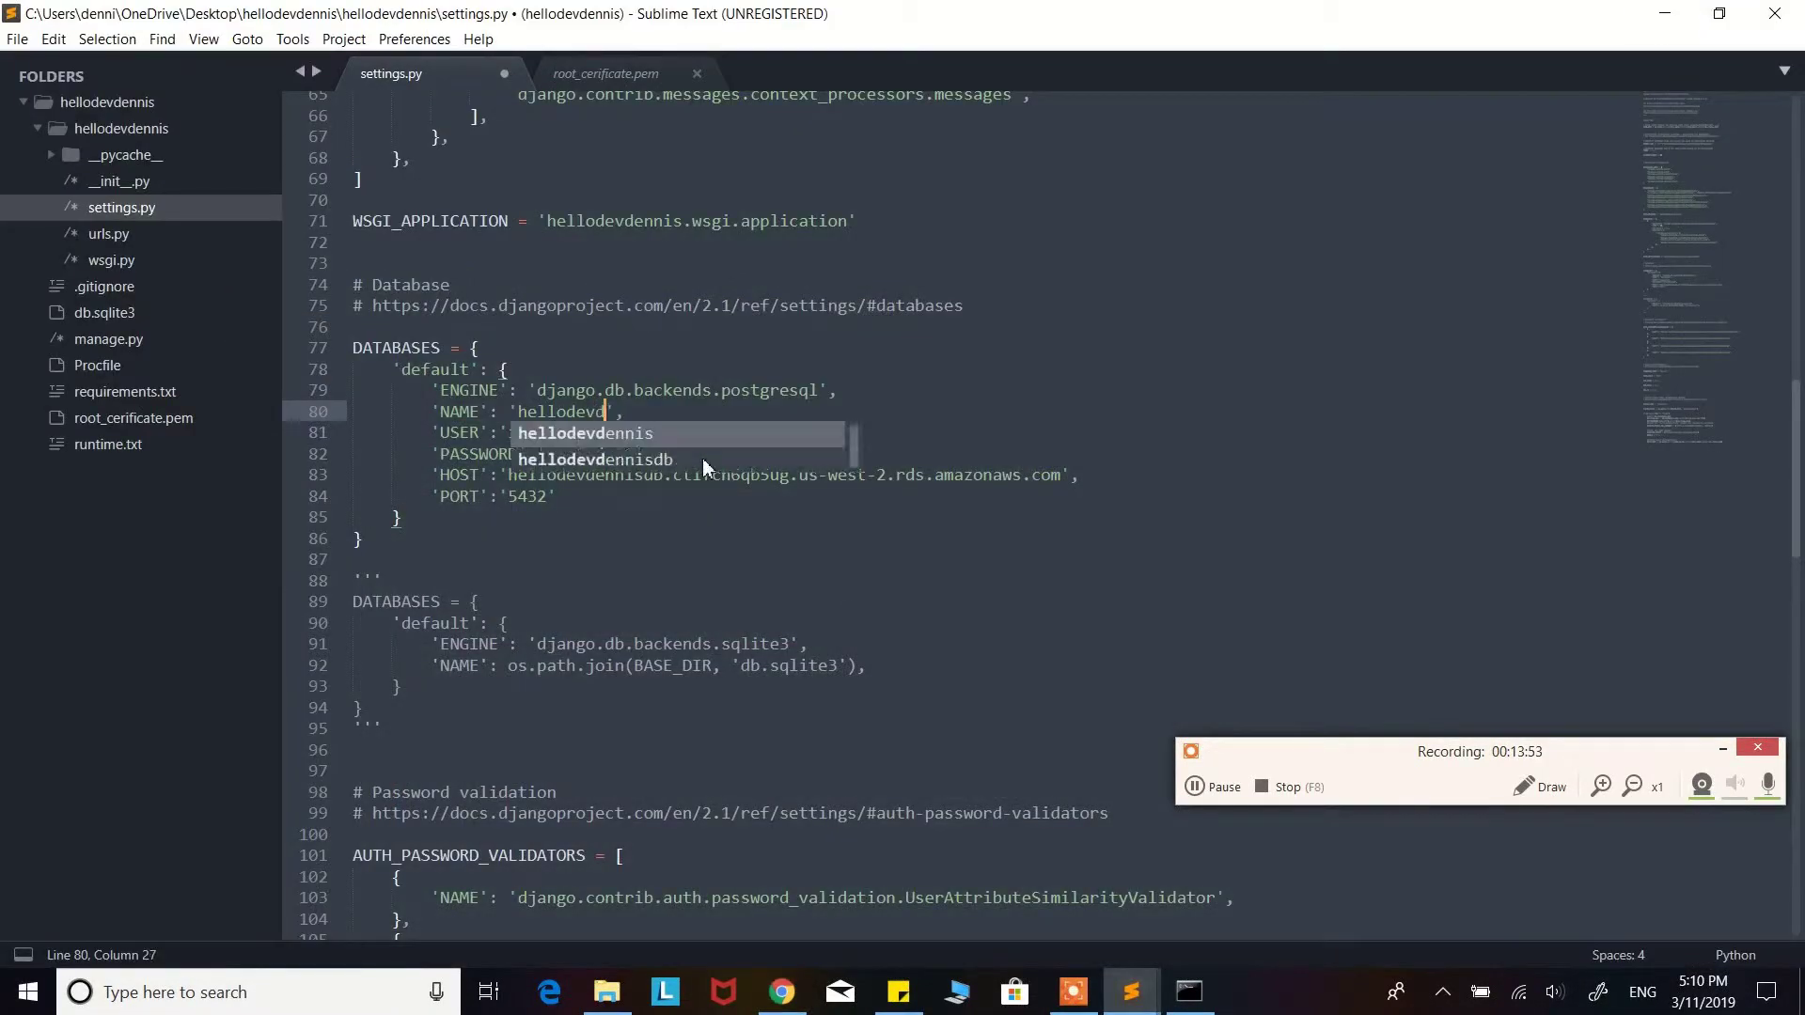
pyautogui.write('b')
pyautogui.click(687, 426)
pyautogui.hotkey('ctrl', 's')
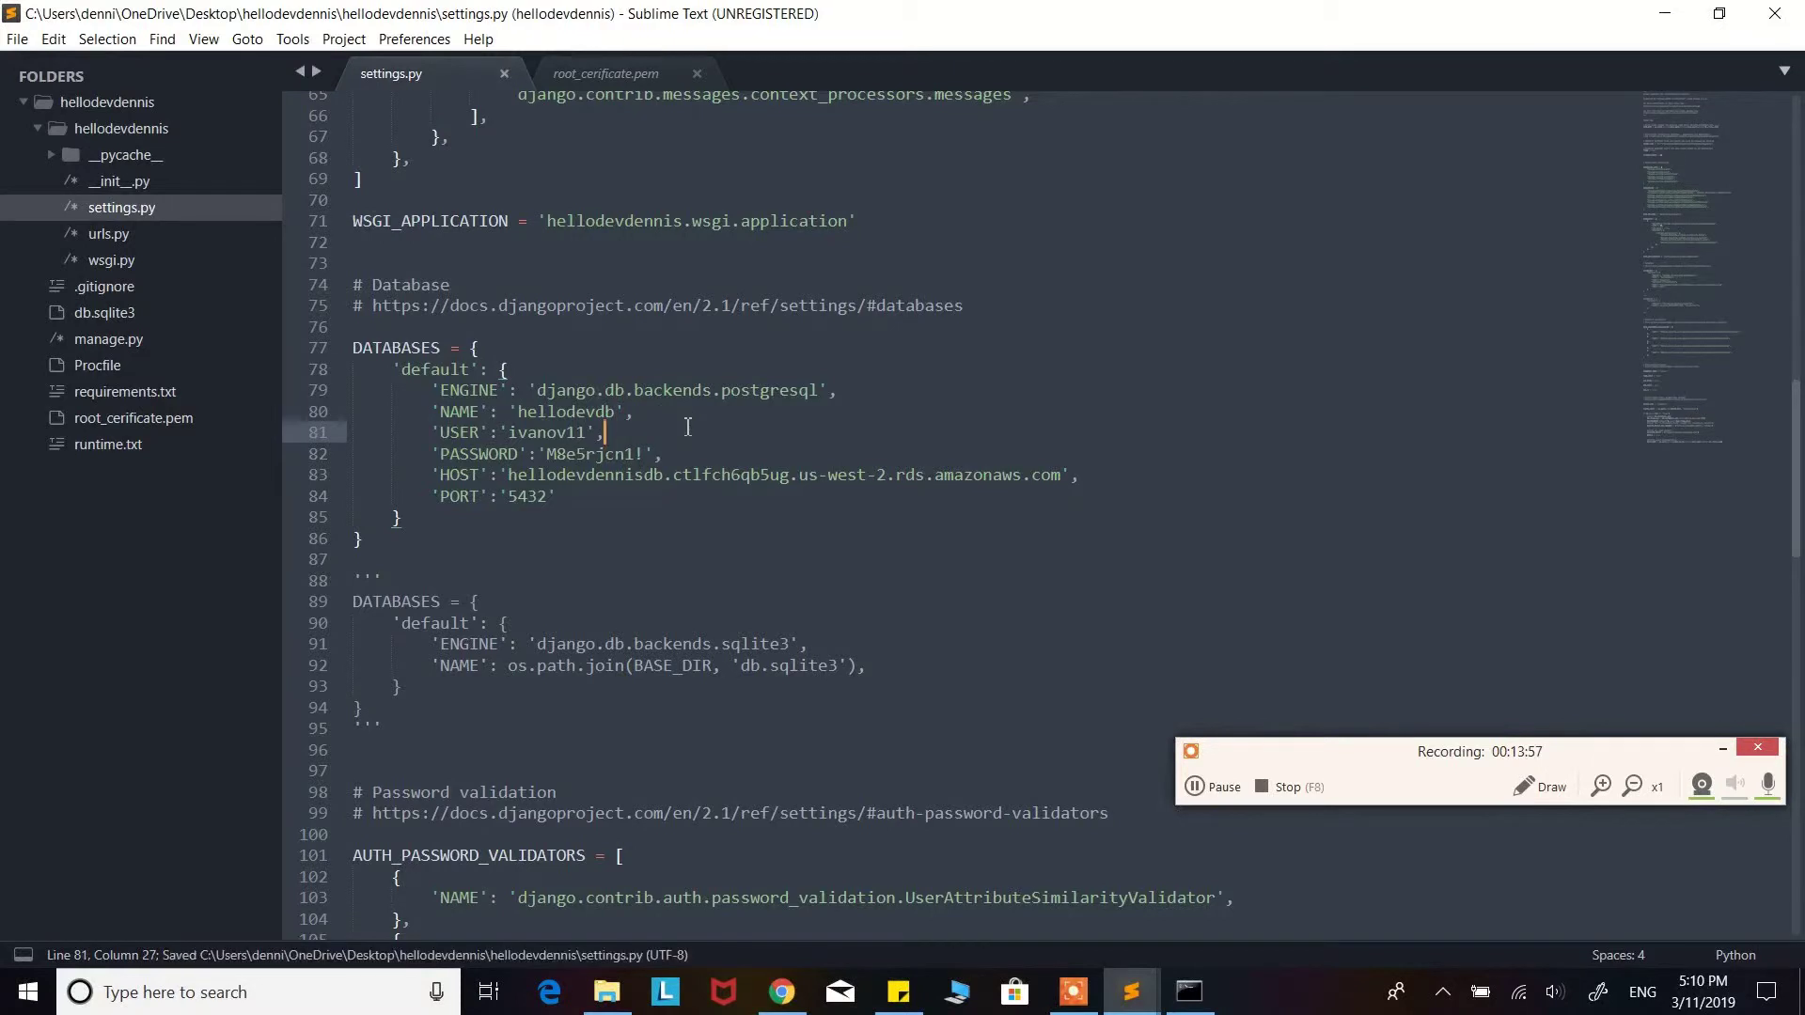
pyautogui.click(1107, 600)
# Step: Rerun python manage.py migrate to apply all migrations to the RDS database
pyautogui.click(1190, 994)
pyautogui.press('Up')
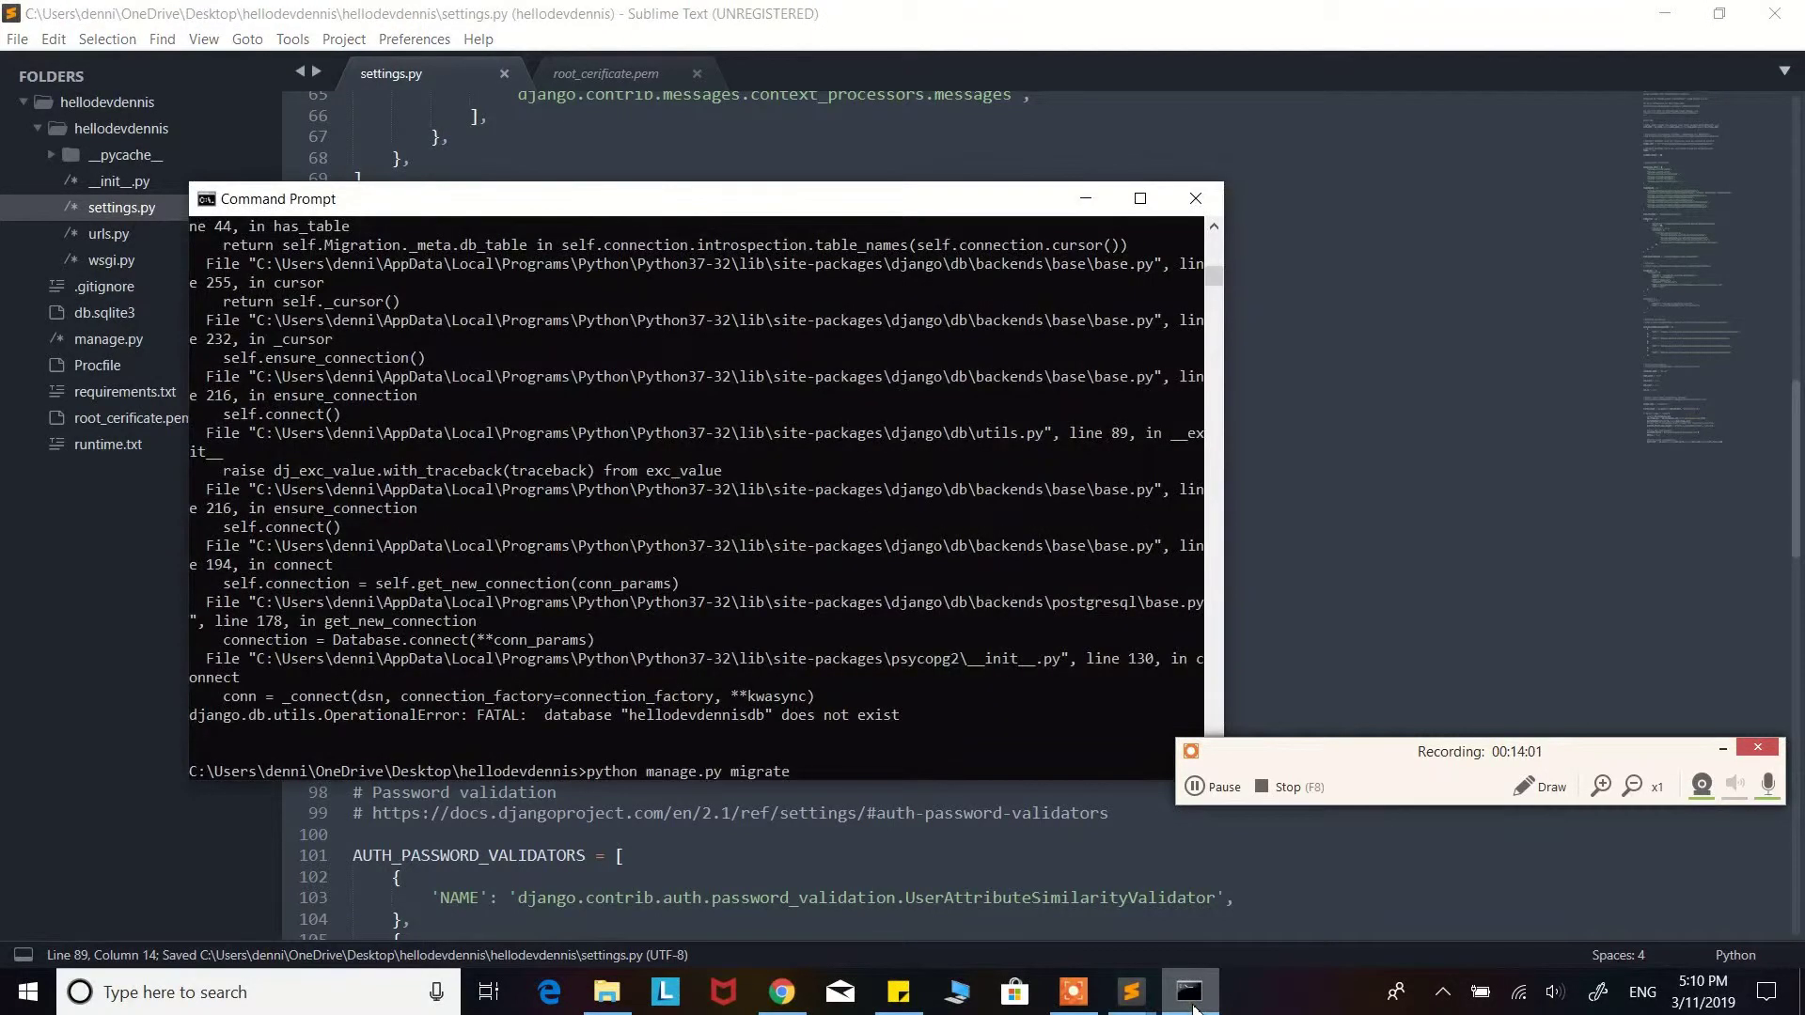
pyautogui.press('Return')
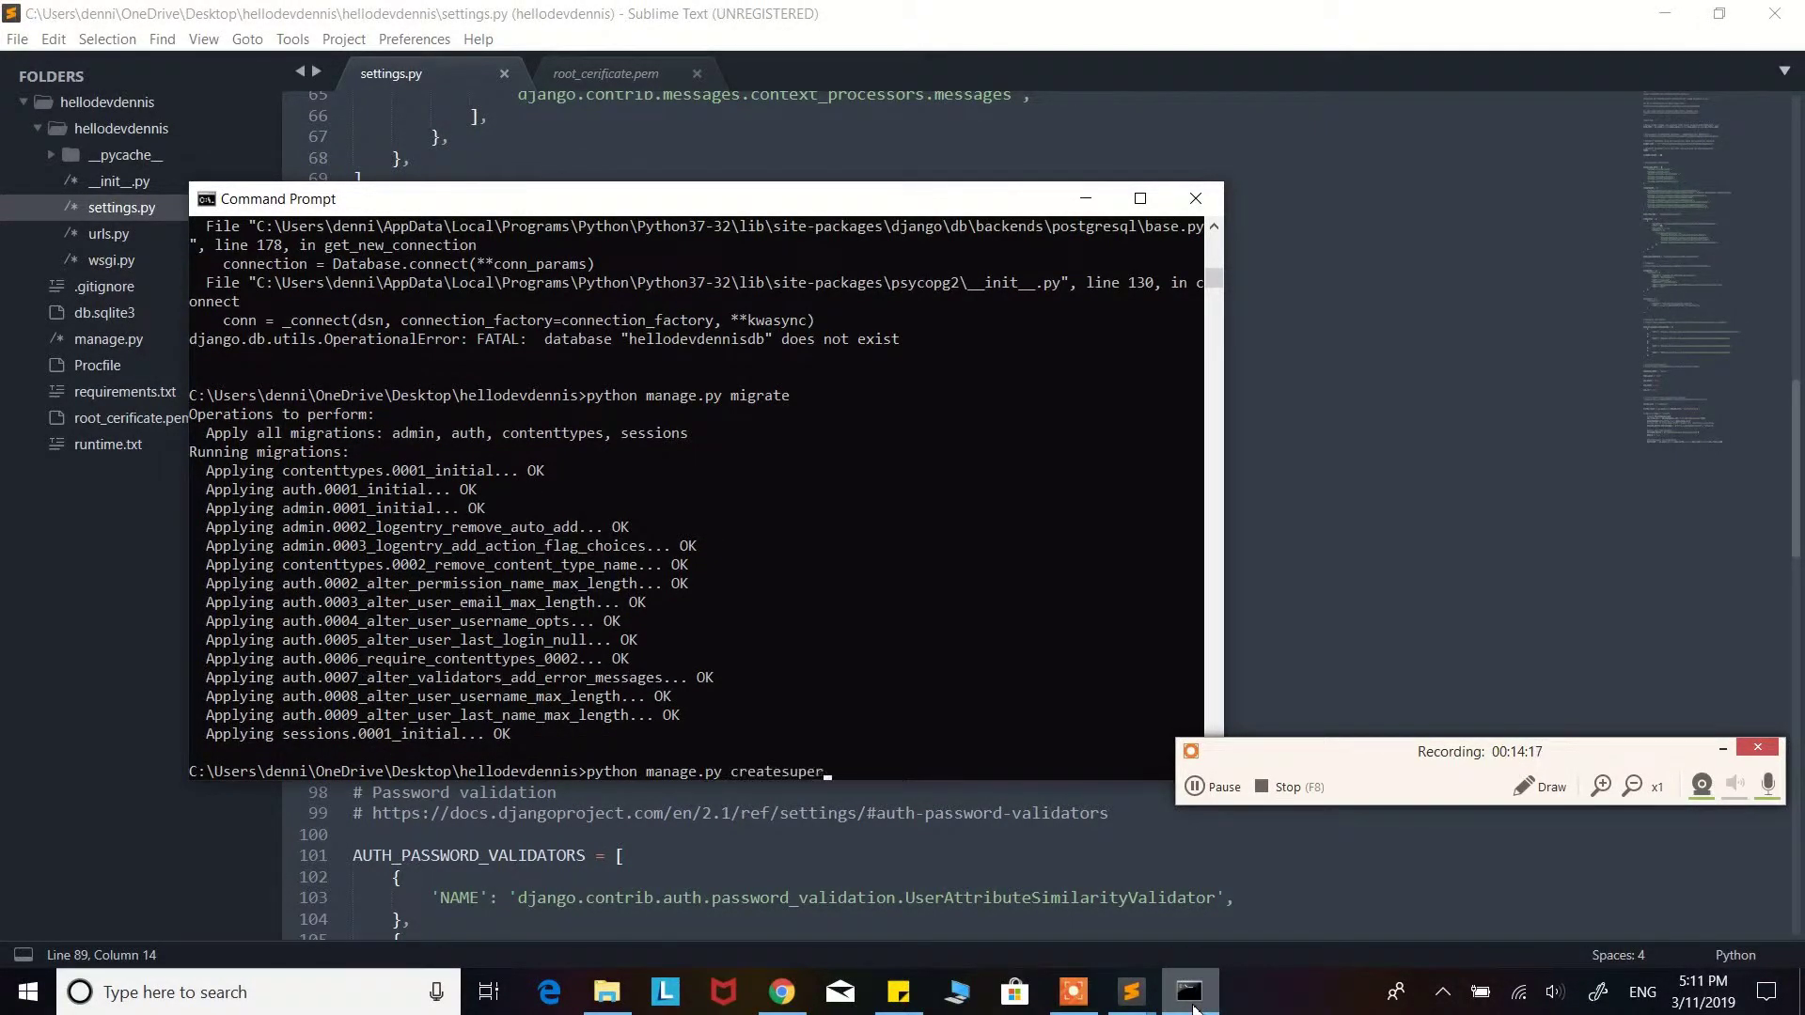
# Step: Create a Django superuser, entering its username, e-mail and password twice
pyautogui.press('Return')
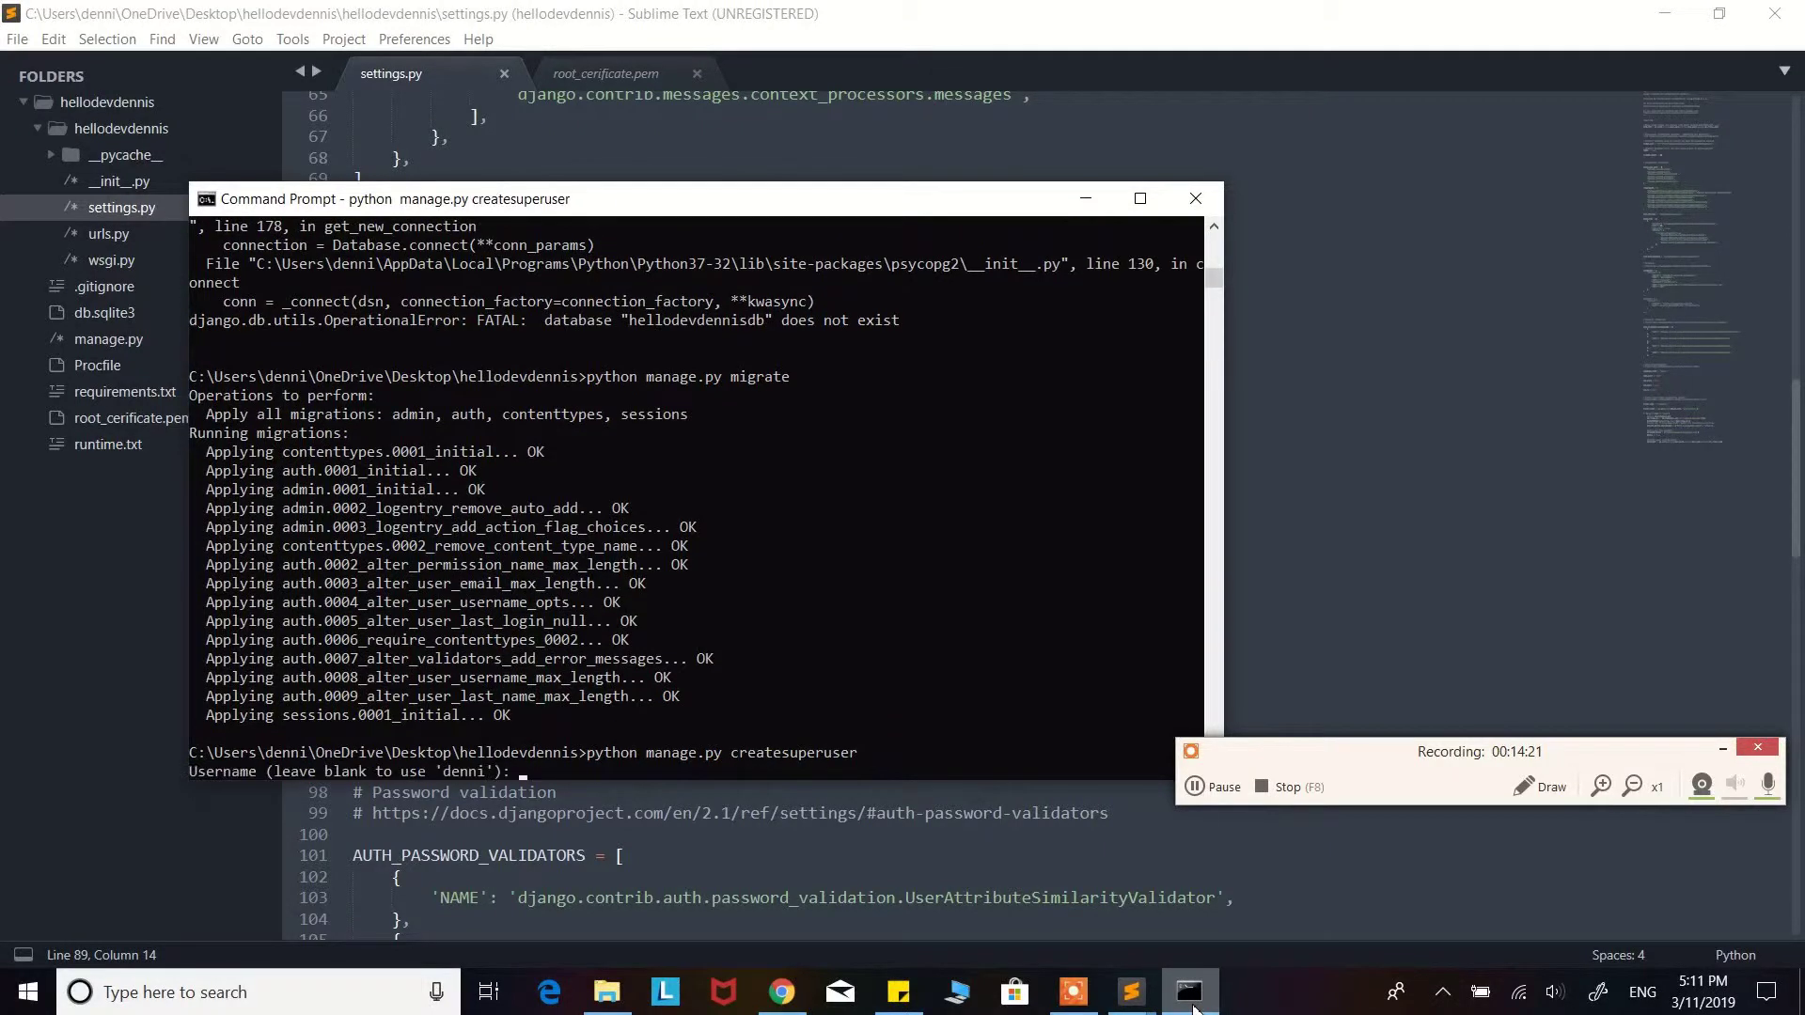
pyautogui.write('dennis')
pyautogui.press('Return')
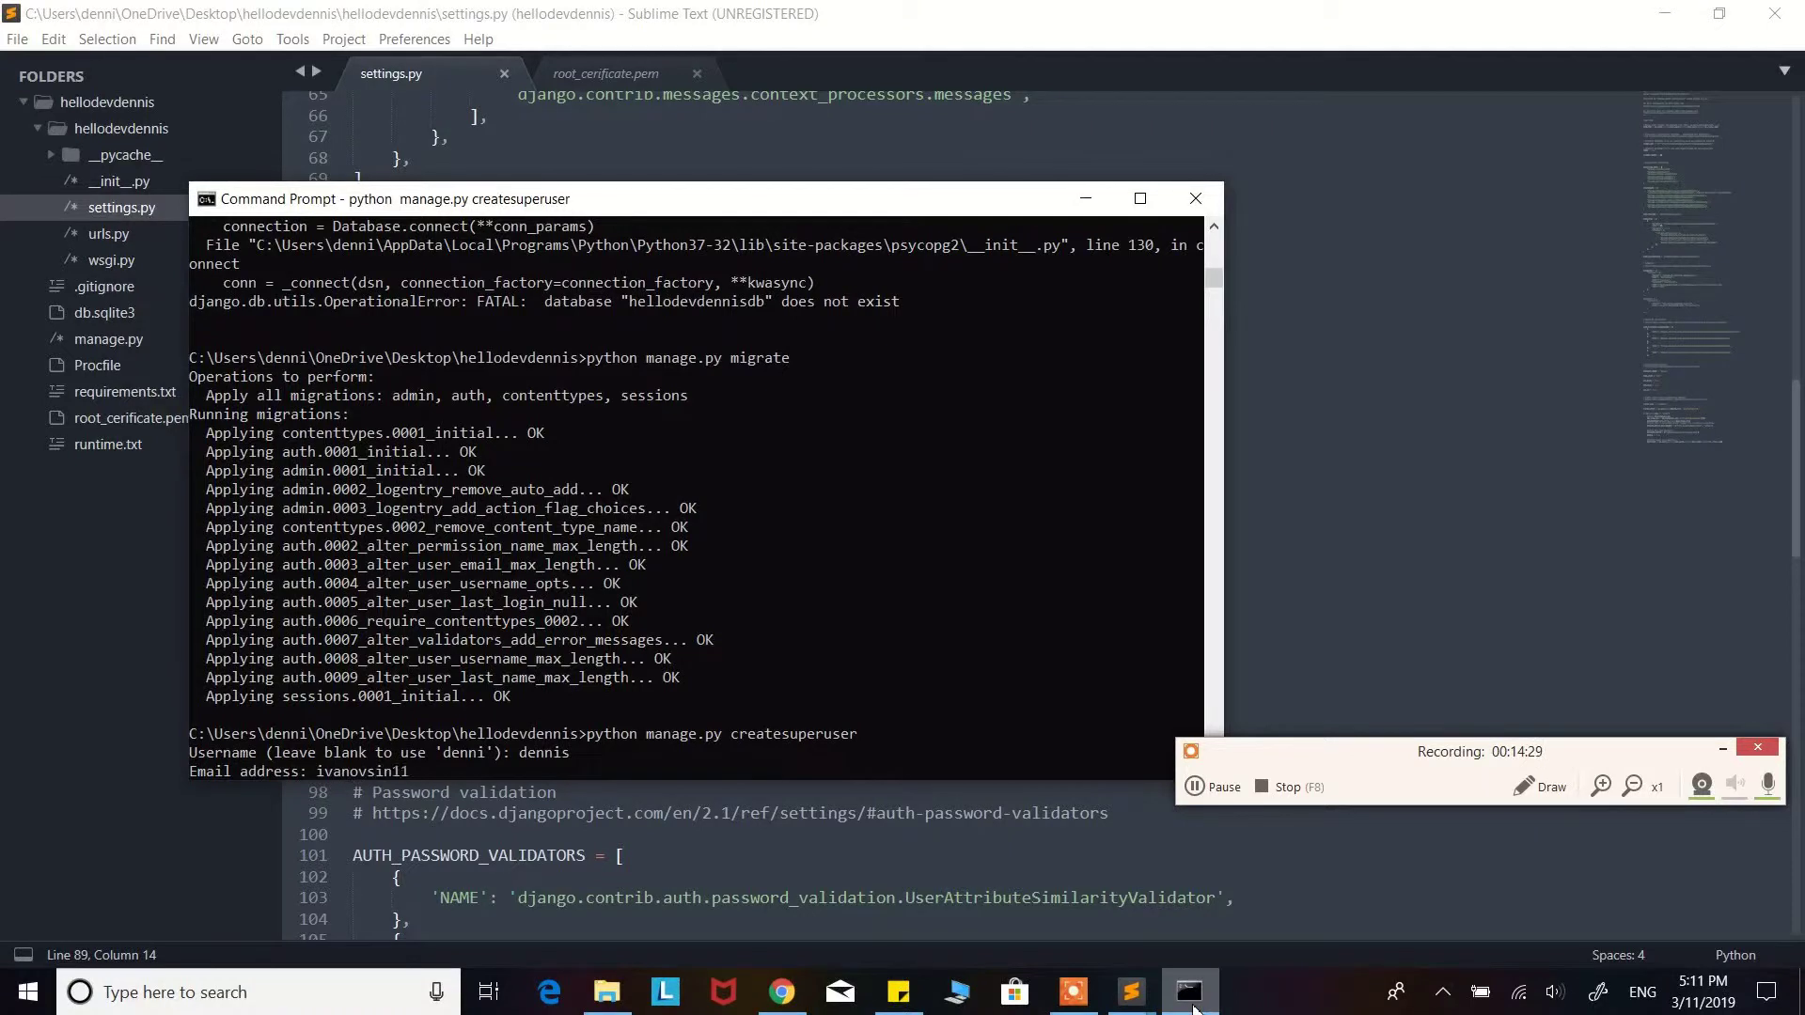
pyautogui.press('Return')
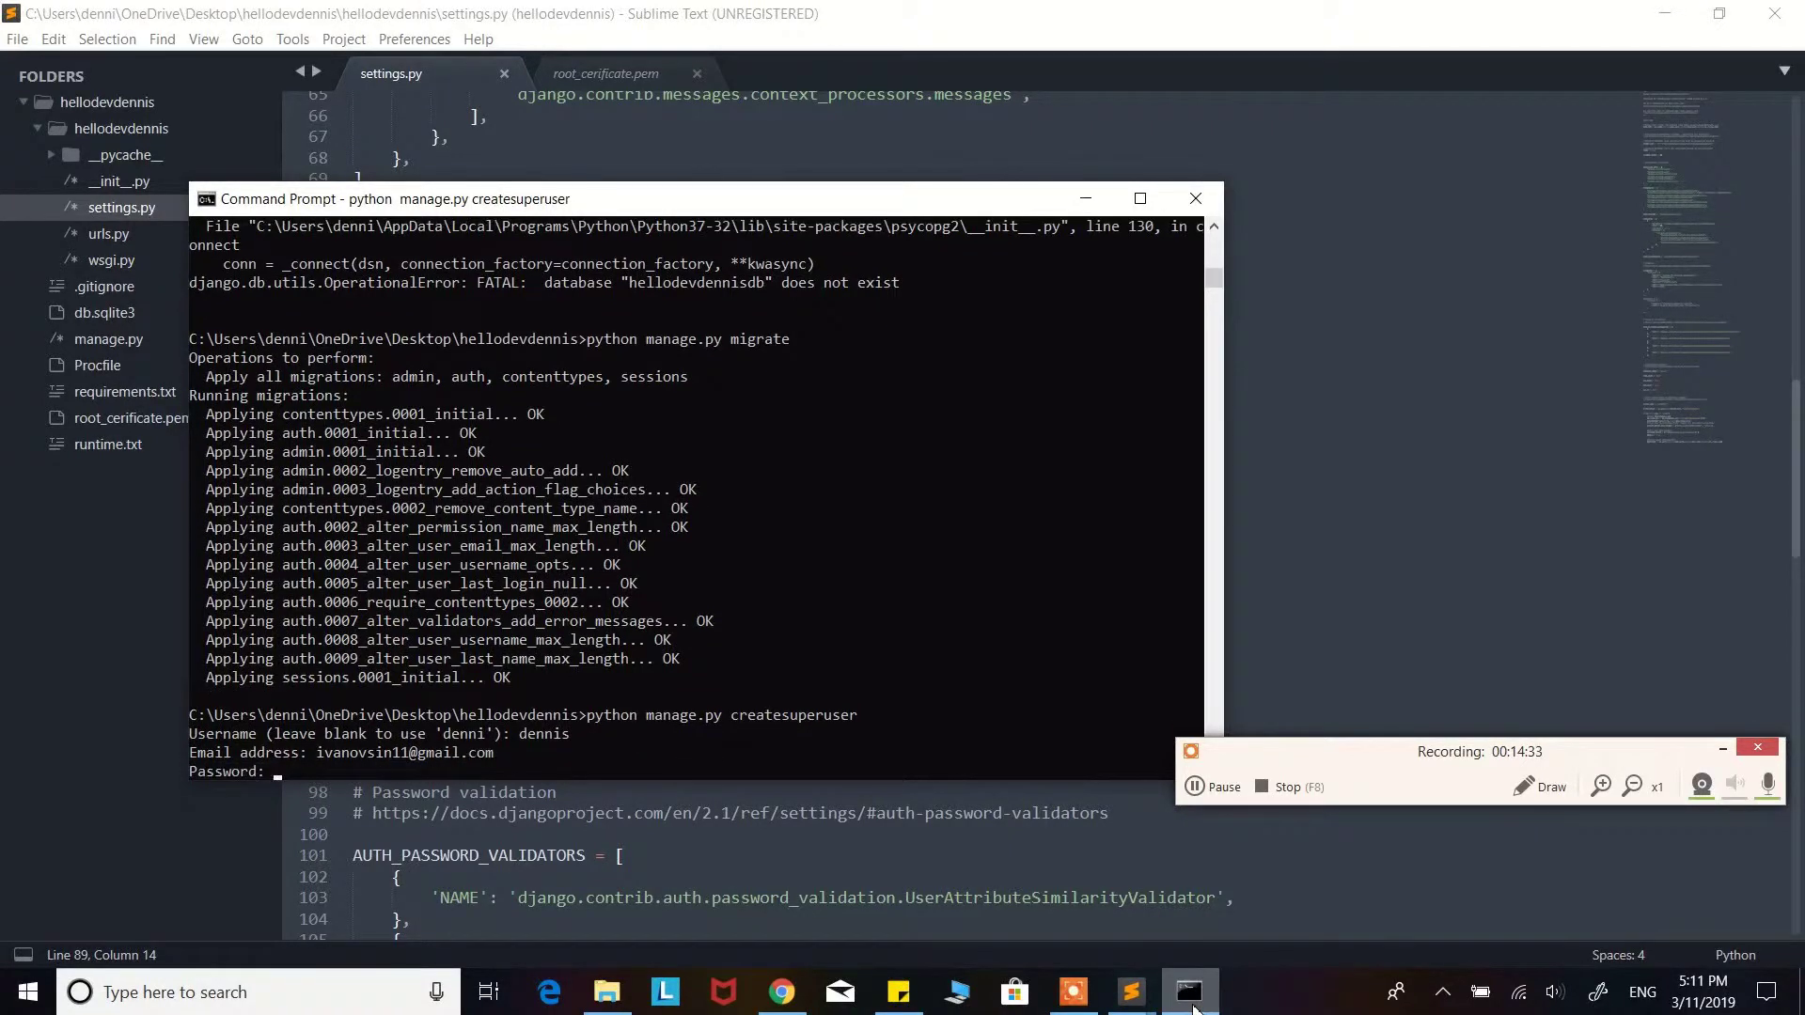
pyautogui.press('Return')
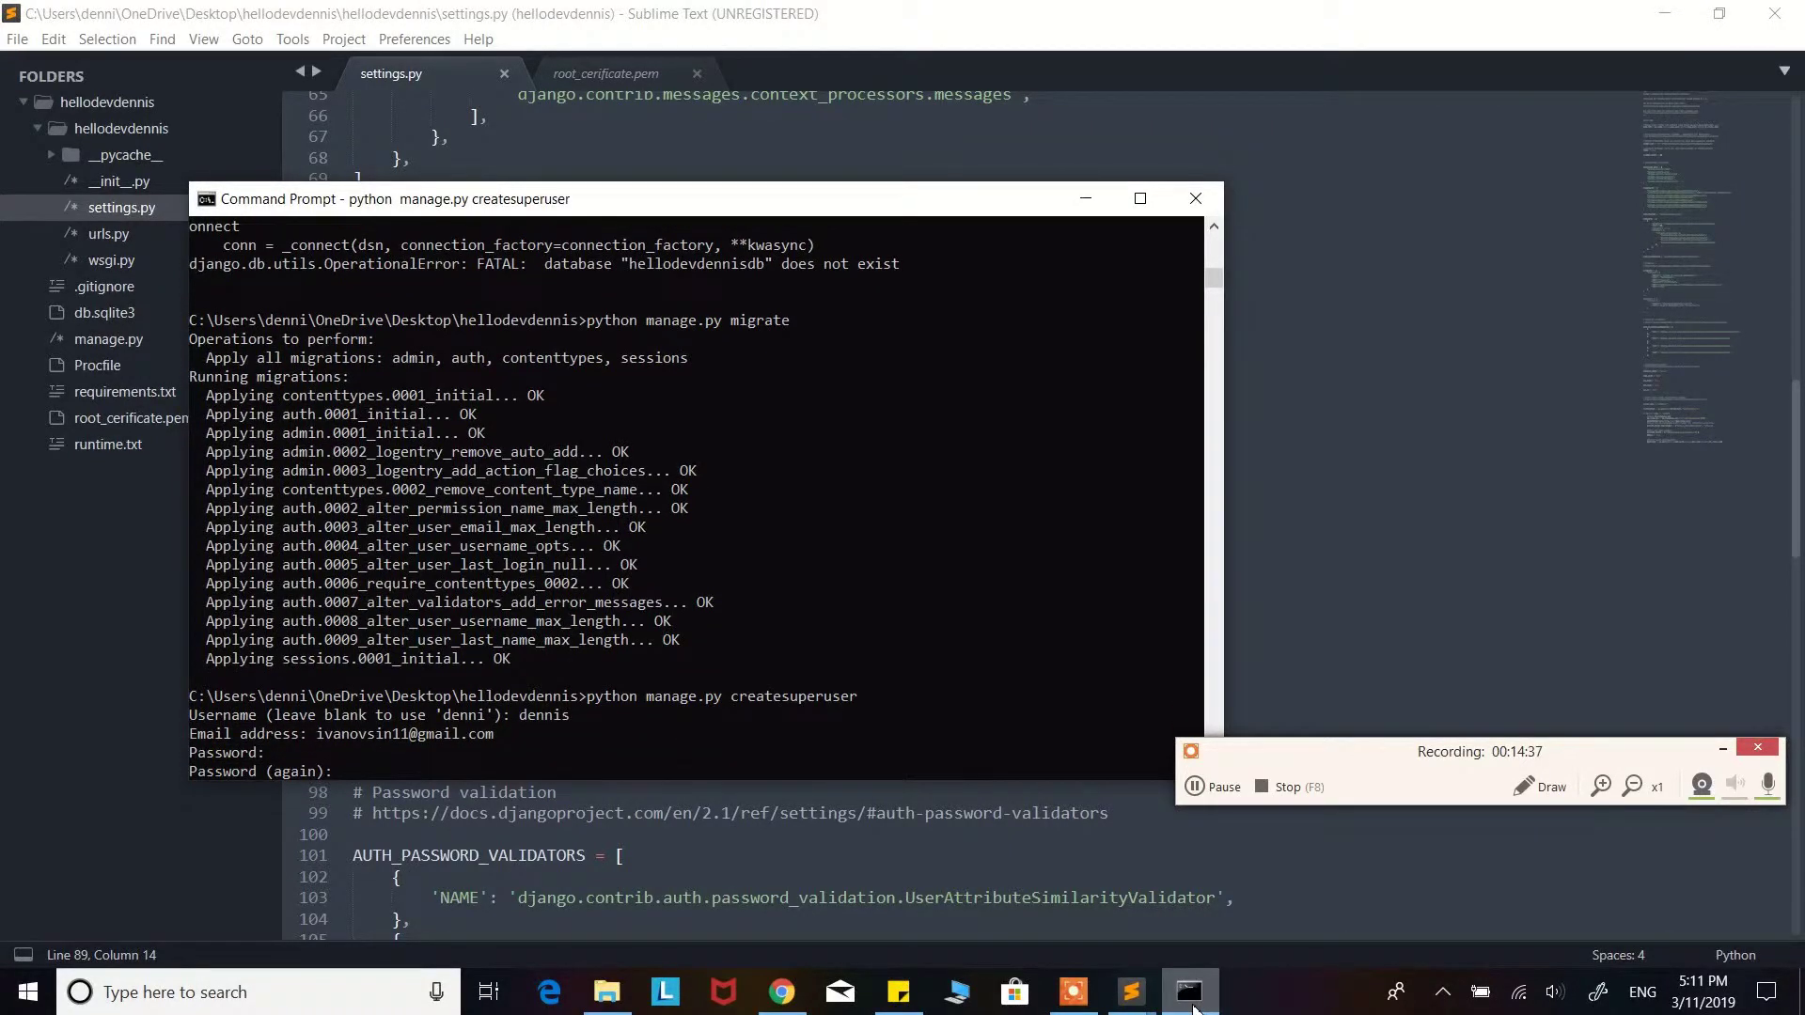
pyautogui.press('Return')
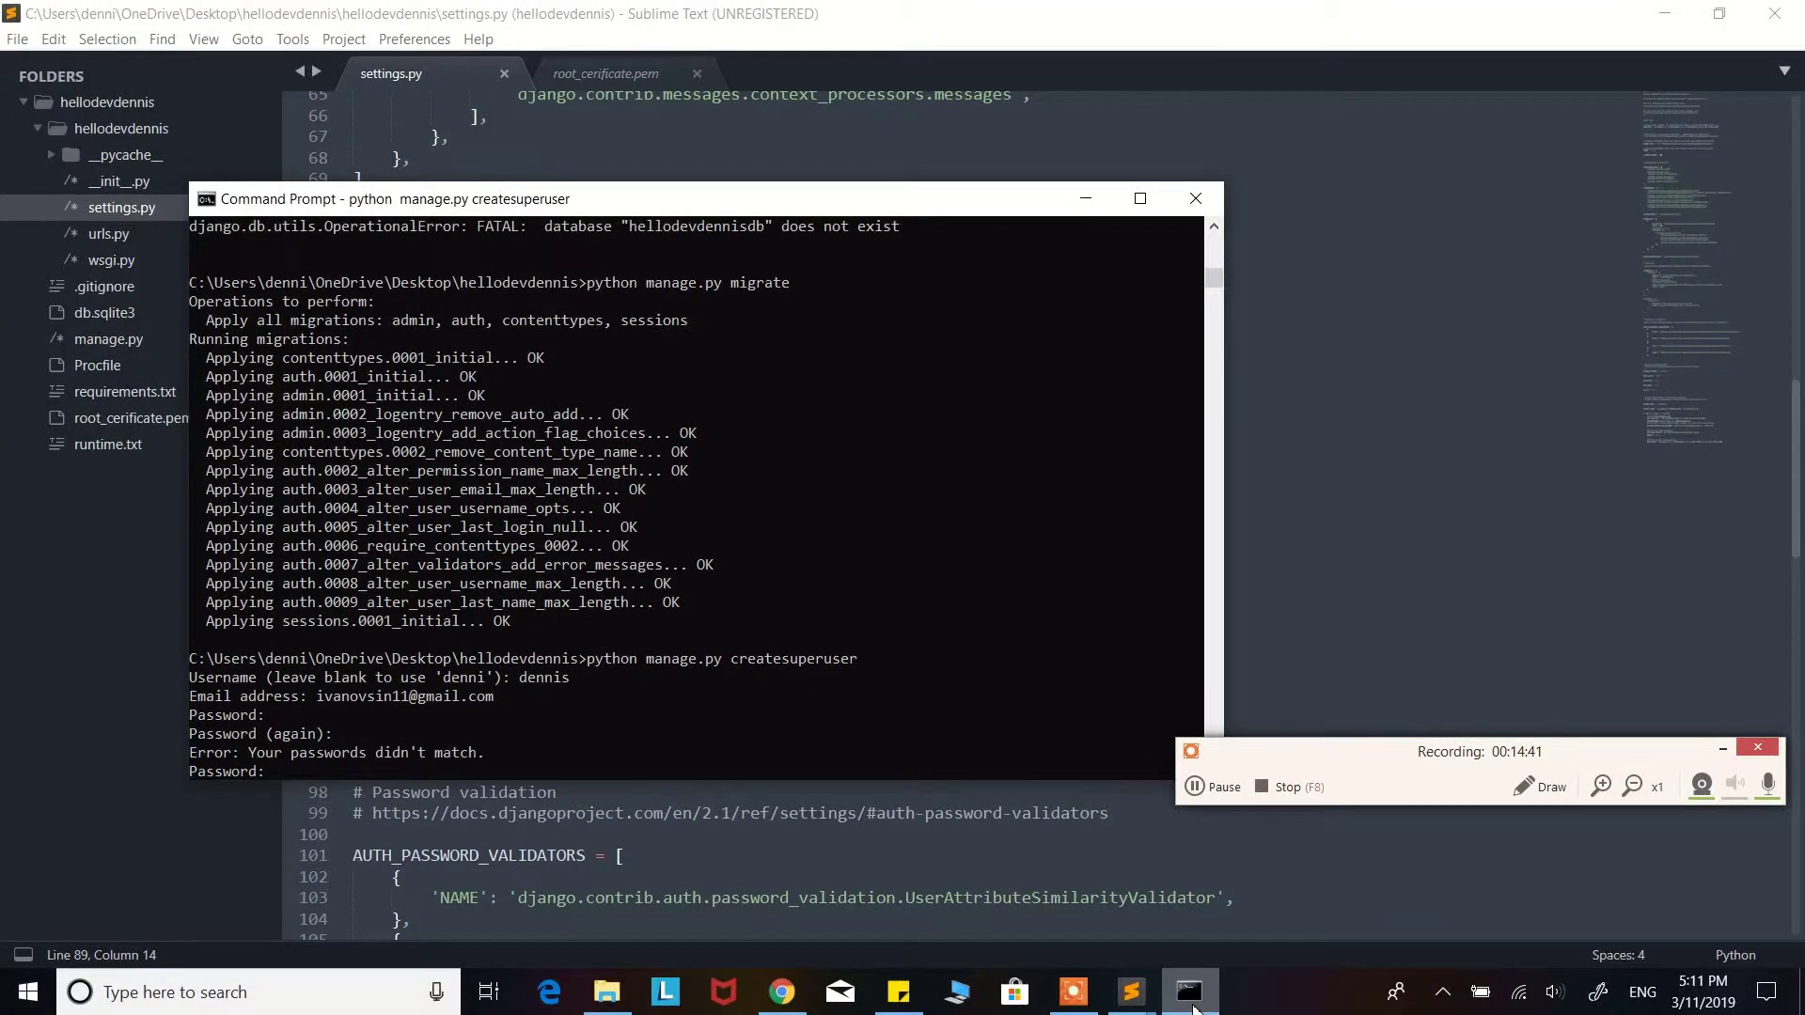
pyautogui.press('Return')
pyautogui.press('Return')
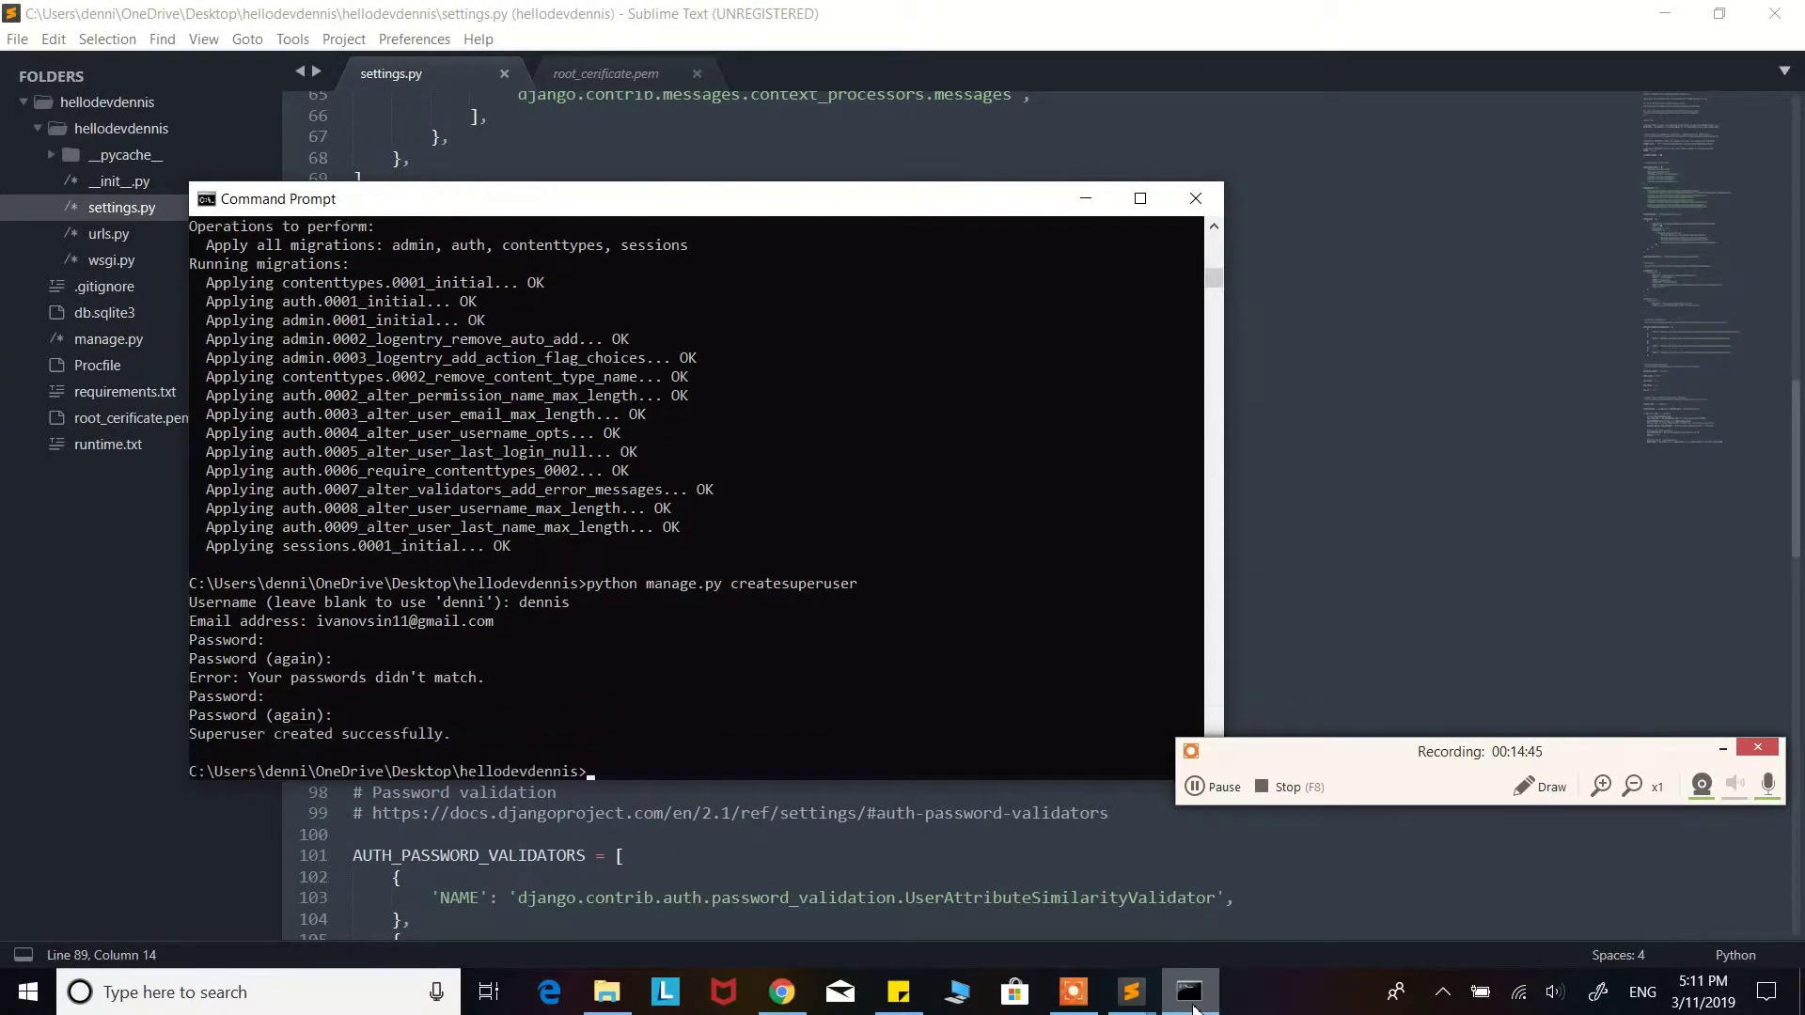
# Step: Refresh the Tables list under hellodevdb's schemas in pgAdmin 4
pyautogui.rightClick(781, 991)
pyautogui.click(781, 991)
pyautogui.click(242, 411)
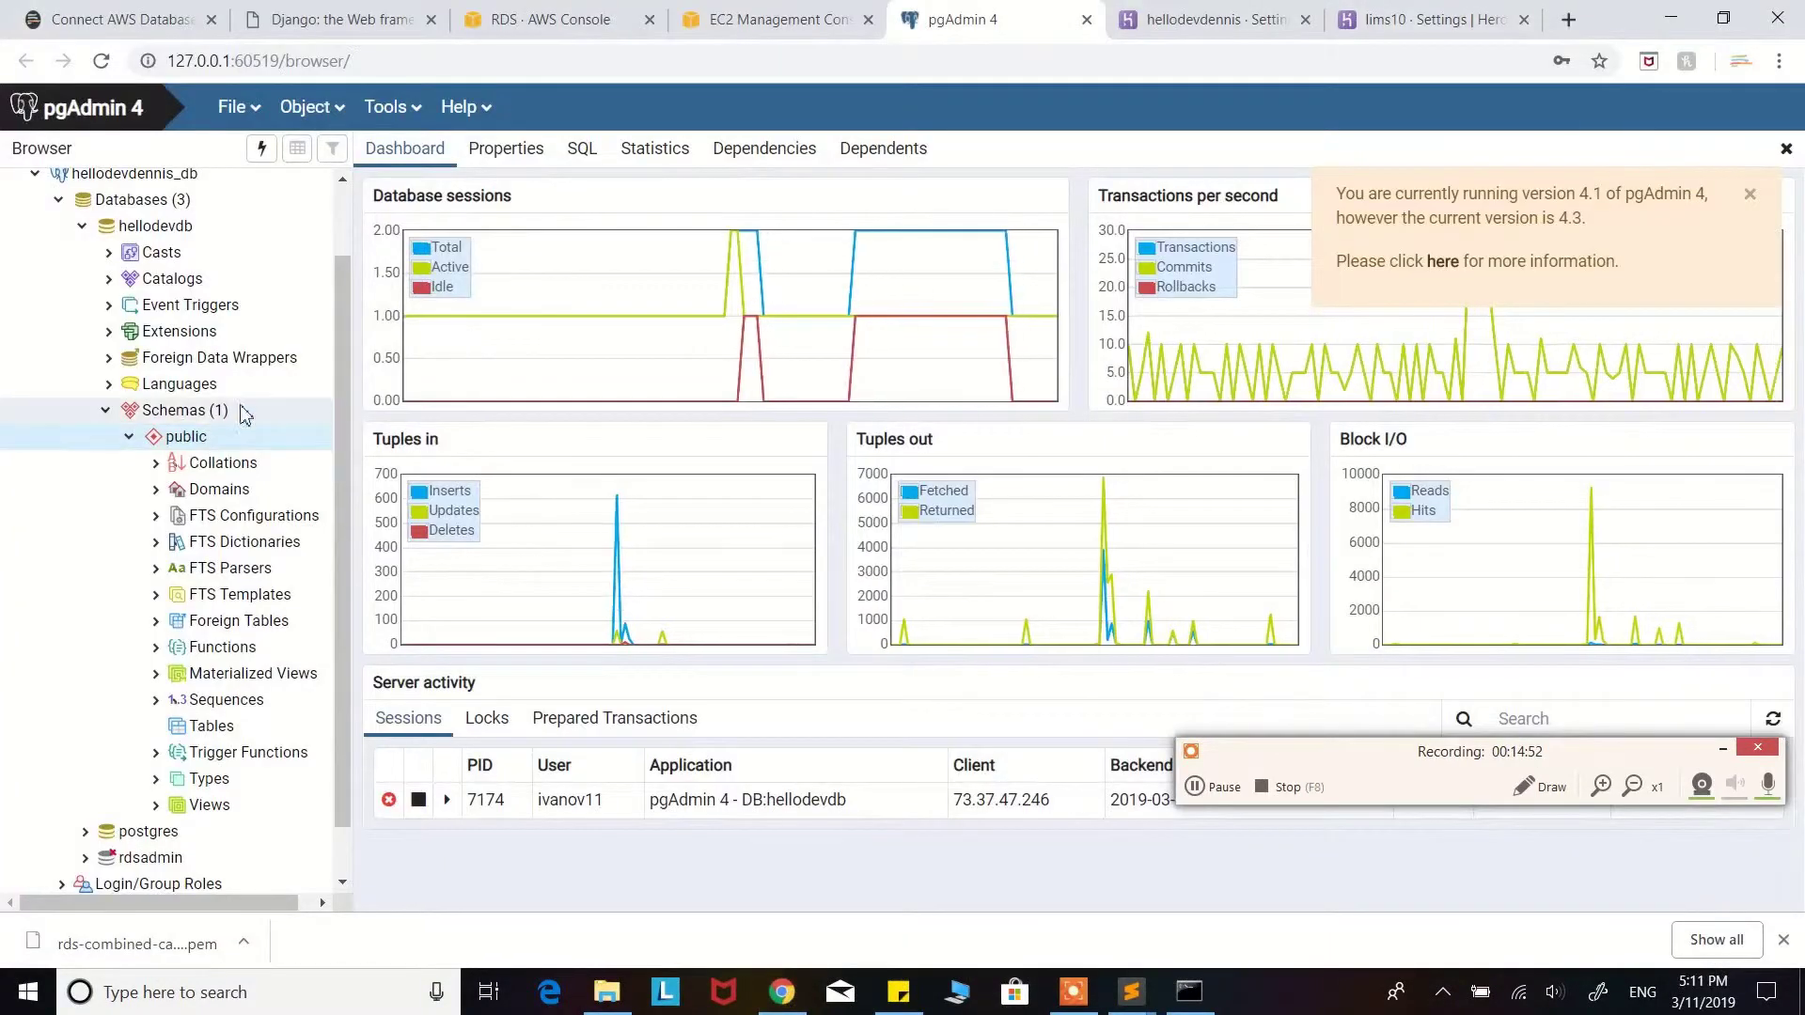
pyautogui.rightClick(171, 416)
pyautogui.rightClick(211, 725)
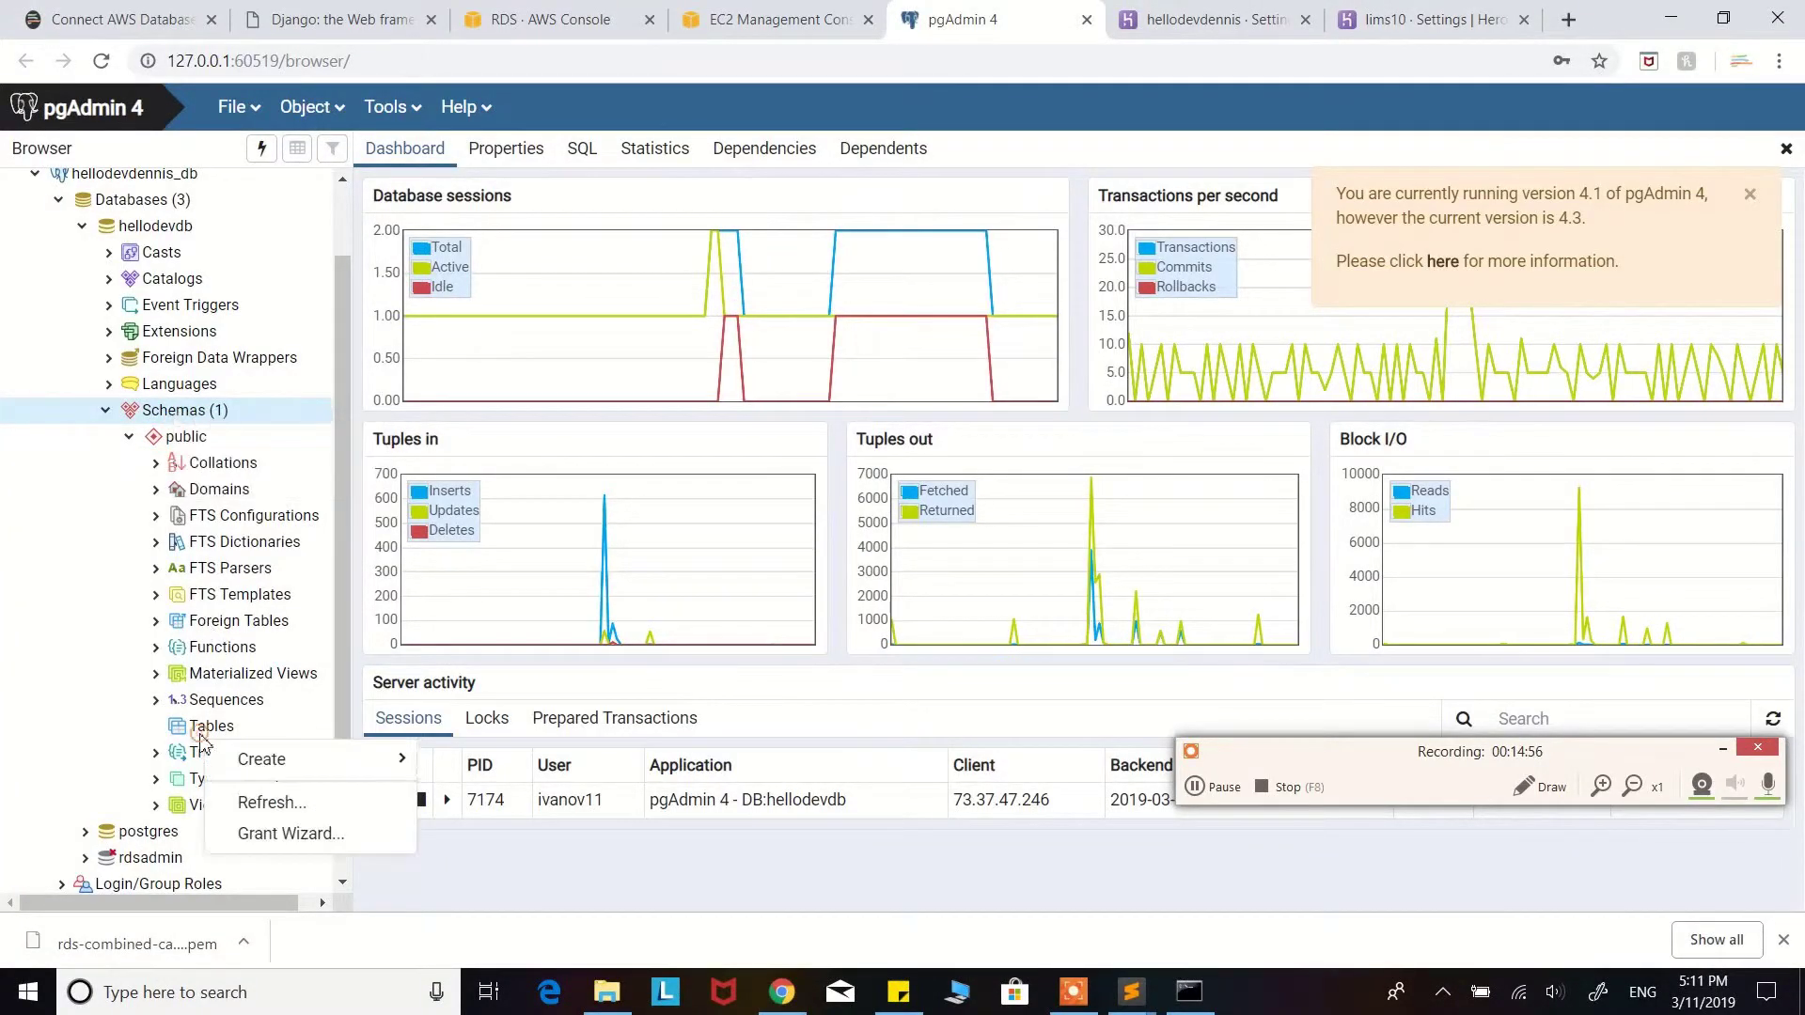
pyautogui.click(272, 798)
# Step: Expand auth_user and view all its rows via View/Edit Data > All Rows
pyautogui.scroll(-2, 341, 635)
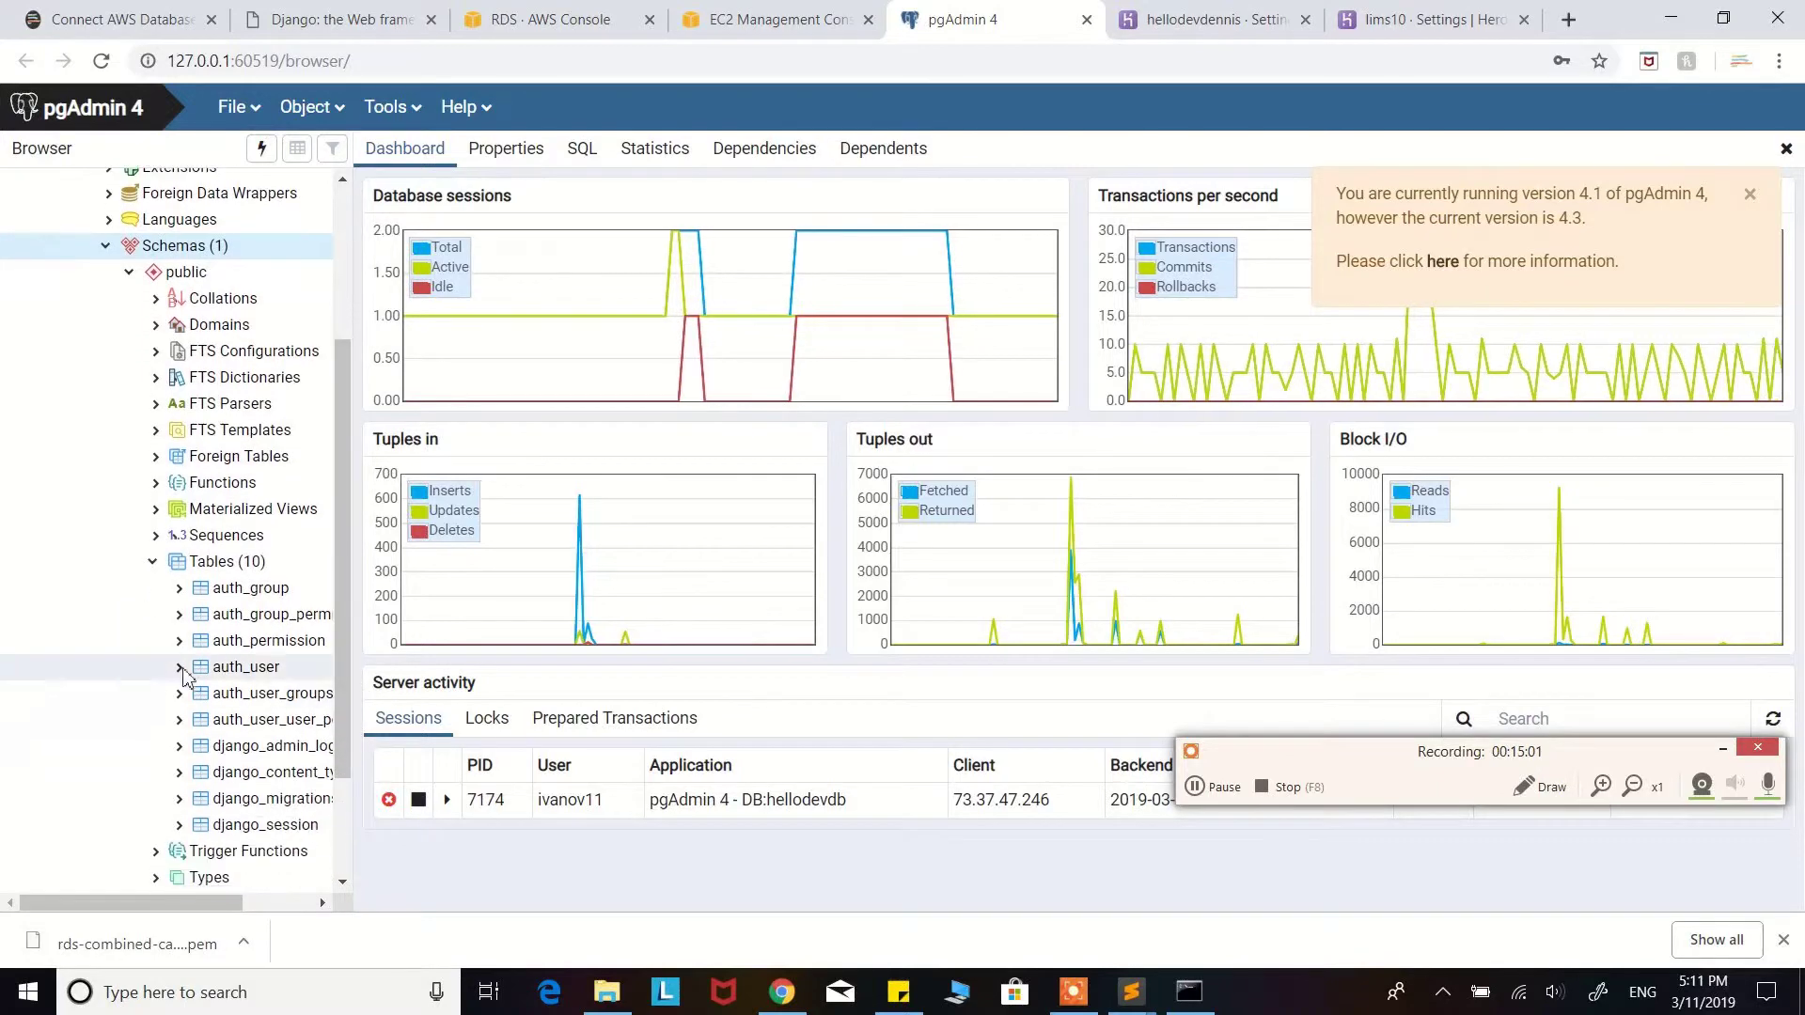
pyautogui.click(227, 667)
pyautogui.rightClick(227, 669)
pyautogui.moveTo(322, 583)
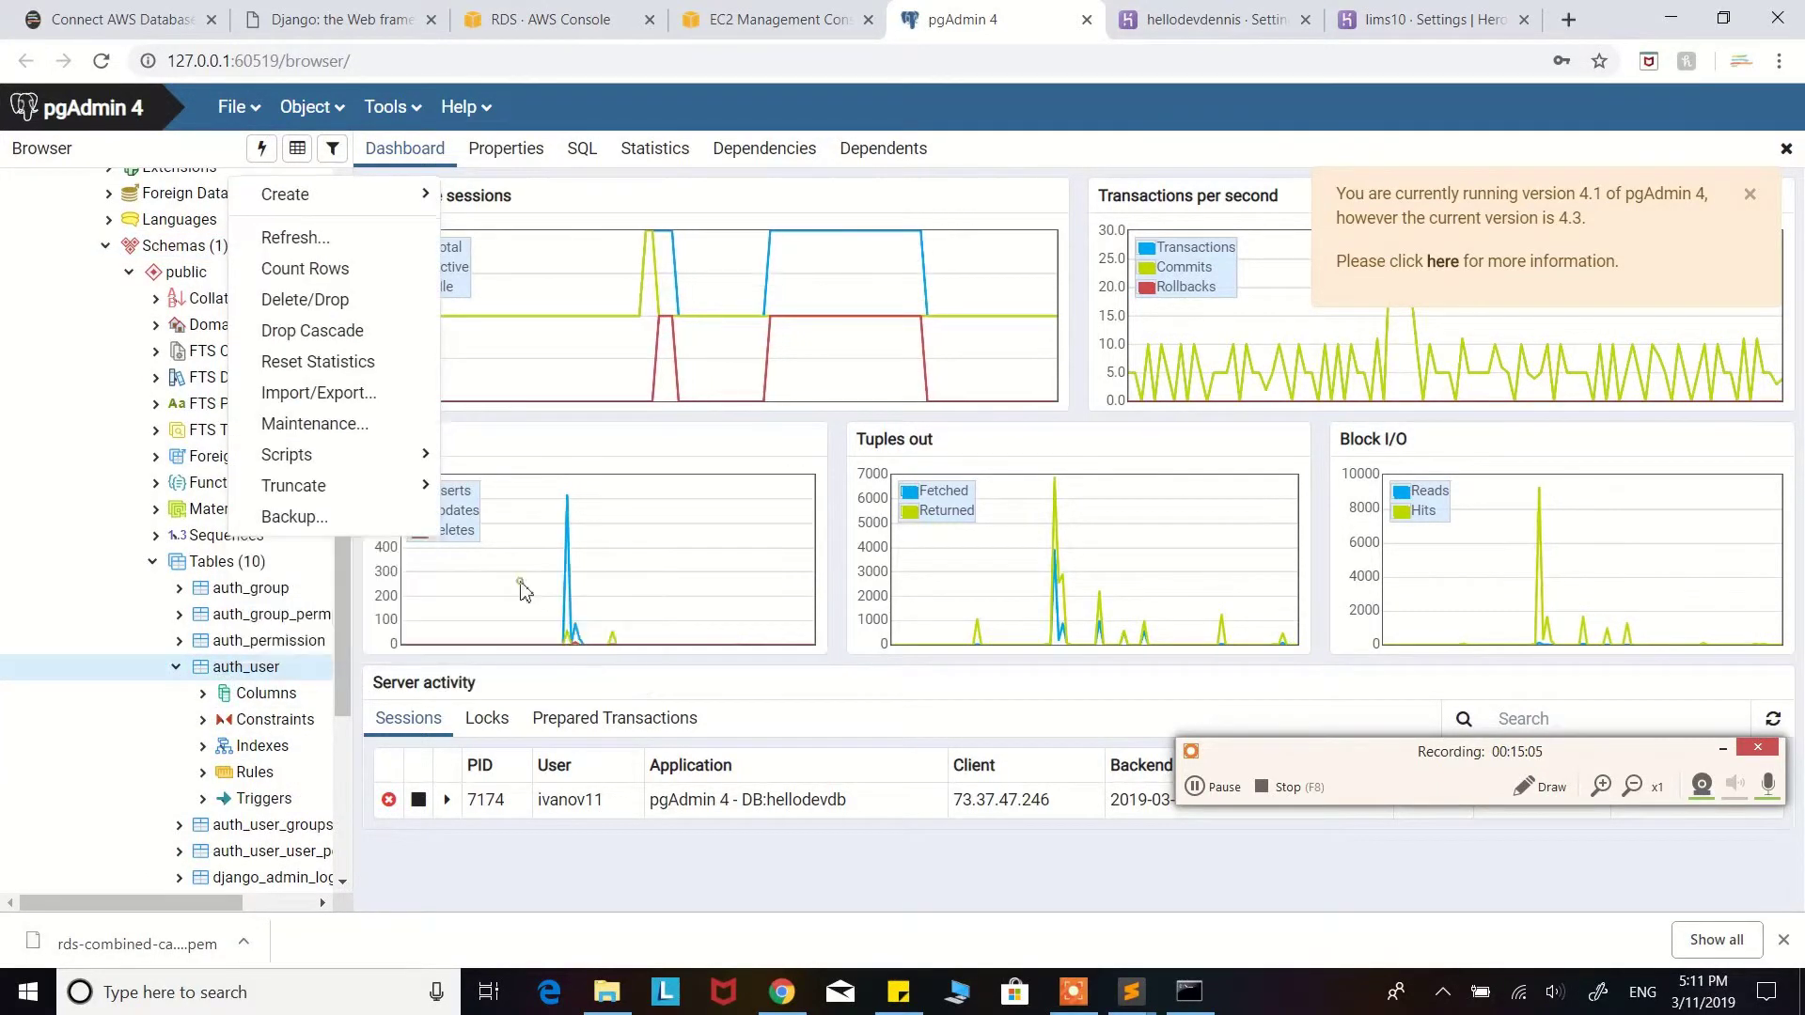
pyautogui.click(470, 584)
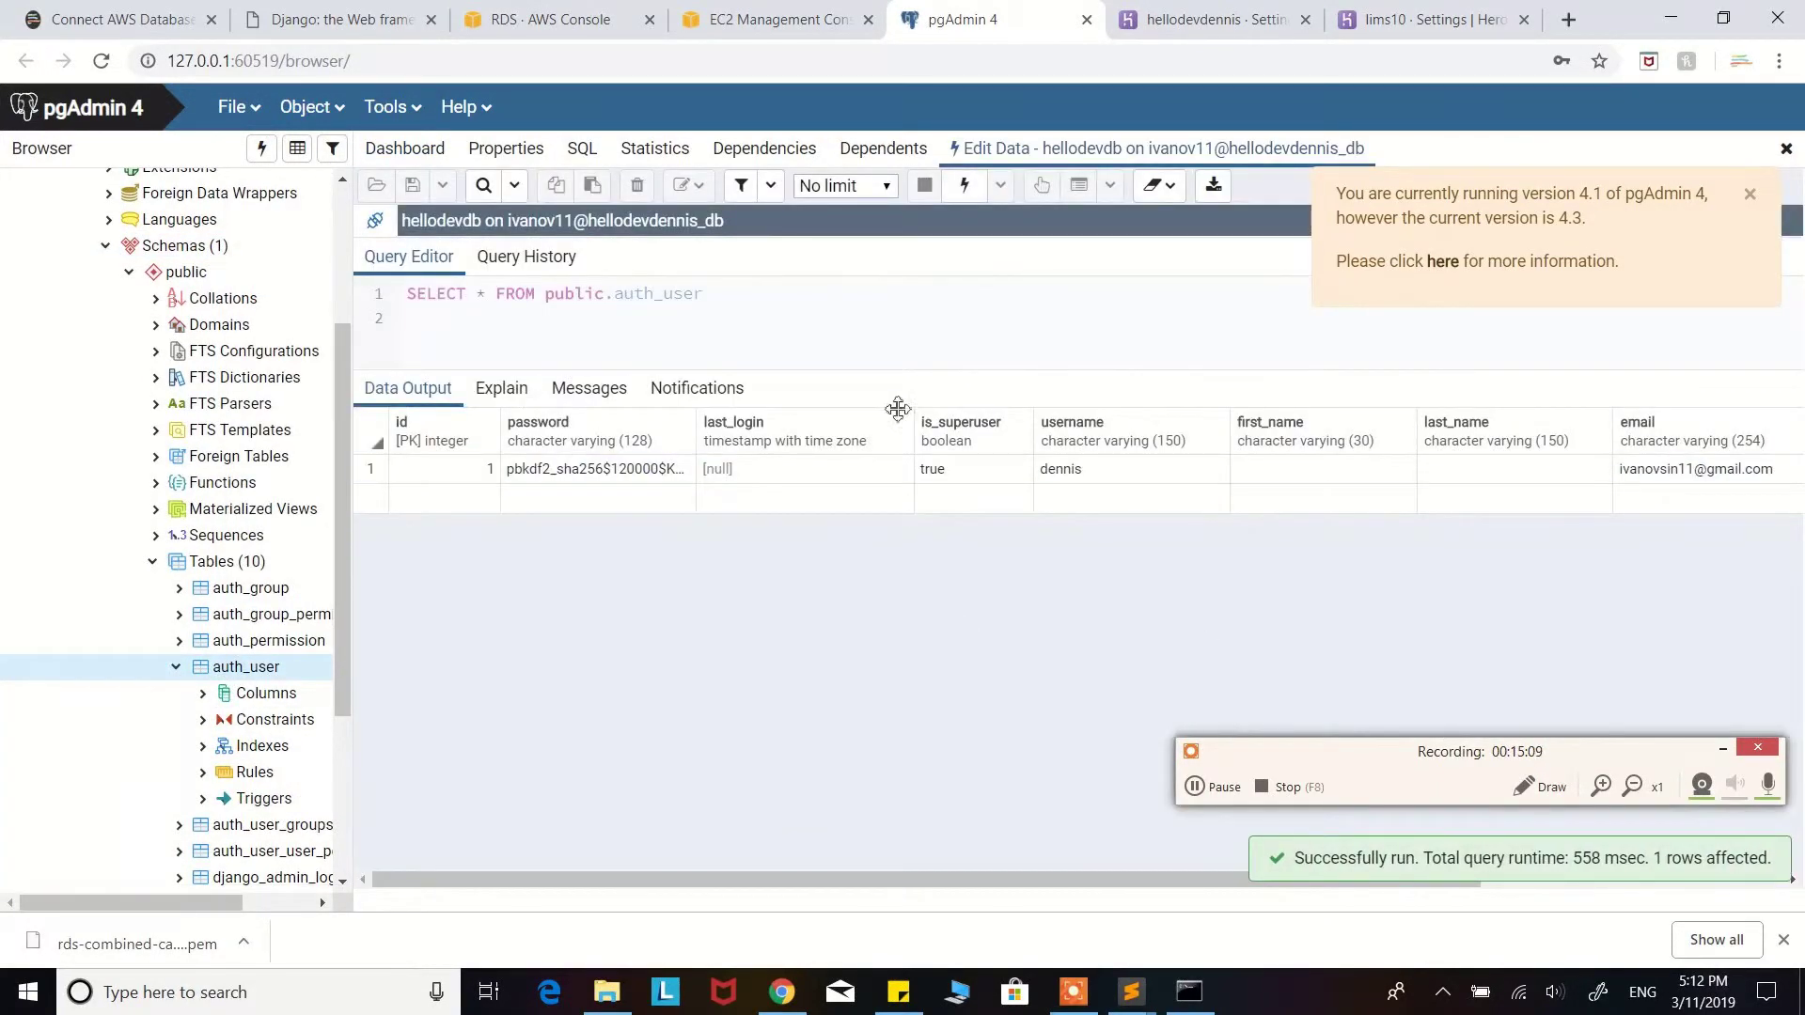